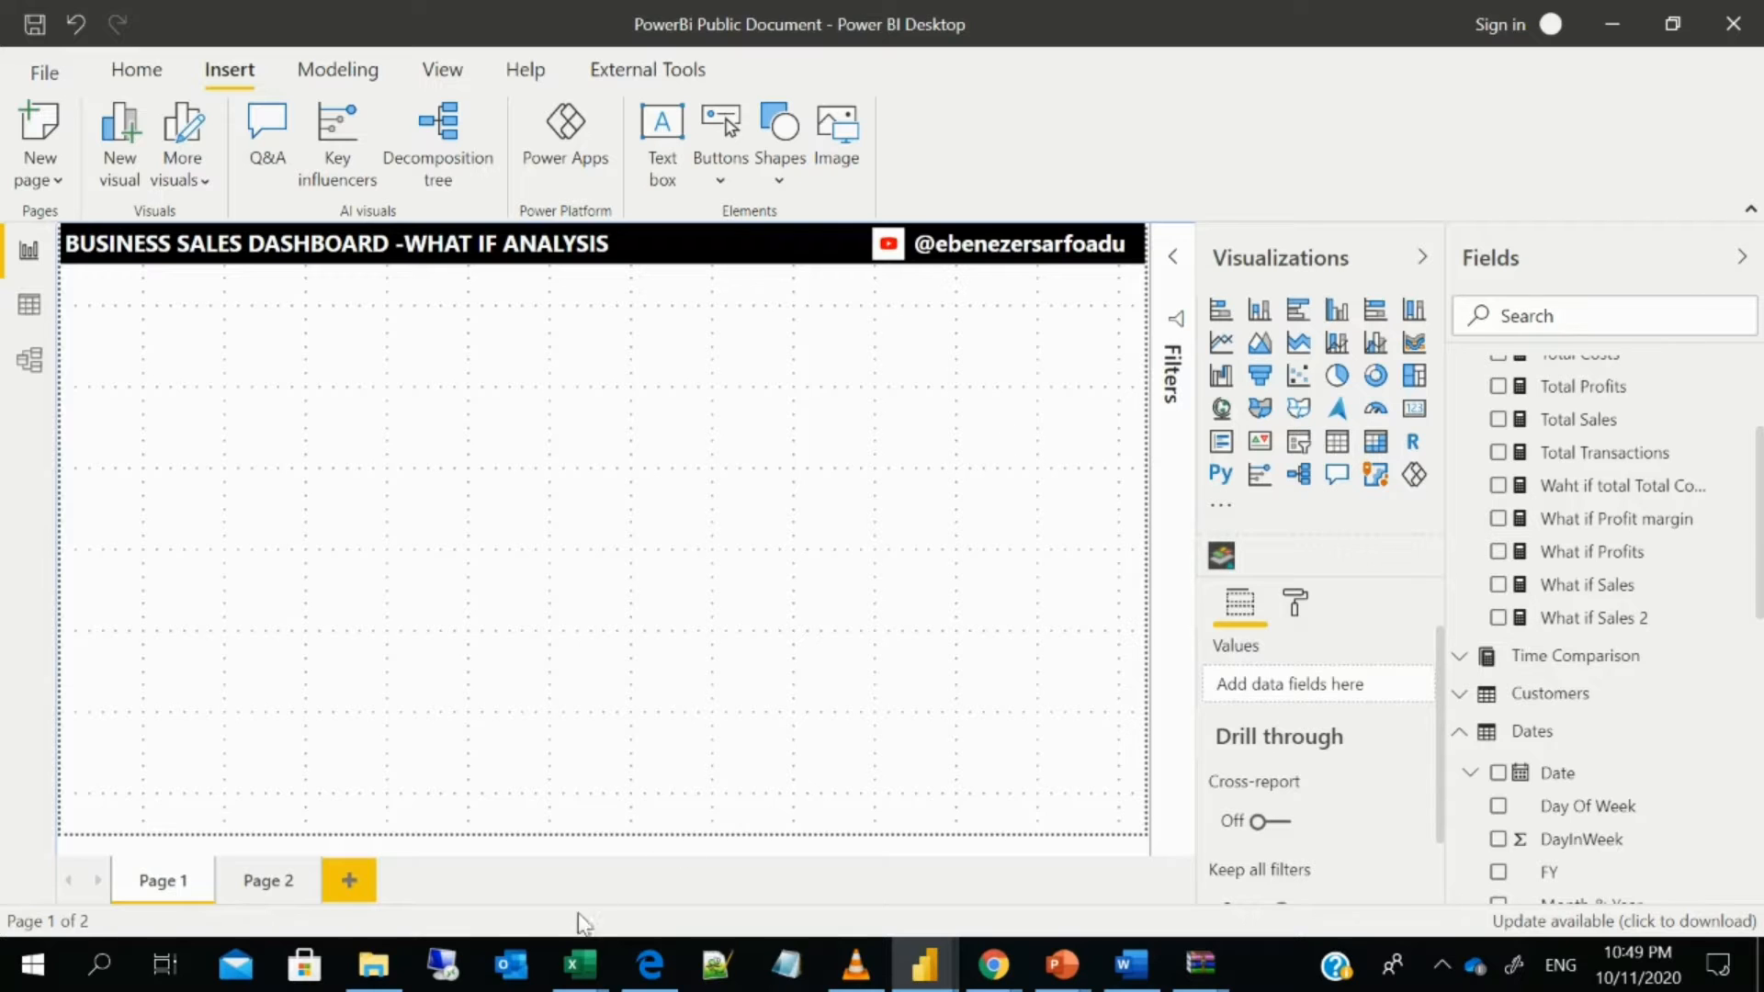
- Switch to the UBG To Power BI - Data workbook in Excel and examine the 2020 Sales columns from Order ID to Price
{"action": "mouse_move", "coordinate": [583, 965]}
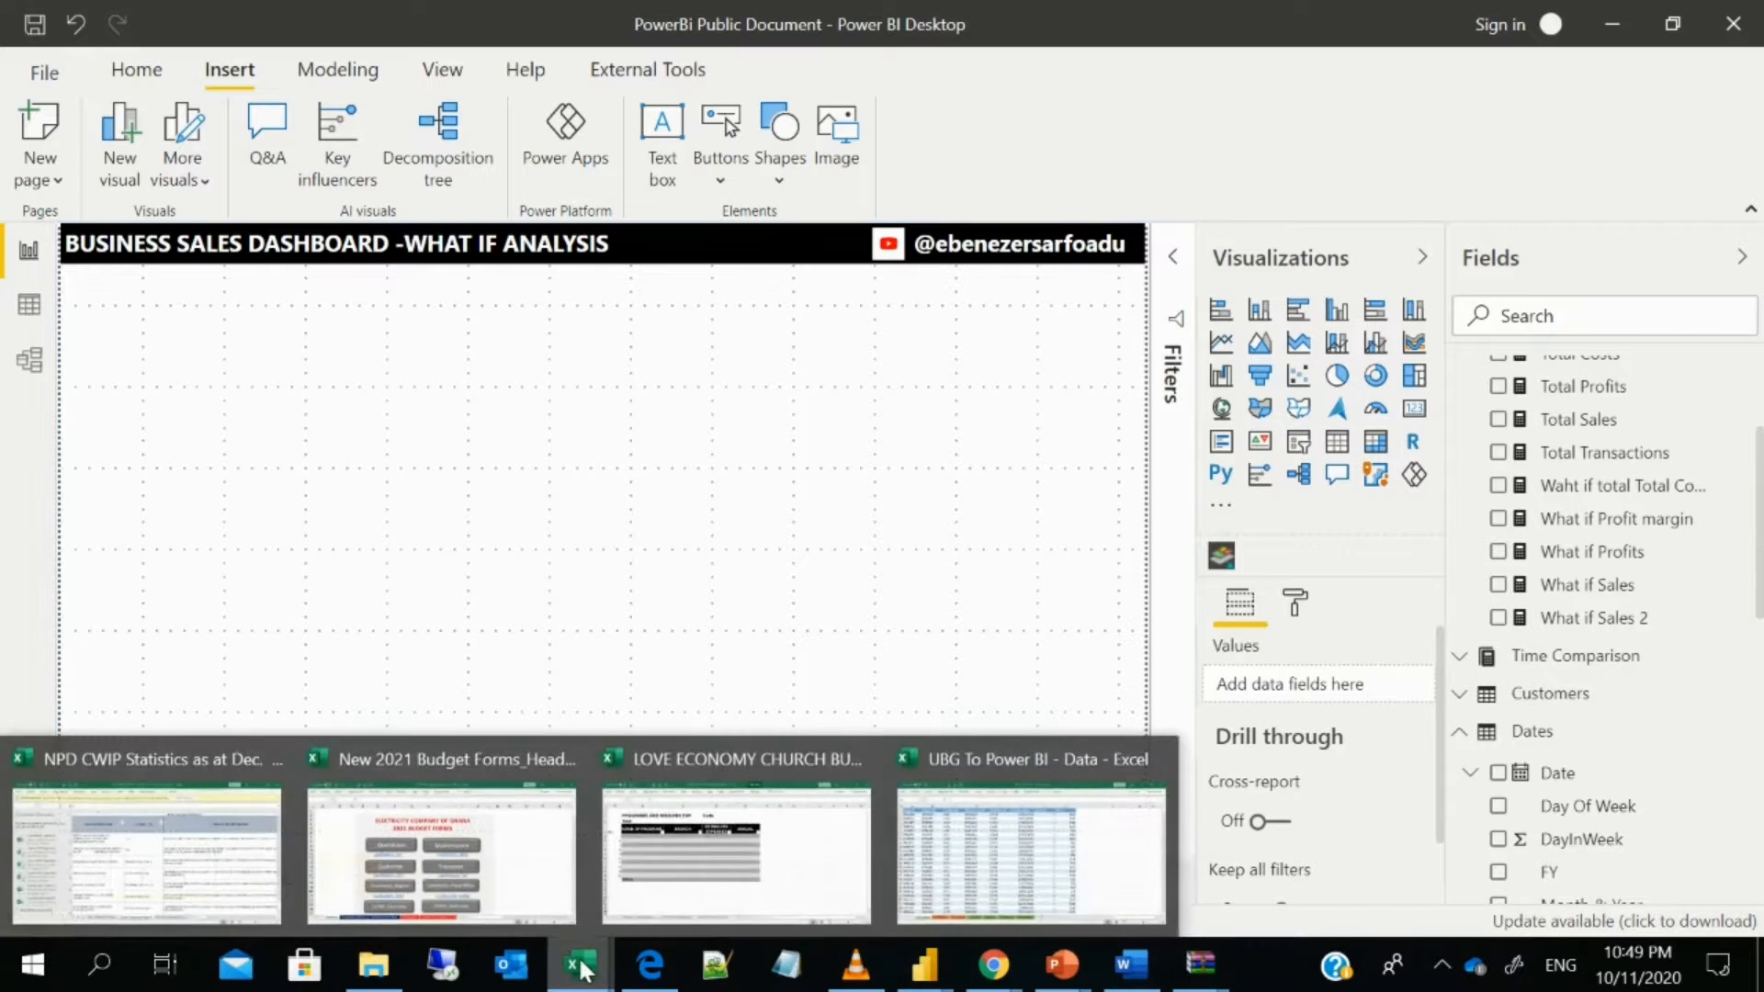
{"action": "left_click", "coordinate": [934, 870]}
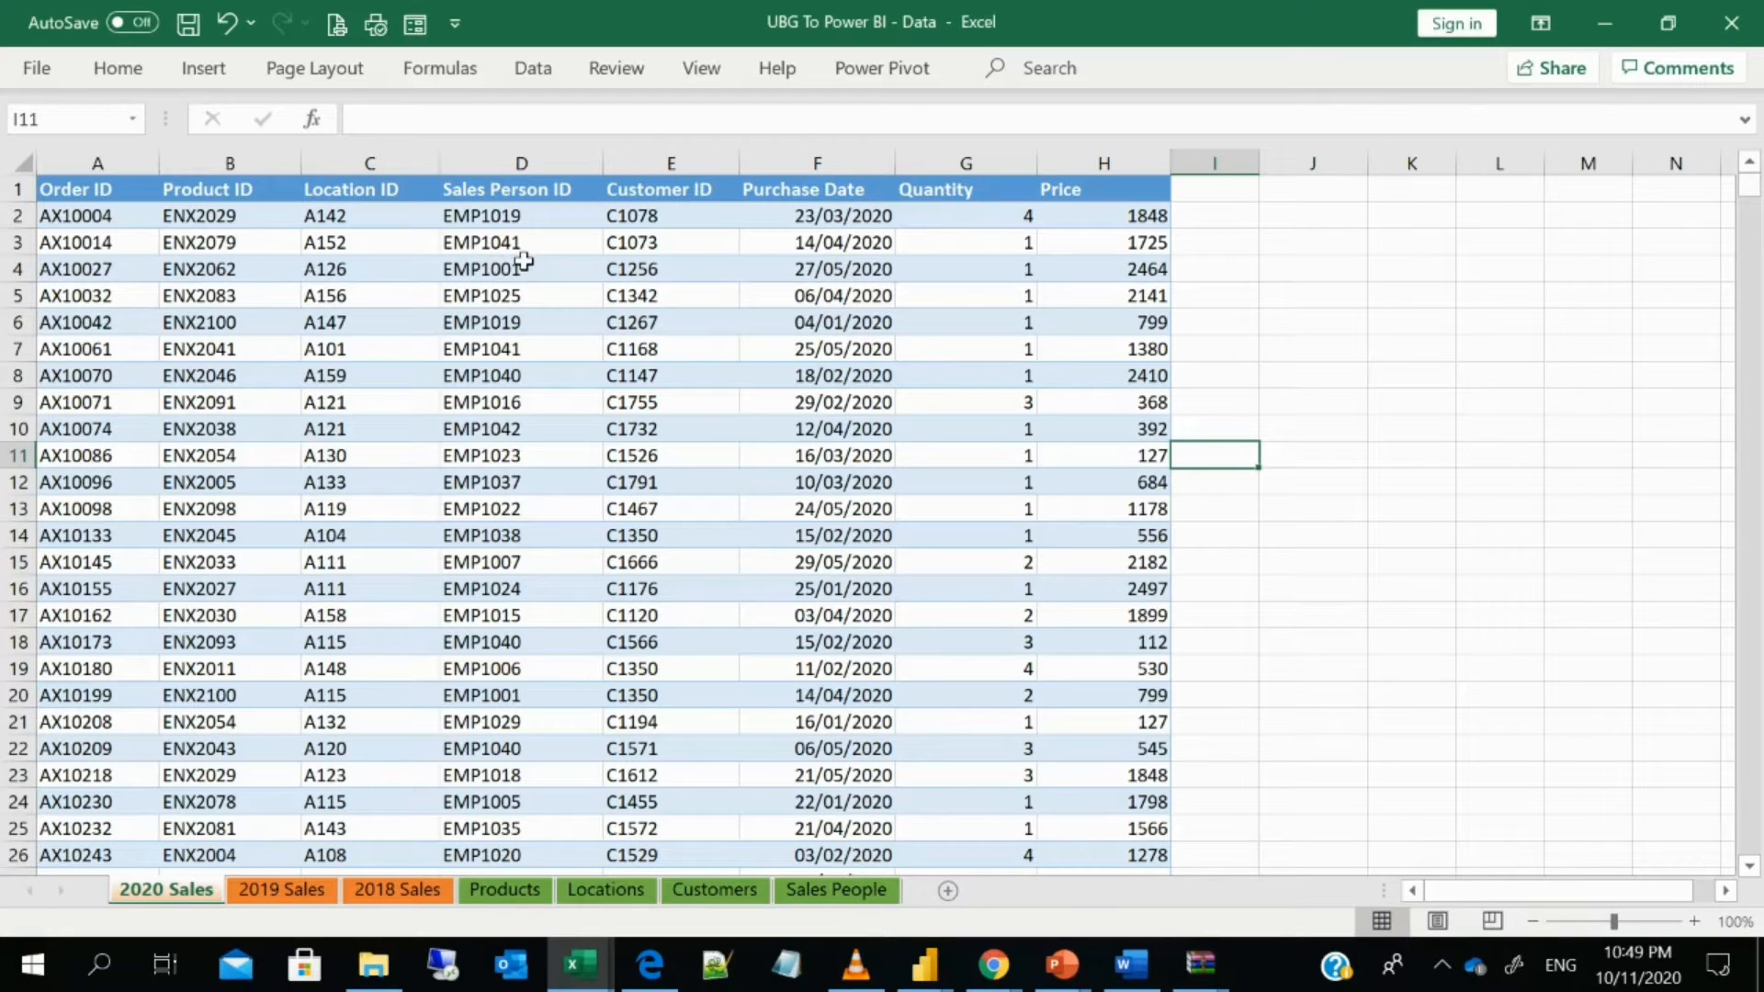
{"action": "left_click", "coordinate": [83, 164]}
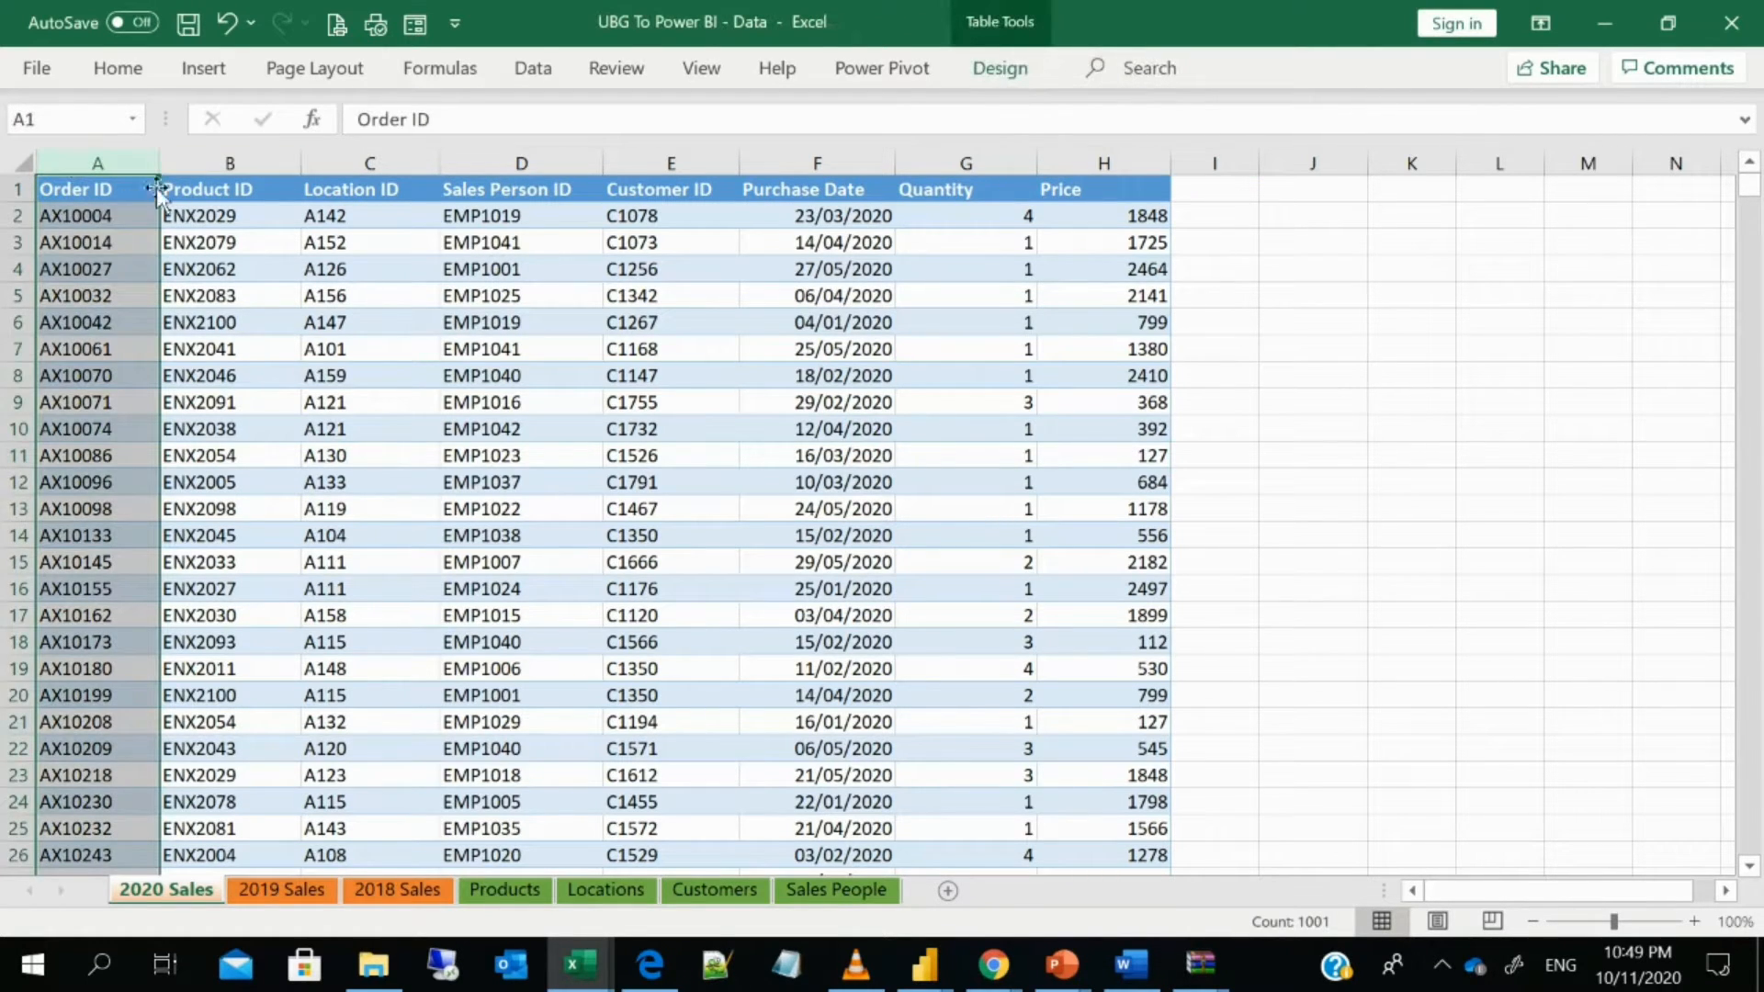
{"action": "left_click", "coordinate": [231, 219]}
{"action": "left_click", "coordinate": [344, 215]}
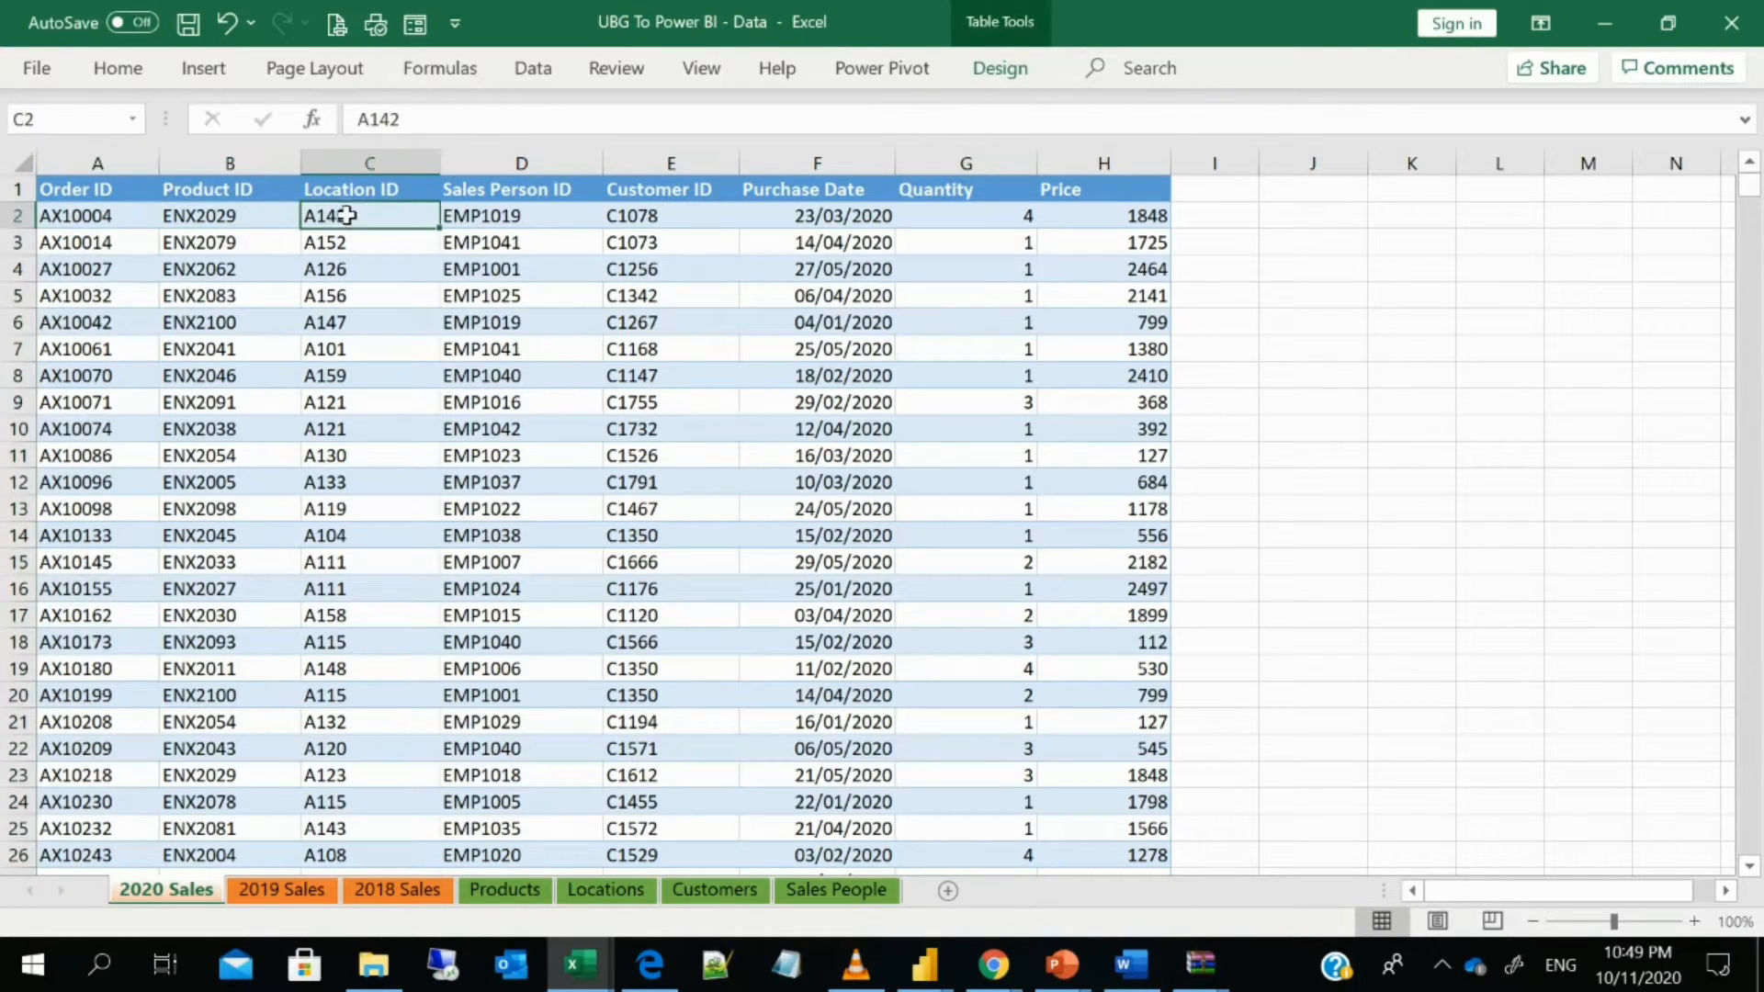
{"action": "left_click", "coordinate": [473, 211]}
{"action": "left_click", "coordinate": [689, 214]}
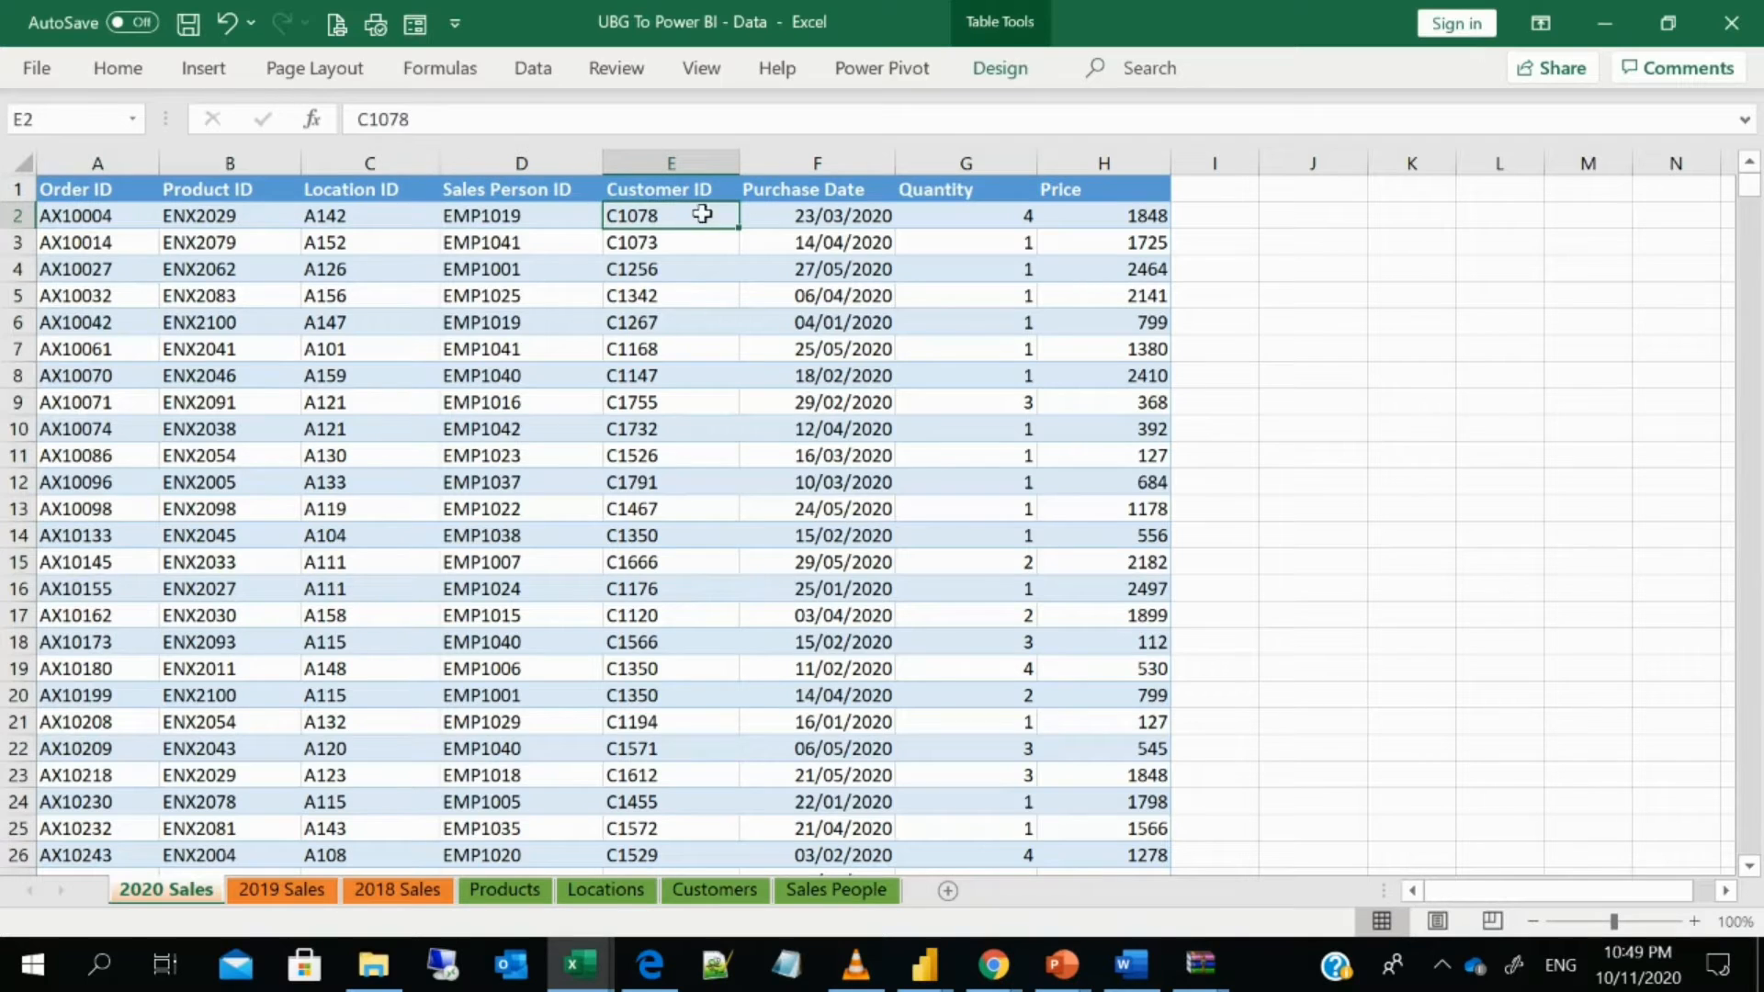
{"action": "left_click", "coordinate": [805, 215]}
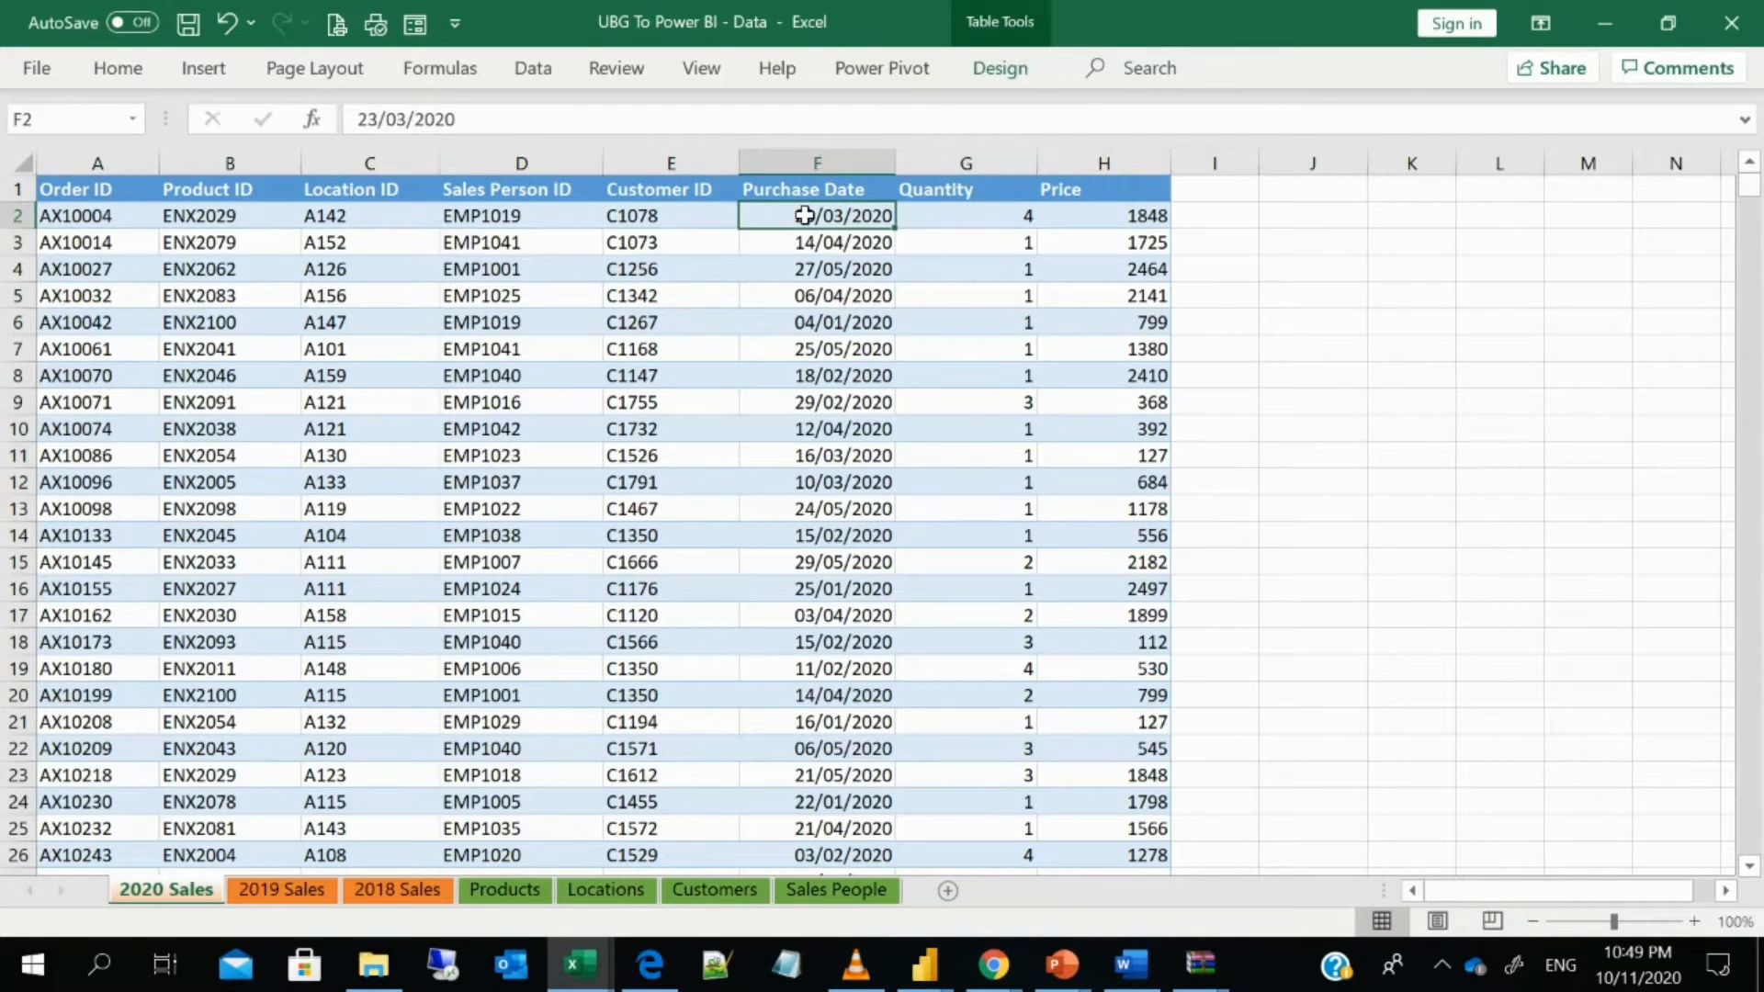
{"action": "left_click", "coordinate": [959, 218]}
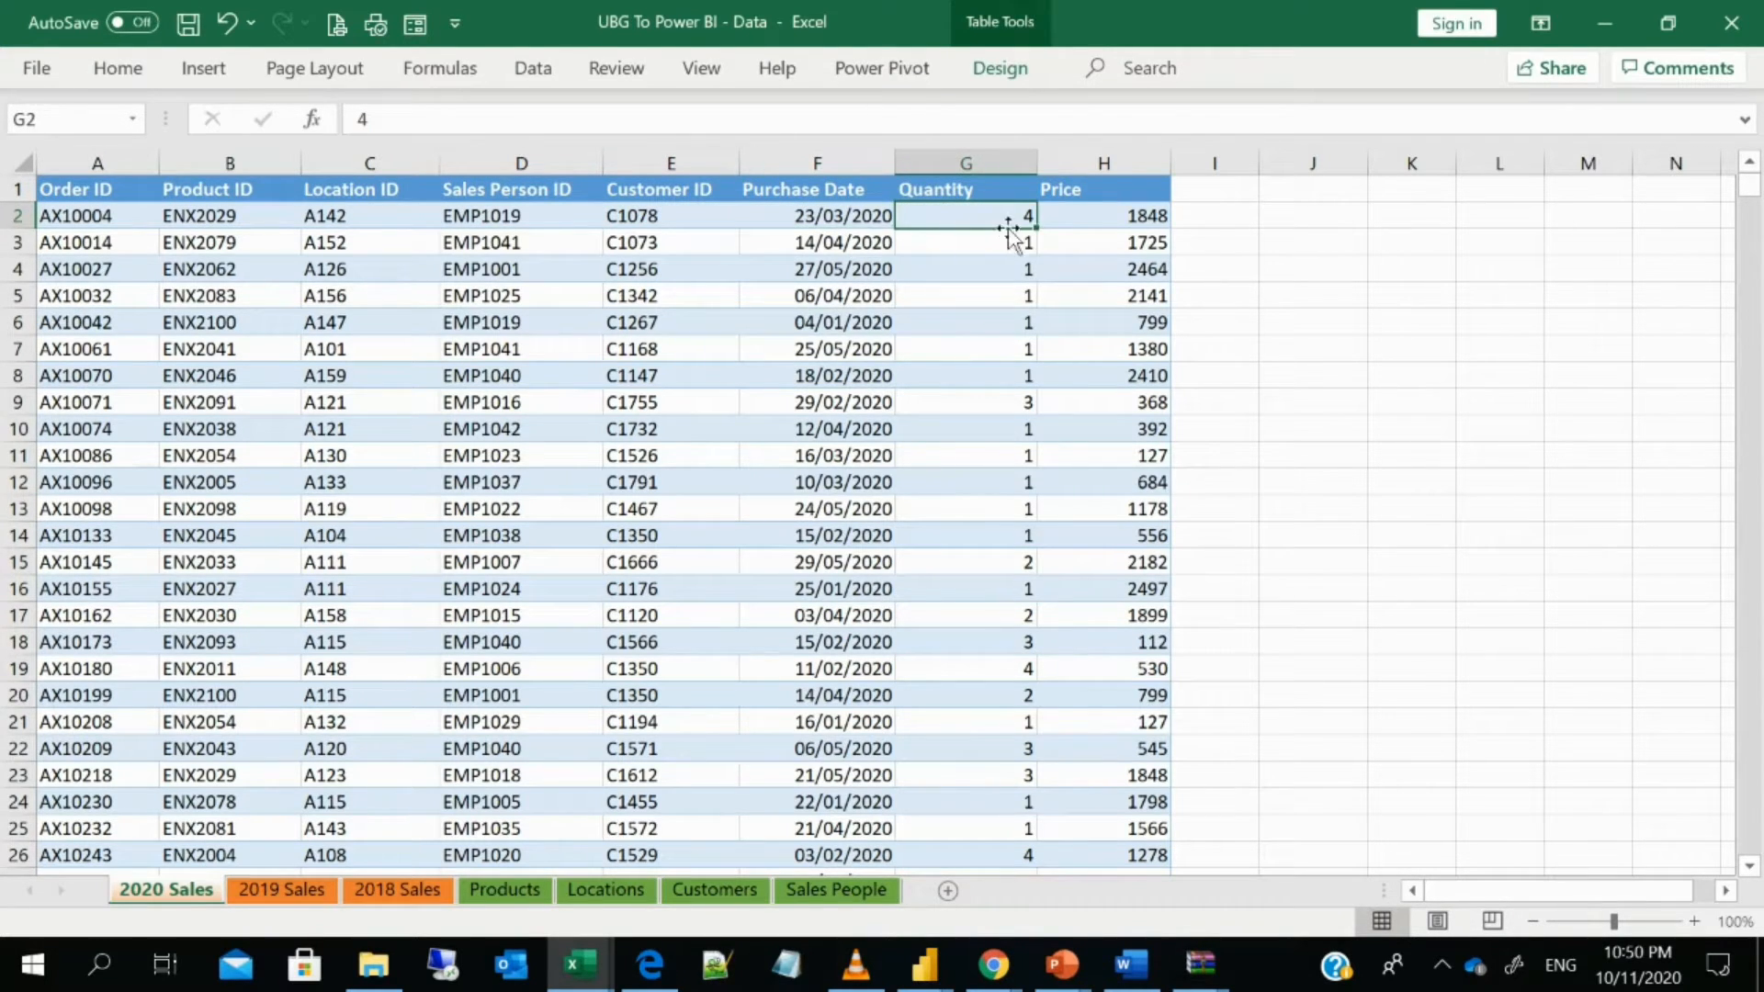
{"action": "left_click", "coordinate": [1087, 224]}
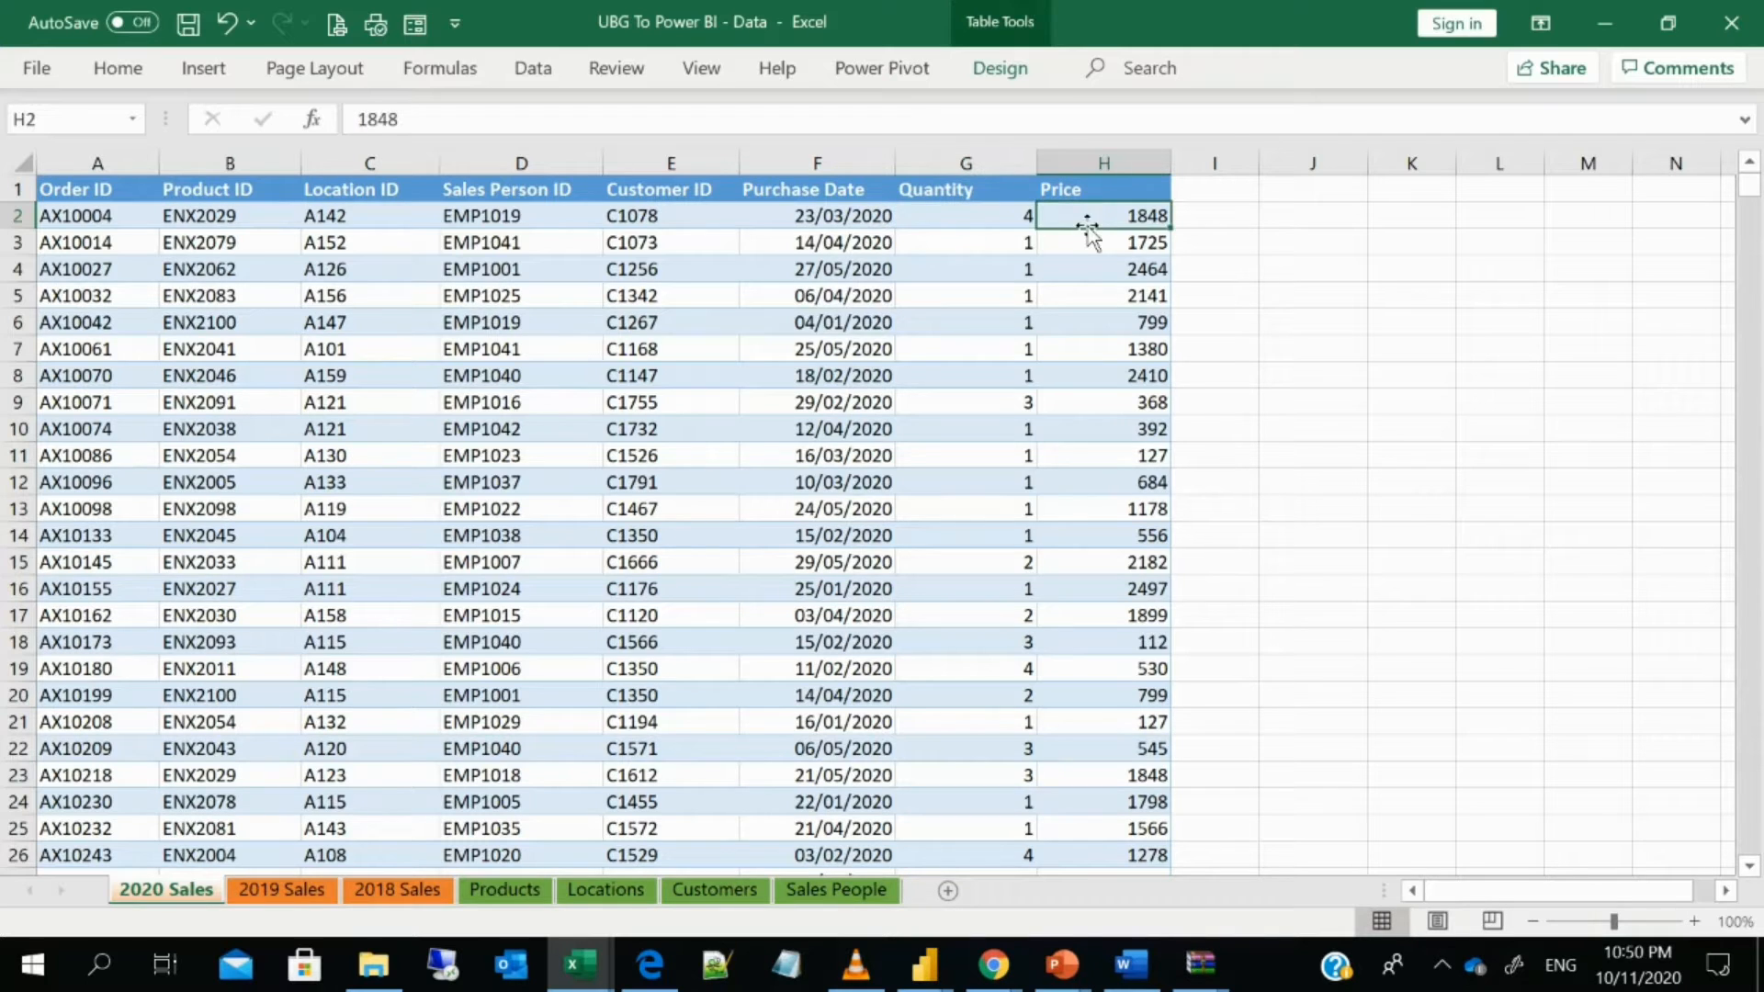
- Review the 2019 Sales and 2018 Sales sheets and compare their Product ID column with the Products sheet
{"action": "left_click", "coordinate": [293, 891]}
{"action": "left_click", "coordinate": [383, 890]}
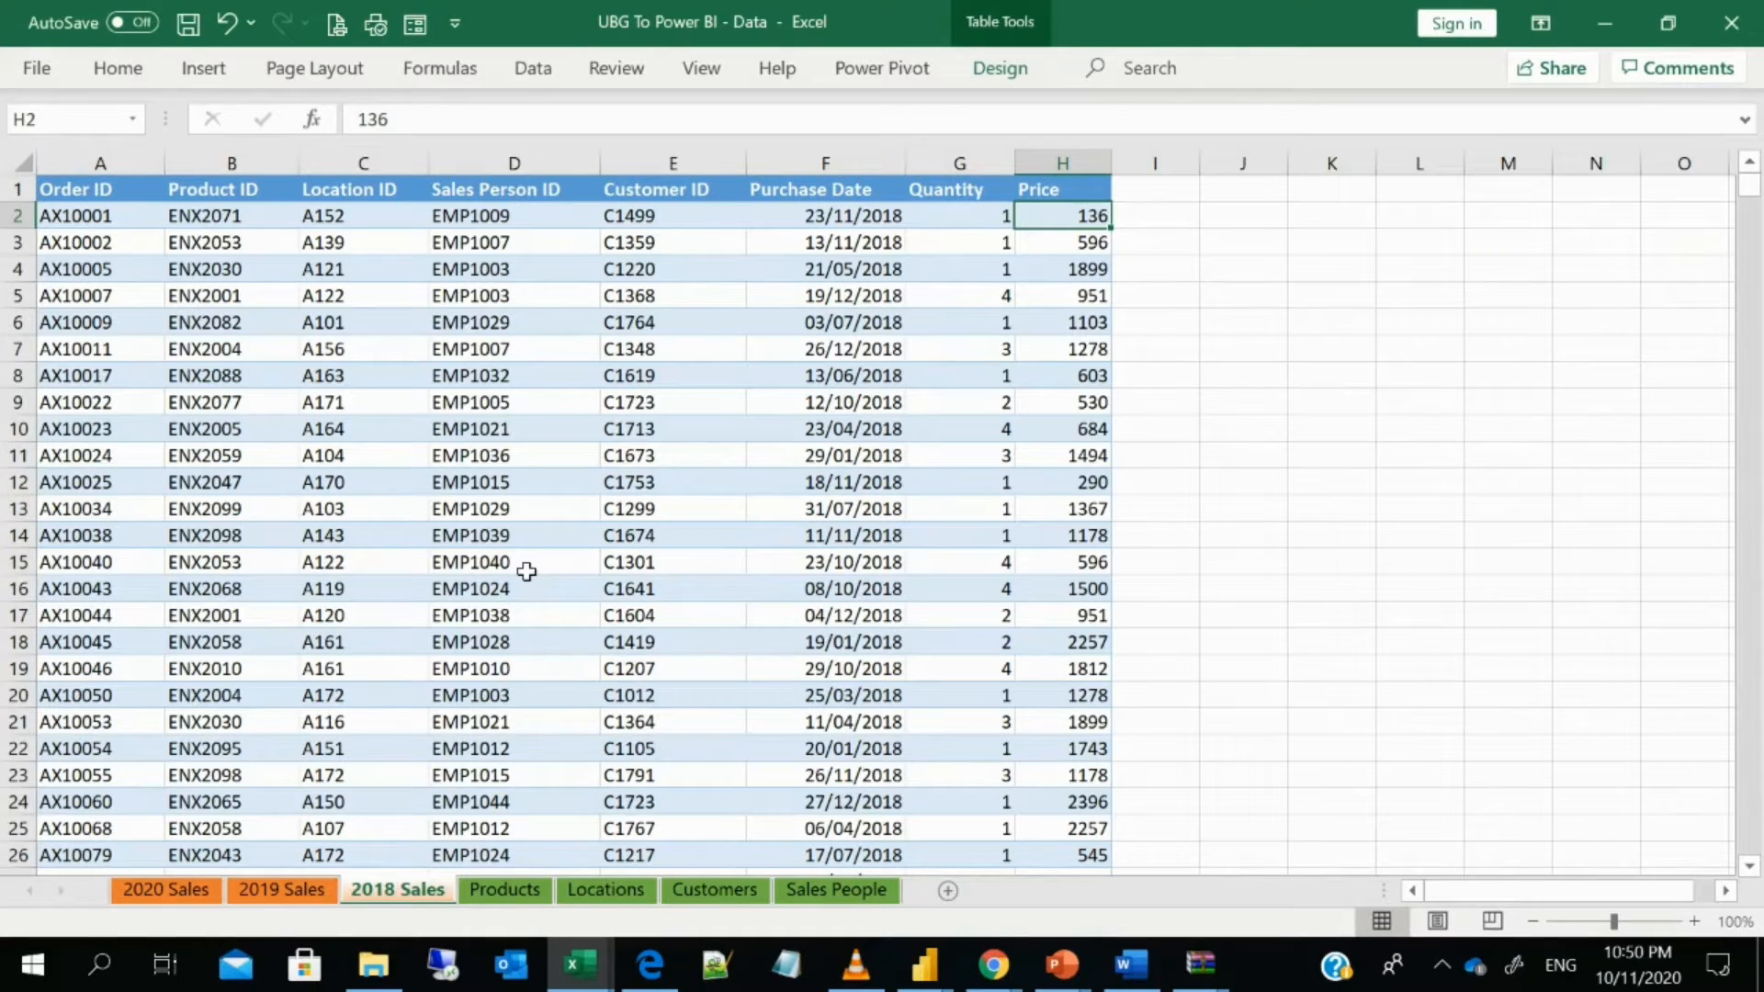
{"action": "left_click", "coordinate": [531, 906]}
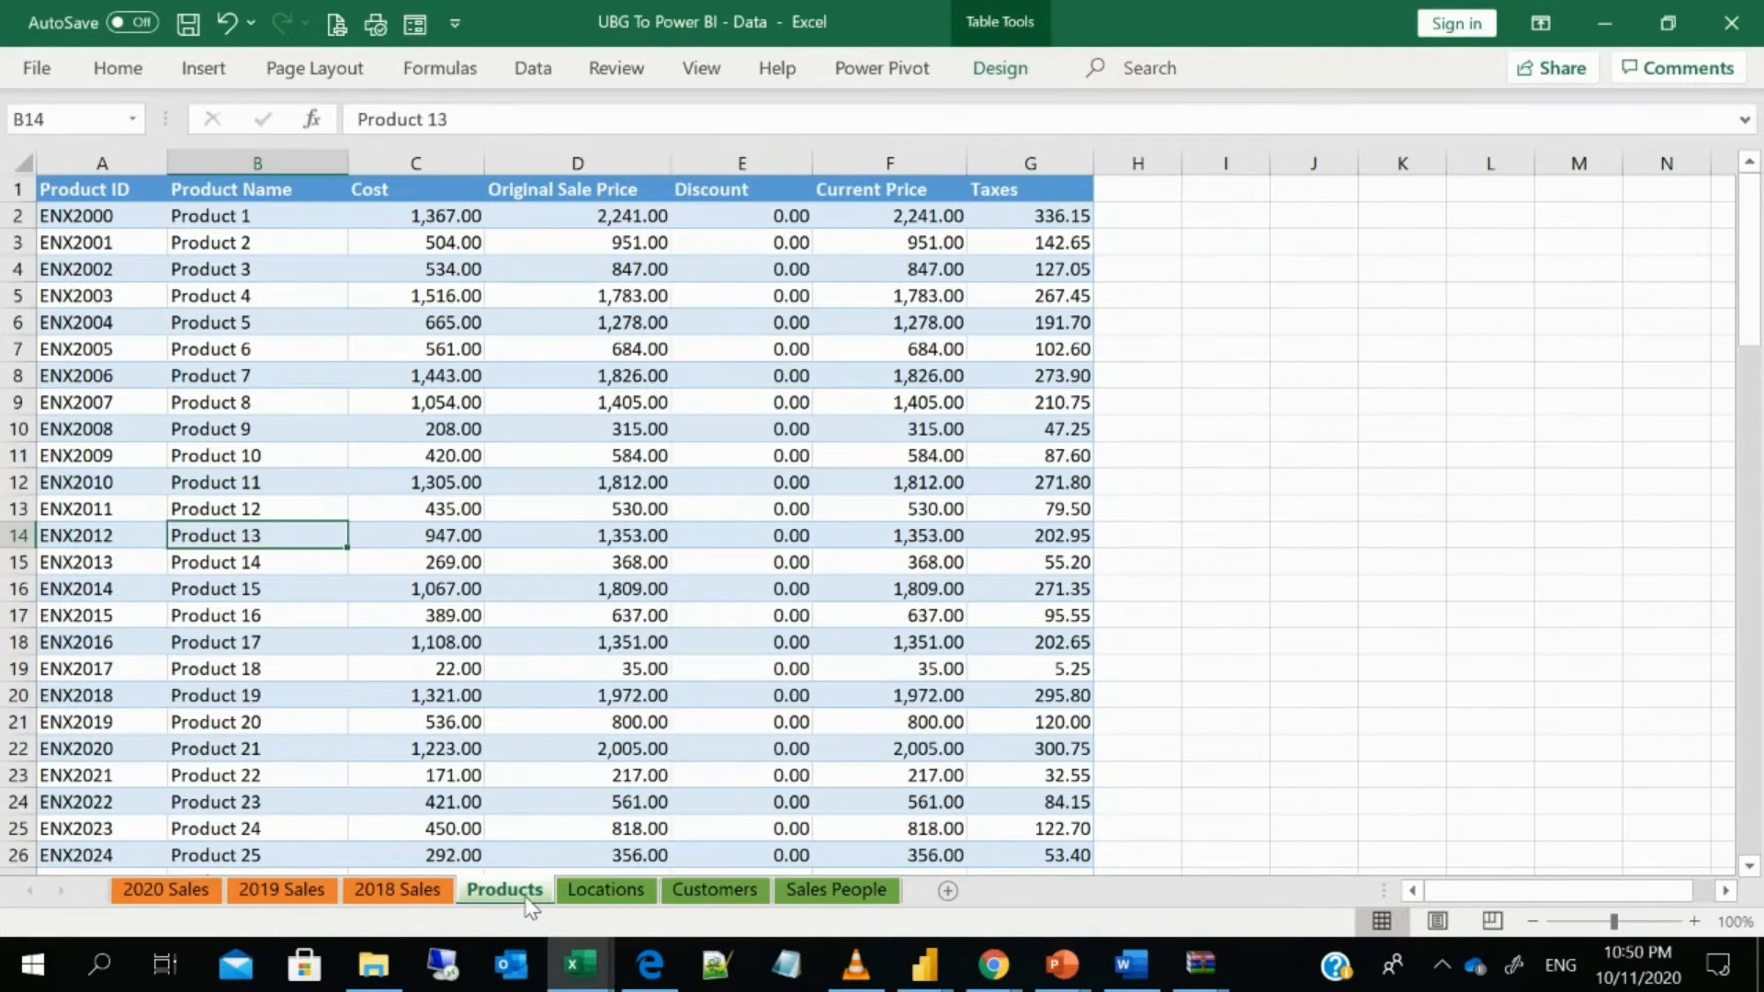
{"action": "left_click", "coordinate": [405, 908]}
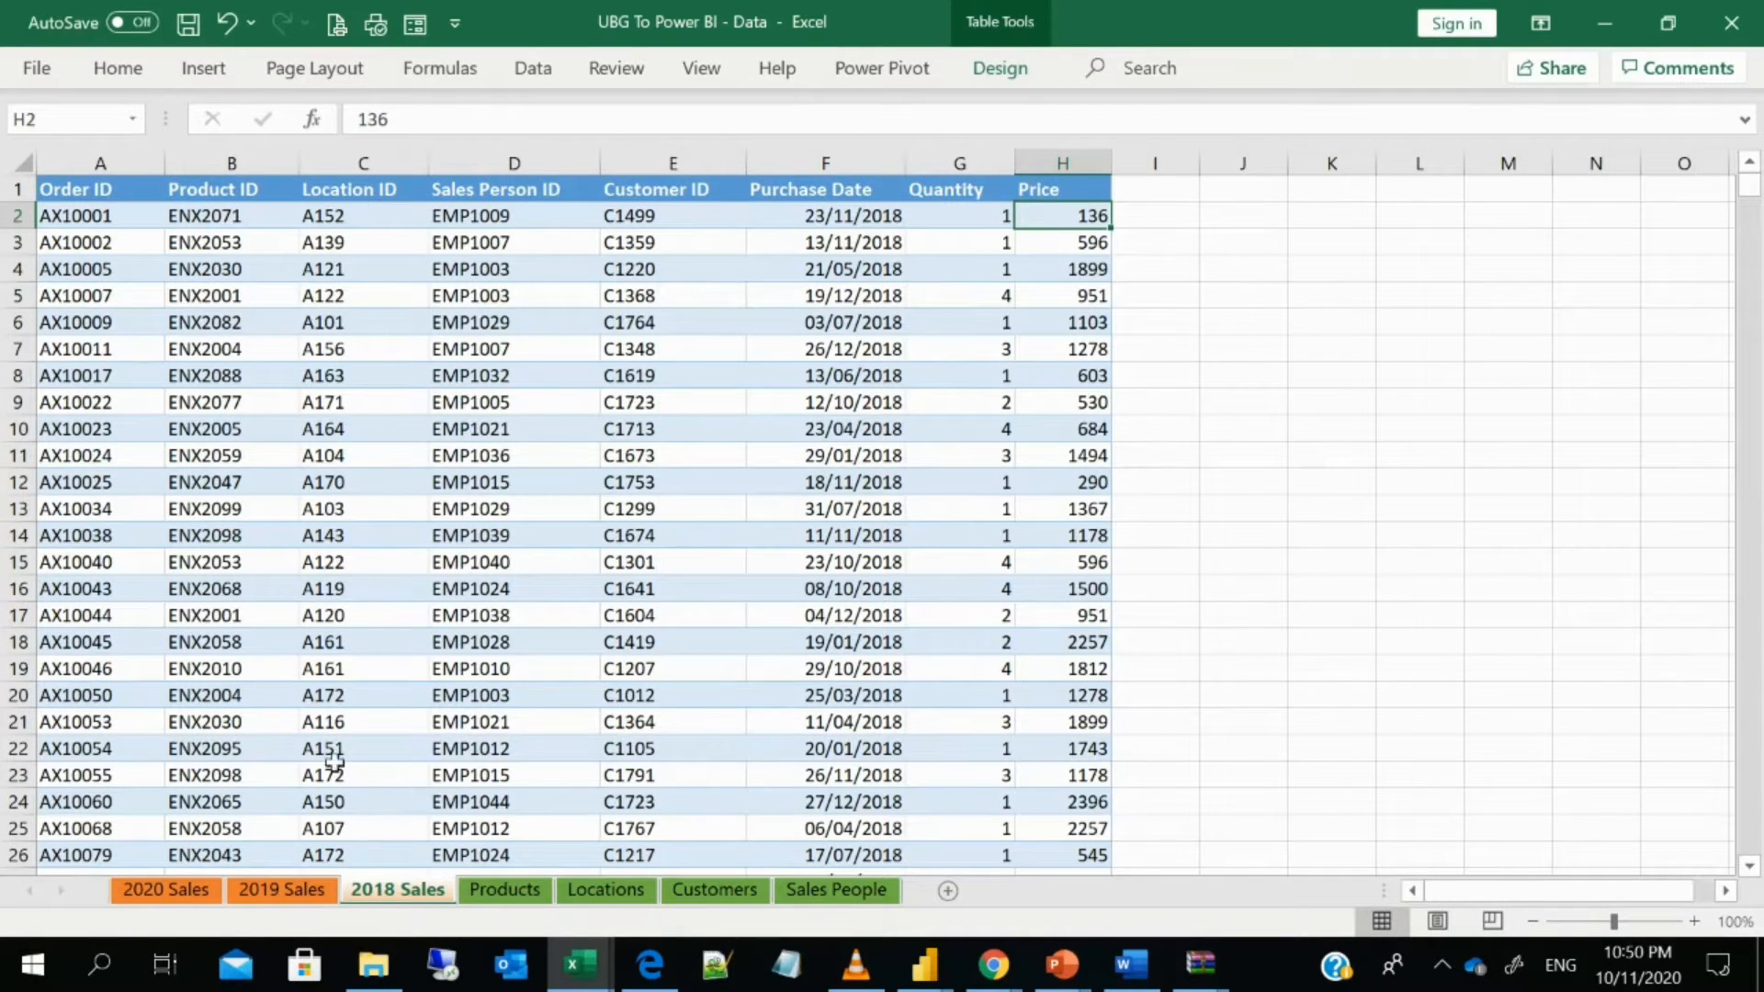
{"action": "left_click", "coordinate": [505, 890]}
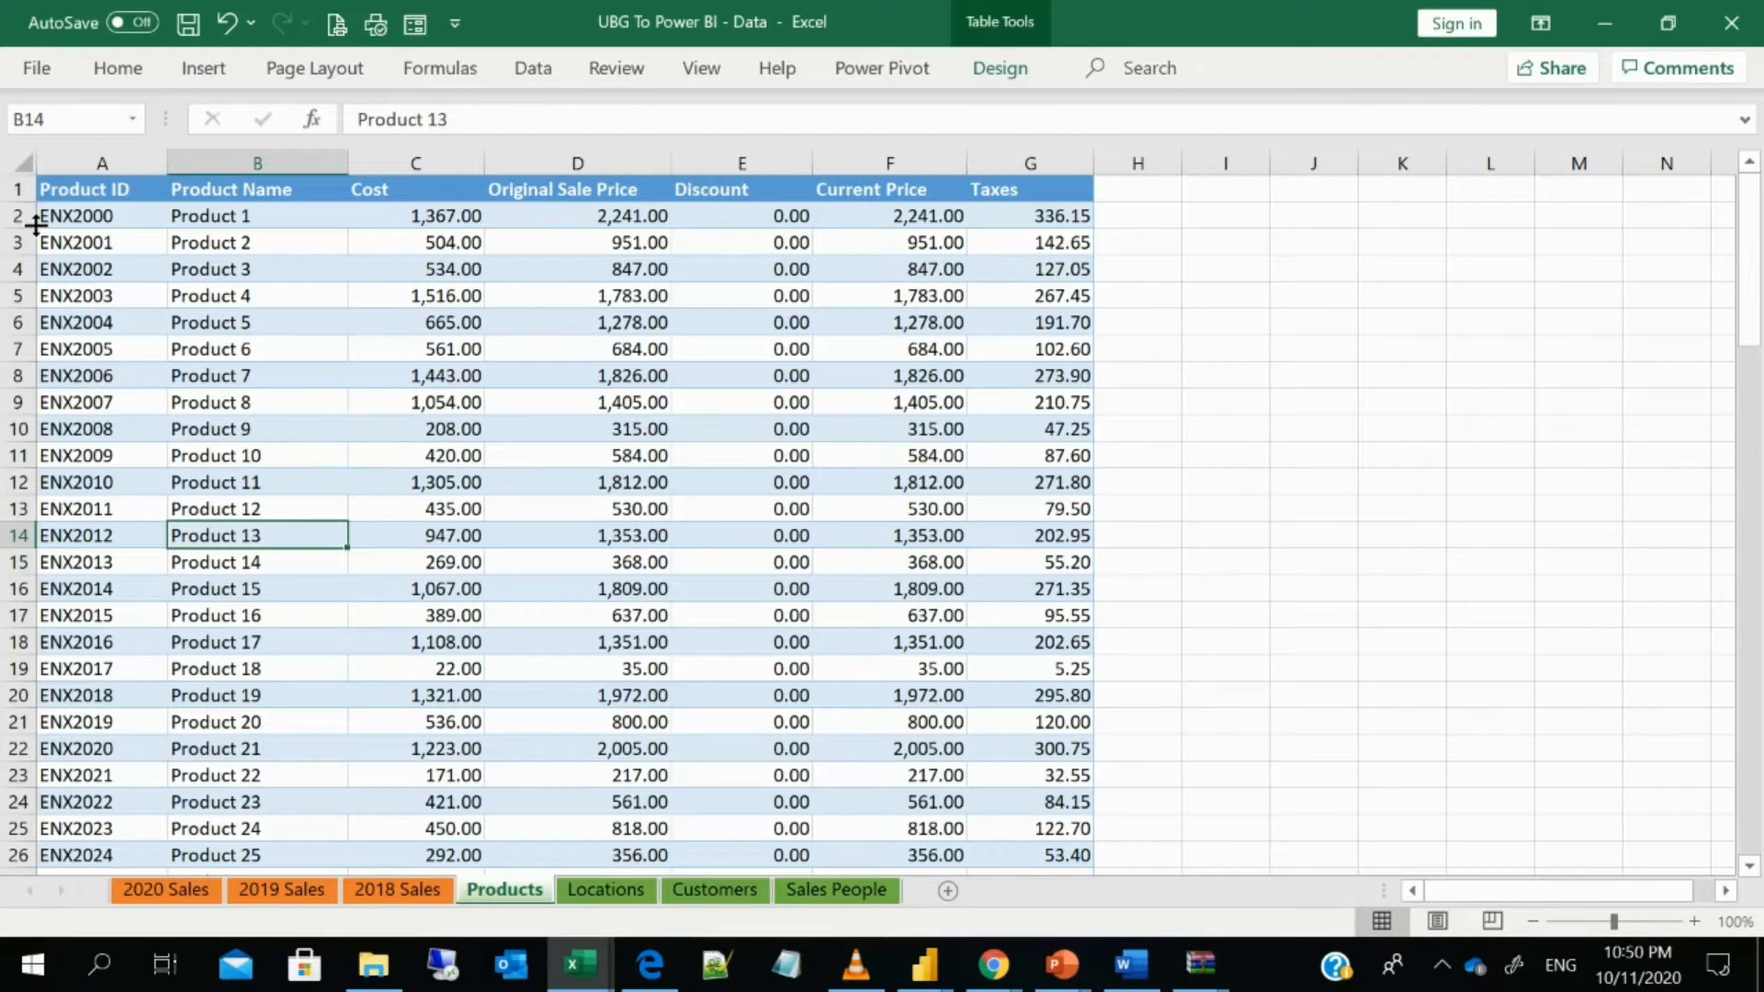
{"action": "left_click", "coordinate": [80, 220]}
- Examine the Locations, Customers and Sales People sheets and compare their ID columns with the sales sheets
{"action": "left_click", "coordinate": [581, 893]}
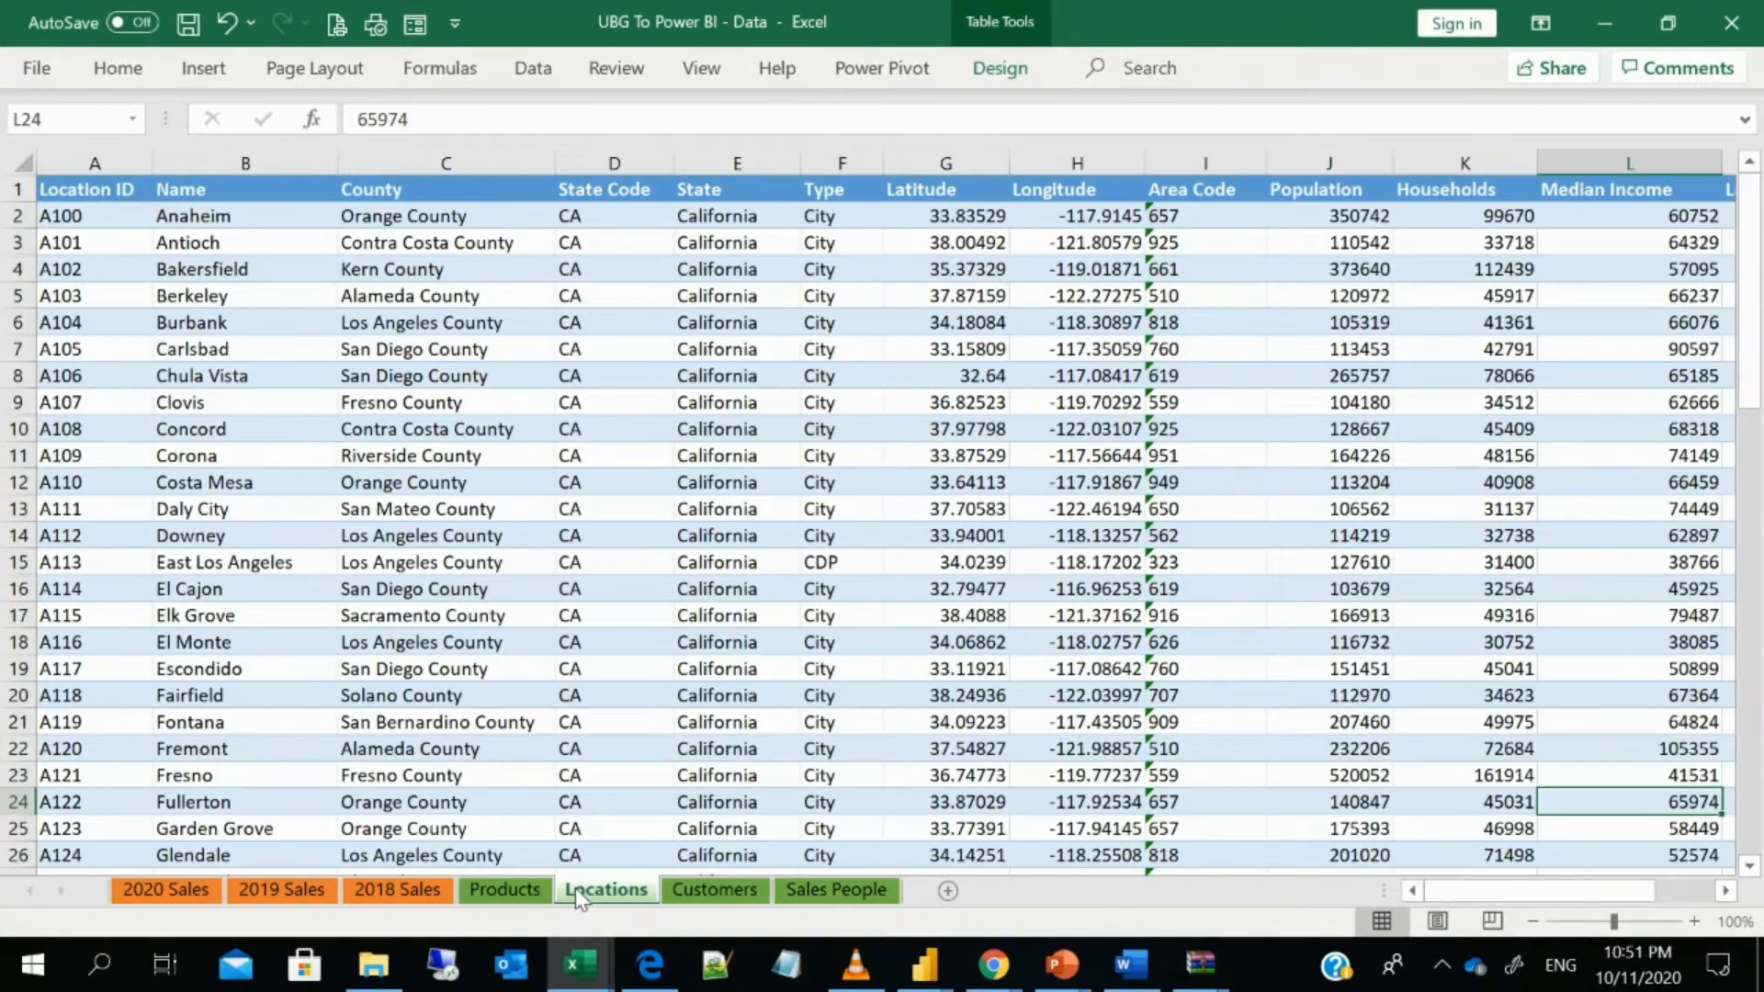
{"action": "left_click", "coordinate": [382, 892]}
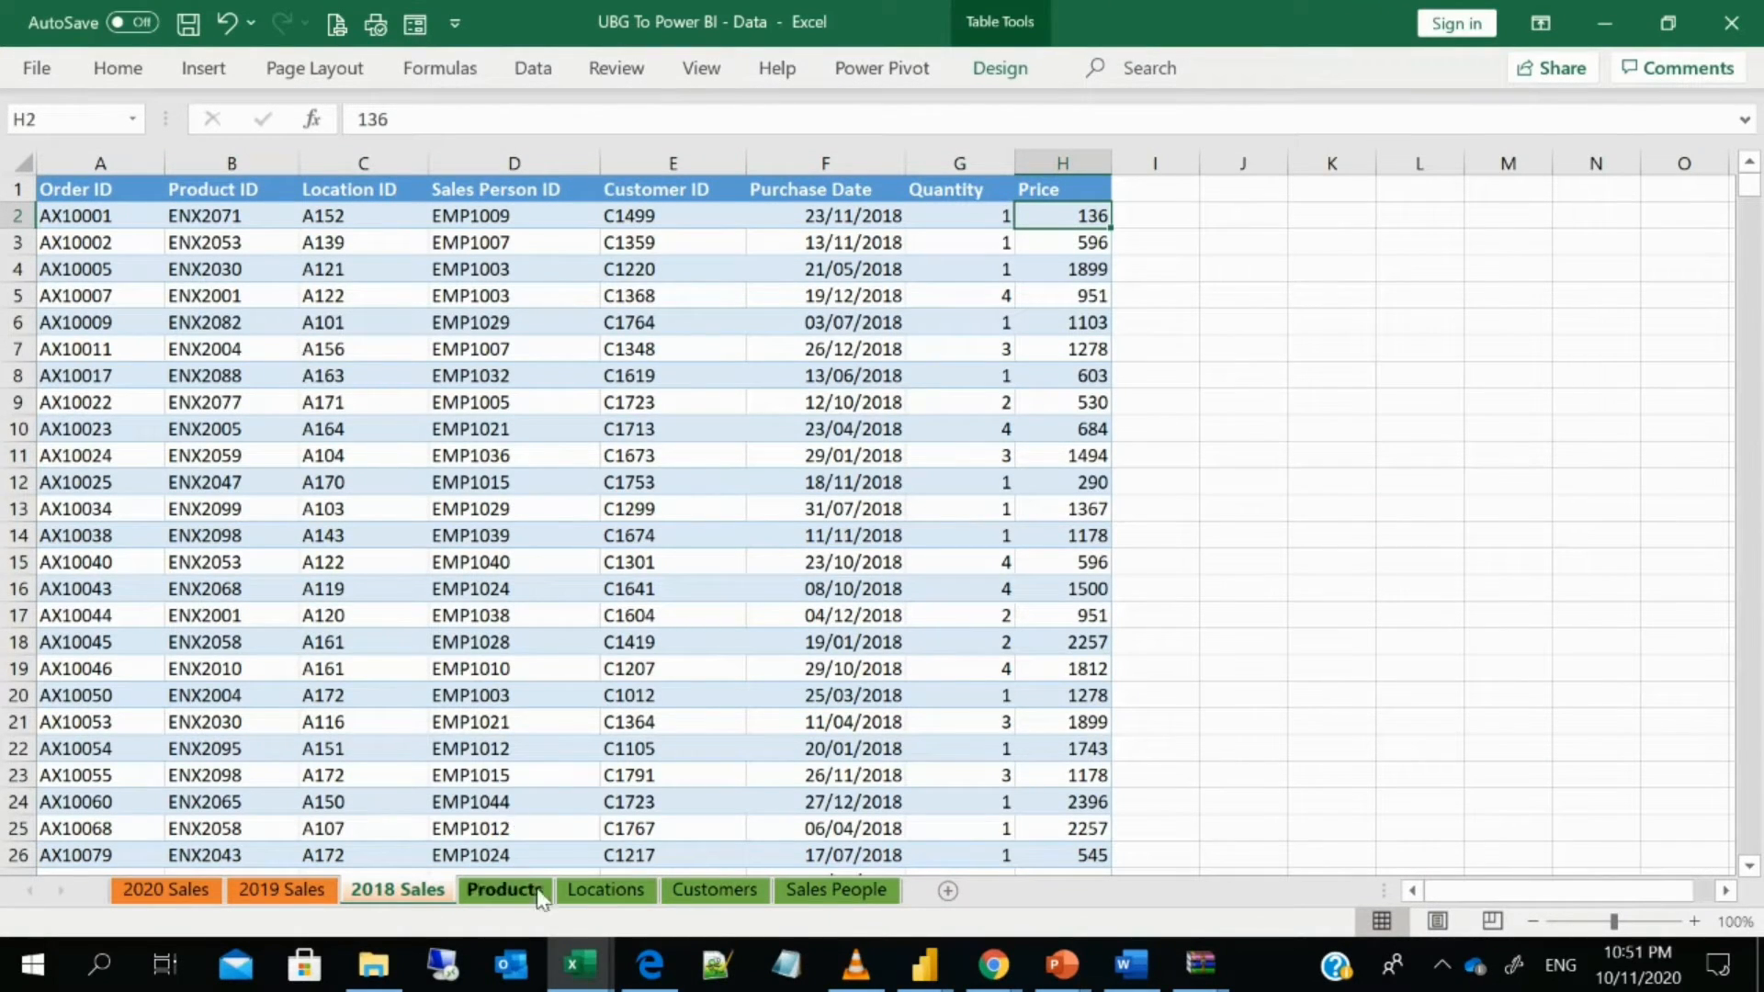
{"action": "left_click", "coordinate": [598, 891]}
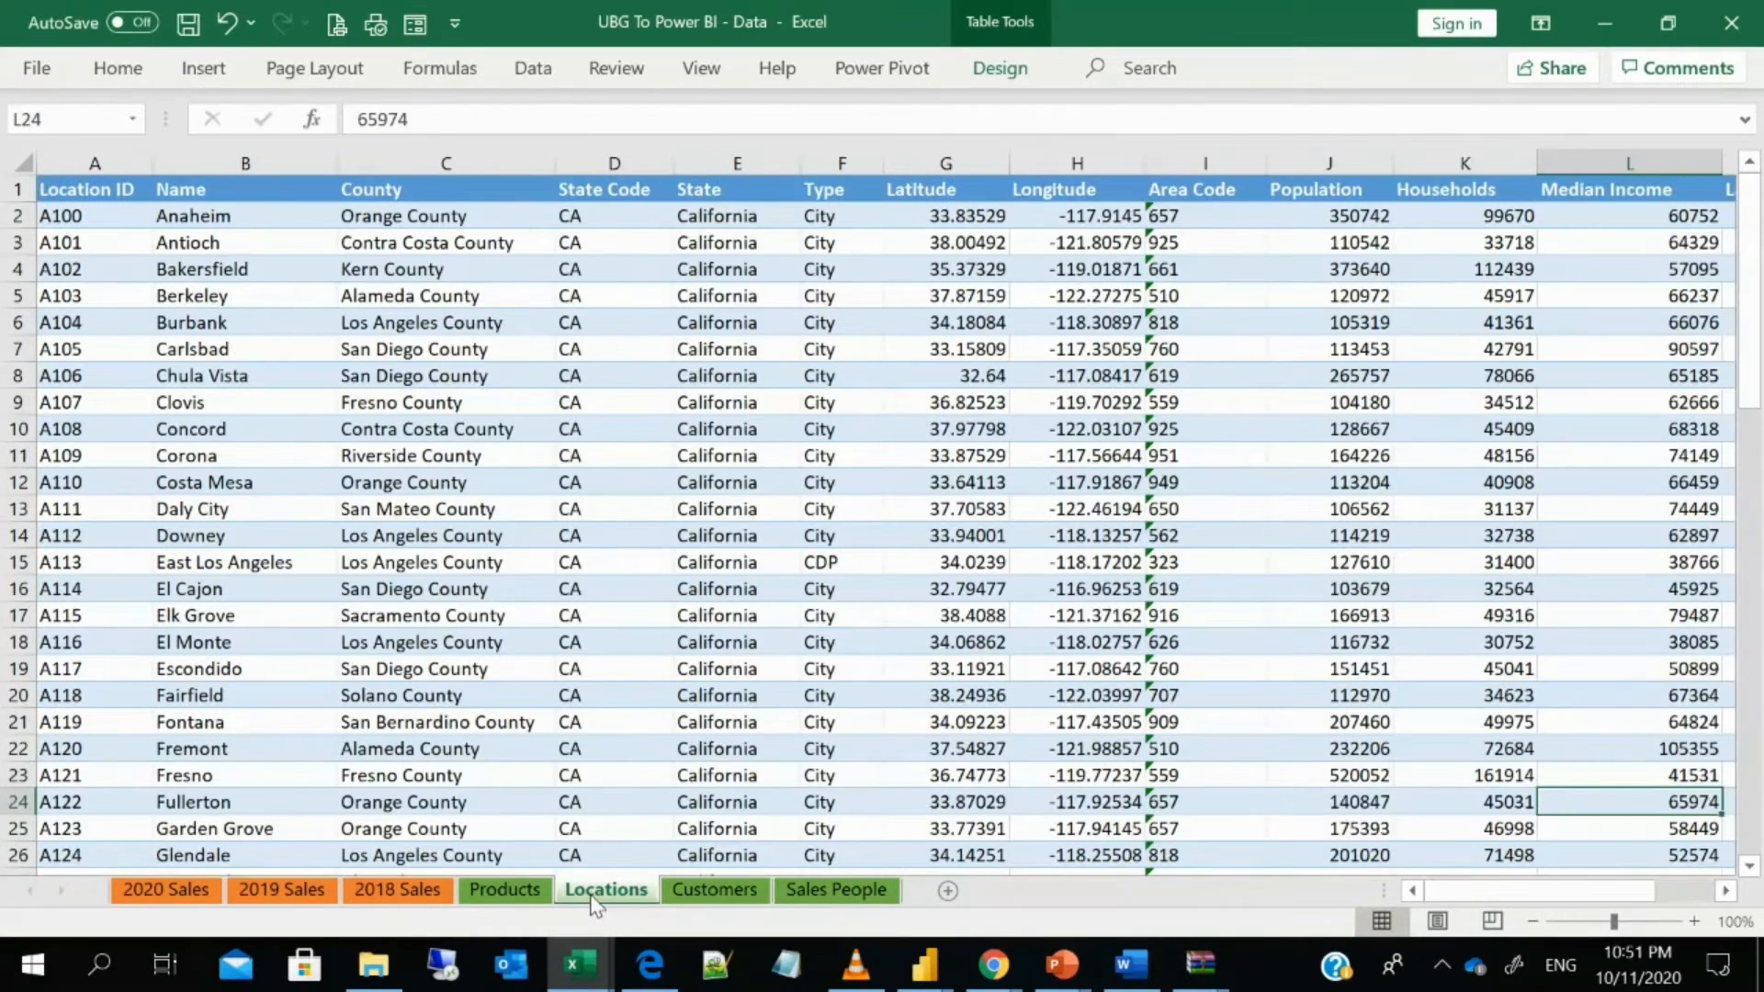
{"action": "left_click", "coordinate": [696, 892]}
{"action": "left_click", "coordinate": [797, 892]}
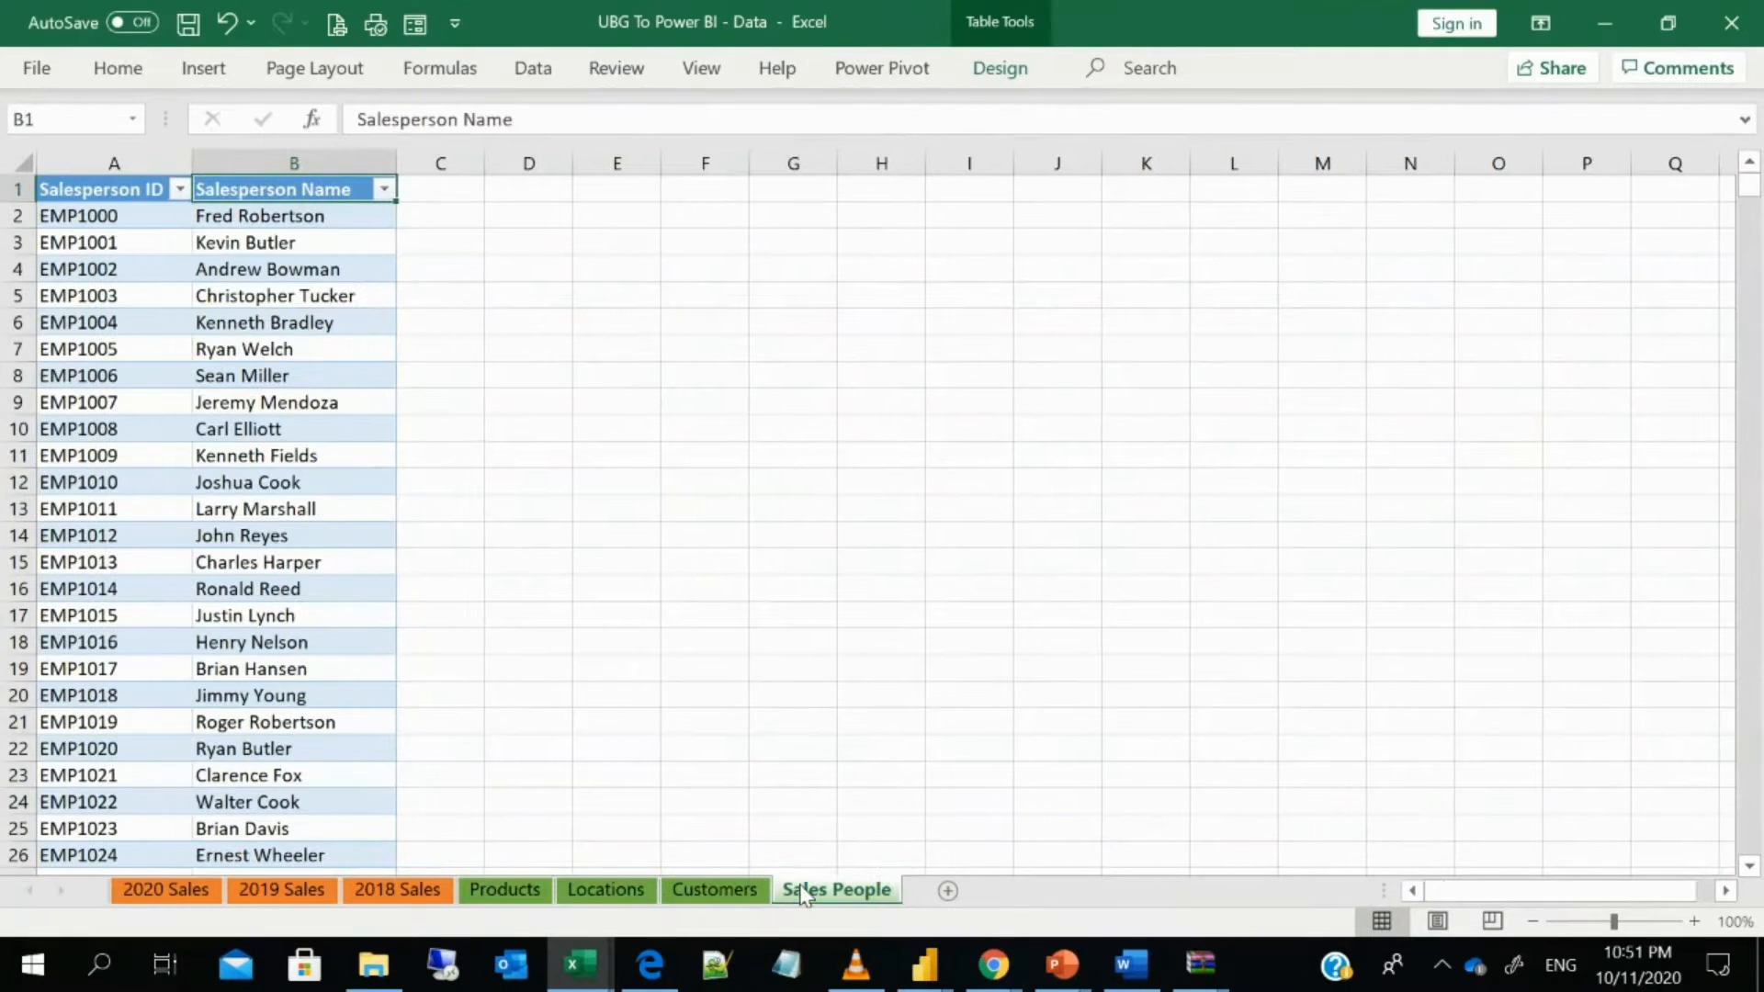
{"action": "left_click", "coordinate": [397, 889]}
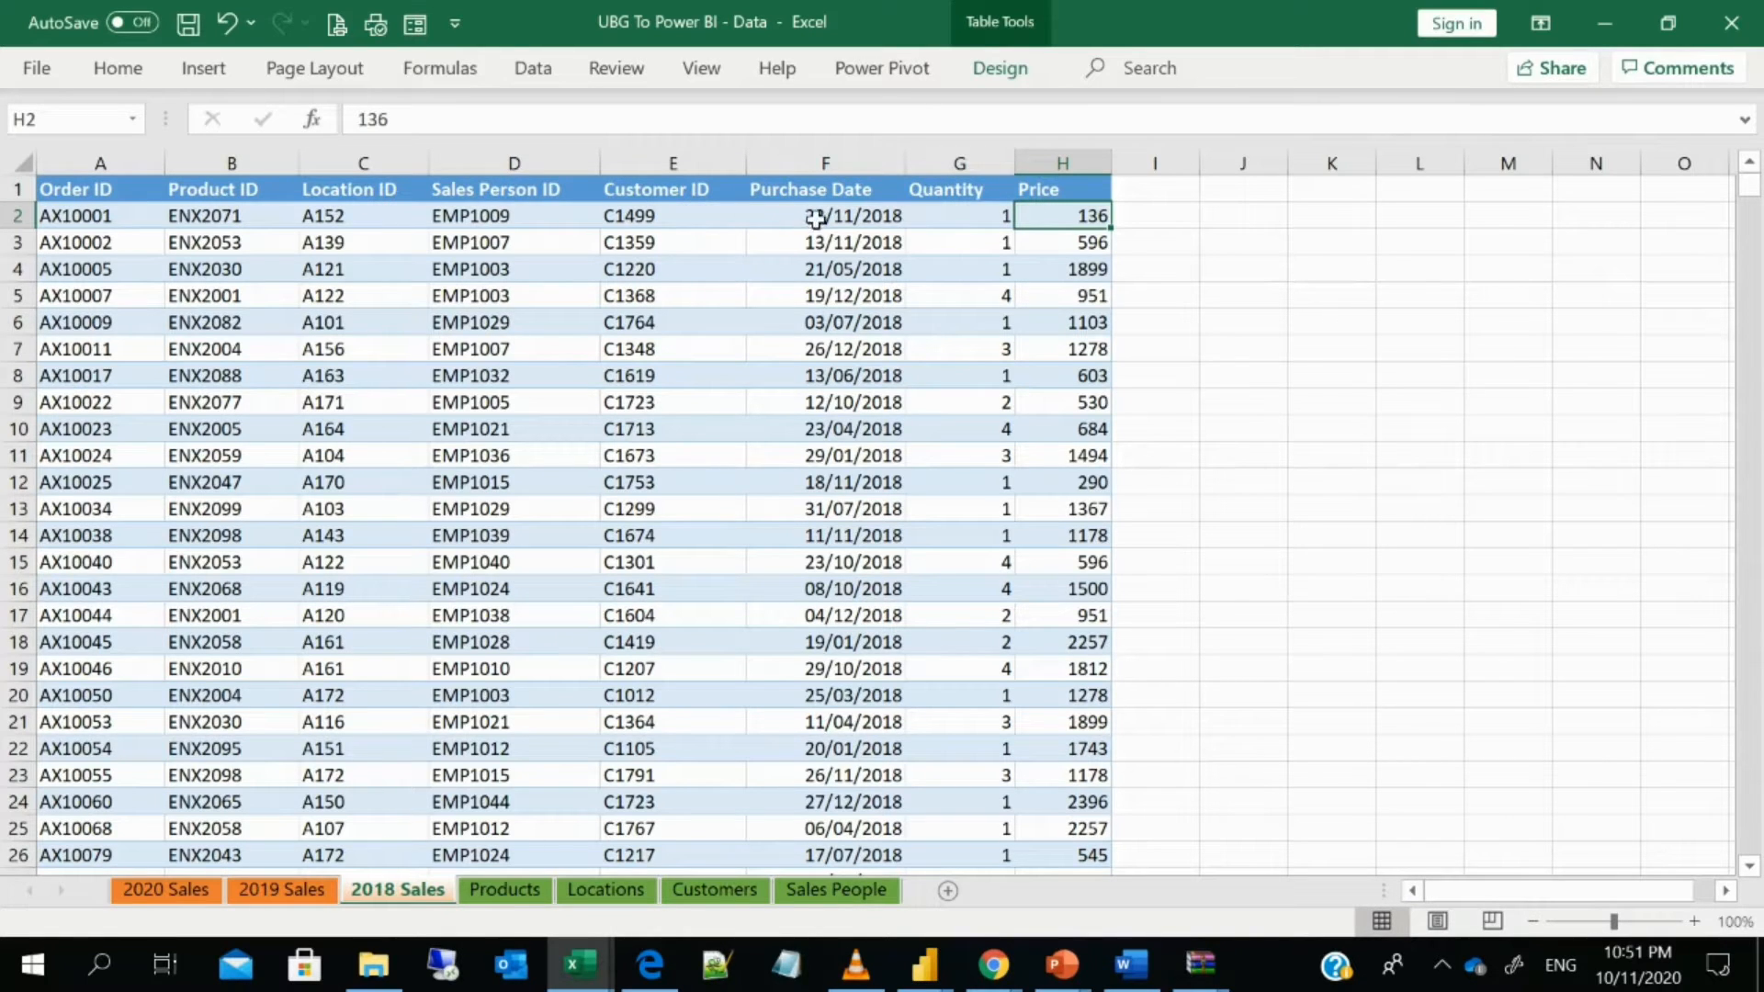
{"action": "left_click", "coordinate": [710, 891]}
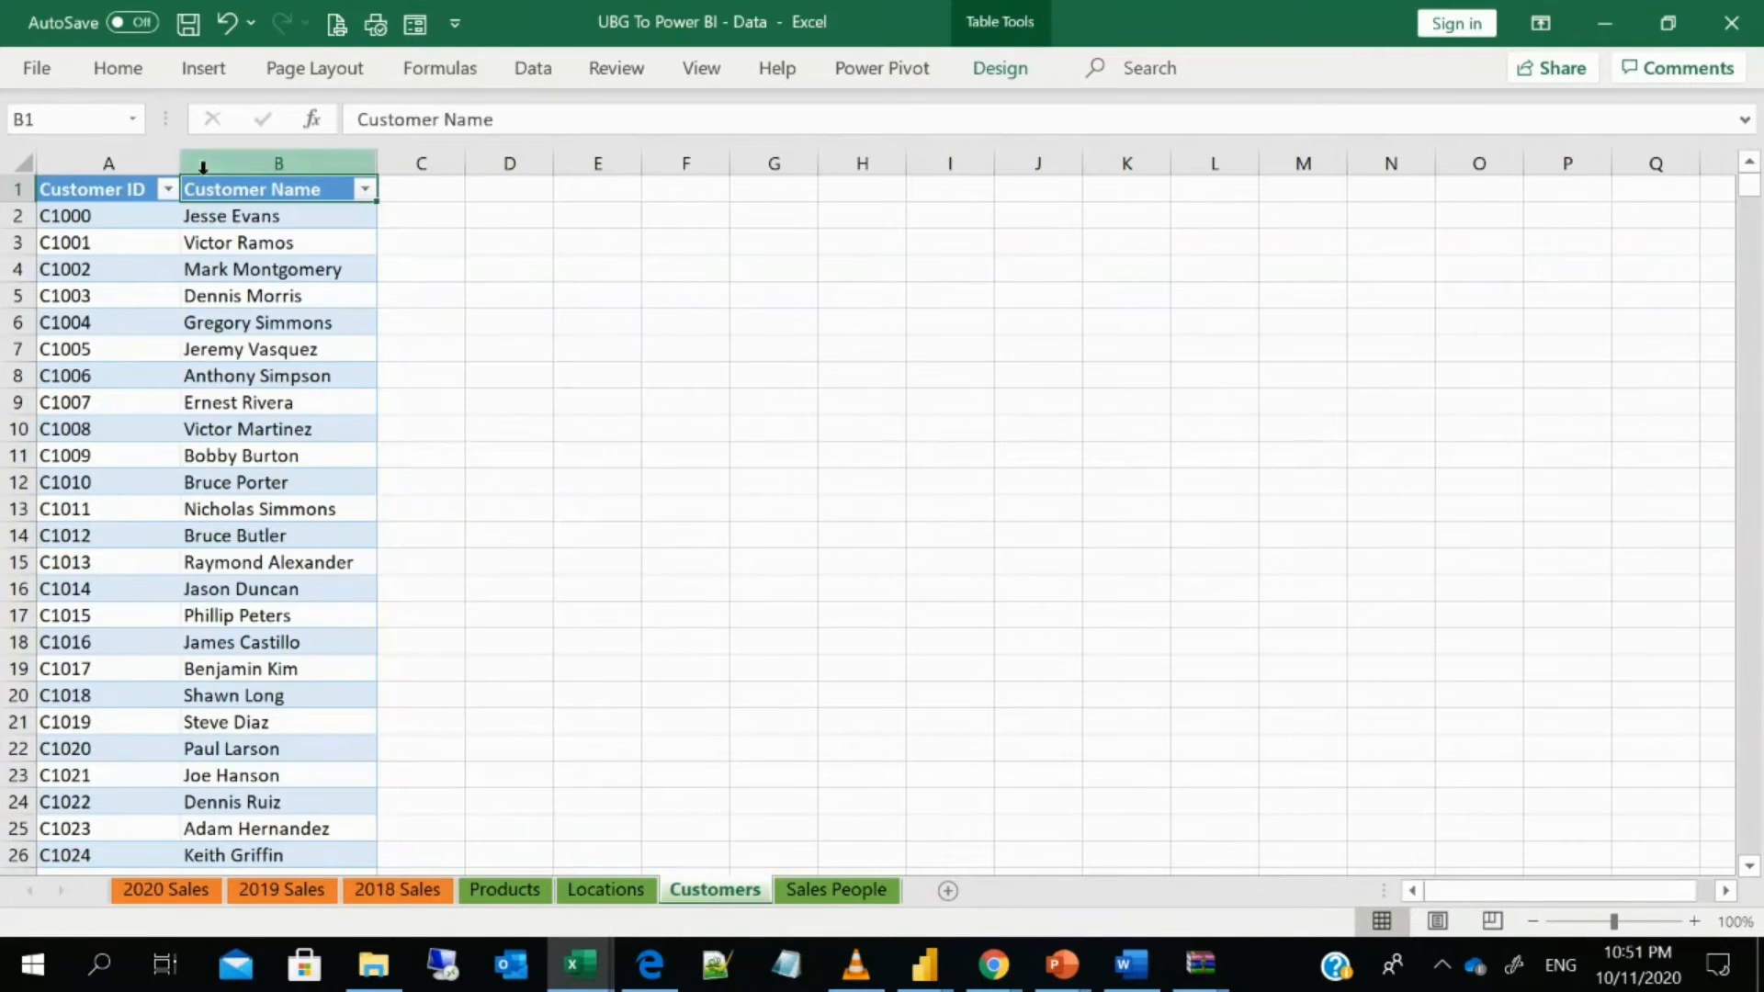
{"action": "left_click", "coordinate": [189, 905]}
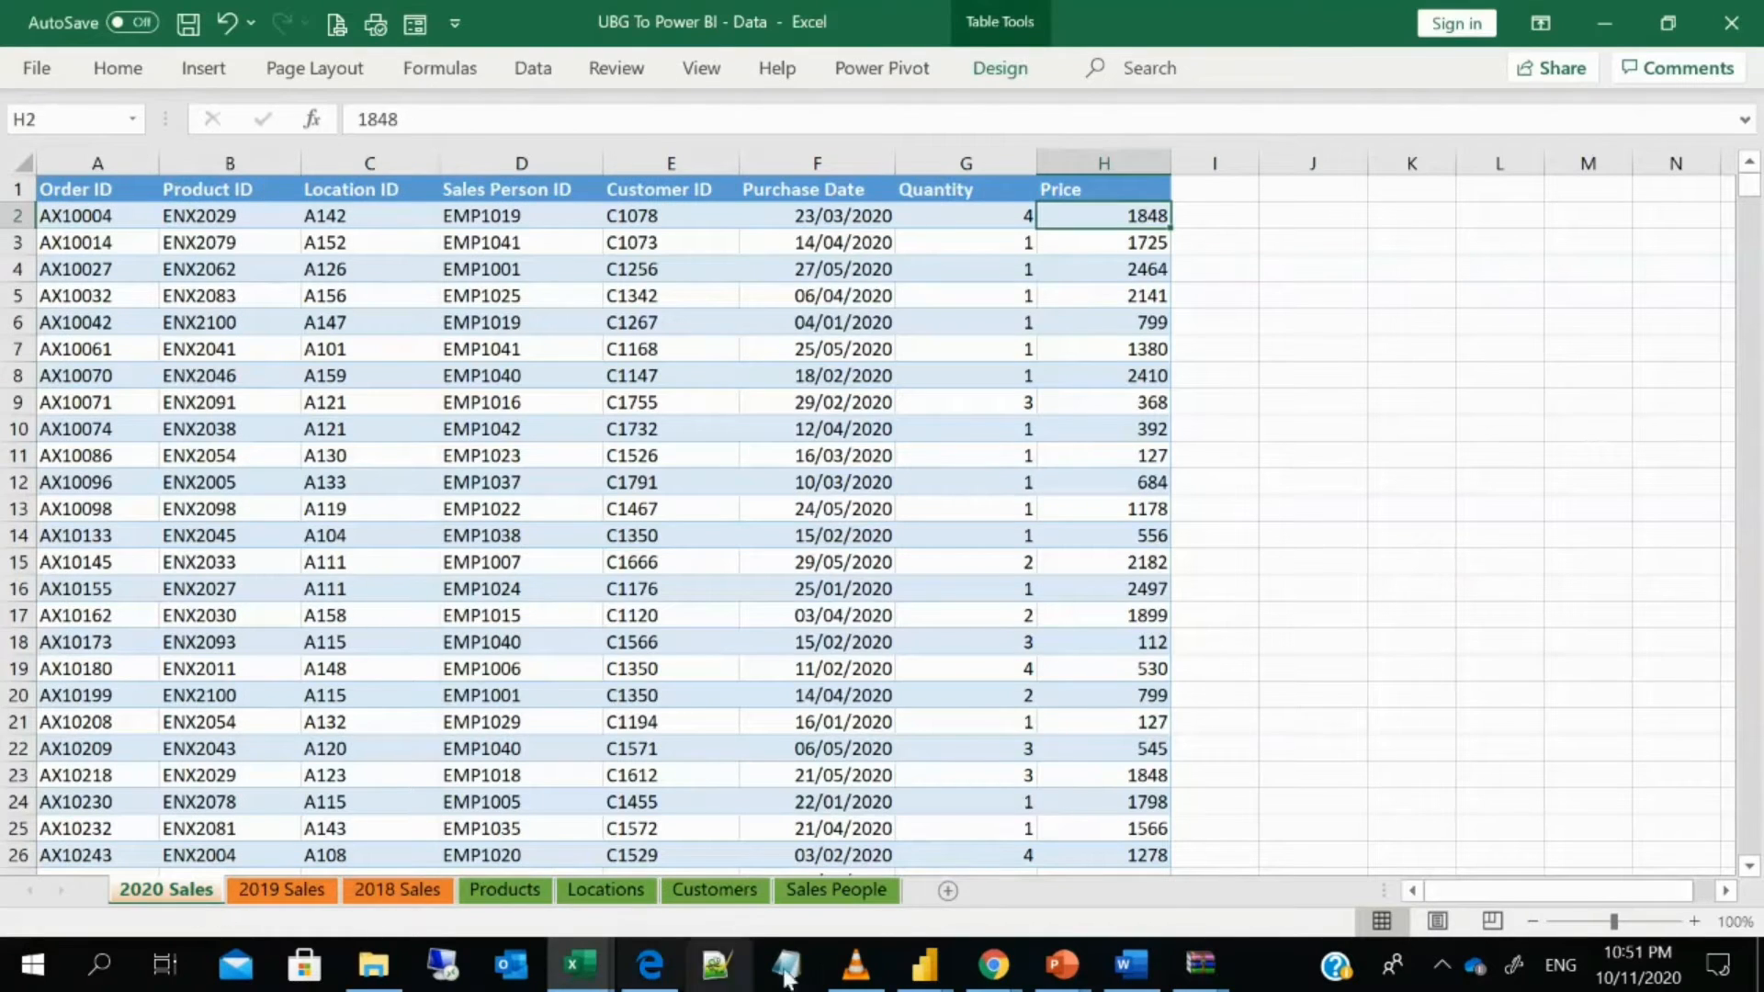
{"action": "mouse_move", "coordinate": [916, 983]}
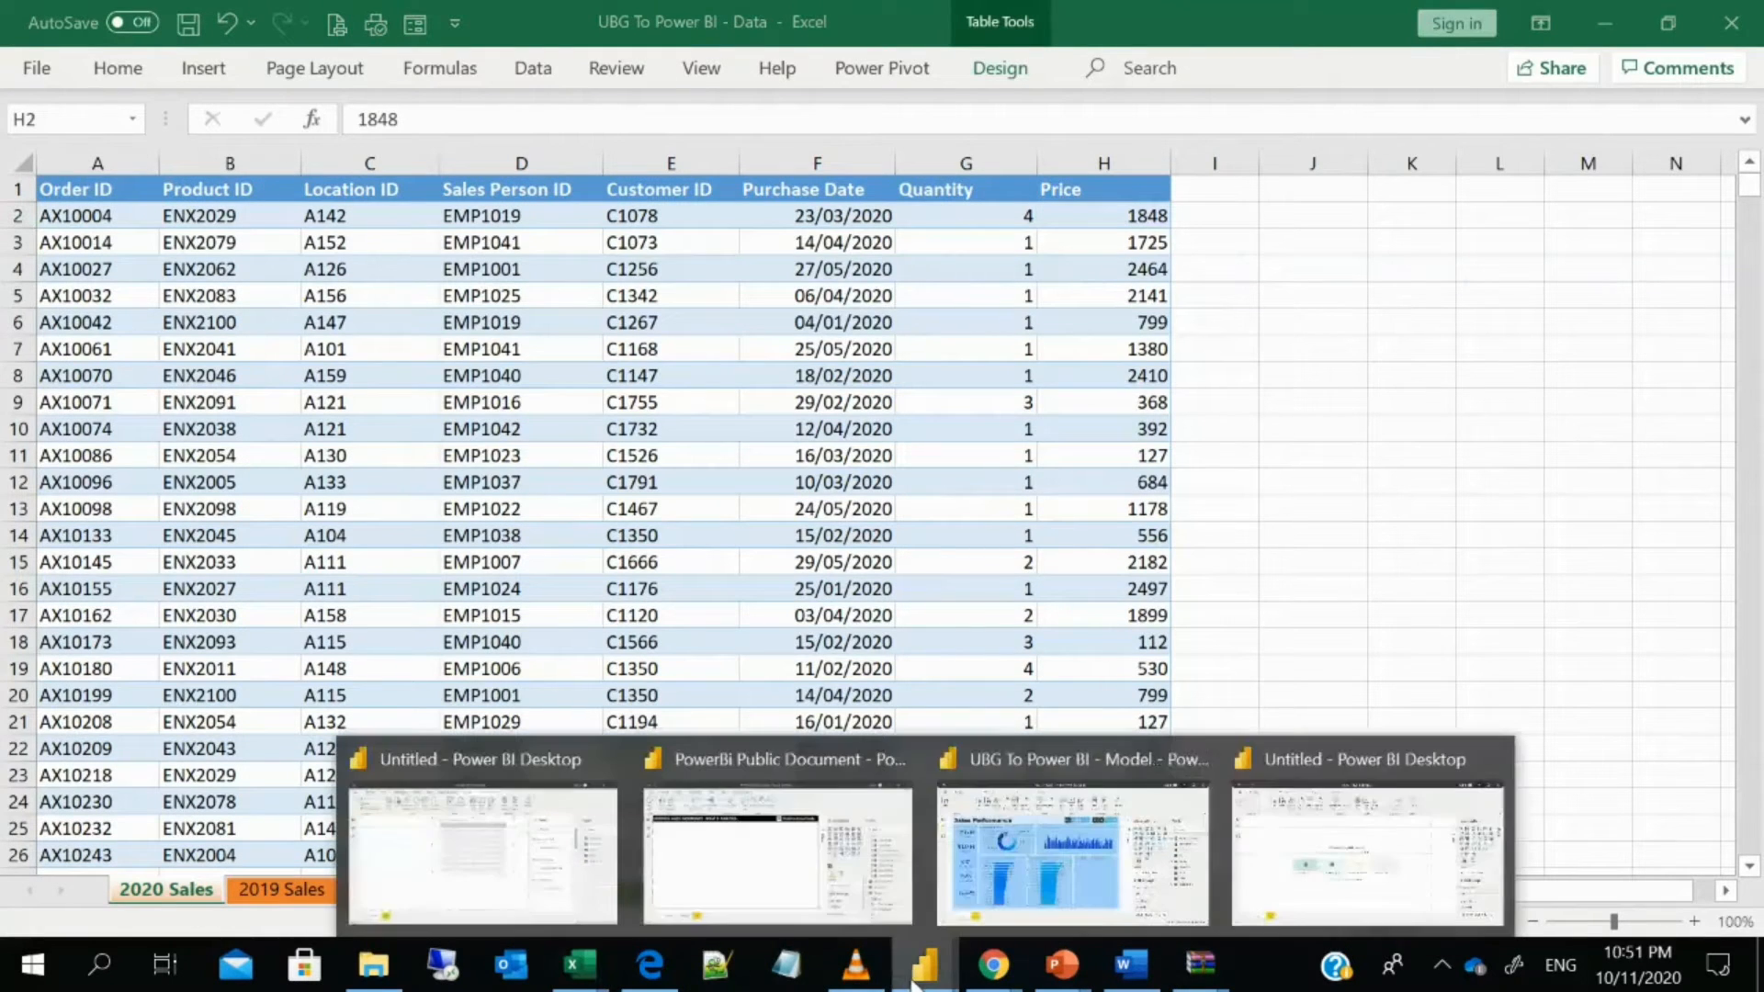
{"action": "left_click", "coordinate": [1349, 888]}
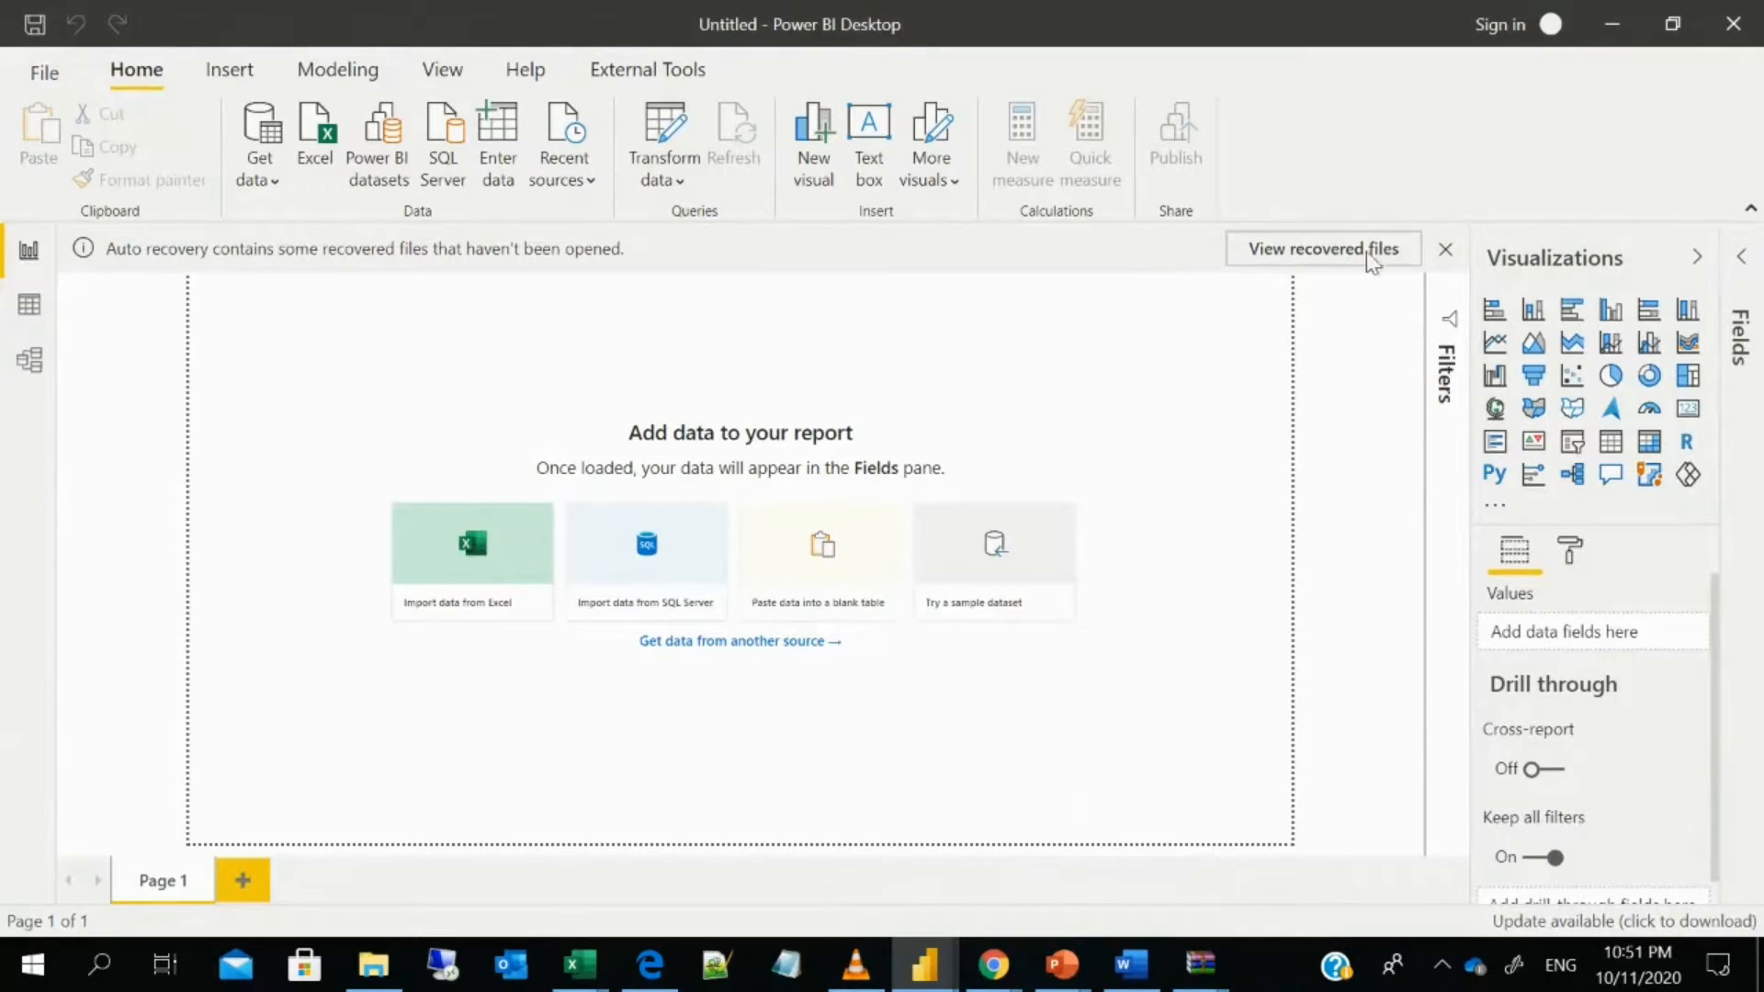
{"action": "left_click", "coordinate": [1445, 249]}
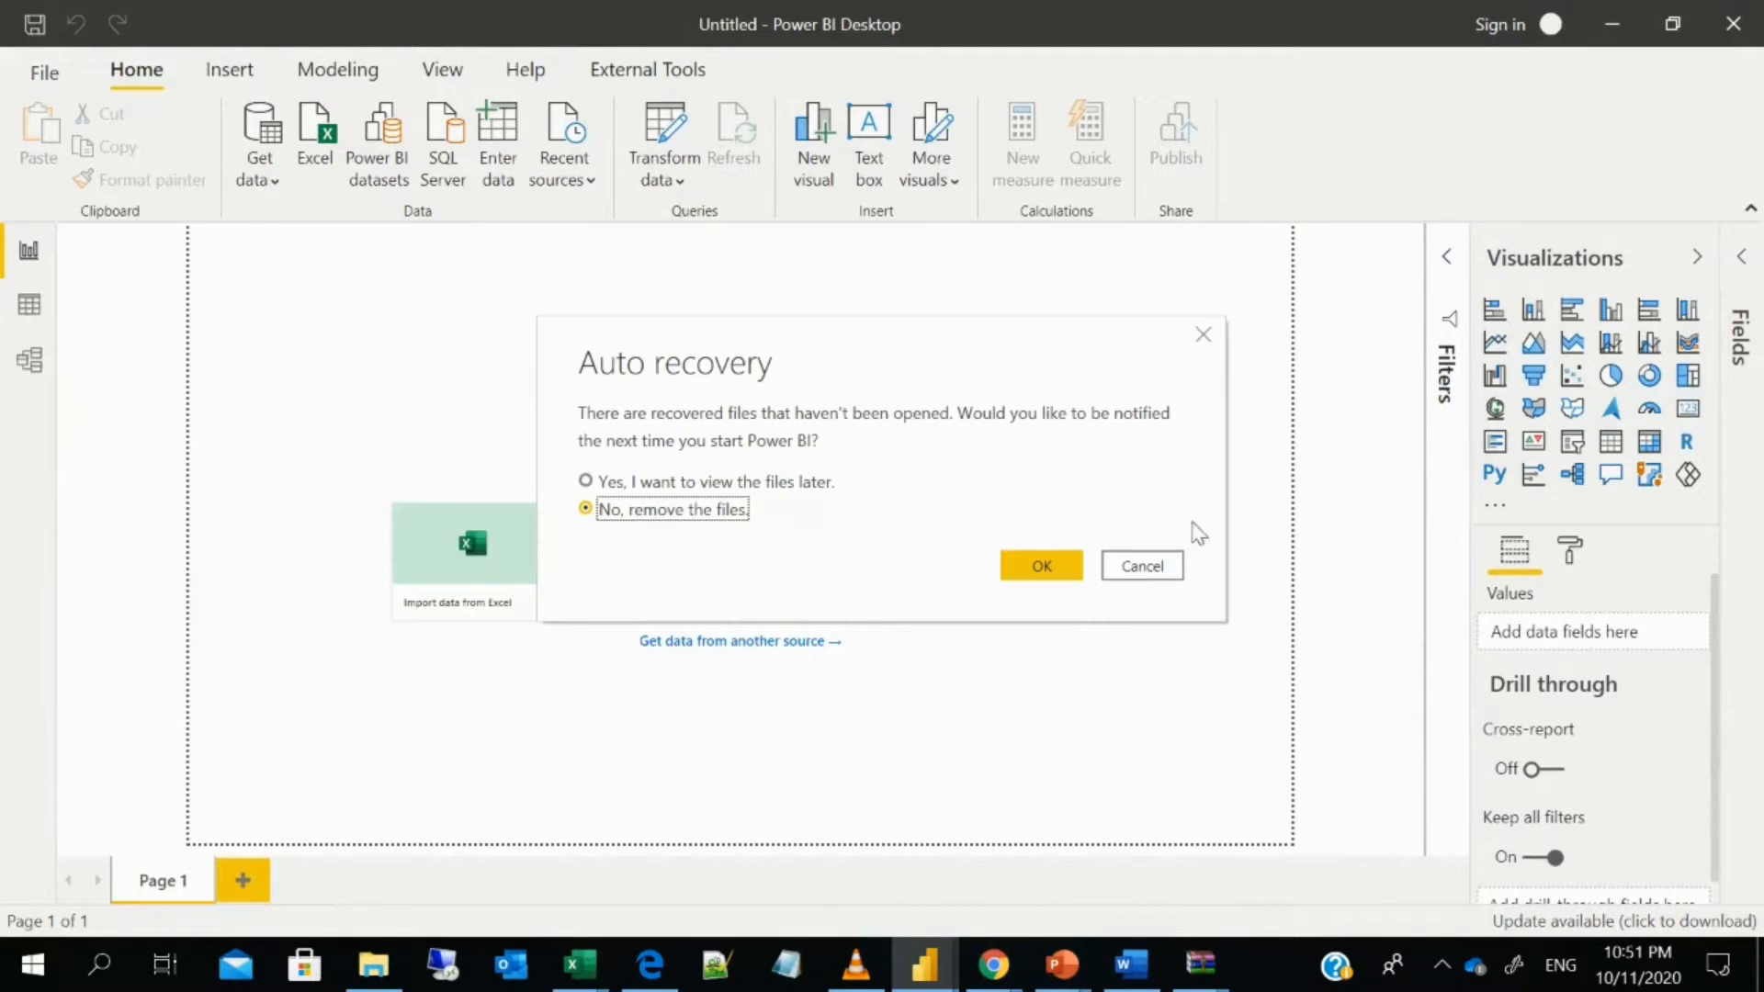
{"action": "left_click", "coordinate": [1160, 569]}
- In the PowerBi Public Document report, add a small card beneath the title banner's left end showing Total Sales from Key Measures
{"action": "mouse_move", "coordinate": [914, 981]}
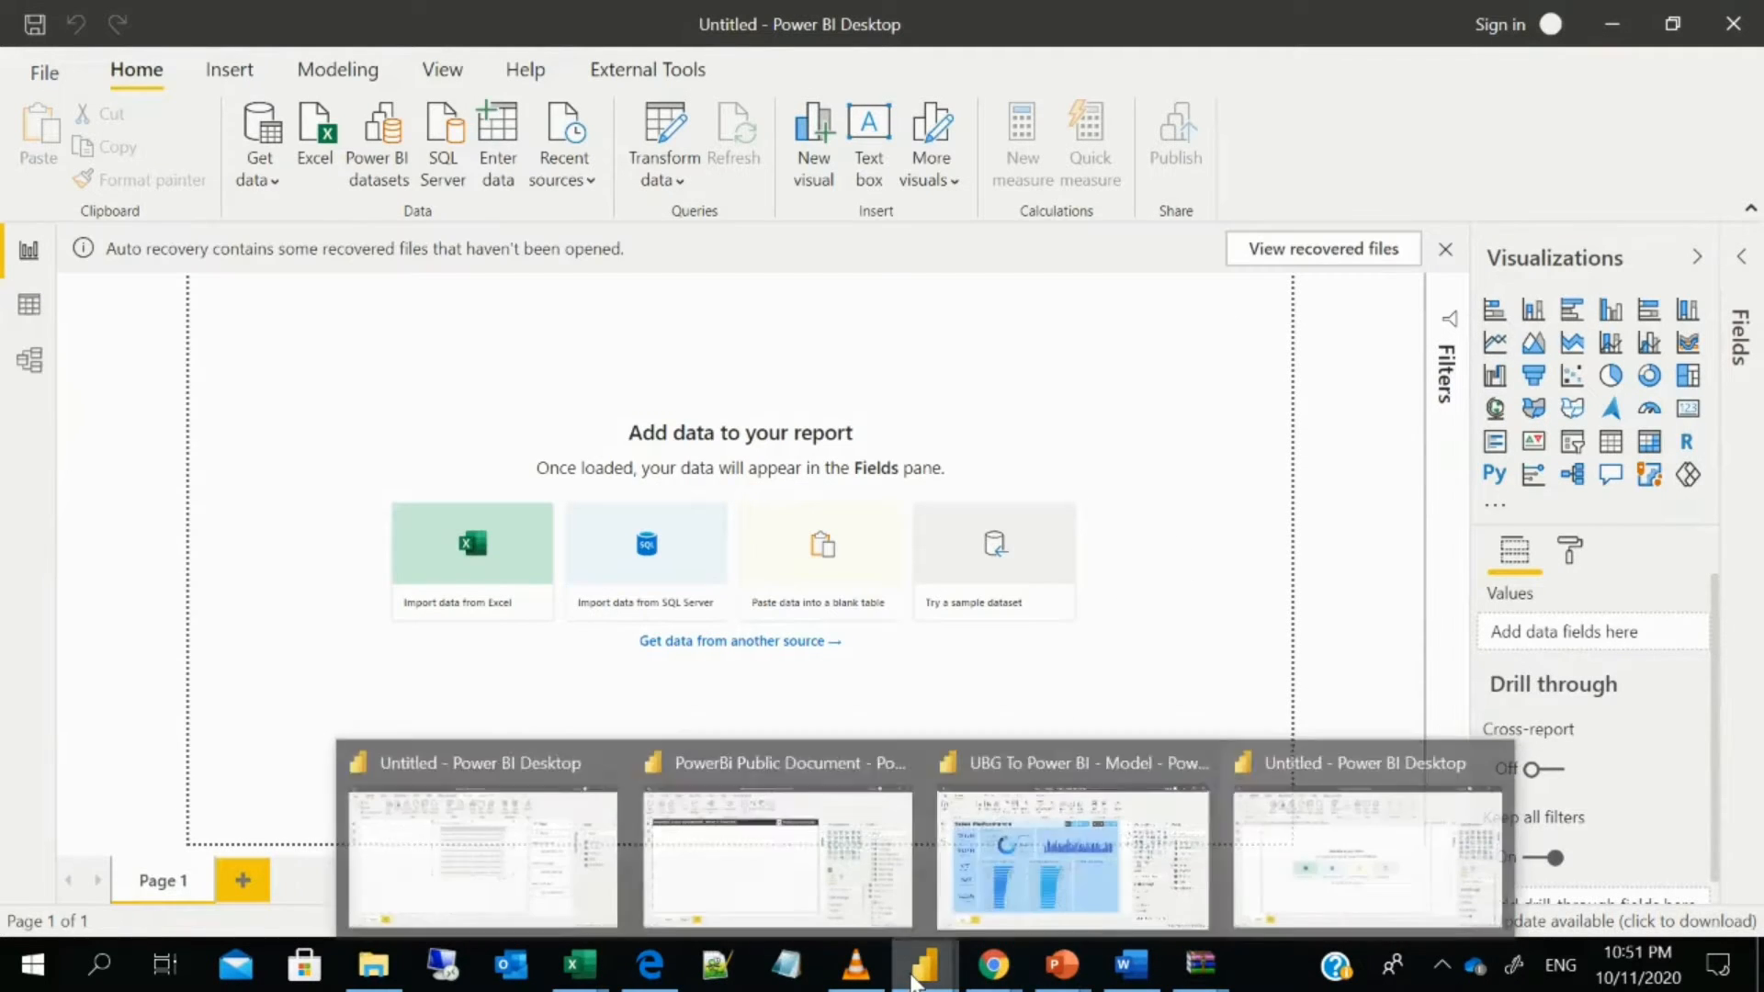
{"action": "left_click", "coordinate": [670, 886]}
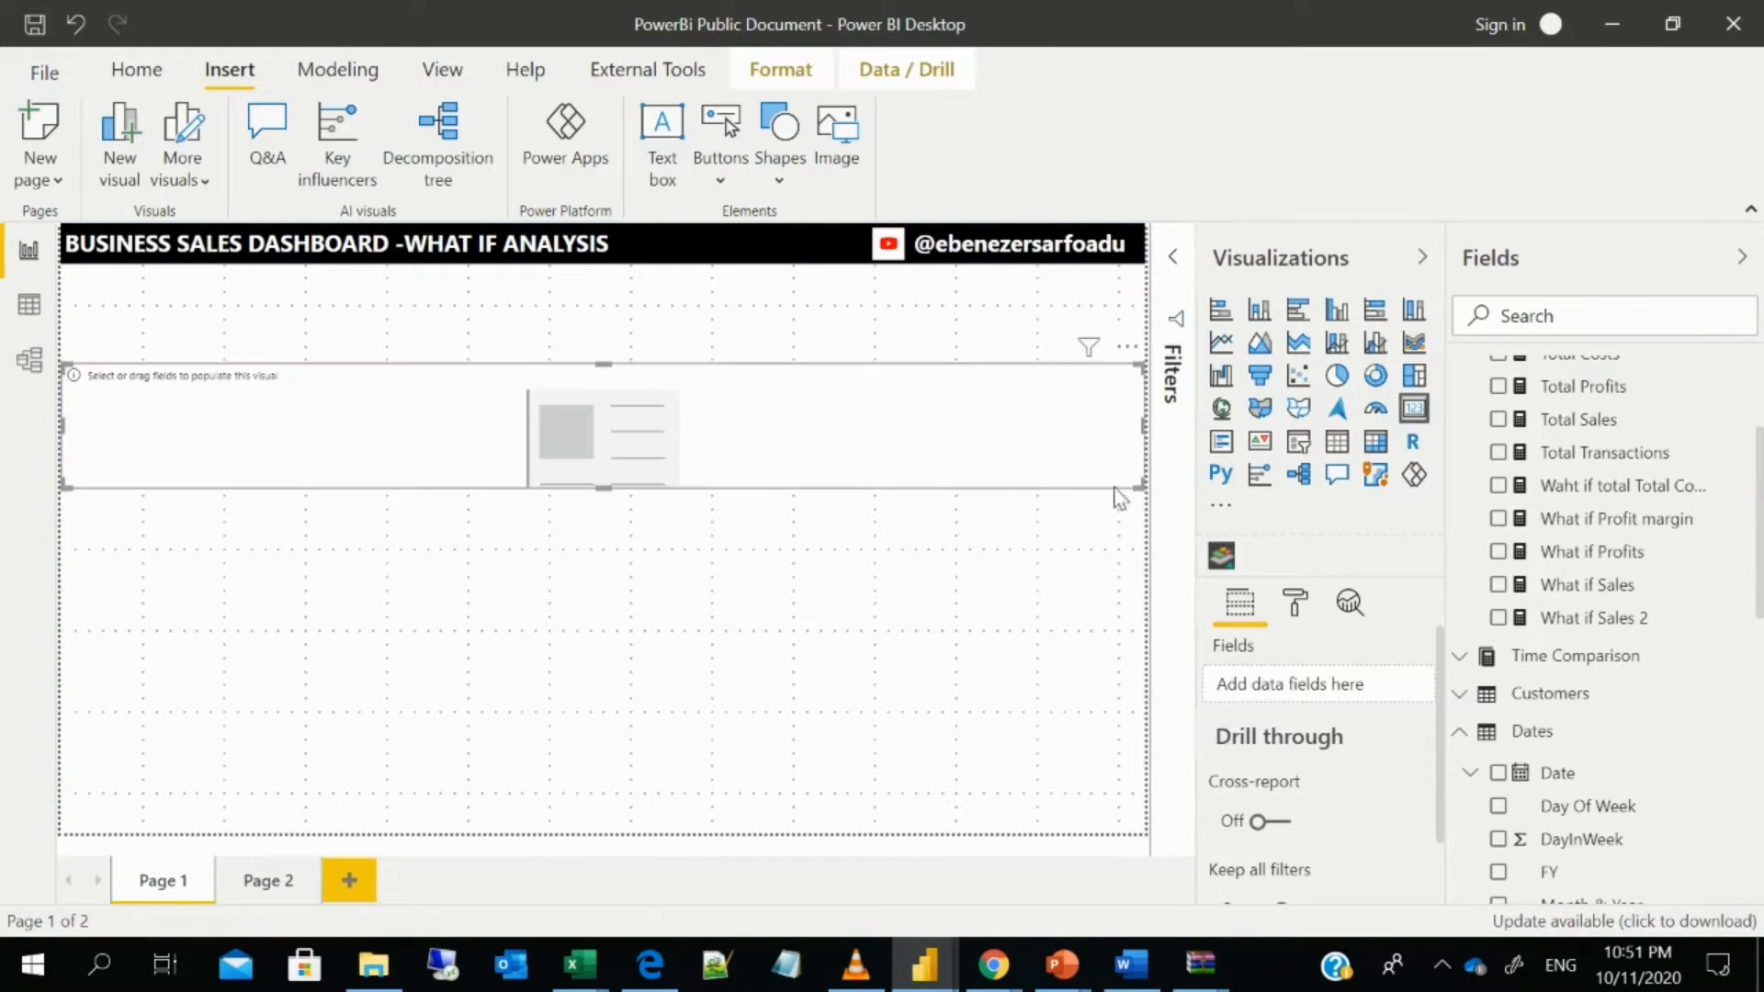
{"action": "left_click_drag", "start_coordinate": [1142, 484], "coordinate": [329, 462]}
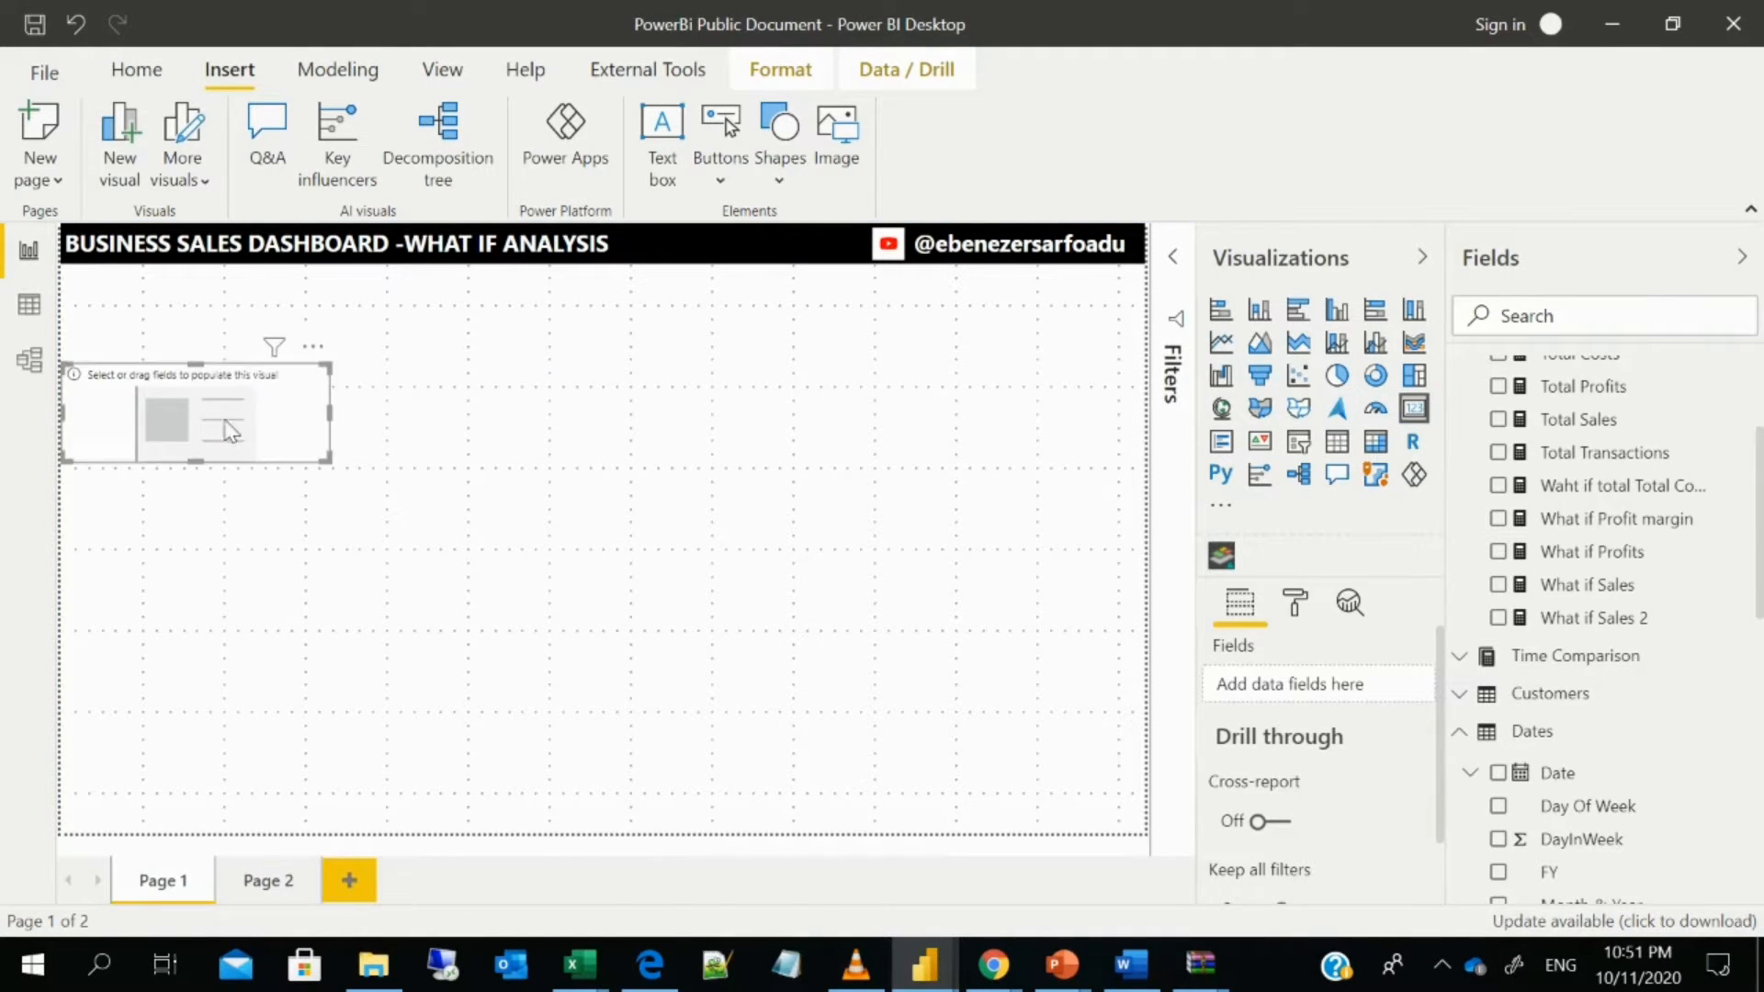
{"action": "left_click_drag", "start_coordinate": [228, 432], "coordinate": [278, 380]}
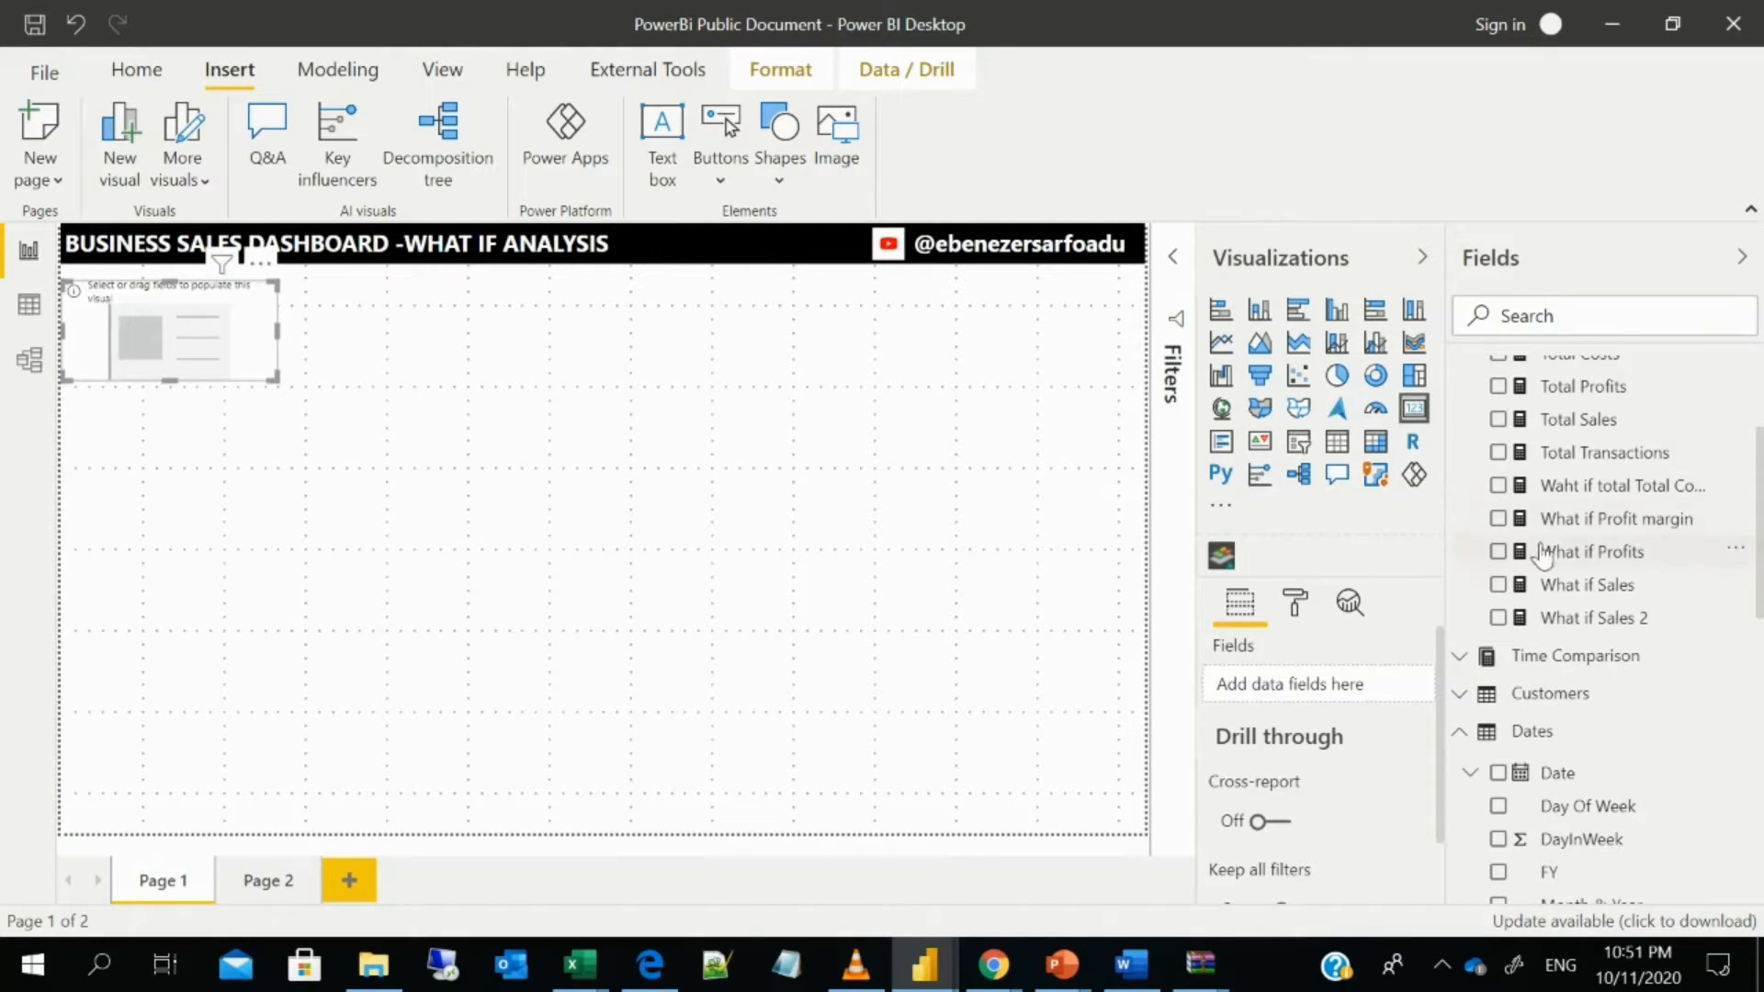
{"action": "scroll", "coordinate": [1525, 552], "scroll_direction": "up", "scroll_amount": 4}
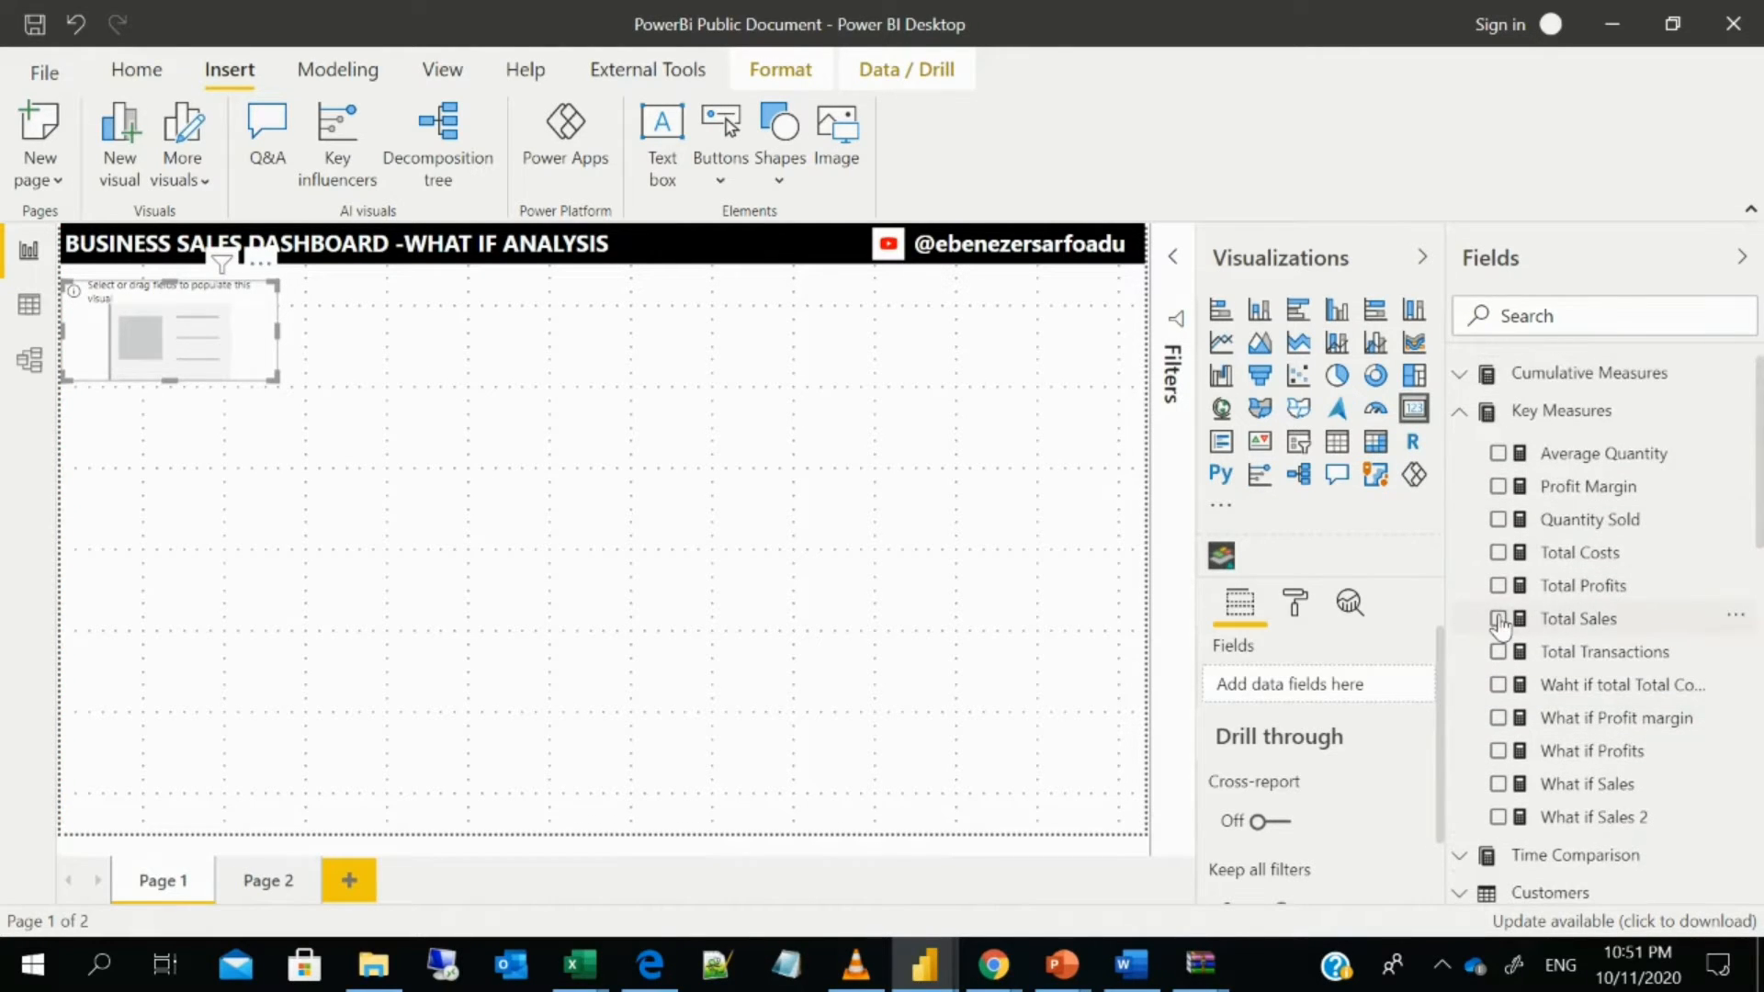
{"action": "left_click", "coordinate": [1498, 620]}
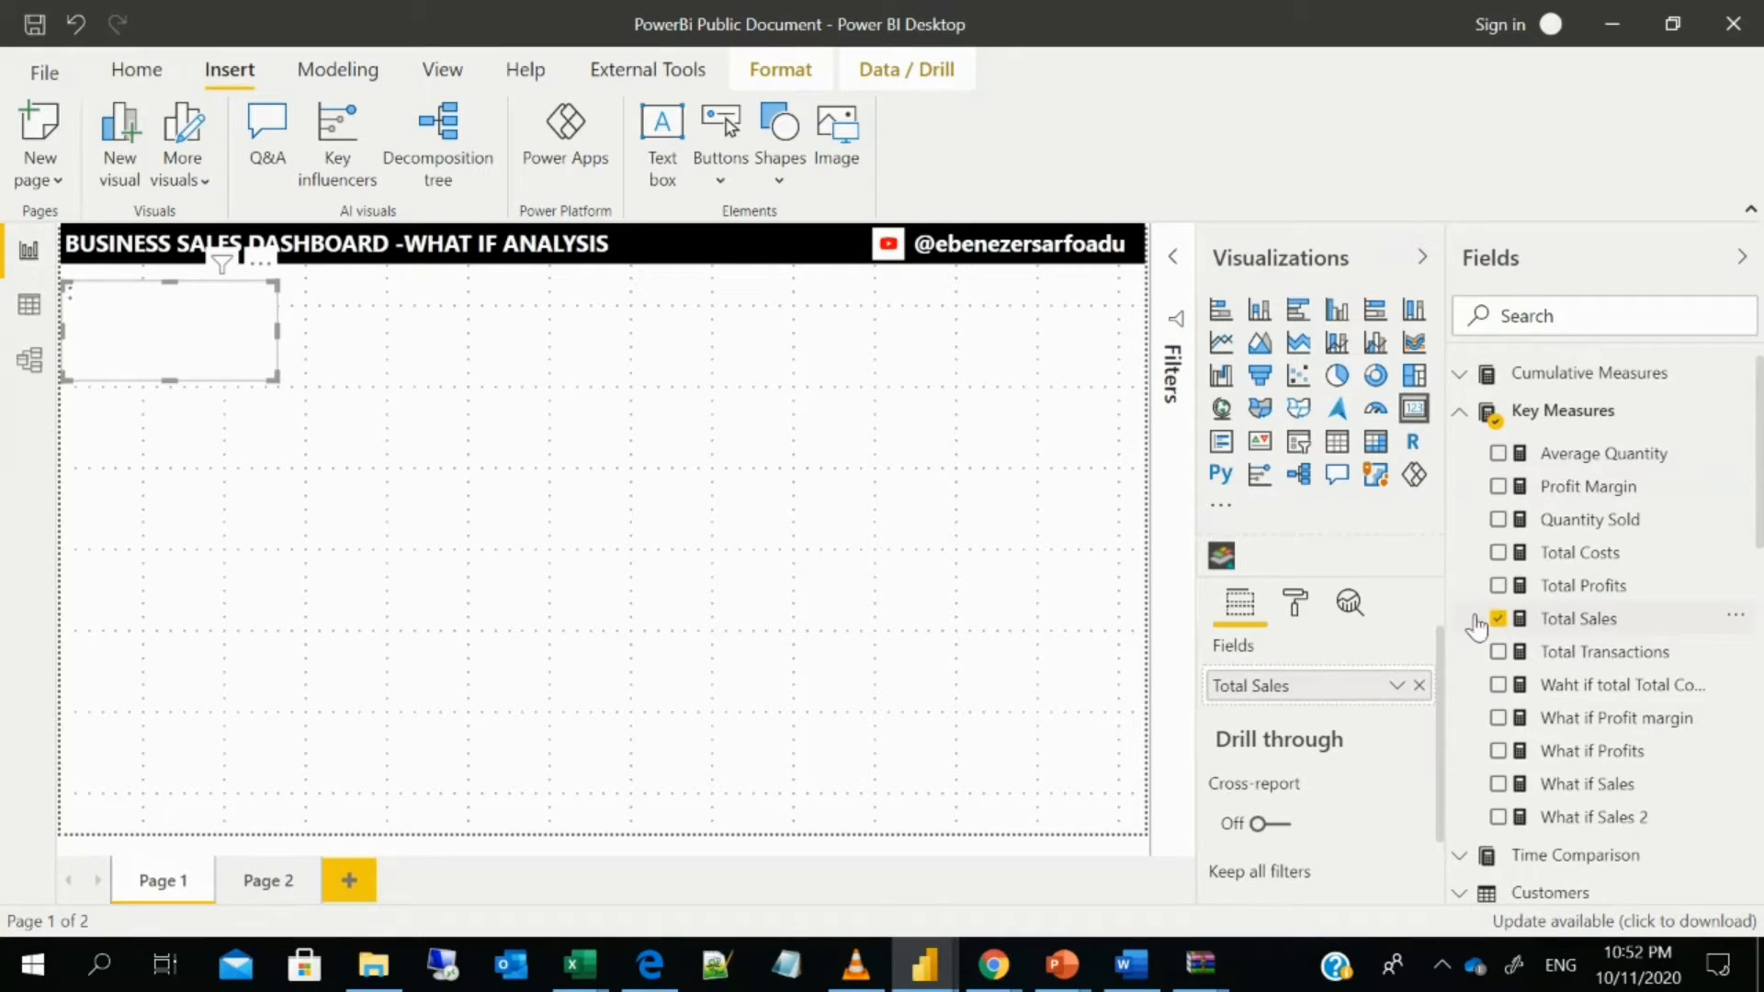
- Format the Total Sales card's data label in dark blue with 30 pt text and shrink the card slightly
{"action": "left_click", "coordinate": [1292, 607]}
{"action": "left_click", "coordinate": [1287, 755]}
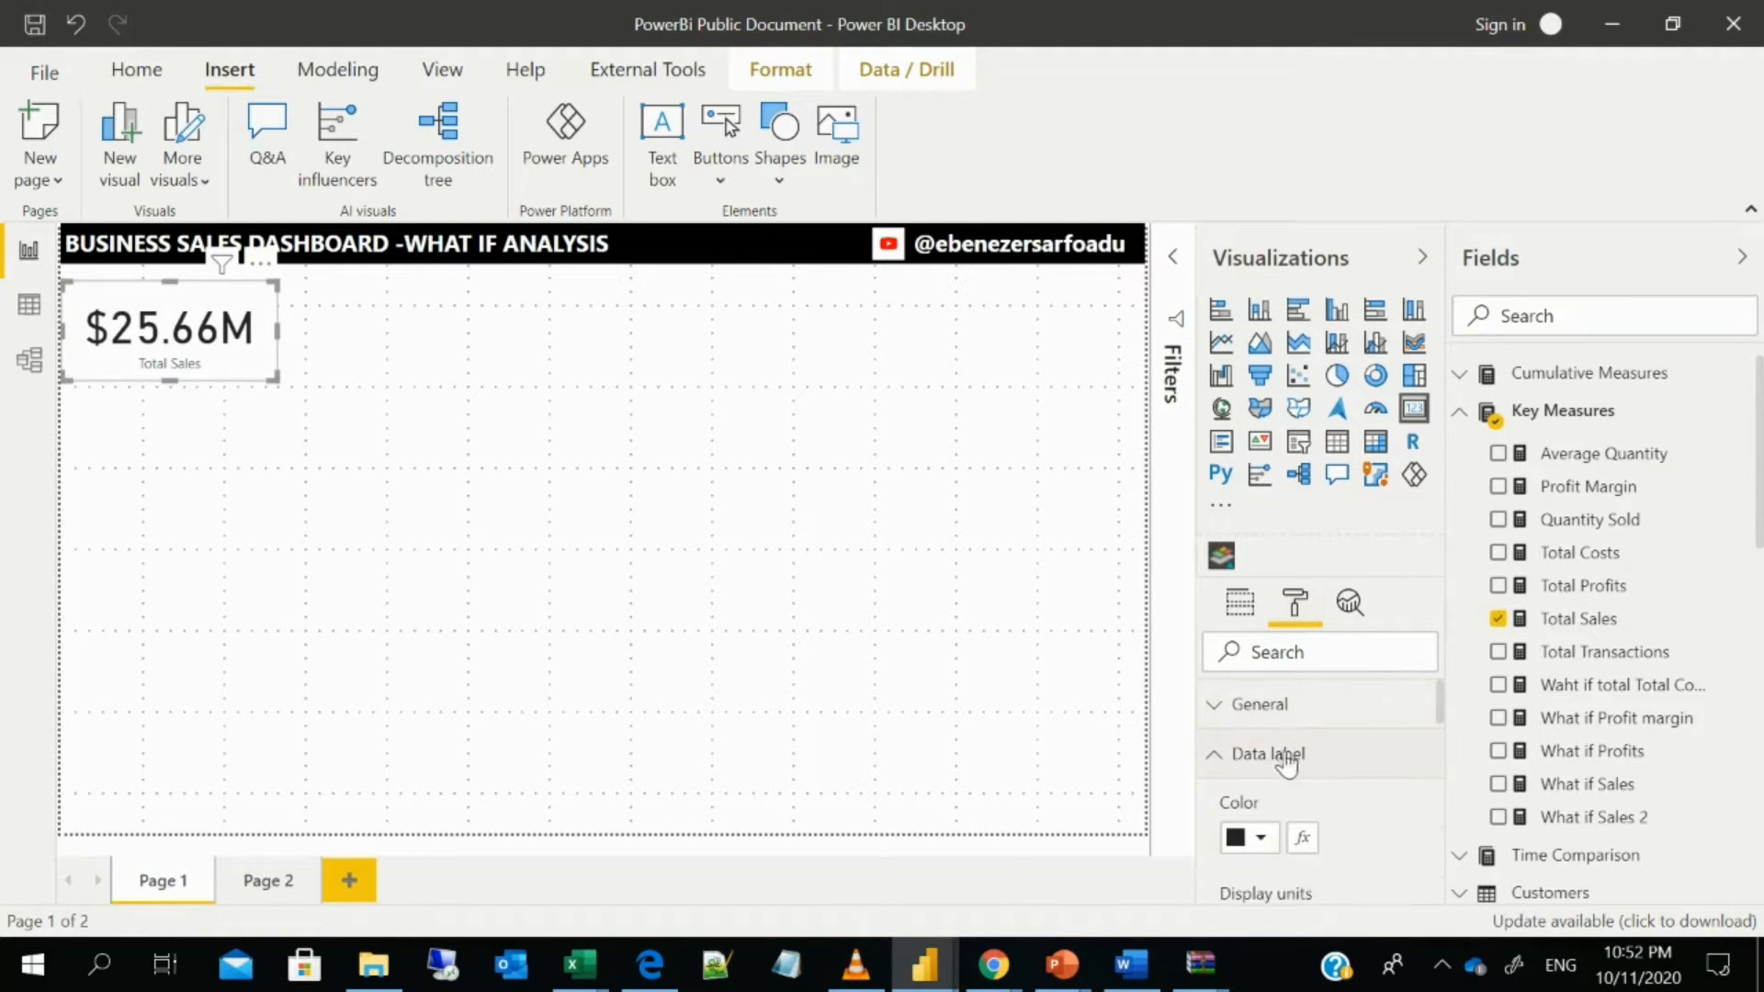
{"action": "left_click", "coordinate": [1259, 838]}
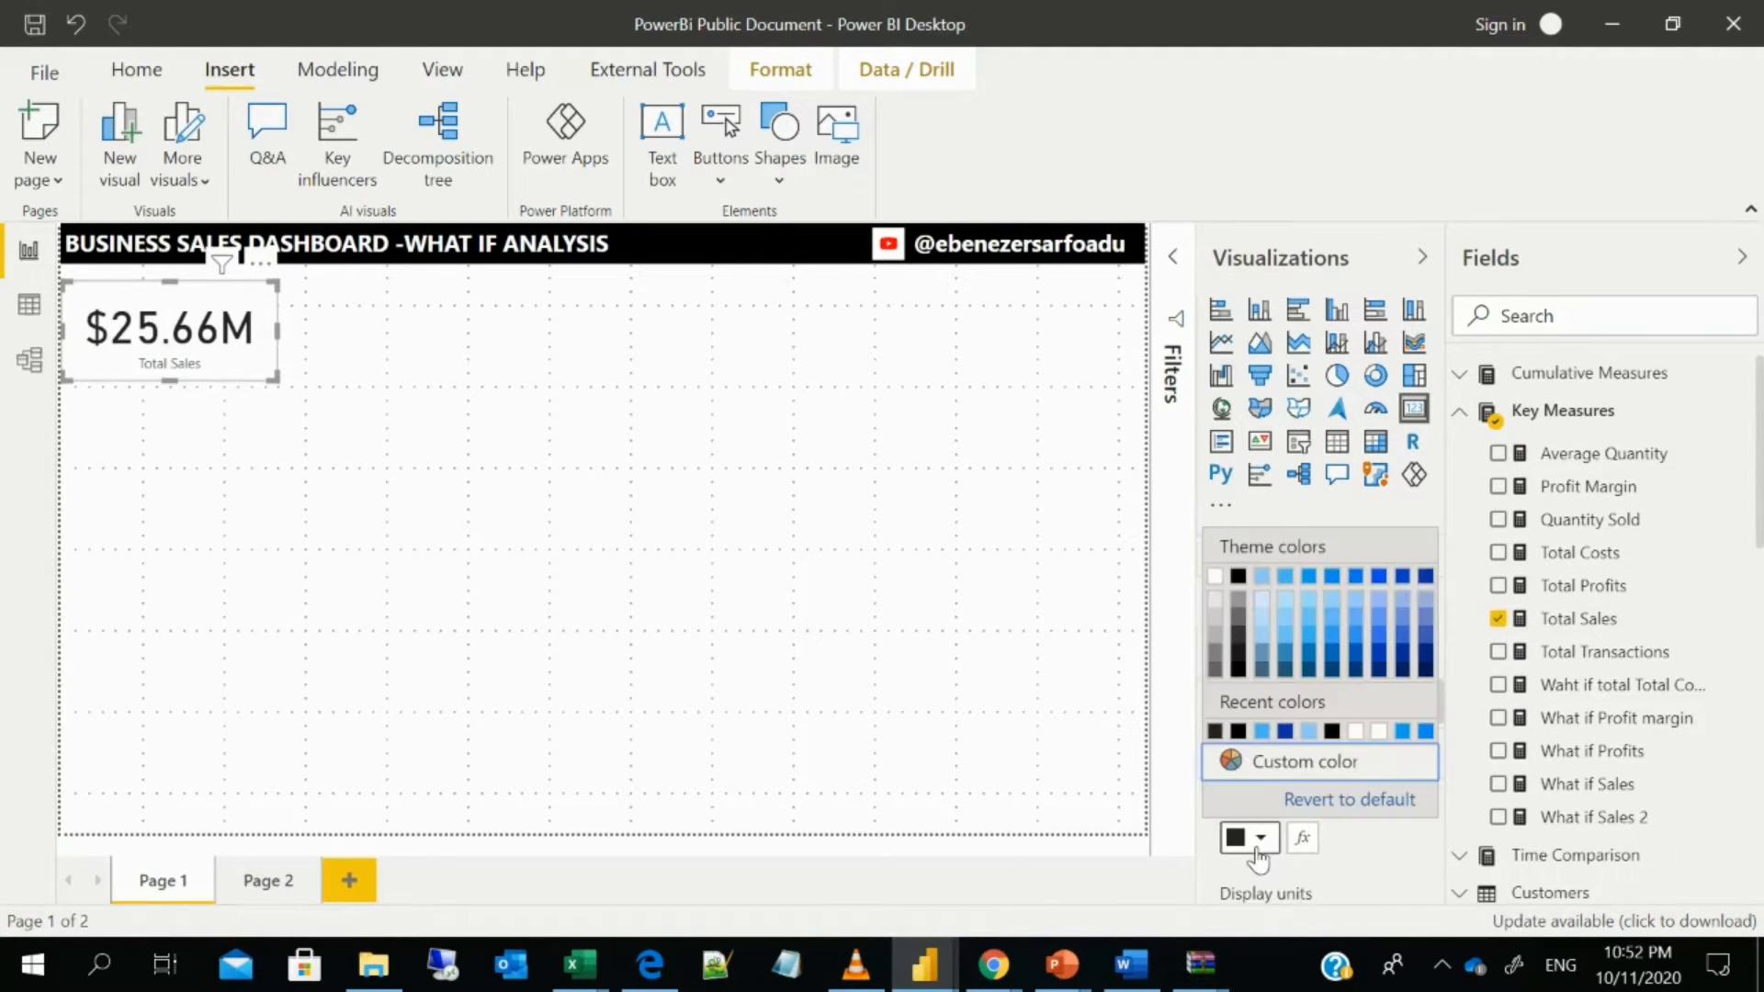
{"action": "left_click", "coordinate": [1286, 732]}
{"action": "scroll", "coordinate": [1271, 792], "scroll_direction": "down", "scroll_amount": 3}
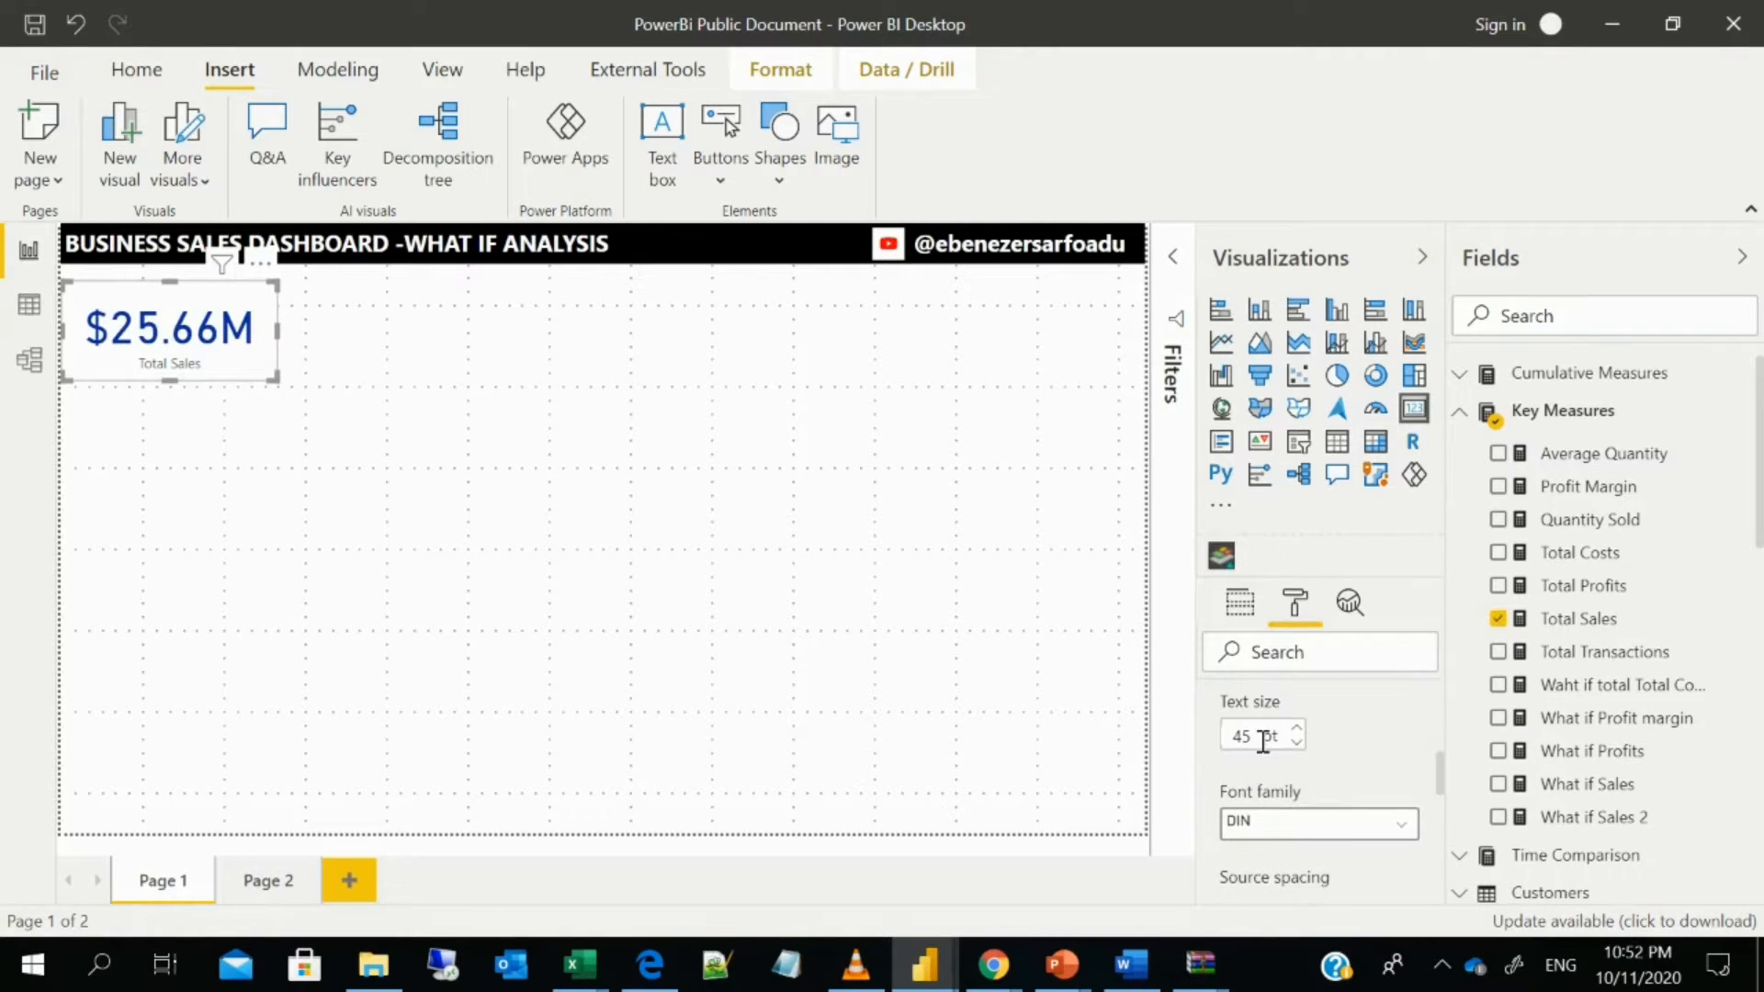
{"action": "double_click", "coordinate": [1247, 737]}
{"action": "type", "text": "30"}
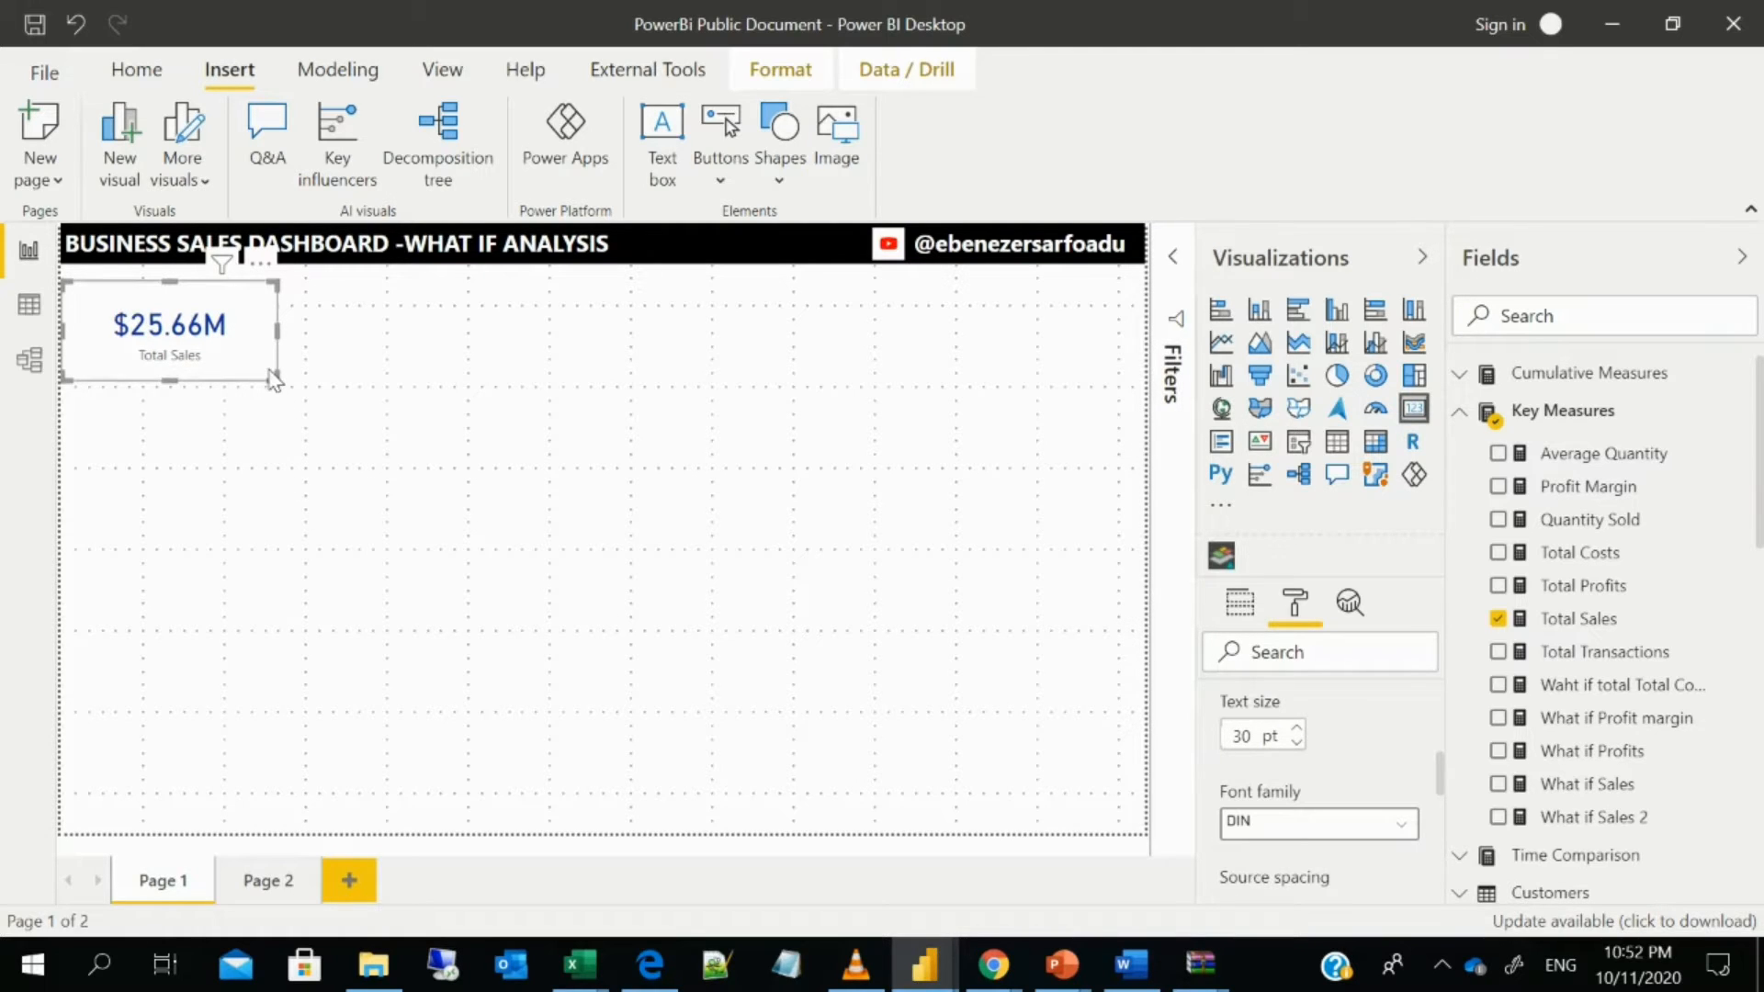
{"action": "left_click_drag", "start_coordinate": [275, 379], "coordinate": [199, 470]}
- Duplicate the Total Sales card directly beneath the original and replace the copy's measure with Total Costs
{"action": "key", "text": "ctrl+c"}
{"action": "key", "text": "ctrl+v"}
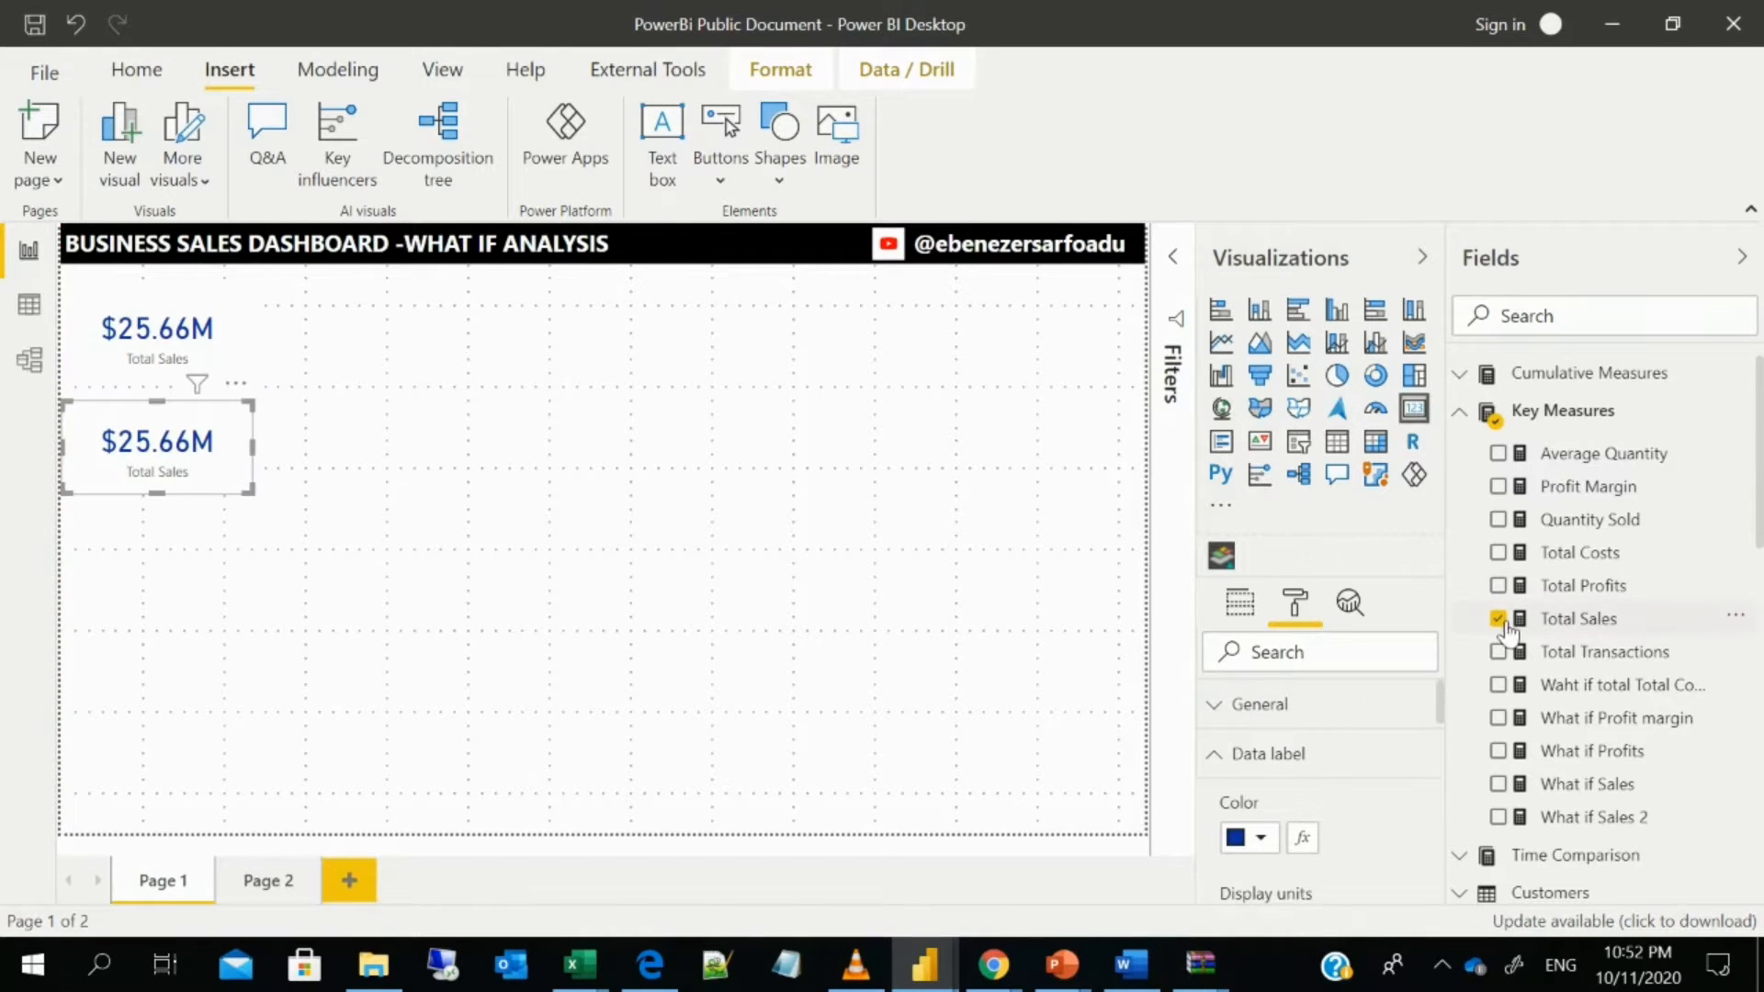
{"action": "left_click", "coordinate": [1498, 618]}
{"action": "left_click", "coordinate": [1498, 552]}
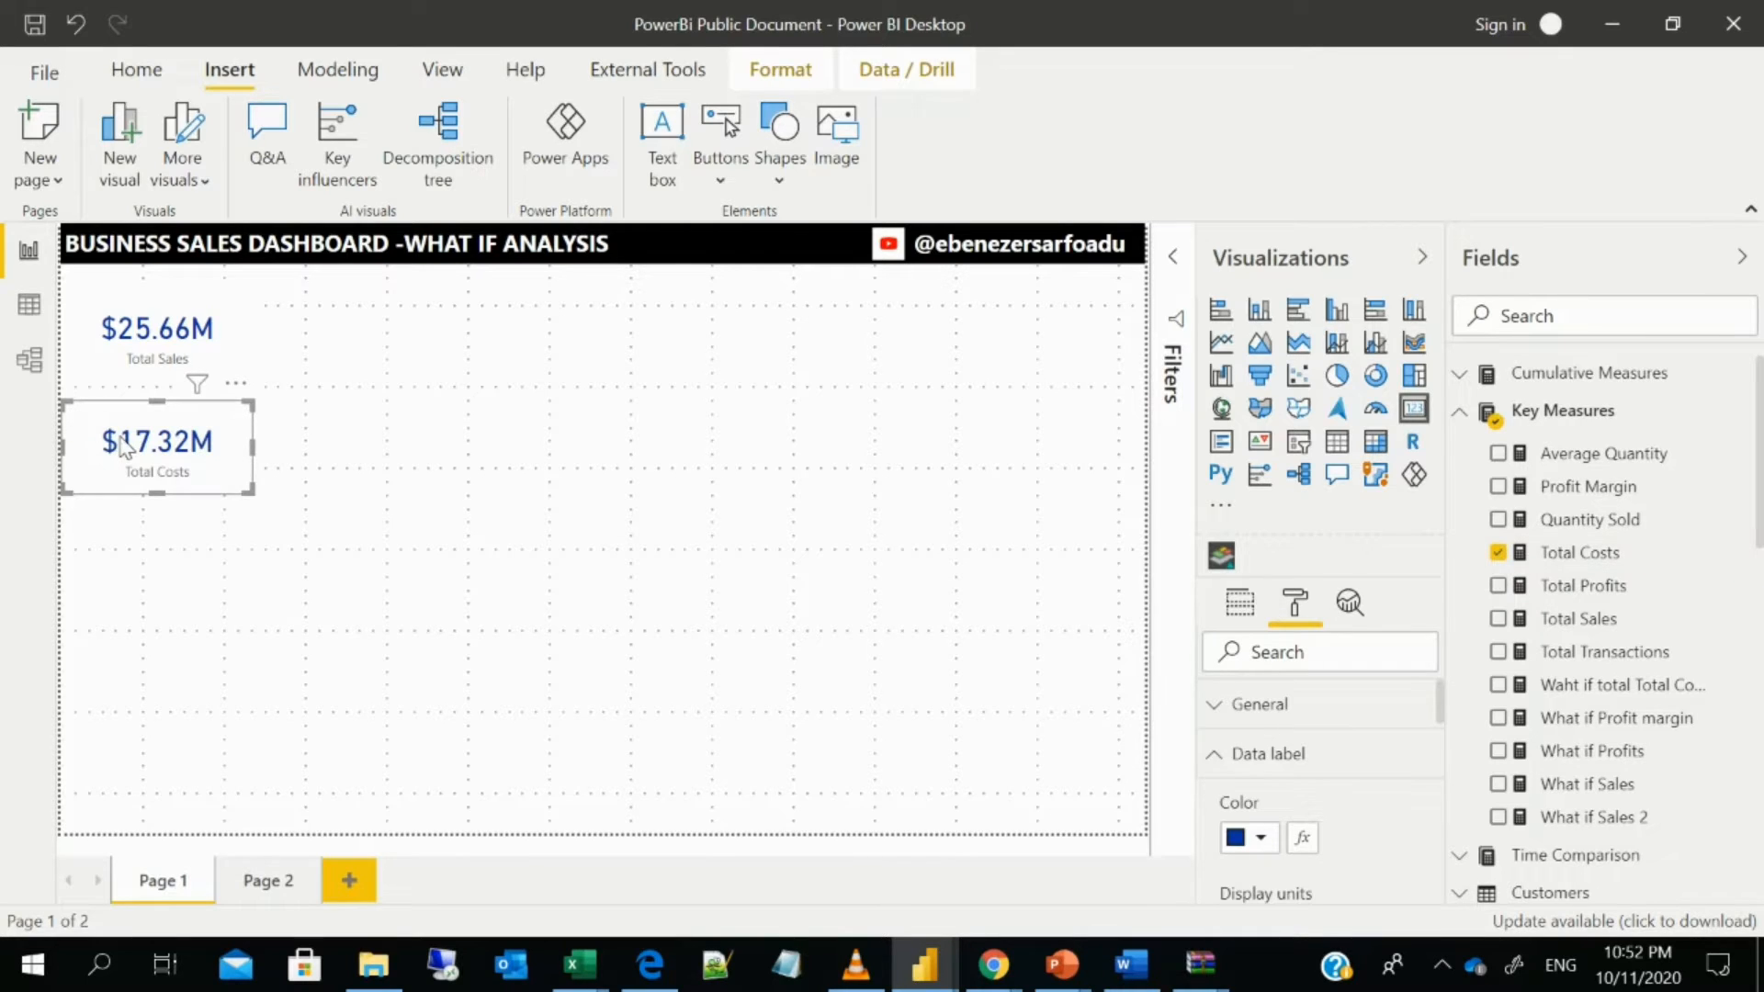
- Duplicate the Total Costs card directly beneath the original and replace the copy's measure with Total Profits
{"action": "key", "text": "ctrl+c"}
{"action": "key", "text": "ctrl+v"}
{"action": "left_click_drag", "start_coordinate": [126, 455], "coordinate": [126, 549]}
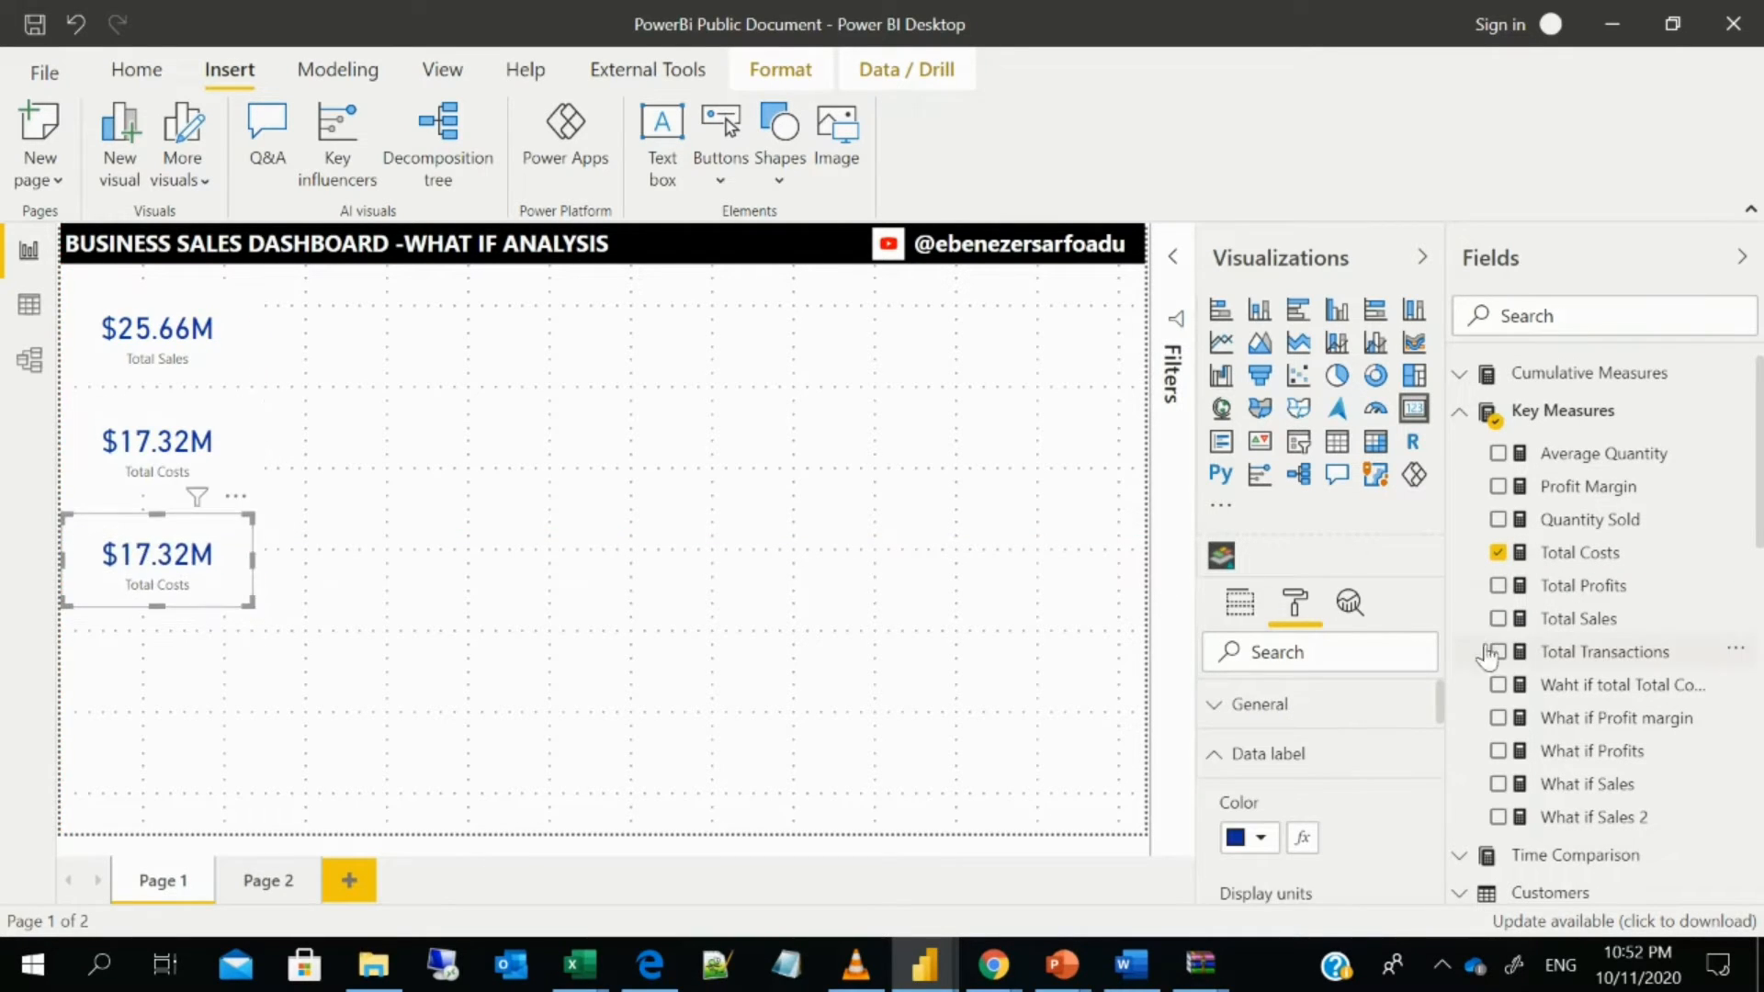
{"action": "left_click", "coordinate": [1242, 605]}
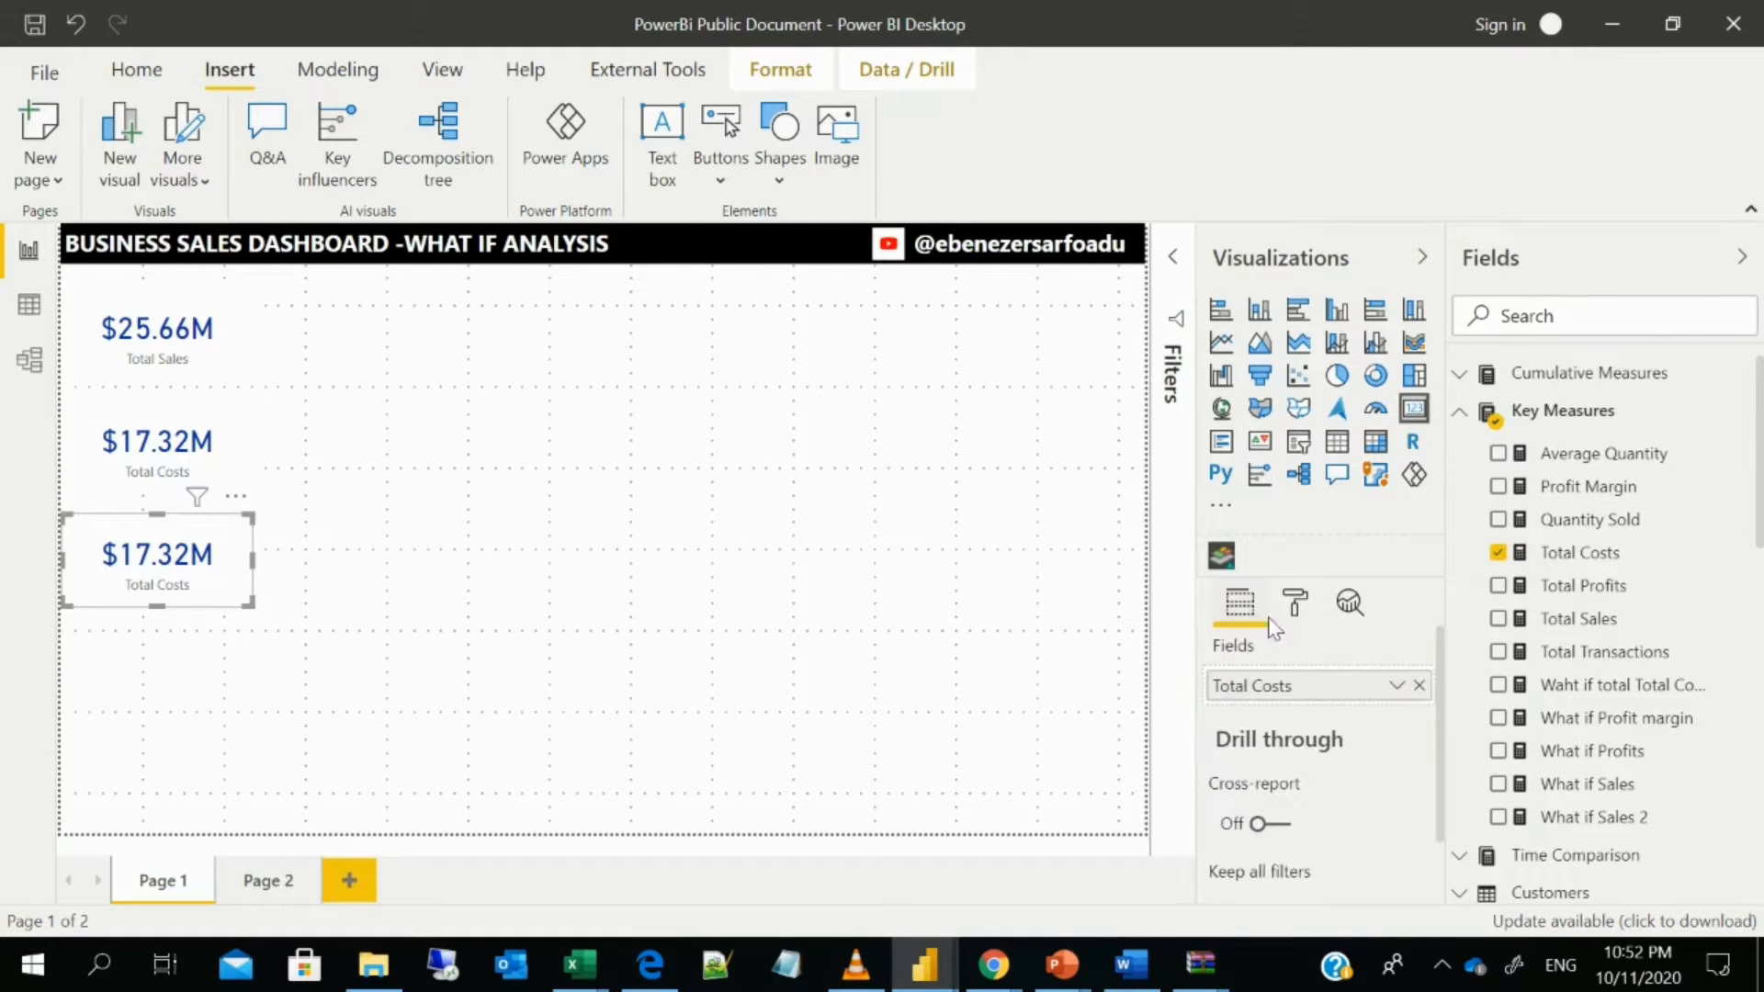
{"action": "left_click", "coordinate": [1419, 686]}
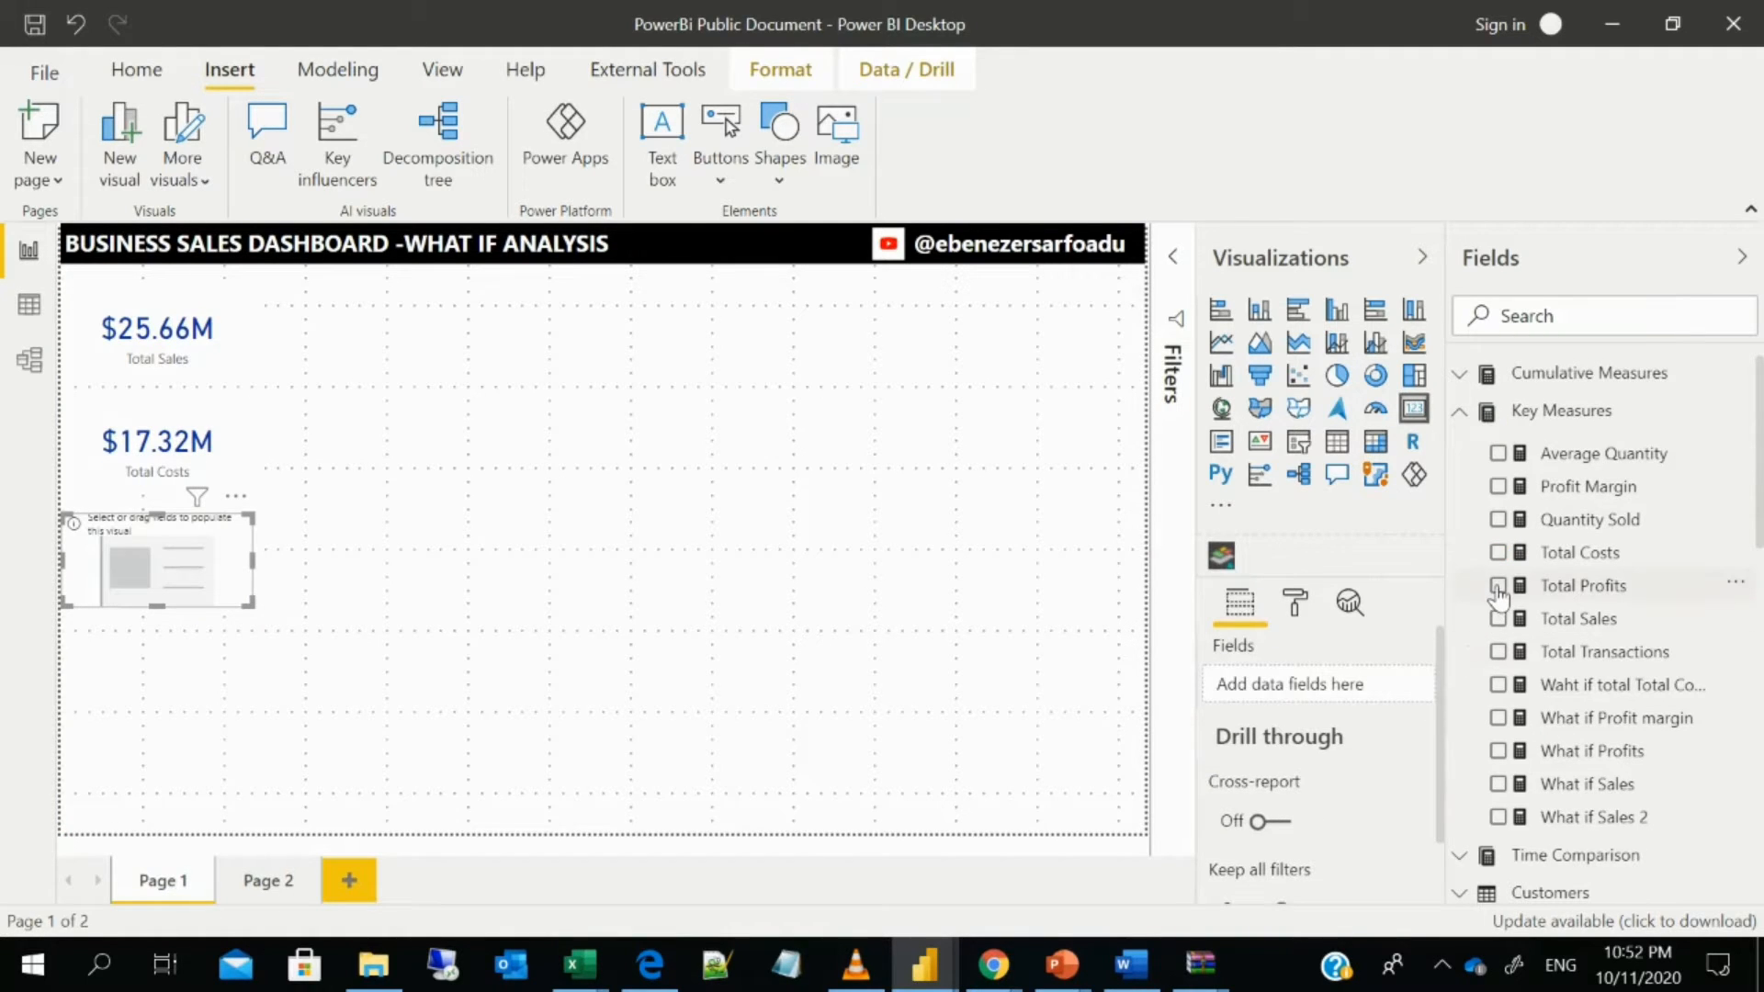
{"action": "left_click", "coordinate": [1498, 586]}
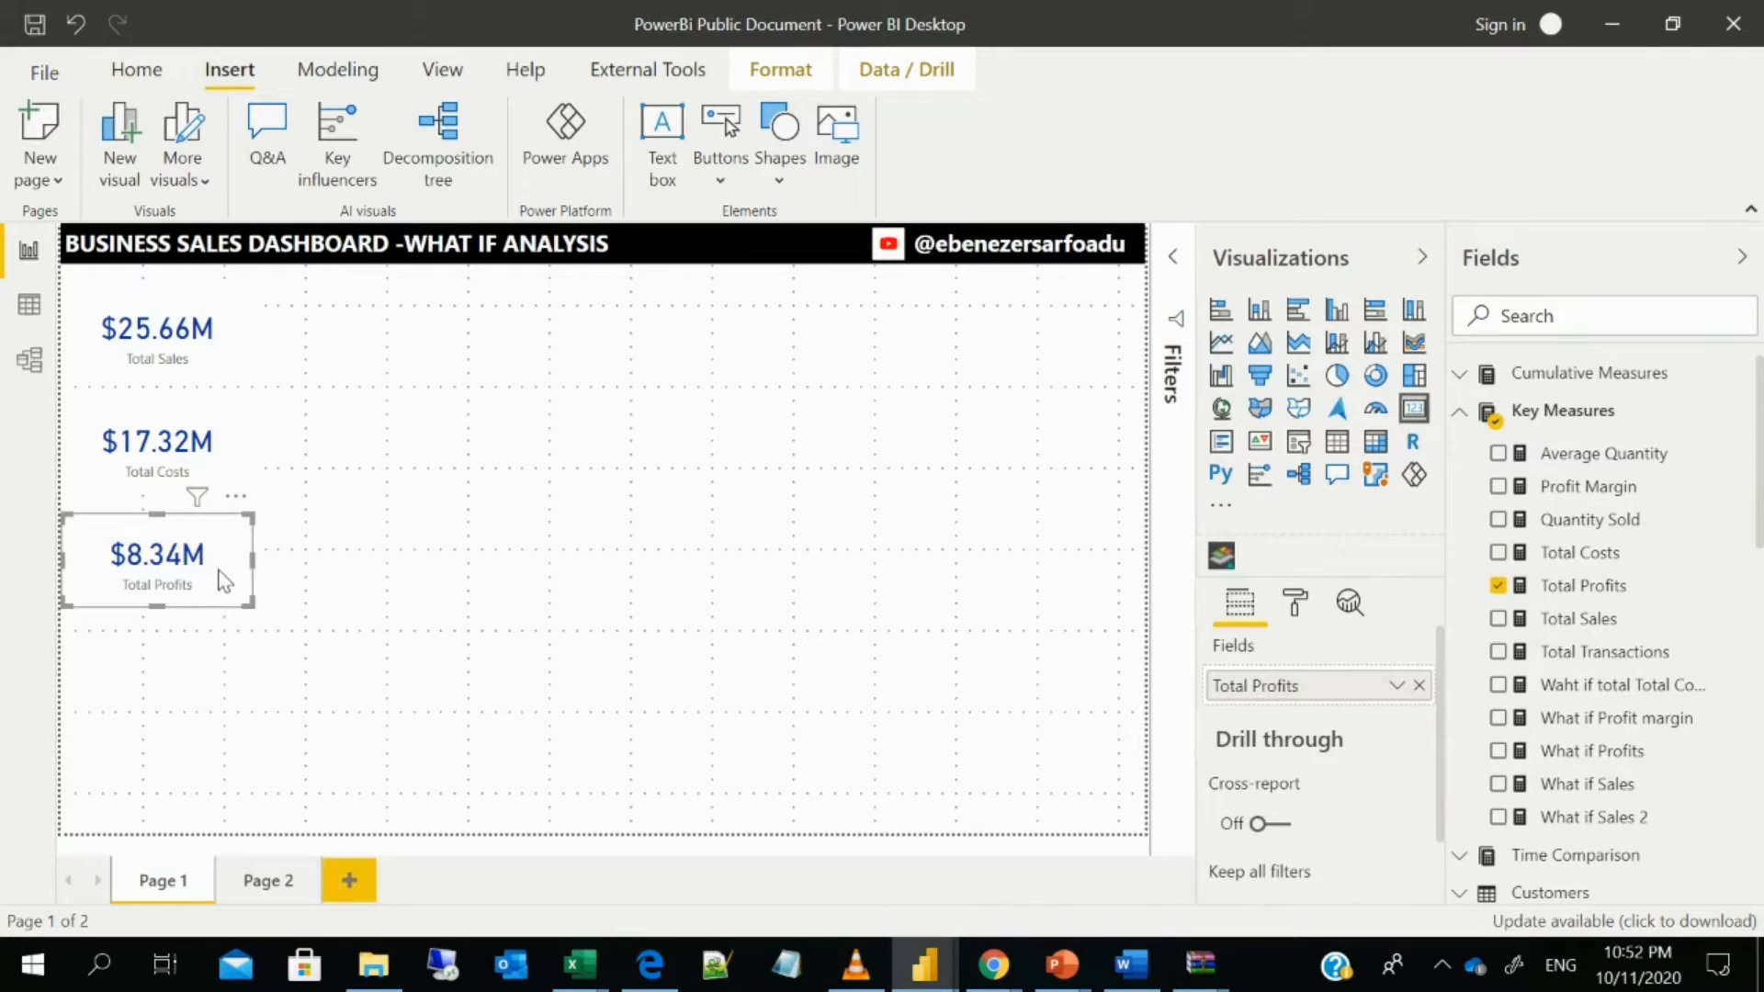
- Duplicate the Total Profits card directly beneath the original and replace the copy's measure with Profit Margin
{"action": "key", "text": "ctrl+c"}
{"action": "key", "text": "ctrl+v"}
{"action": "left_click_drag", "start_coordinate": [197, 577], "coordinate": [202, 673]}
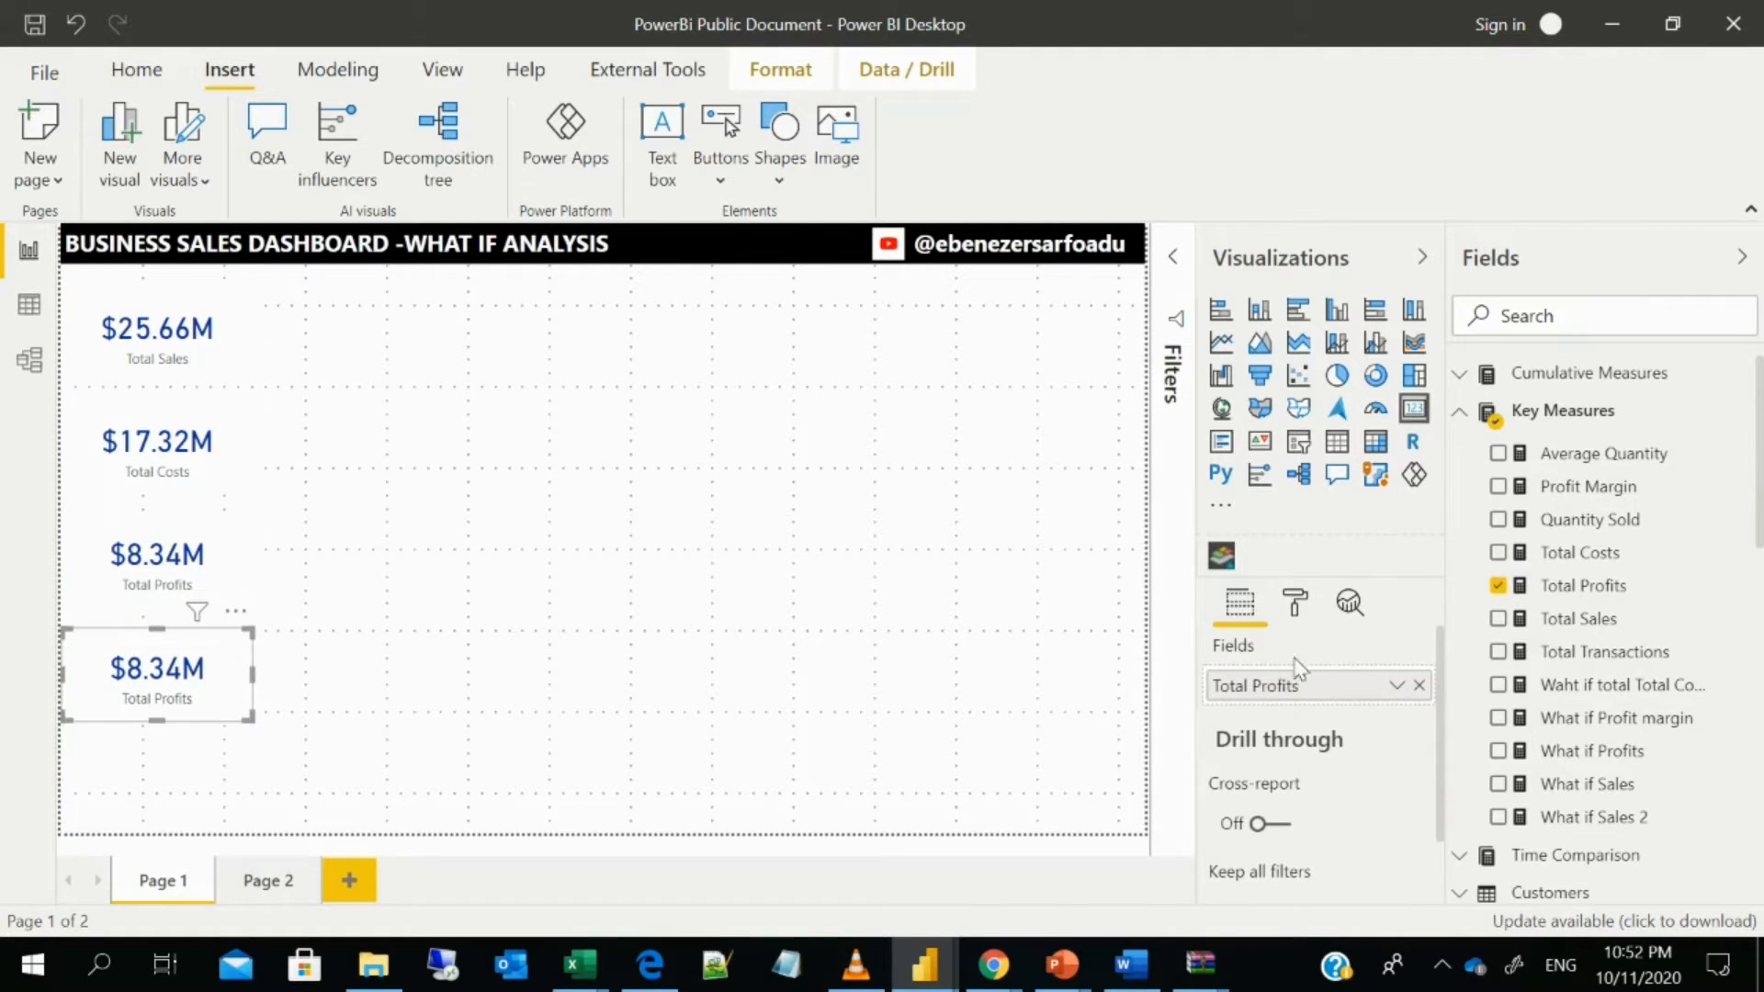
{"action": "left_click", "coordinate": [1498, 588]}
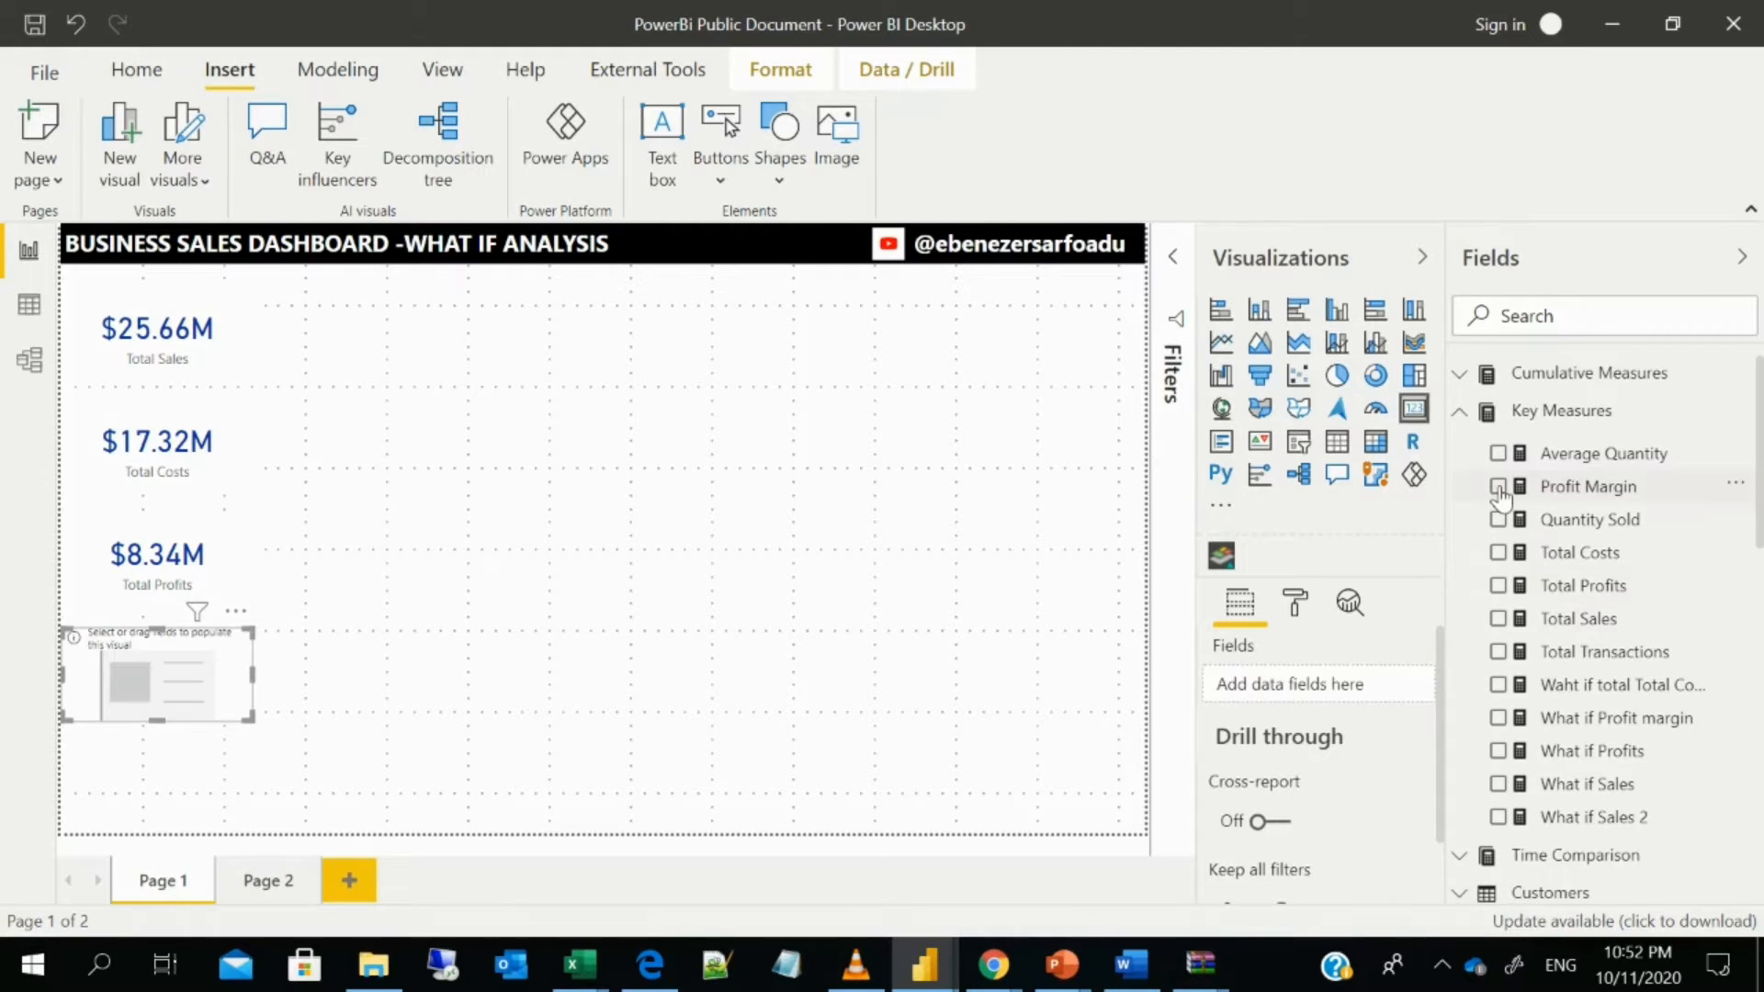
{"action": "left_click", "coordinate": [1498, 488]}
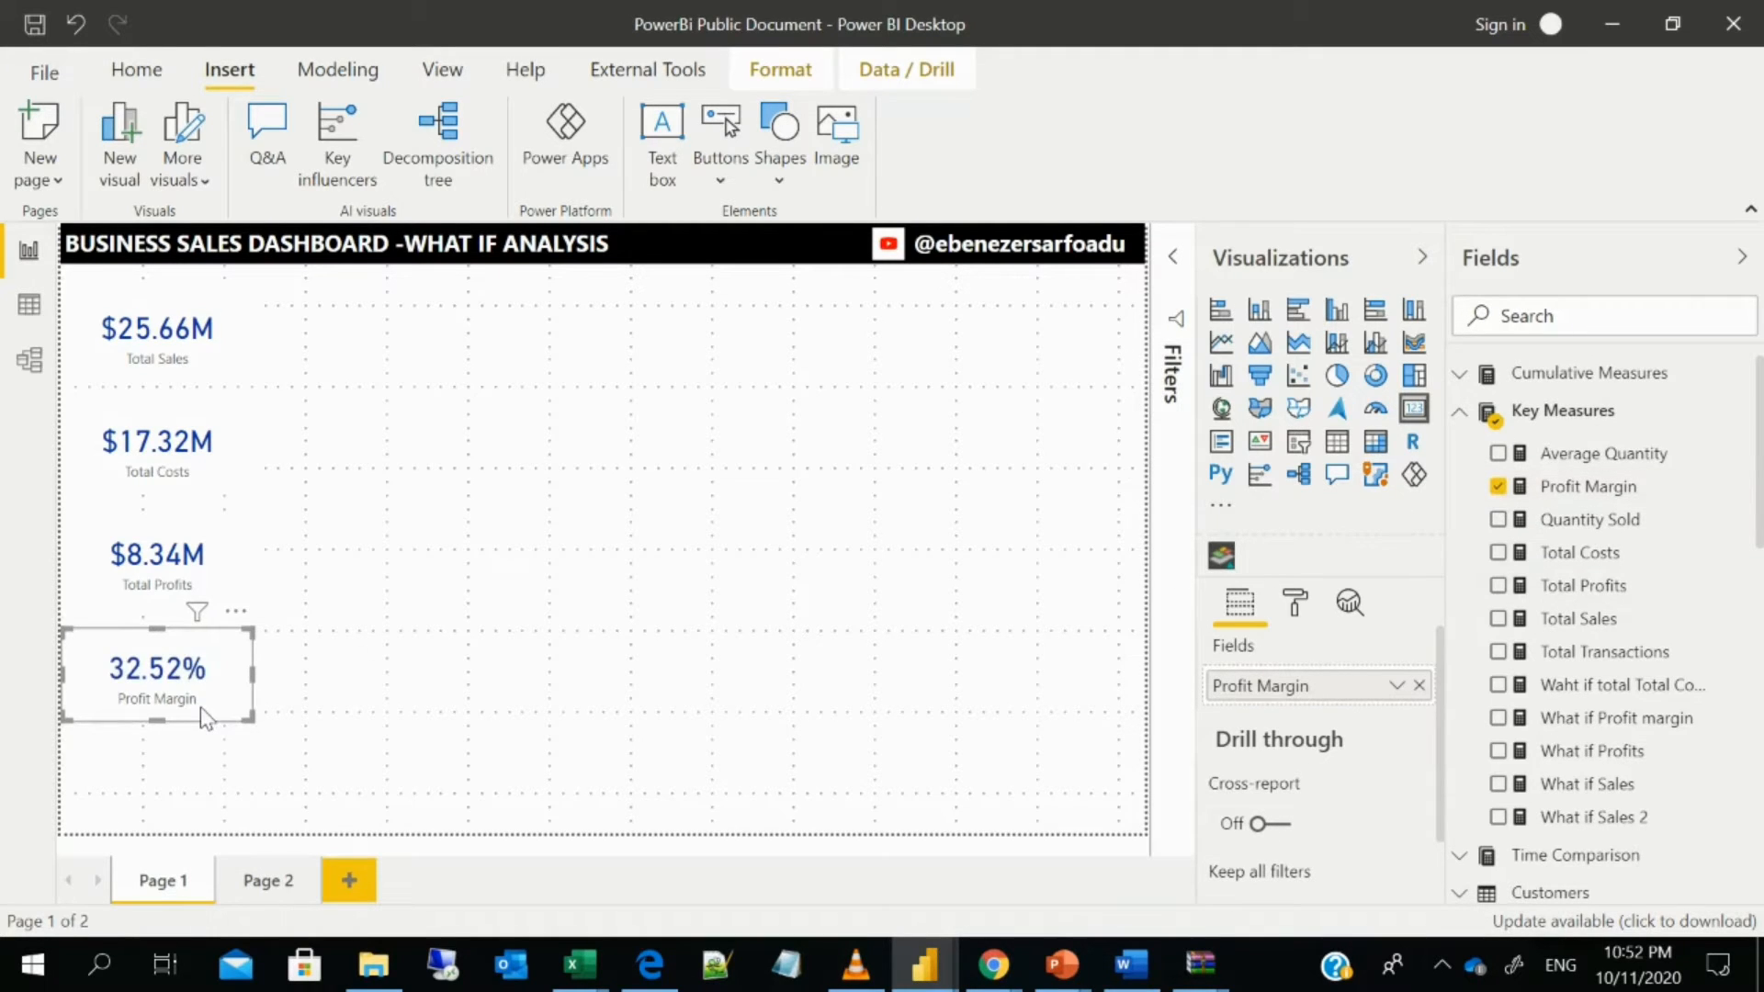
- Duplicate the Profit Margin card at the bottom of the card column and replace the copy's measure with Quantity Sold
{"action": "left_click_drag", "start_coordinate": [200, 708], "coordinate": [187, 811]}
{"action": "left_click", "coordinate": [1419, 687]}
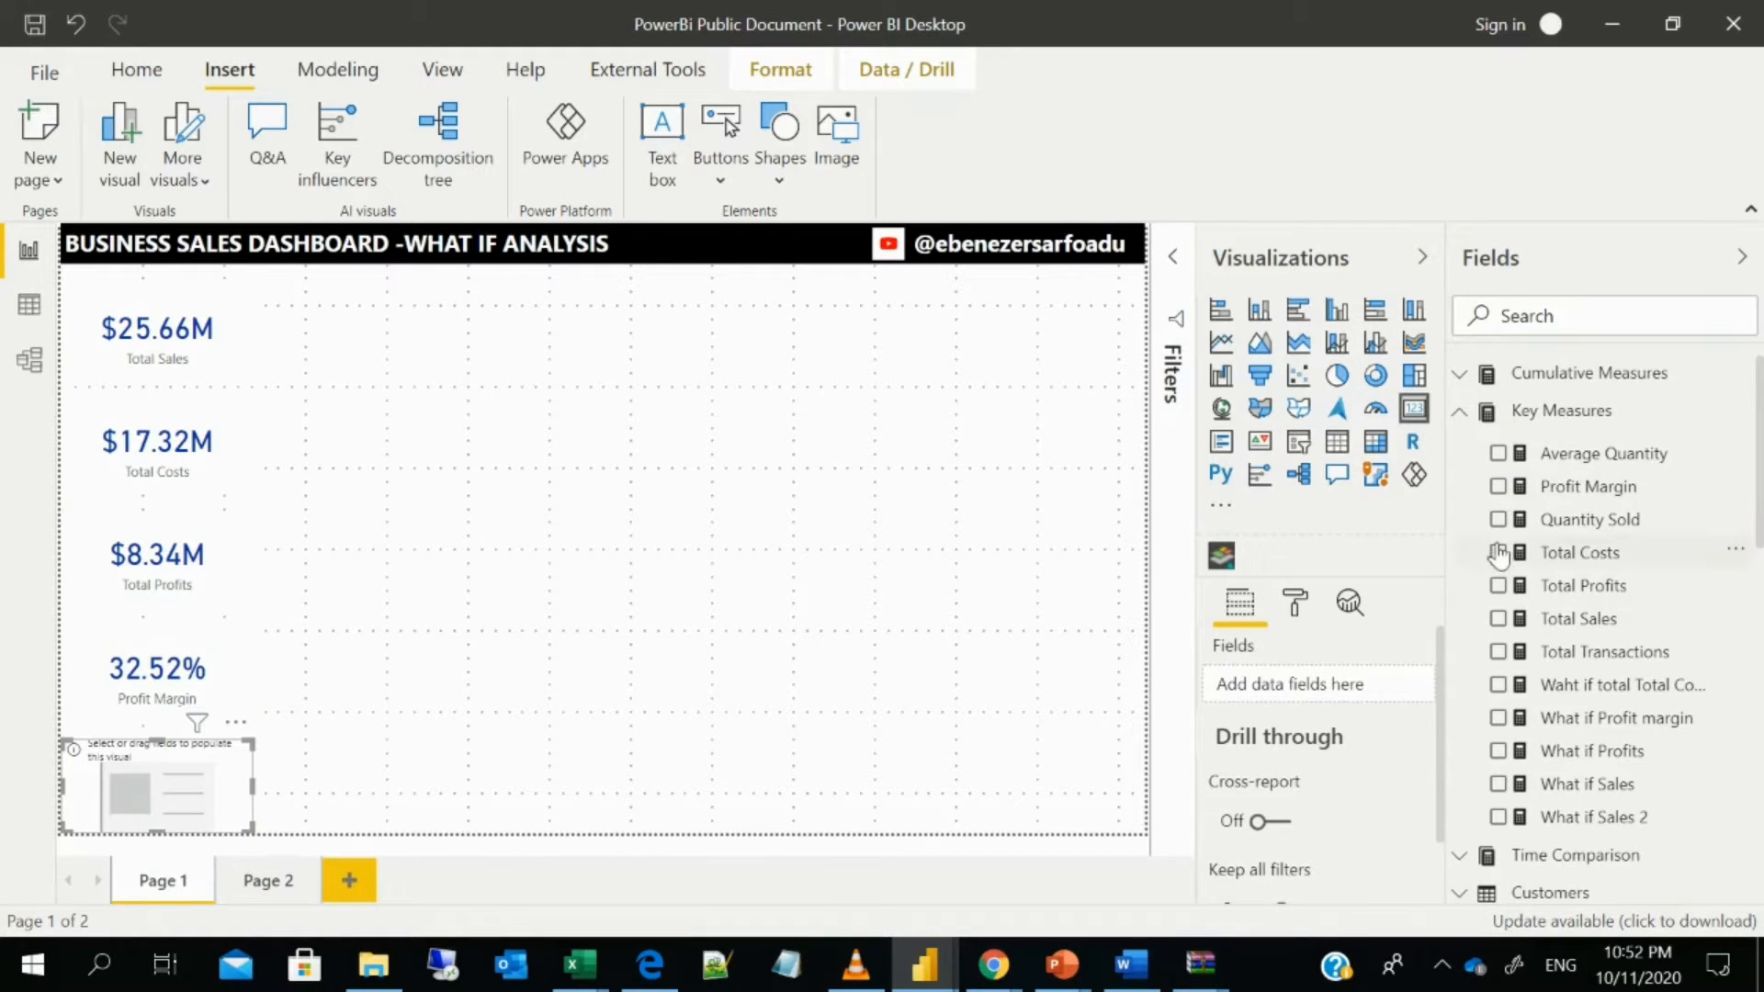
{"action": "left_click", "coordinate": [1498, 522]}
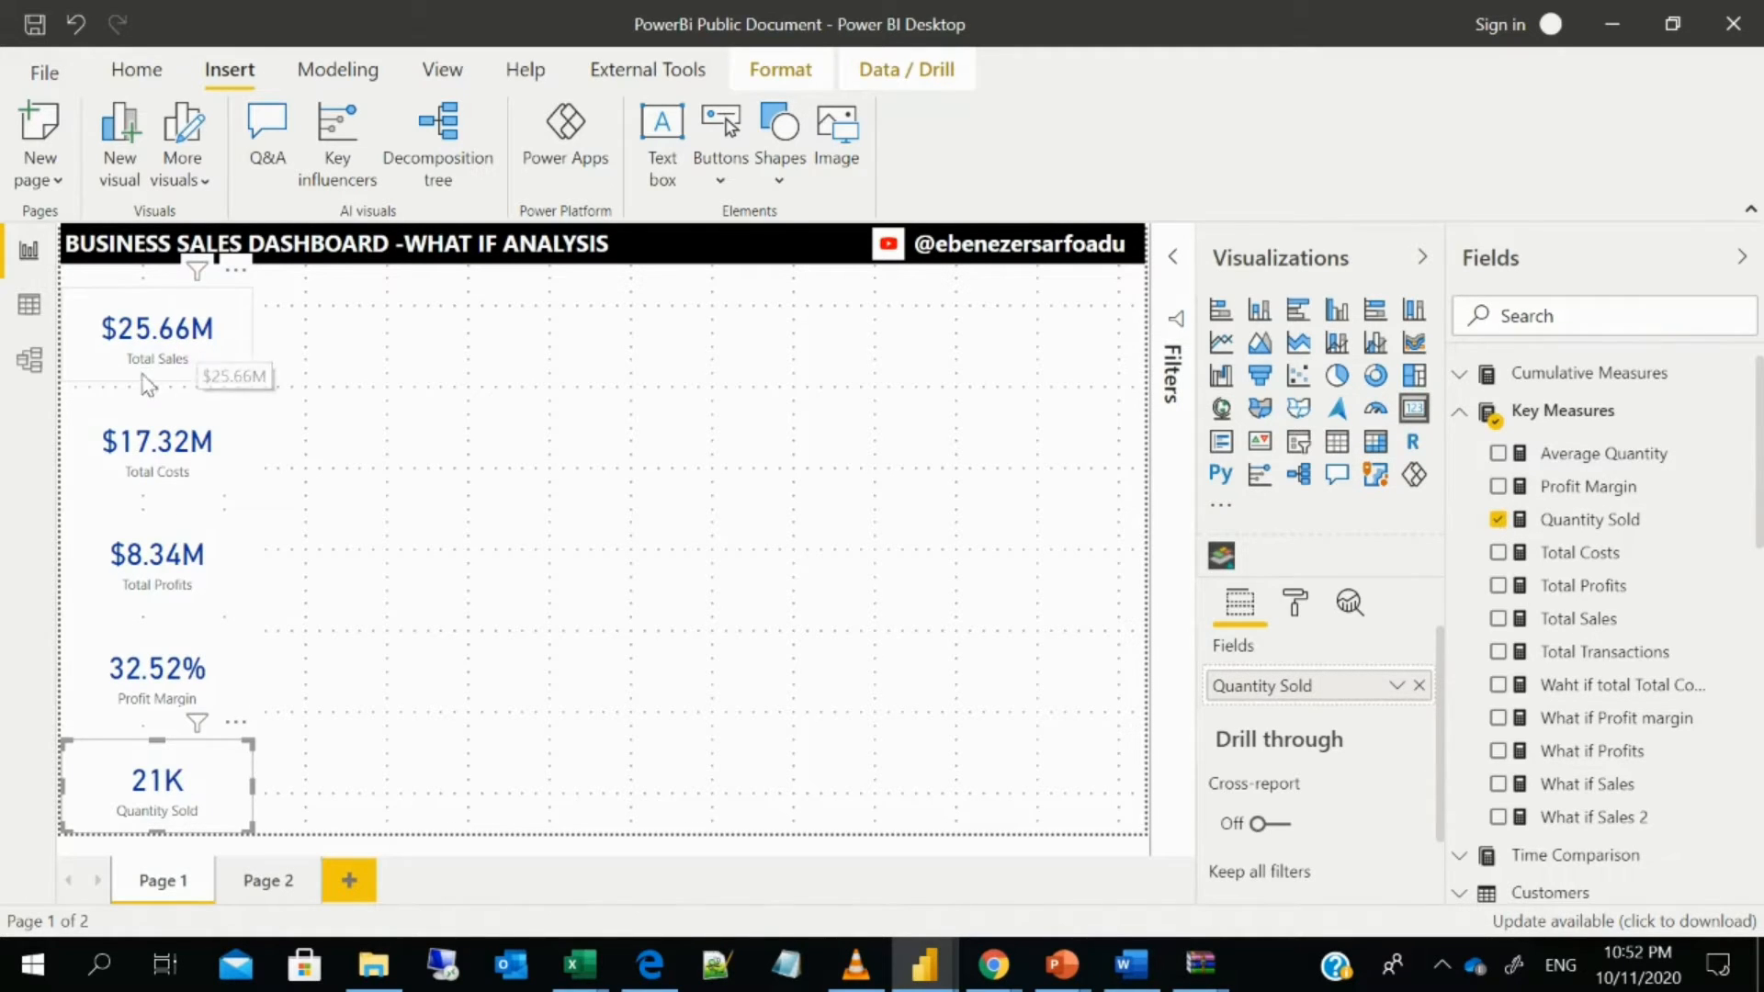
{"action": "left_click", "coordinate": [438, 433]}
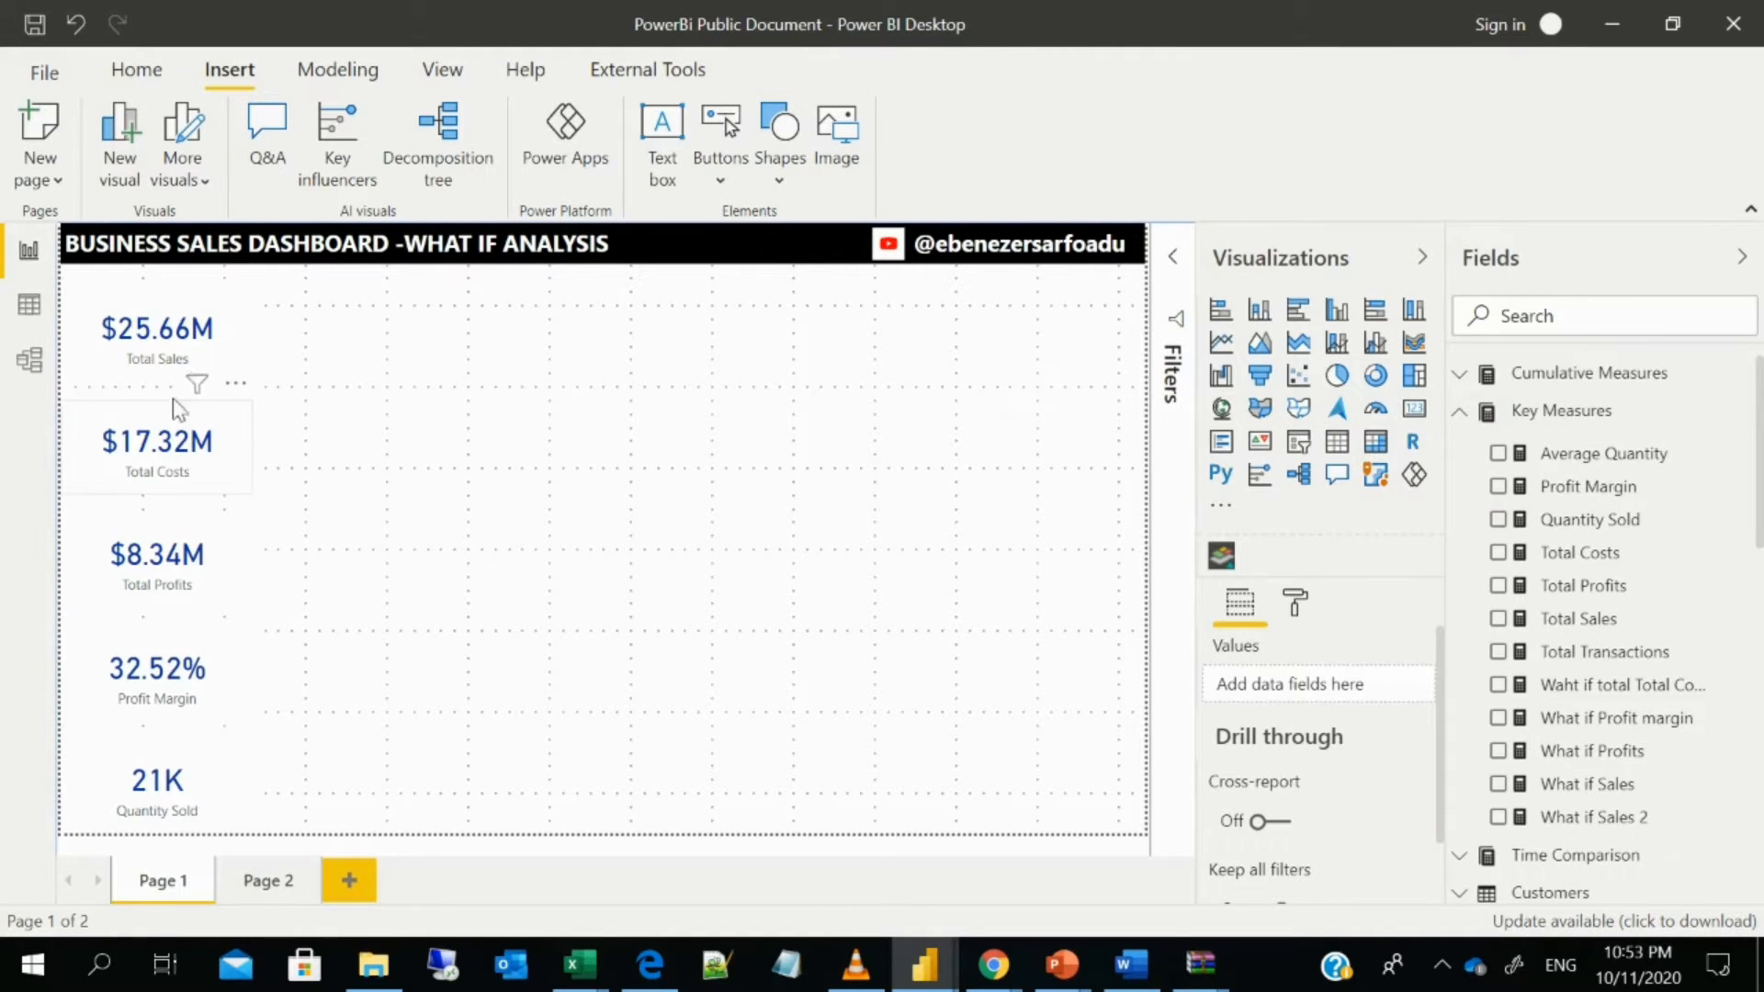
- Turn on the border of the Total Sales card and set its color to dark blue
{"action": "left_click", "coordinate": [177, 362]}
{"action": "left_click", "coordinate": [1295, 604]}
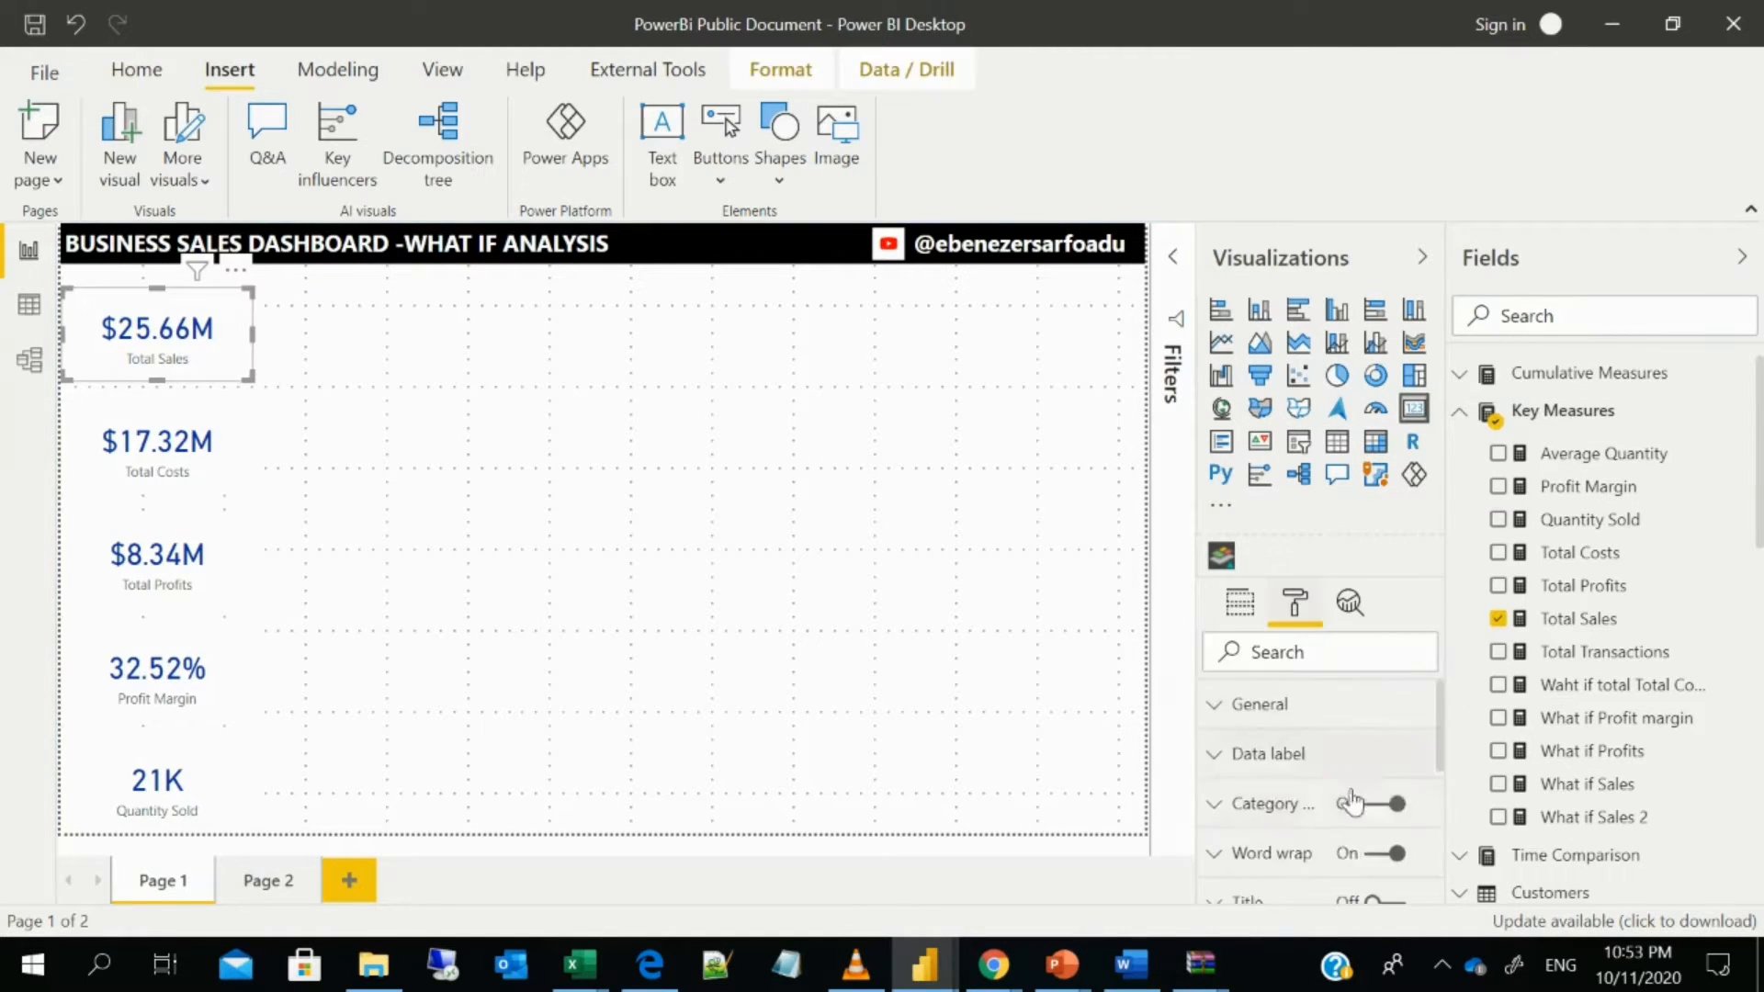
{"action": "scroll", "coordinate": [1287, 789], "scroll_direction": "down", "scroll_amount": 3}
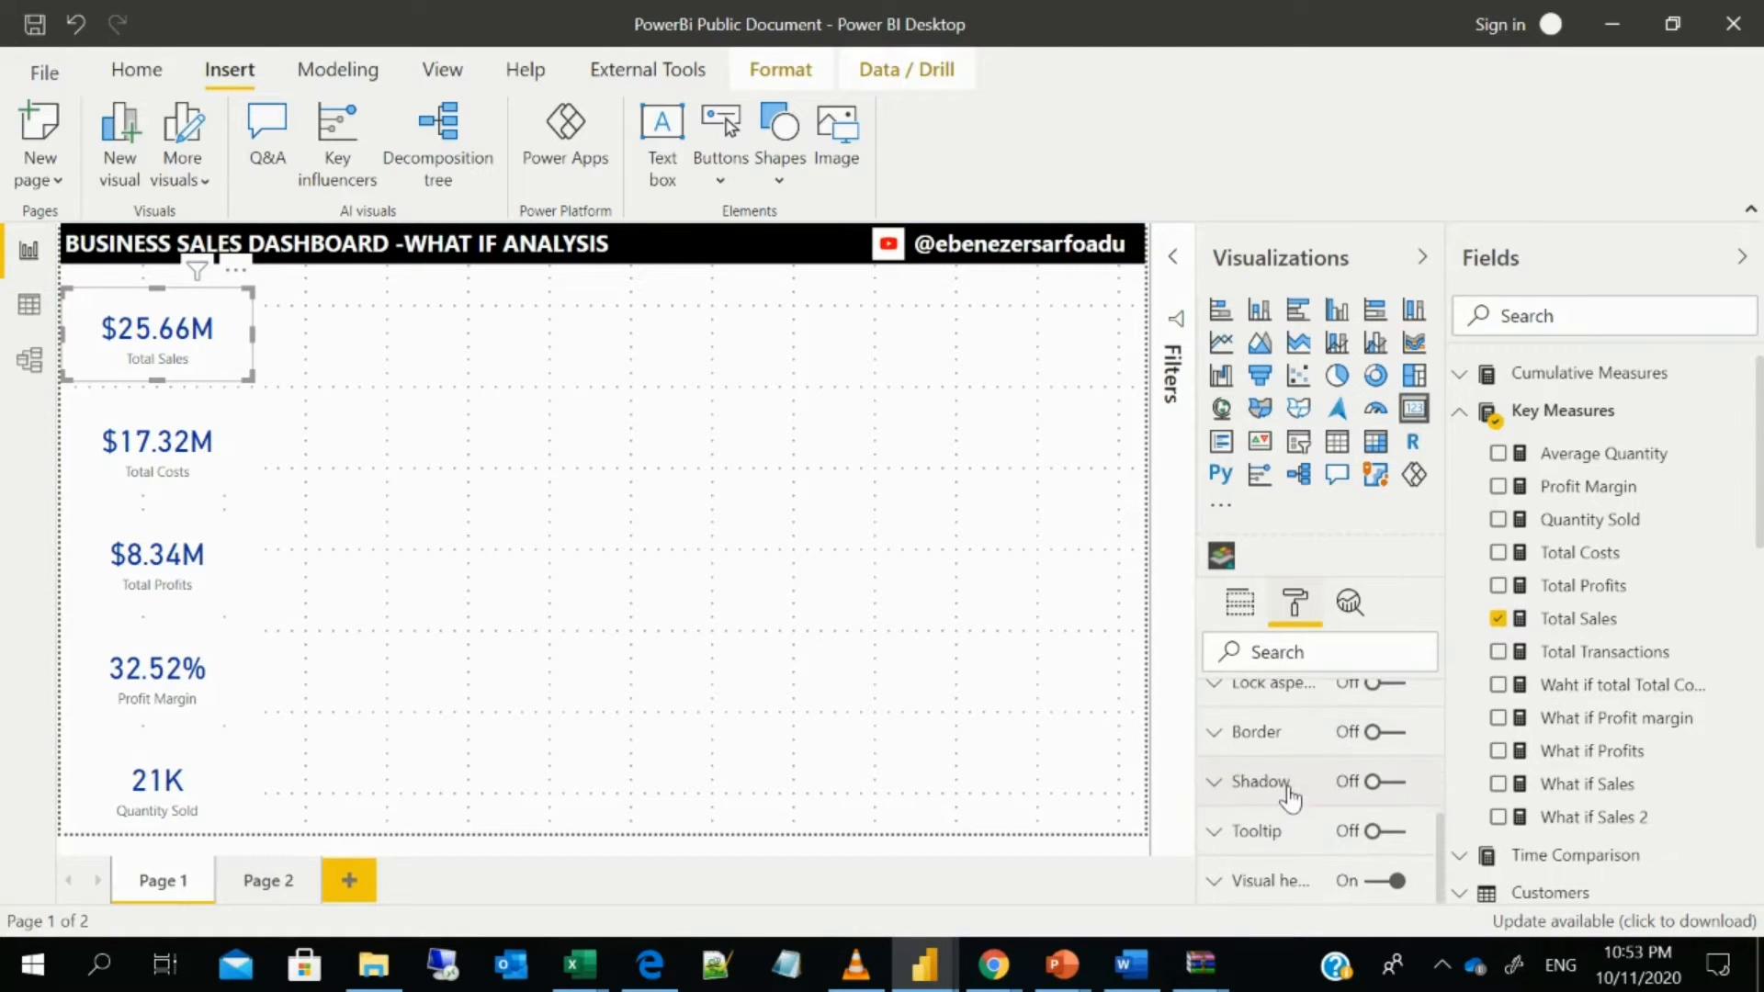
{"action": "left_click", "coordinate": [1379, 733]}
{"action": "left_click", "coordinate": [1280, 740]}
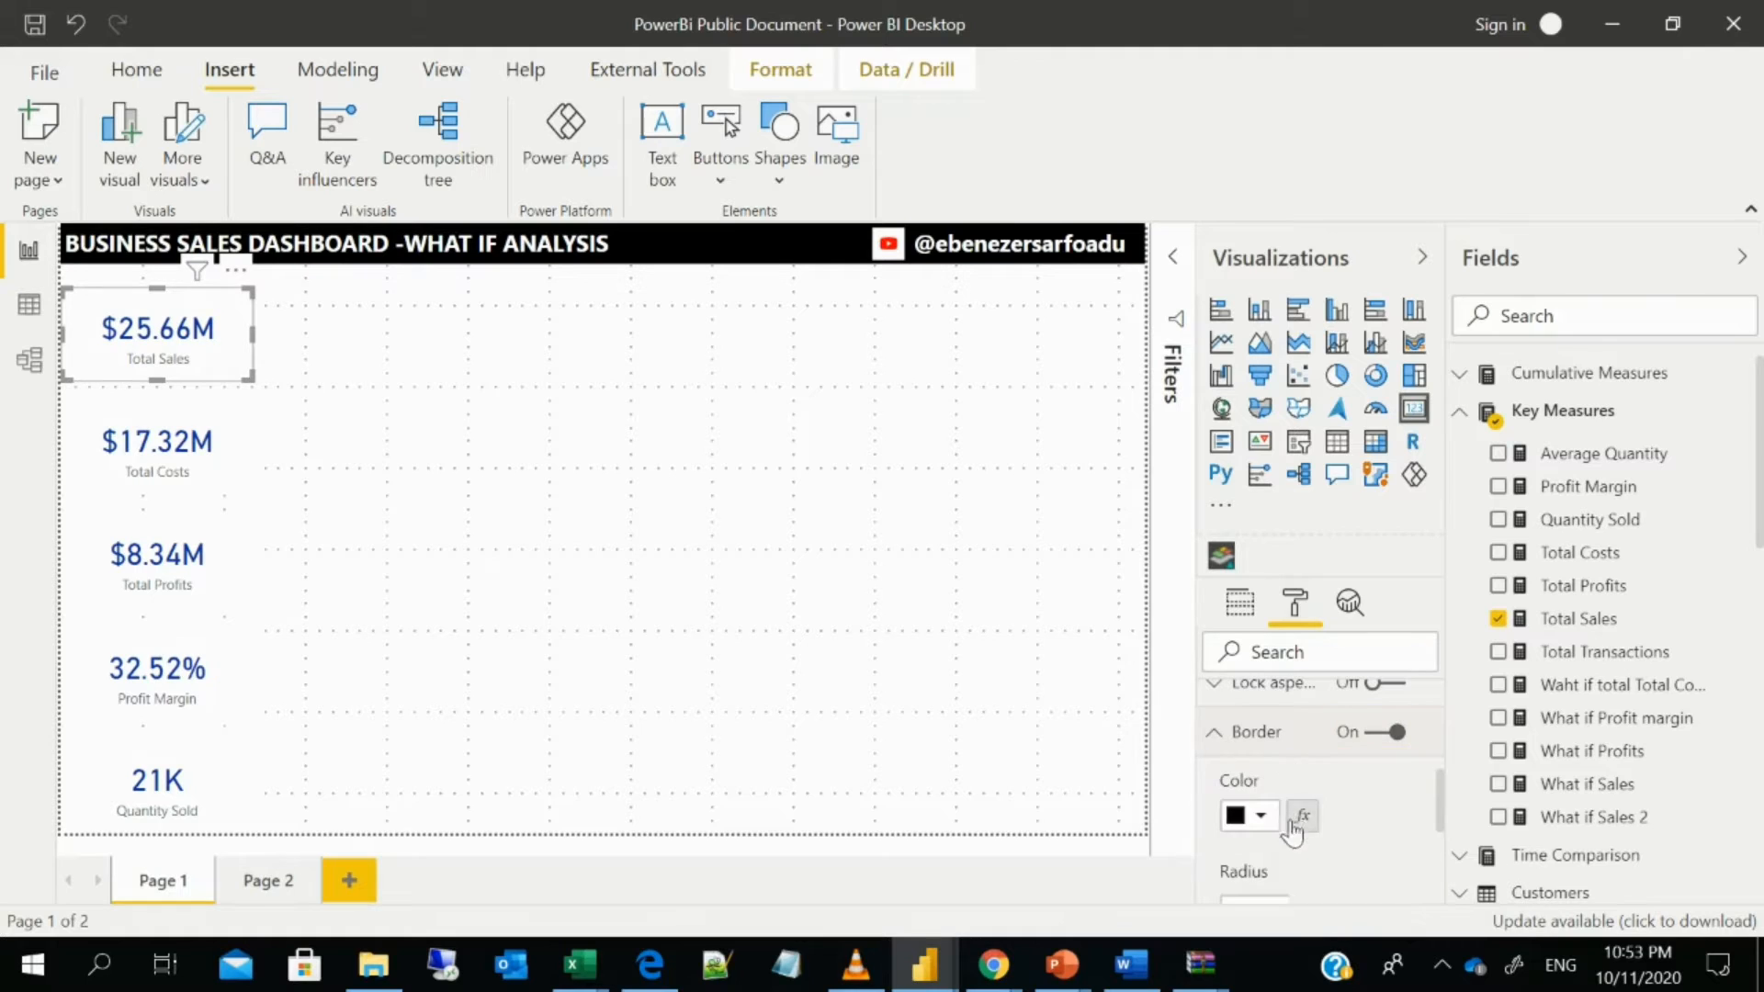
{"action": "left_click", "coordinate": [1261, 816]}
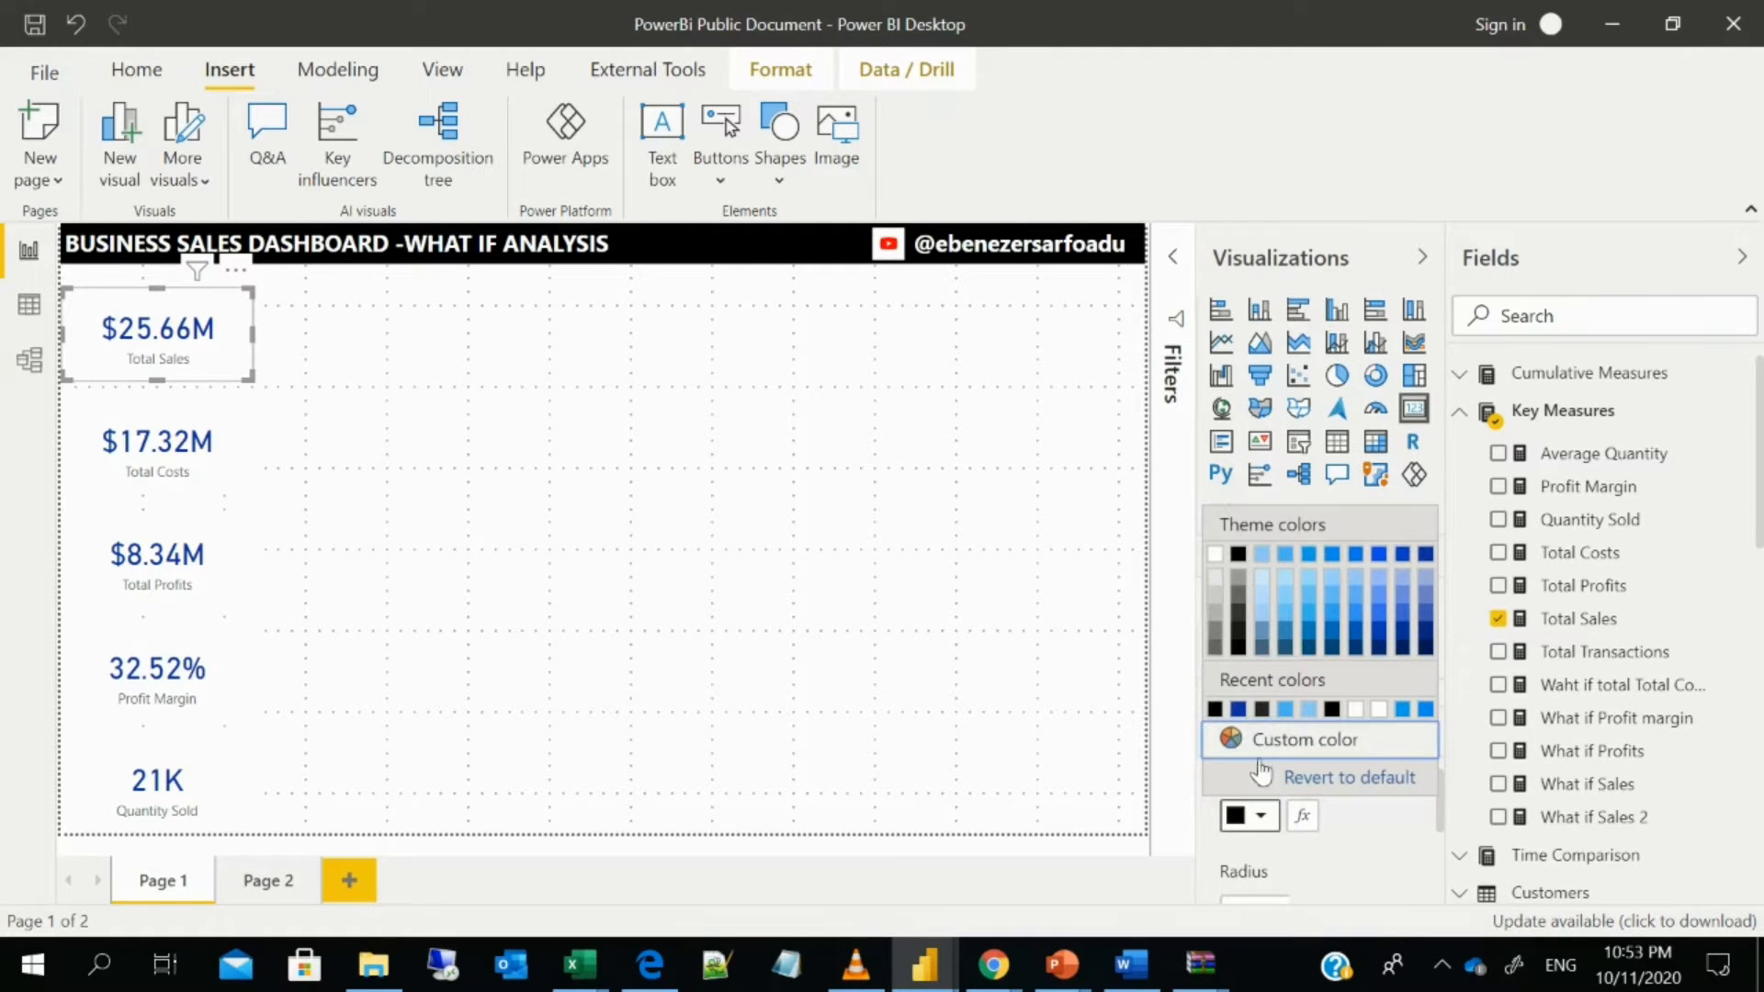
{"action": "left_click", "coordinate": [1240, 709]}
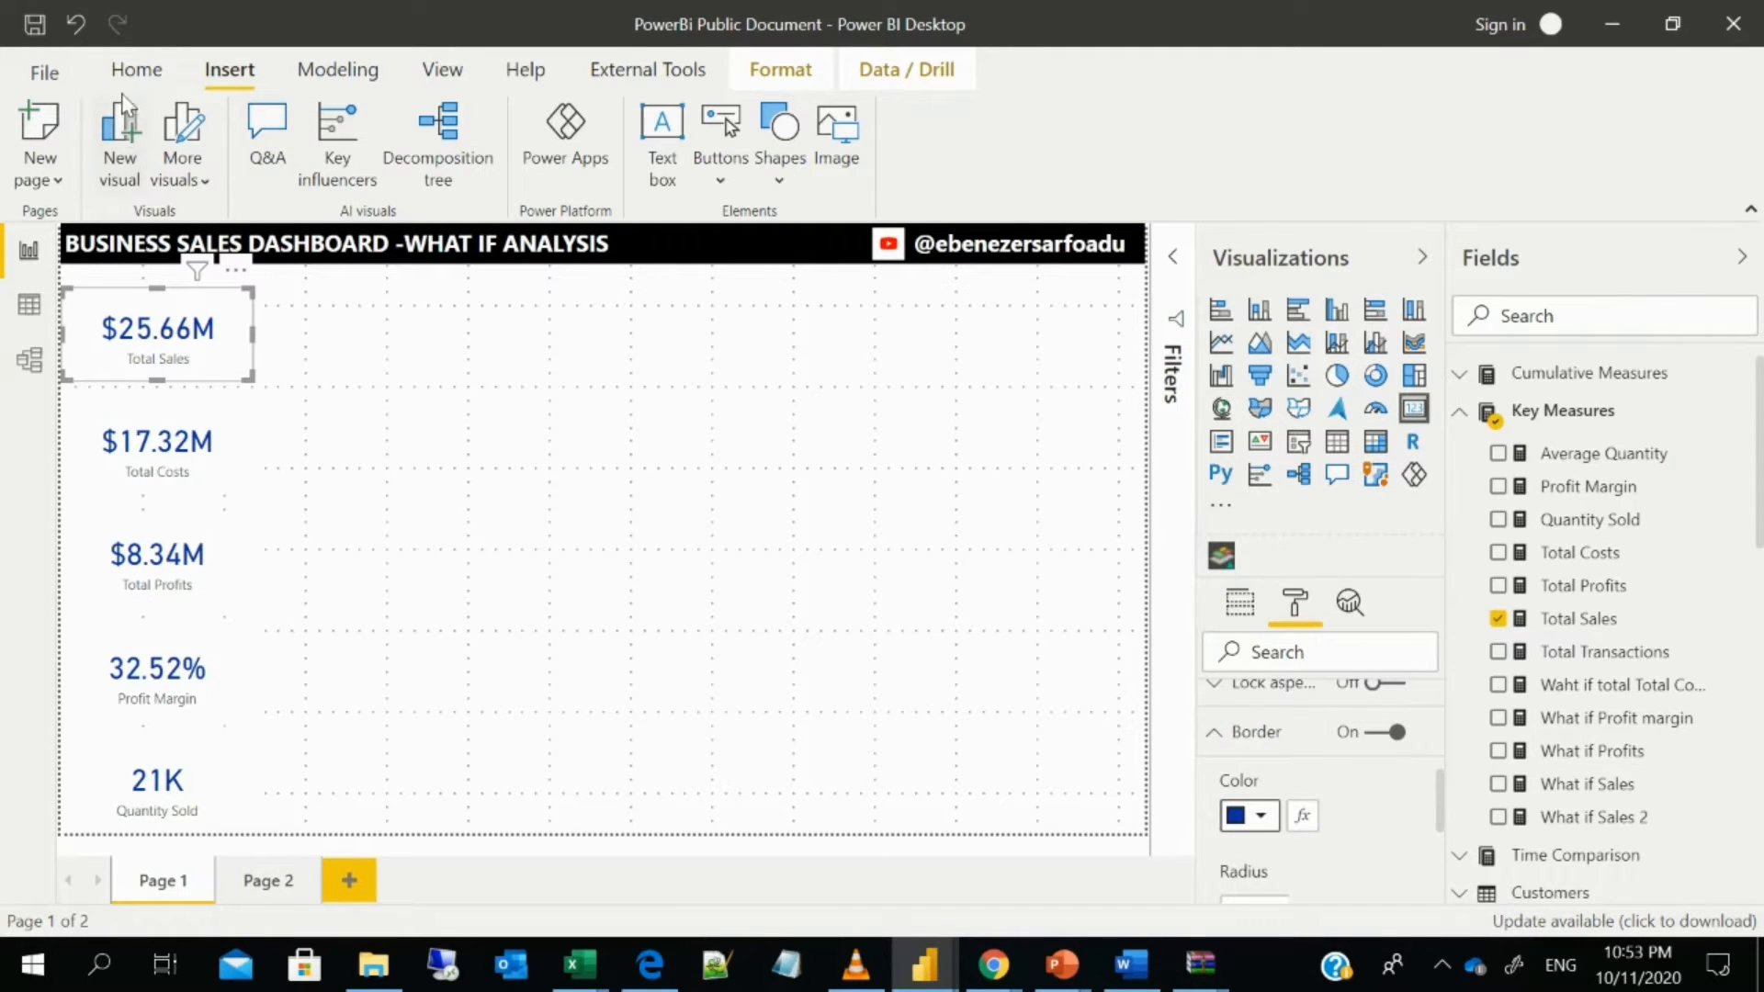
- Copy the Total Sales card's formatting to the Total Costs, Total Profits, Profit Margin and Quantity Sold cards with Format painter
{"action": "left_click", "coordinate": [136, 70]}
{"action": "left_click", "coordinate": [160, 180]}
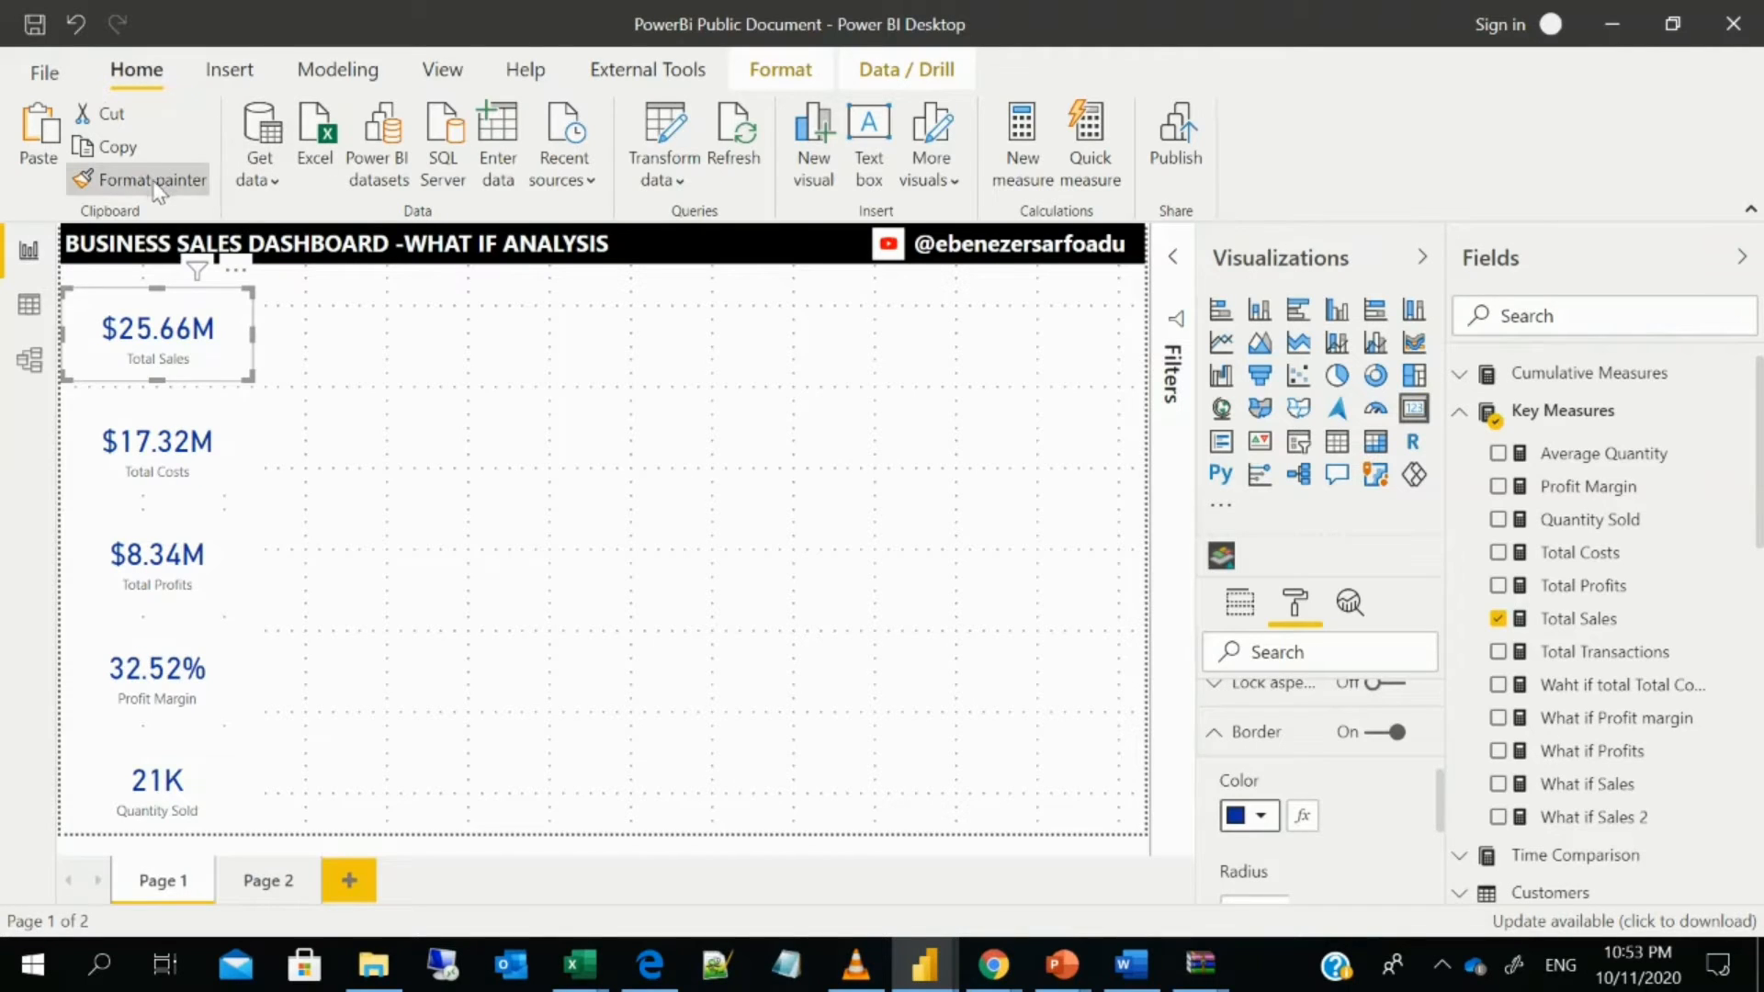
{"action": "left_click", "coordinate": [187, 454]}
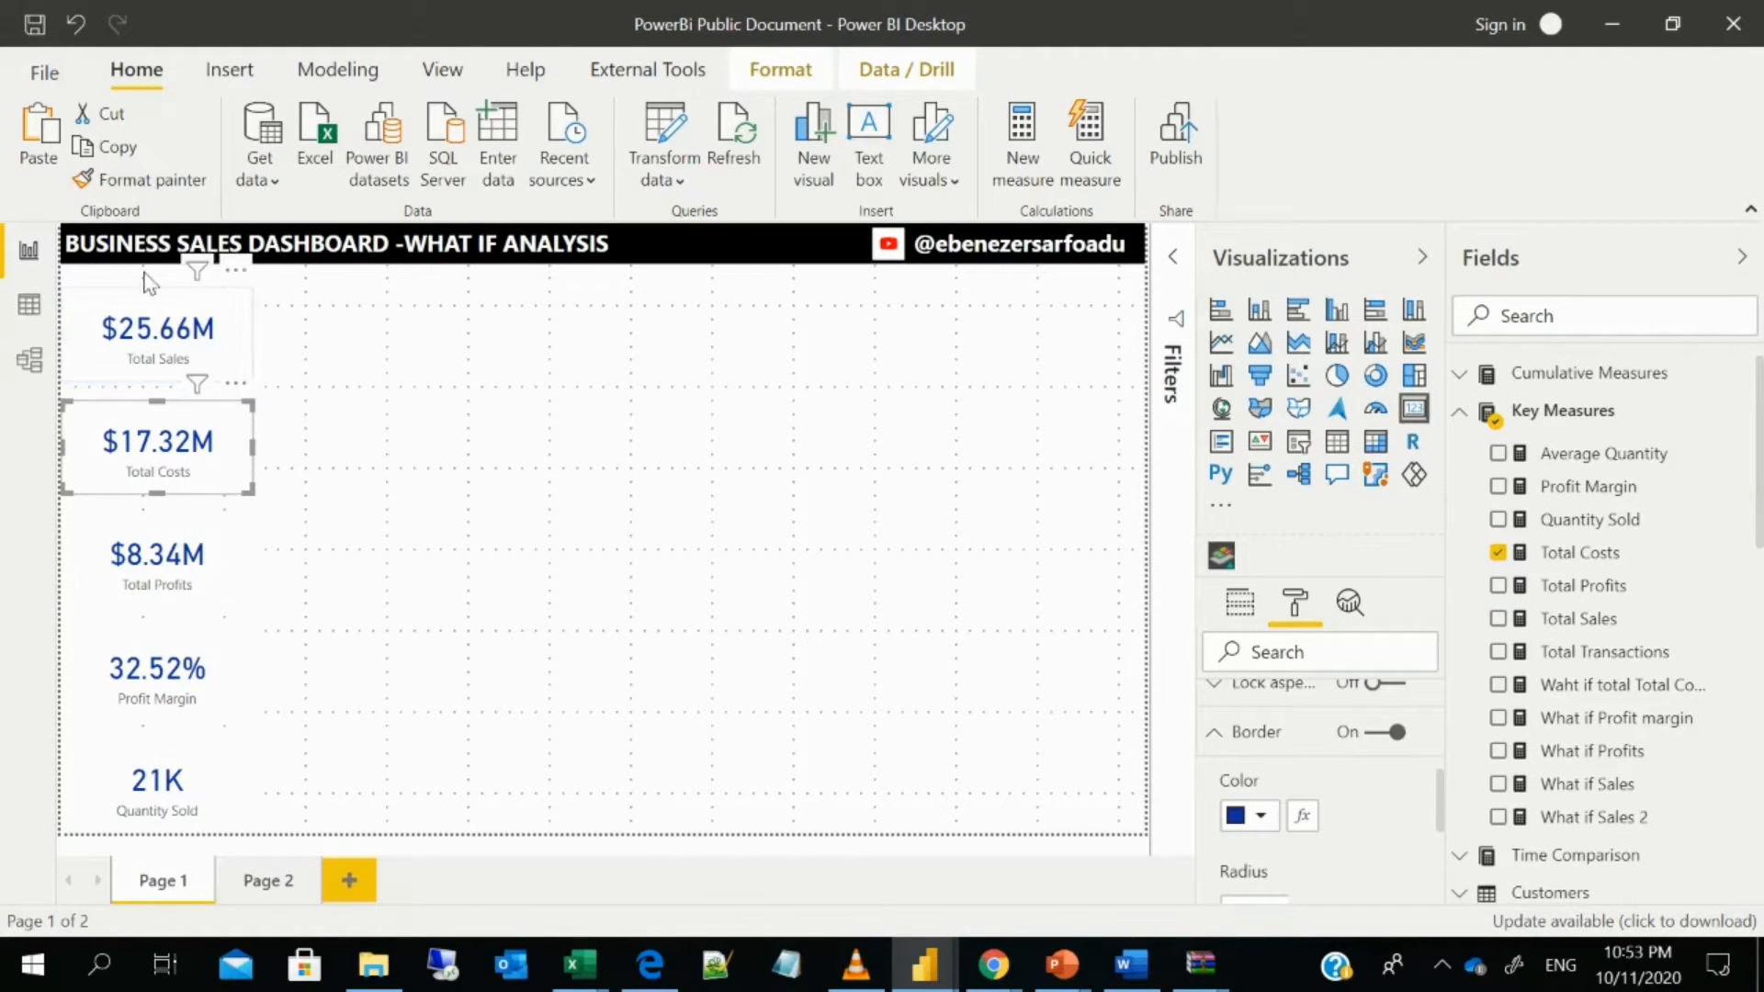
{"action": "left_click", "coordinate": [138, 179]}
{"action": "left_click", "coordinate": [174, 552]}
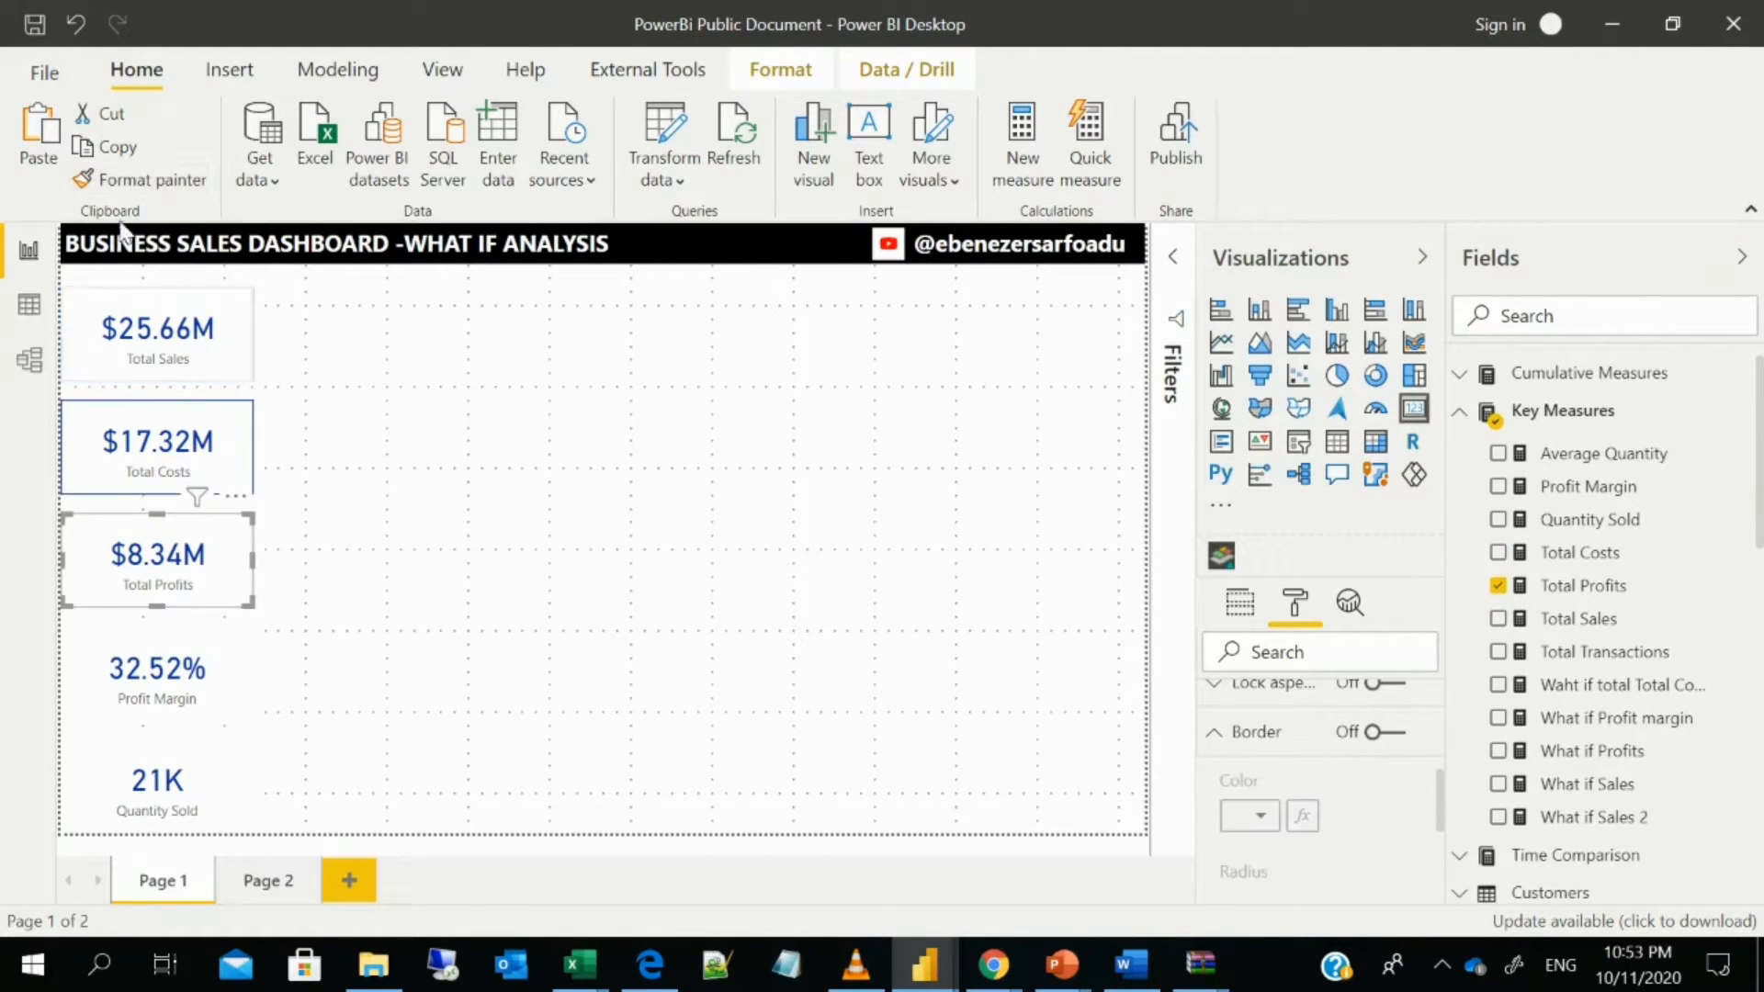
{"action": "left_click", "coordinate": [147, 179]}
{"action": "left_click", "coordinate": [200, 663]}
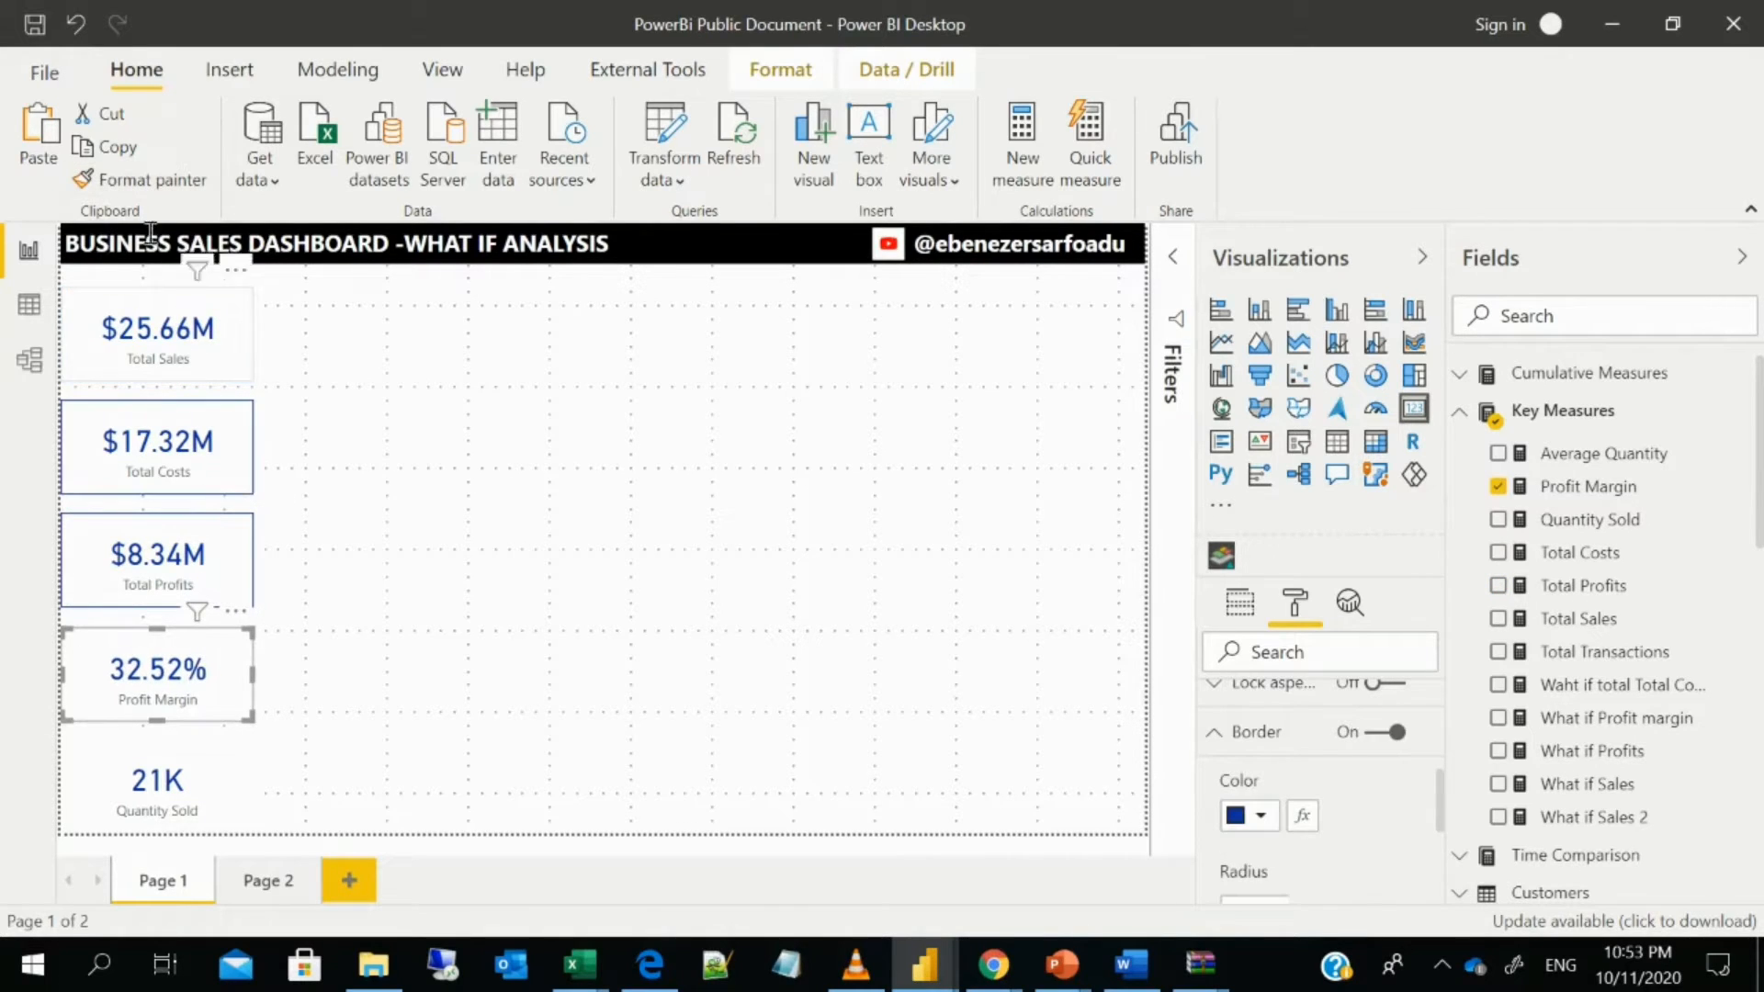
{"action": "left_click", "coordinate": [143, 180]}
{"action": "left_click", "coordinate": [202, 784]}
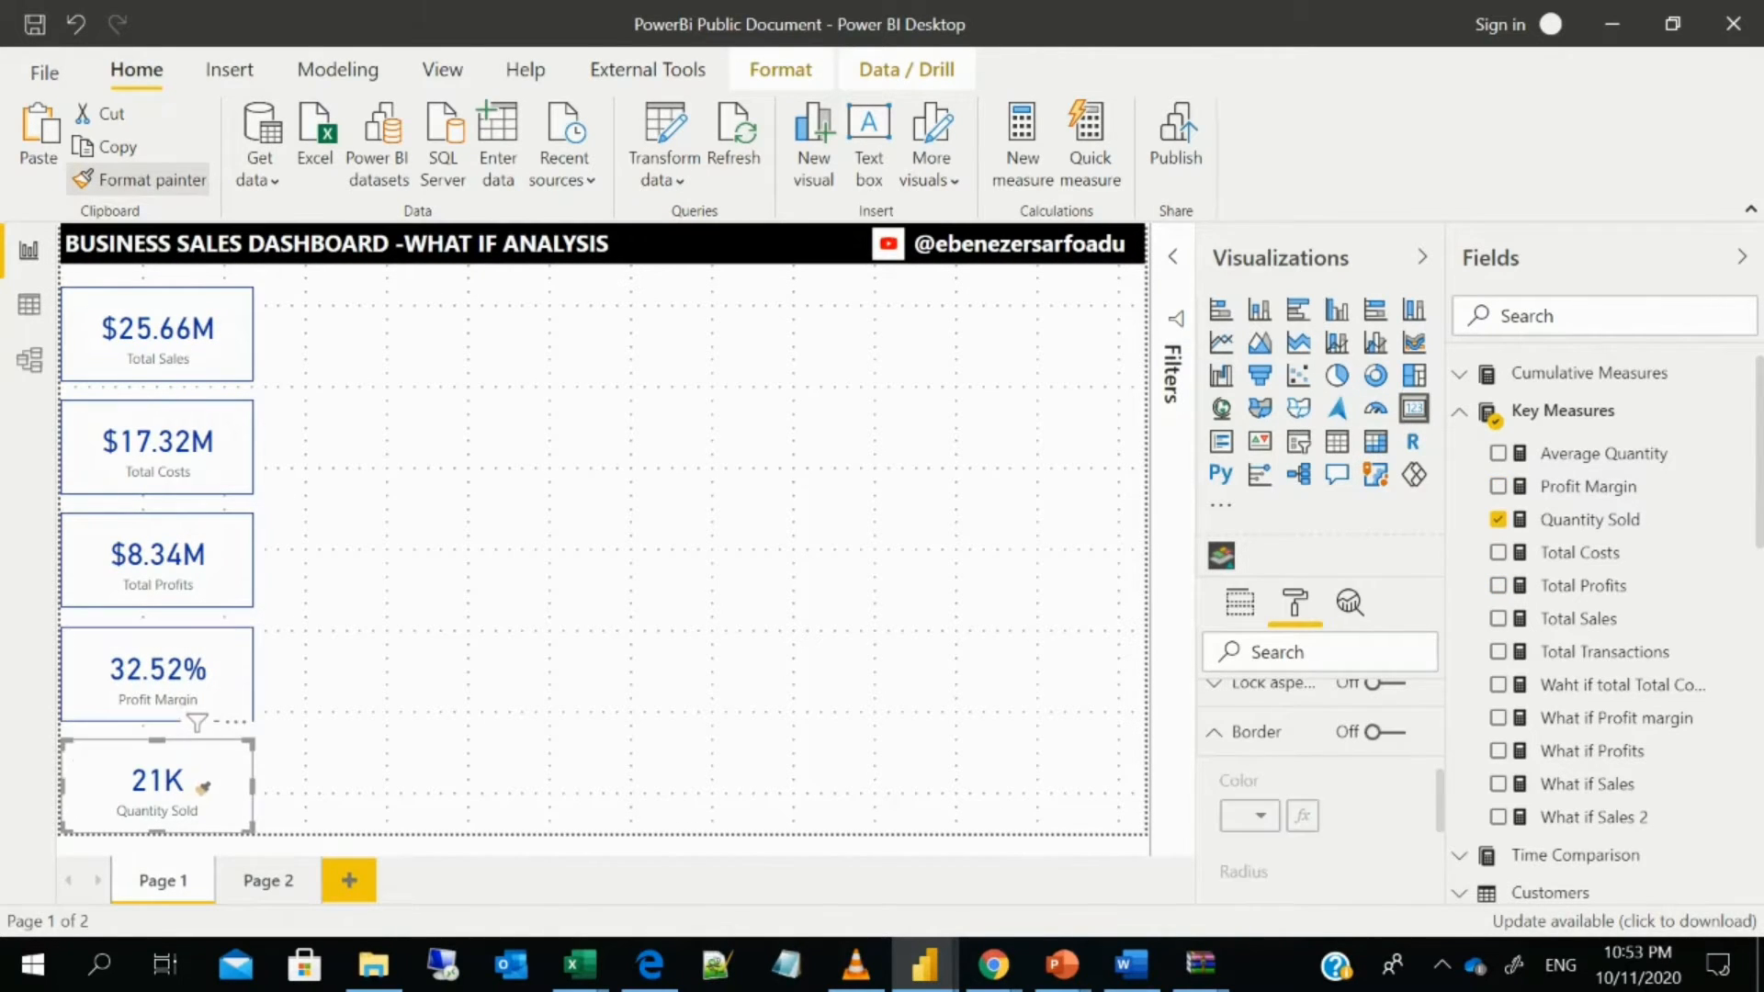
{"action": "left_click", "coordinate": [536, 560]}
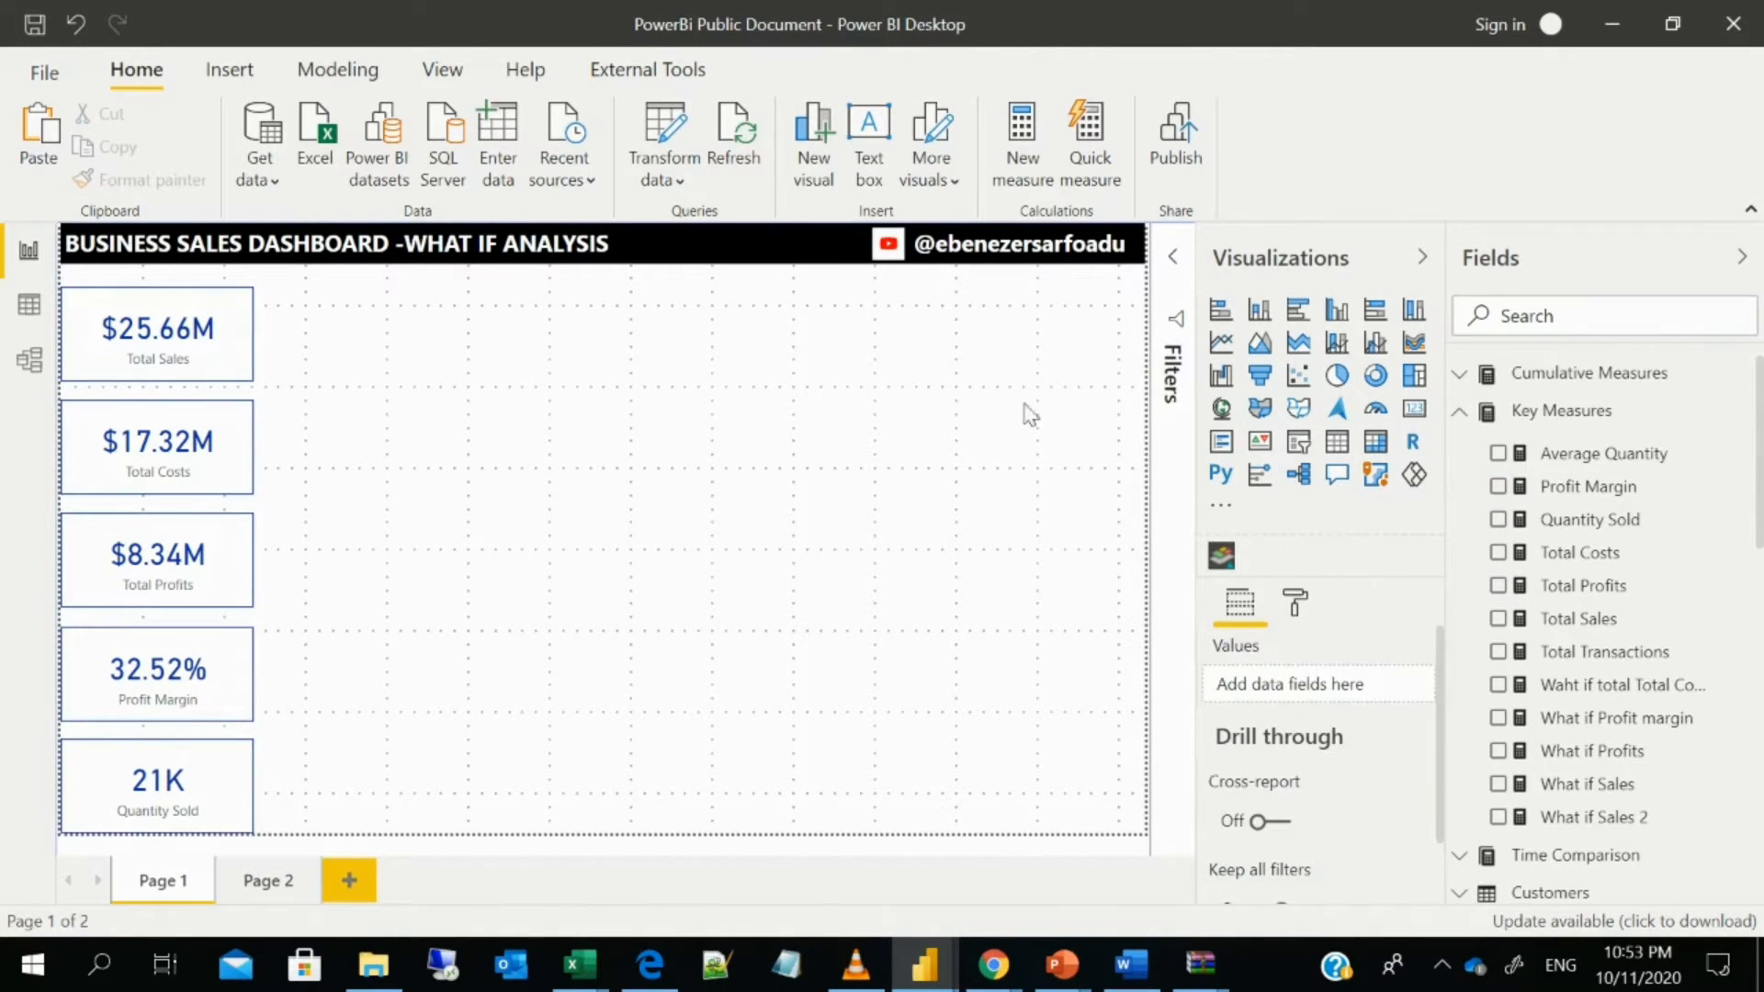
- Add a line chart beside the card column, reaching from the Total Sales card's top edge to the middle of the Total Profits card
{"action": "left_click", "coordinate": [1229, 350]}
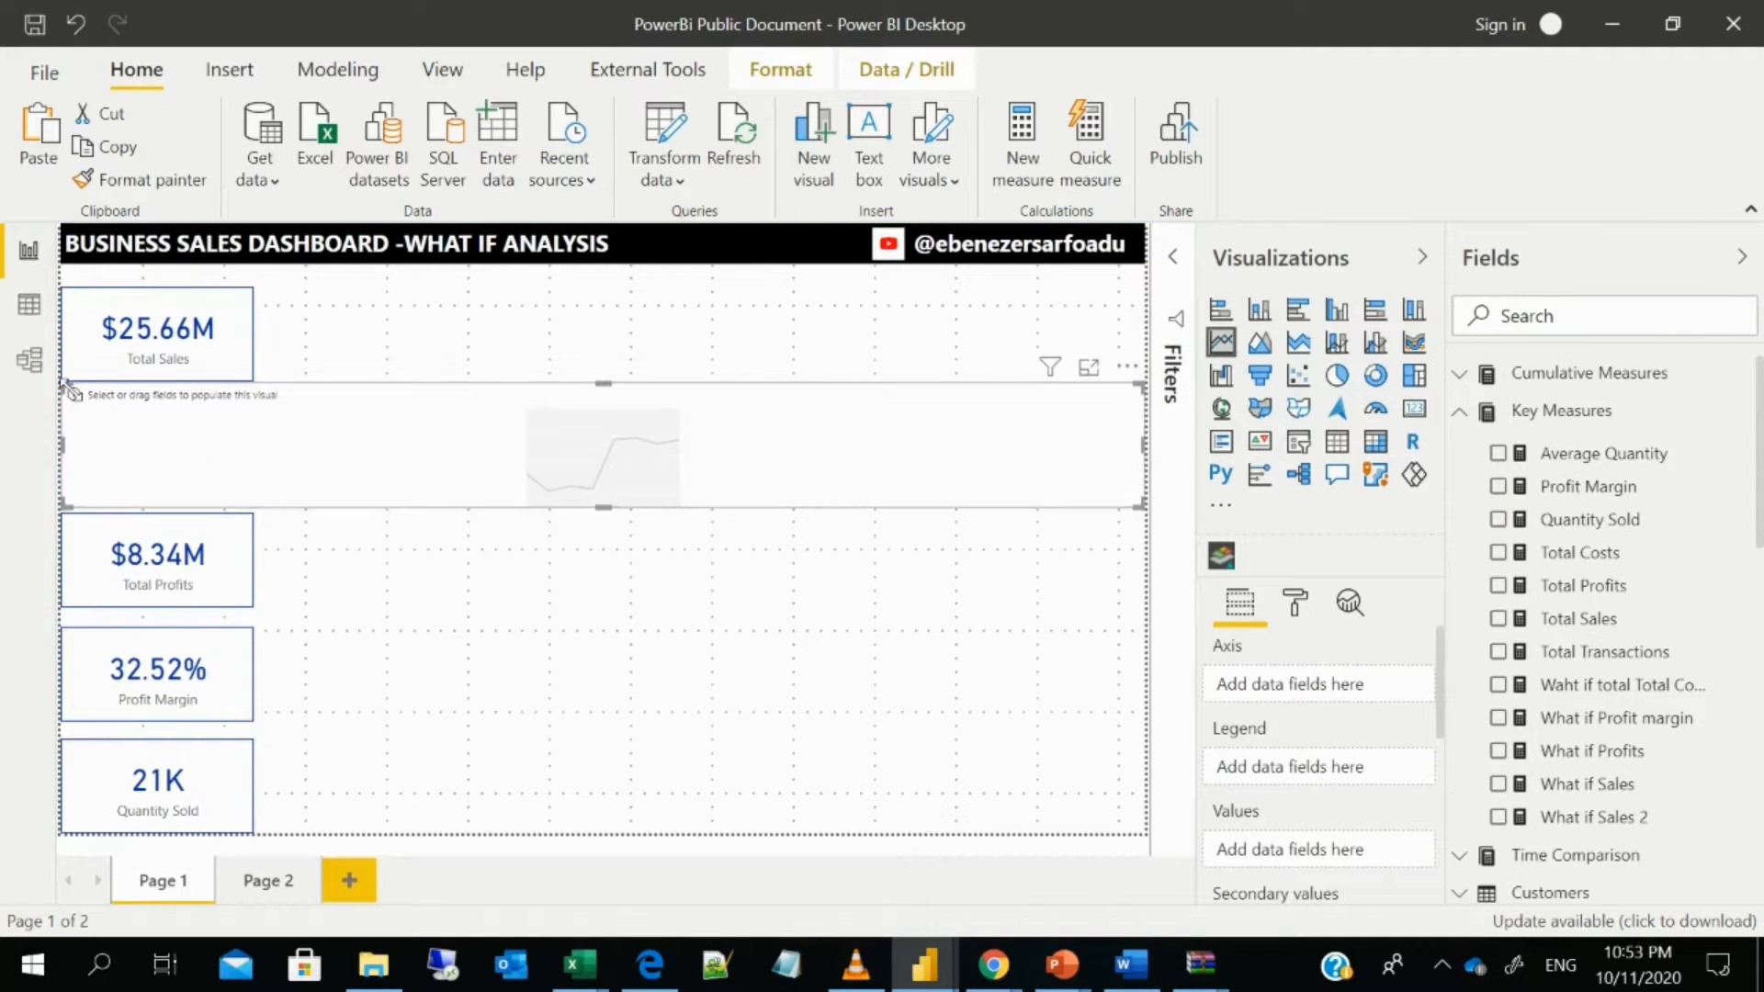
{"action": "left_click_drag", "start_coordinate": [63, 383], "coordinate": [297, 287]}
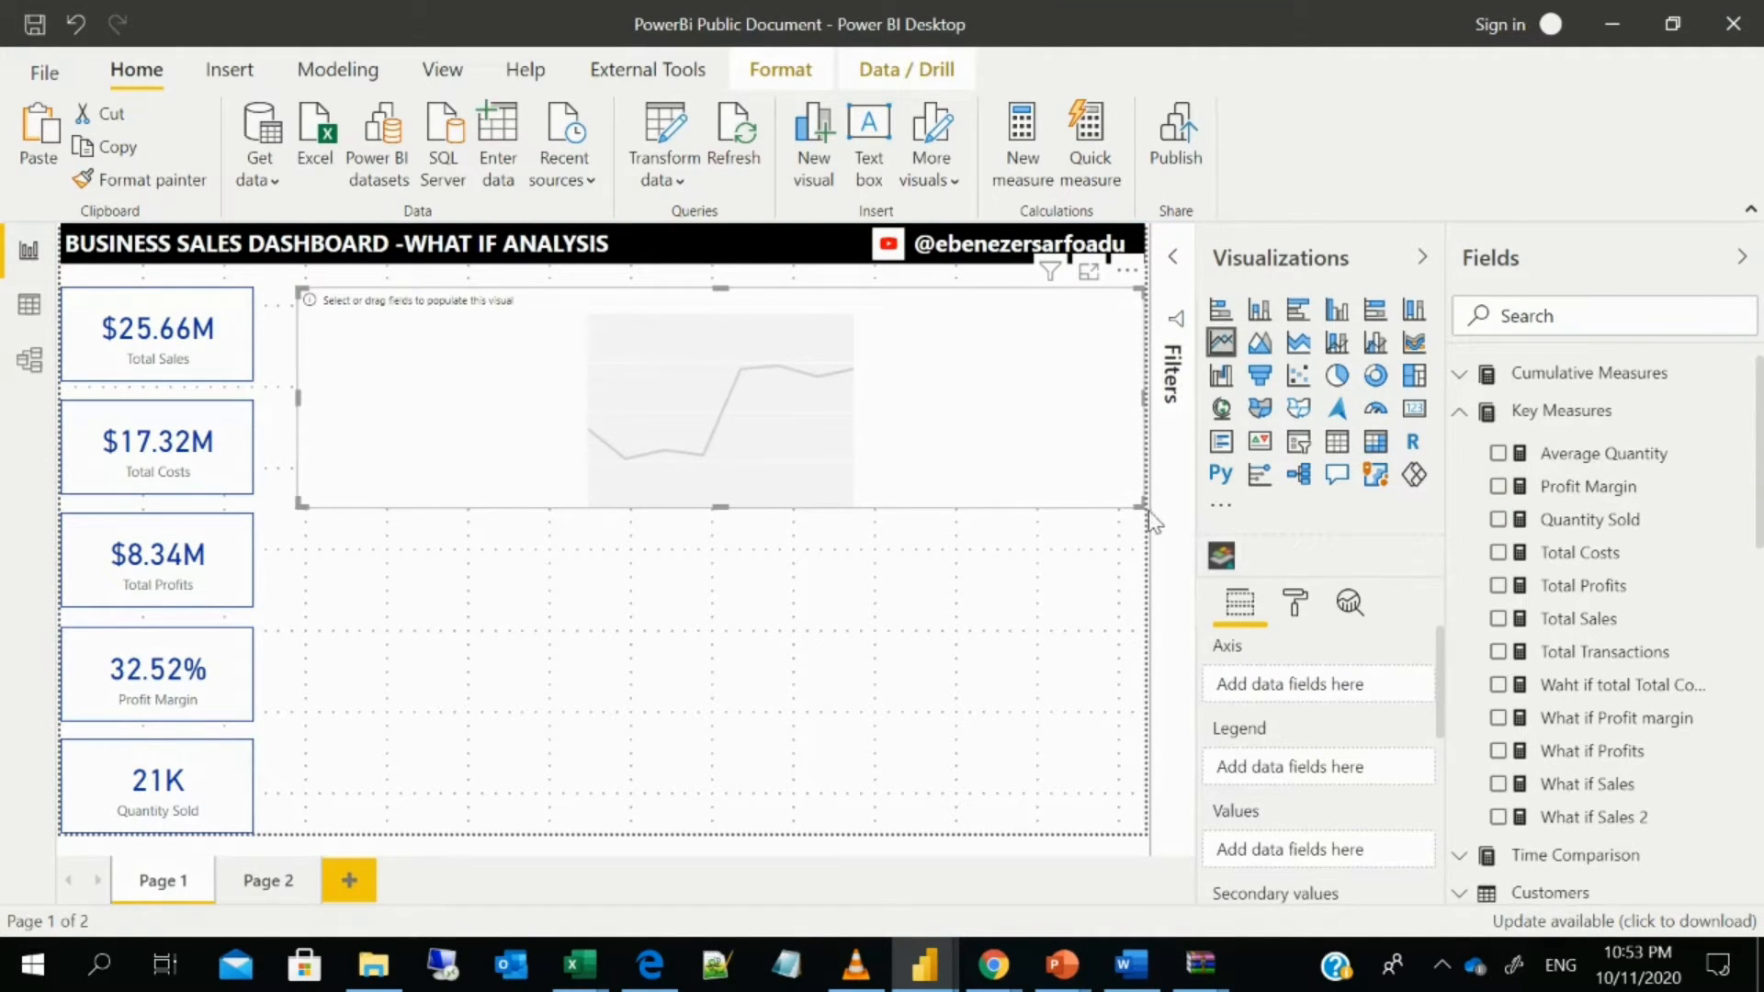
{"action": "left_click_drag", "start_coordinate": [1144, 505], "coordinate": [781, 557]}
- Put Date from the Dates table on the line chart's axis and Total Sales from Key Measures in its values
{"action": "scroll", "coordinate": [1571, 717], "scroll_direction": "down", "scroll_amount": 8}
{"action": "scroll", "coordinate": [1569, 716], "scroll_direction": "down", "scroll_amount": 6}
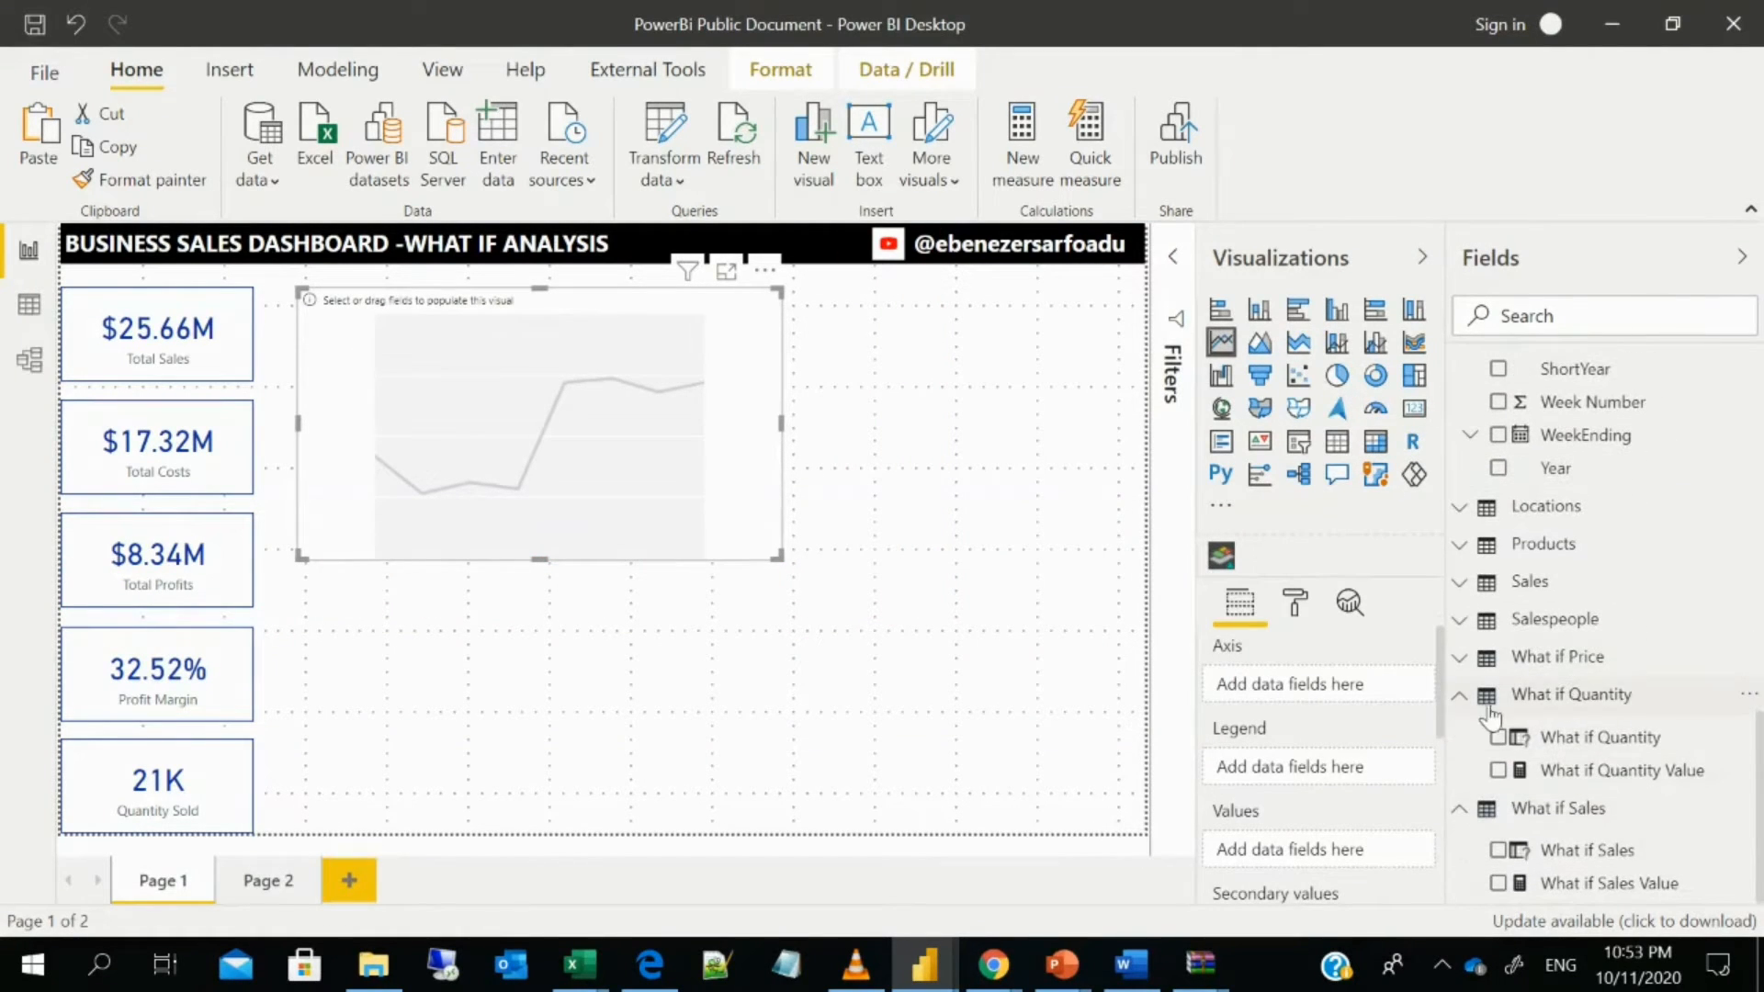
{"action": "scroll", "coordinate": [1490, 716], "scroll_direction": "up", "scroll_amount": 10}
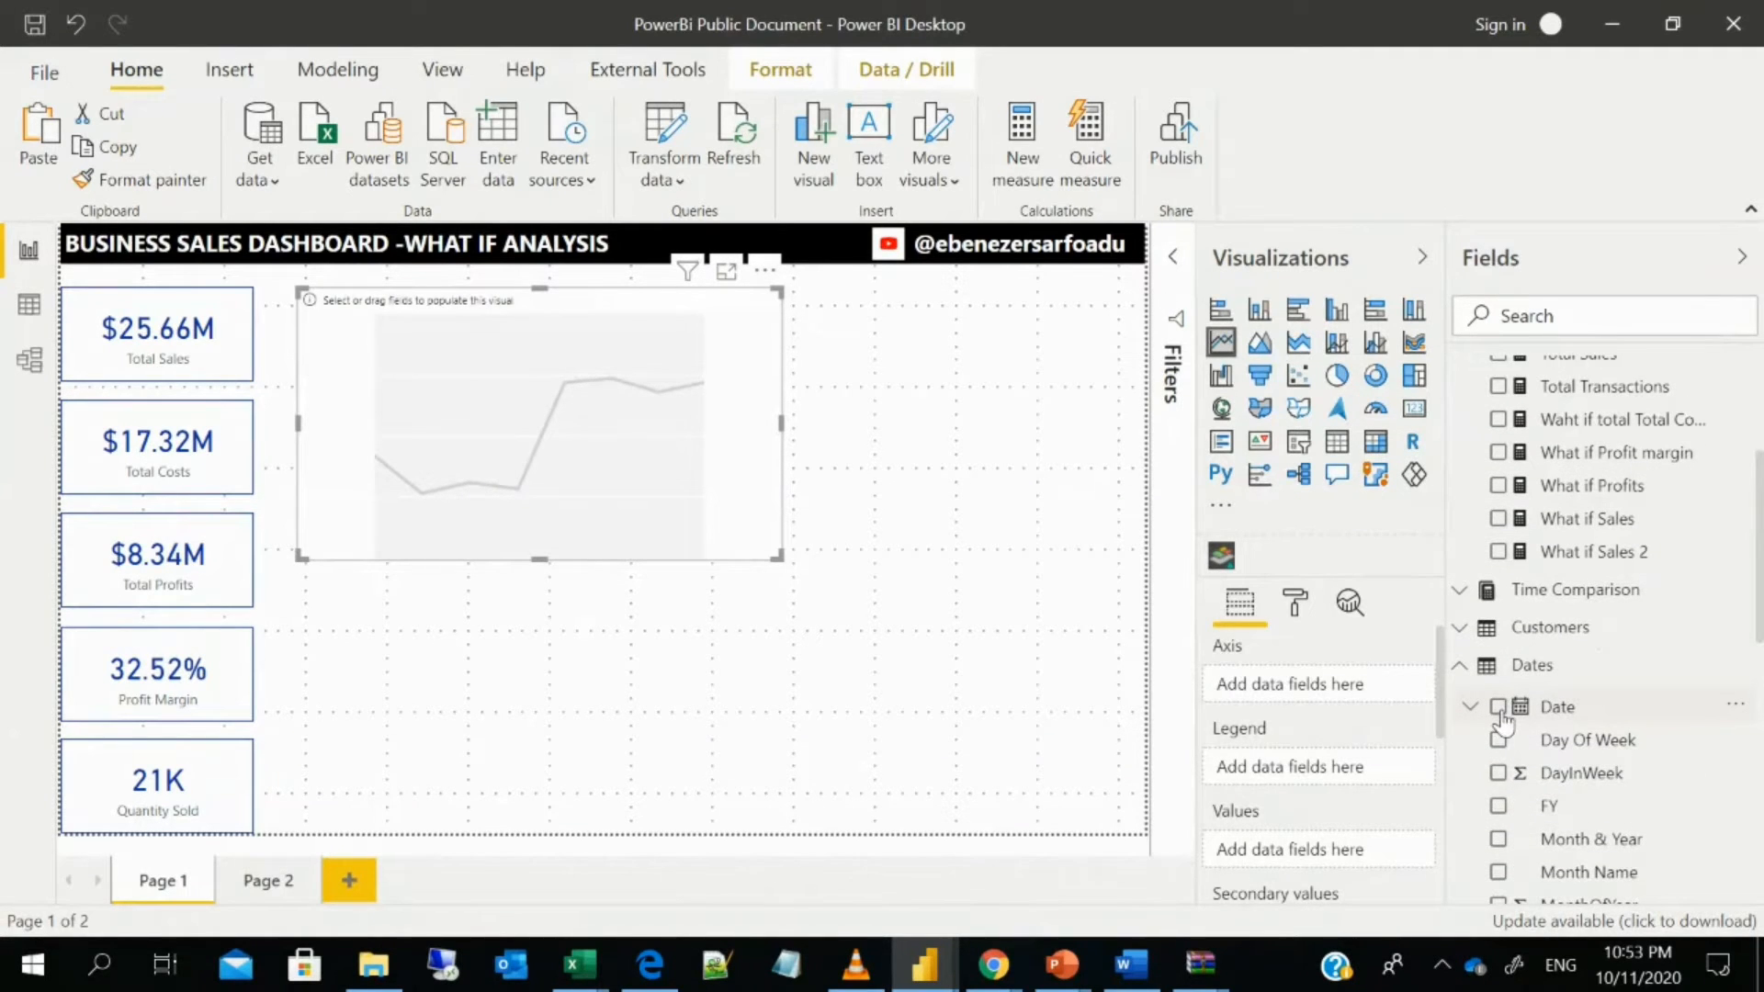
{"action": "left_click", "coordinate": [1499, 710]}
{"action": "scroll", "coordinate": [1507, 662], "scroll_direction": "up", "scroll_amount": 5}
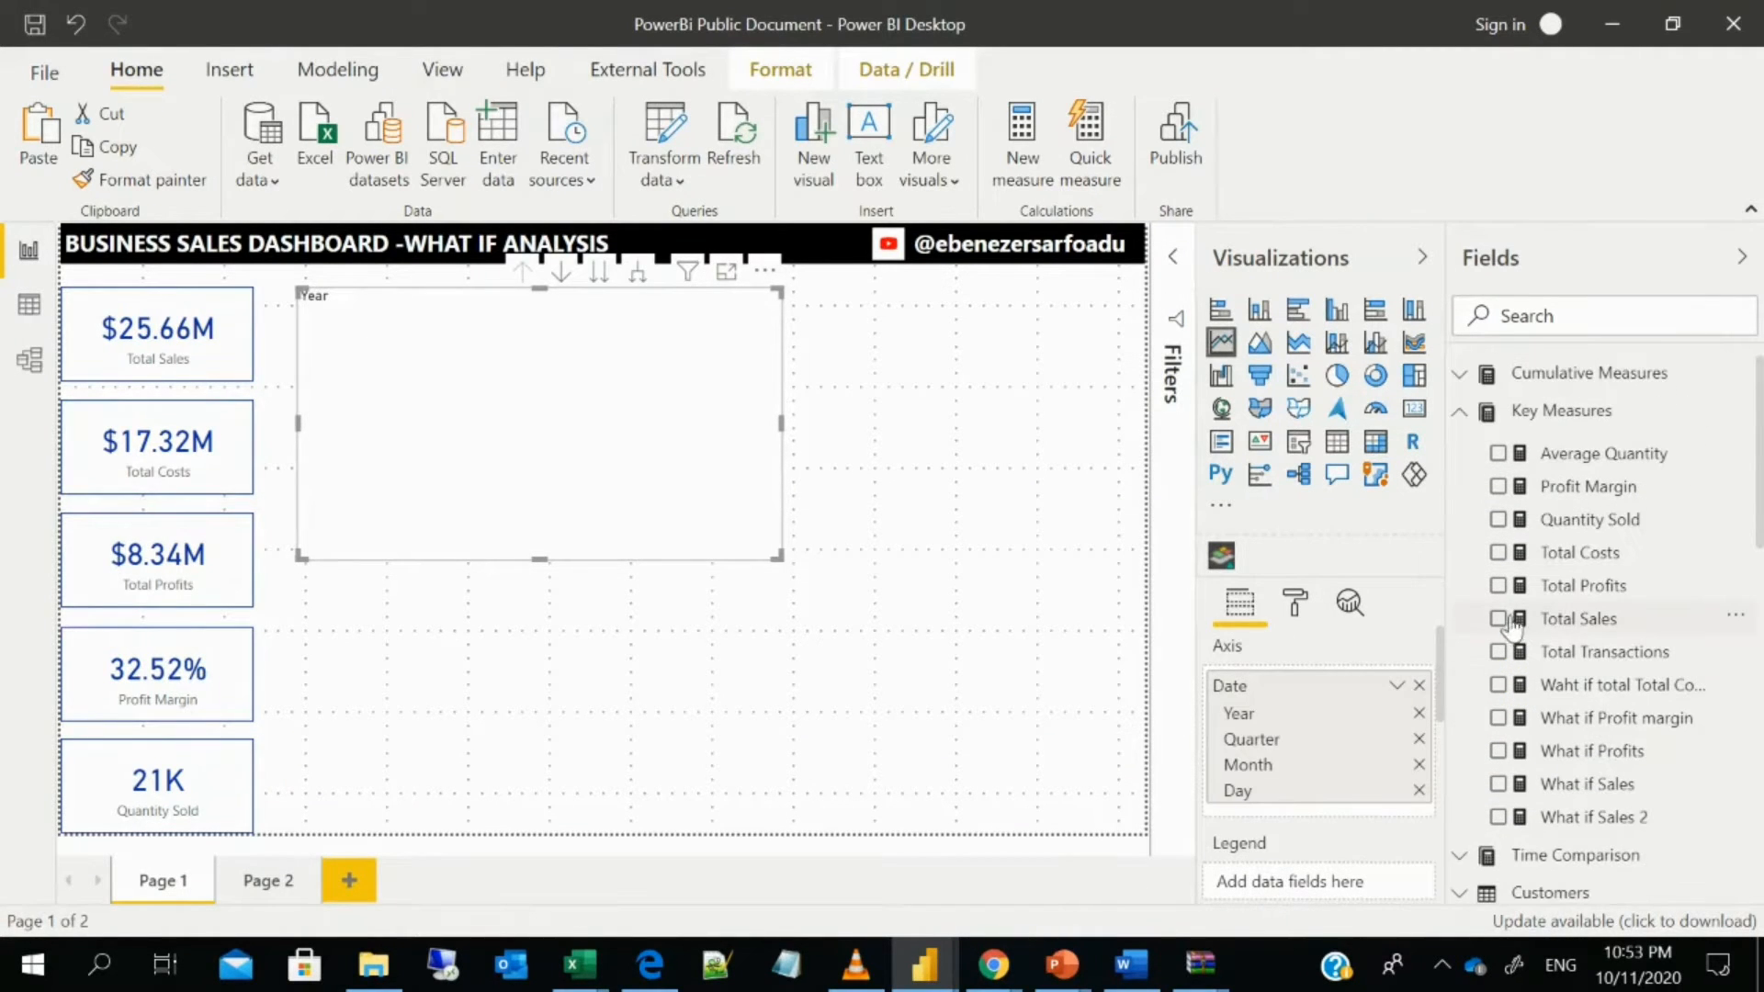
{"action": "left_click", "coordinate": [1498, 619]}
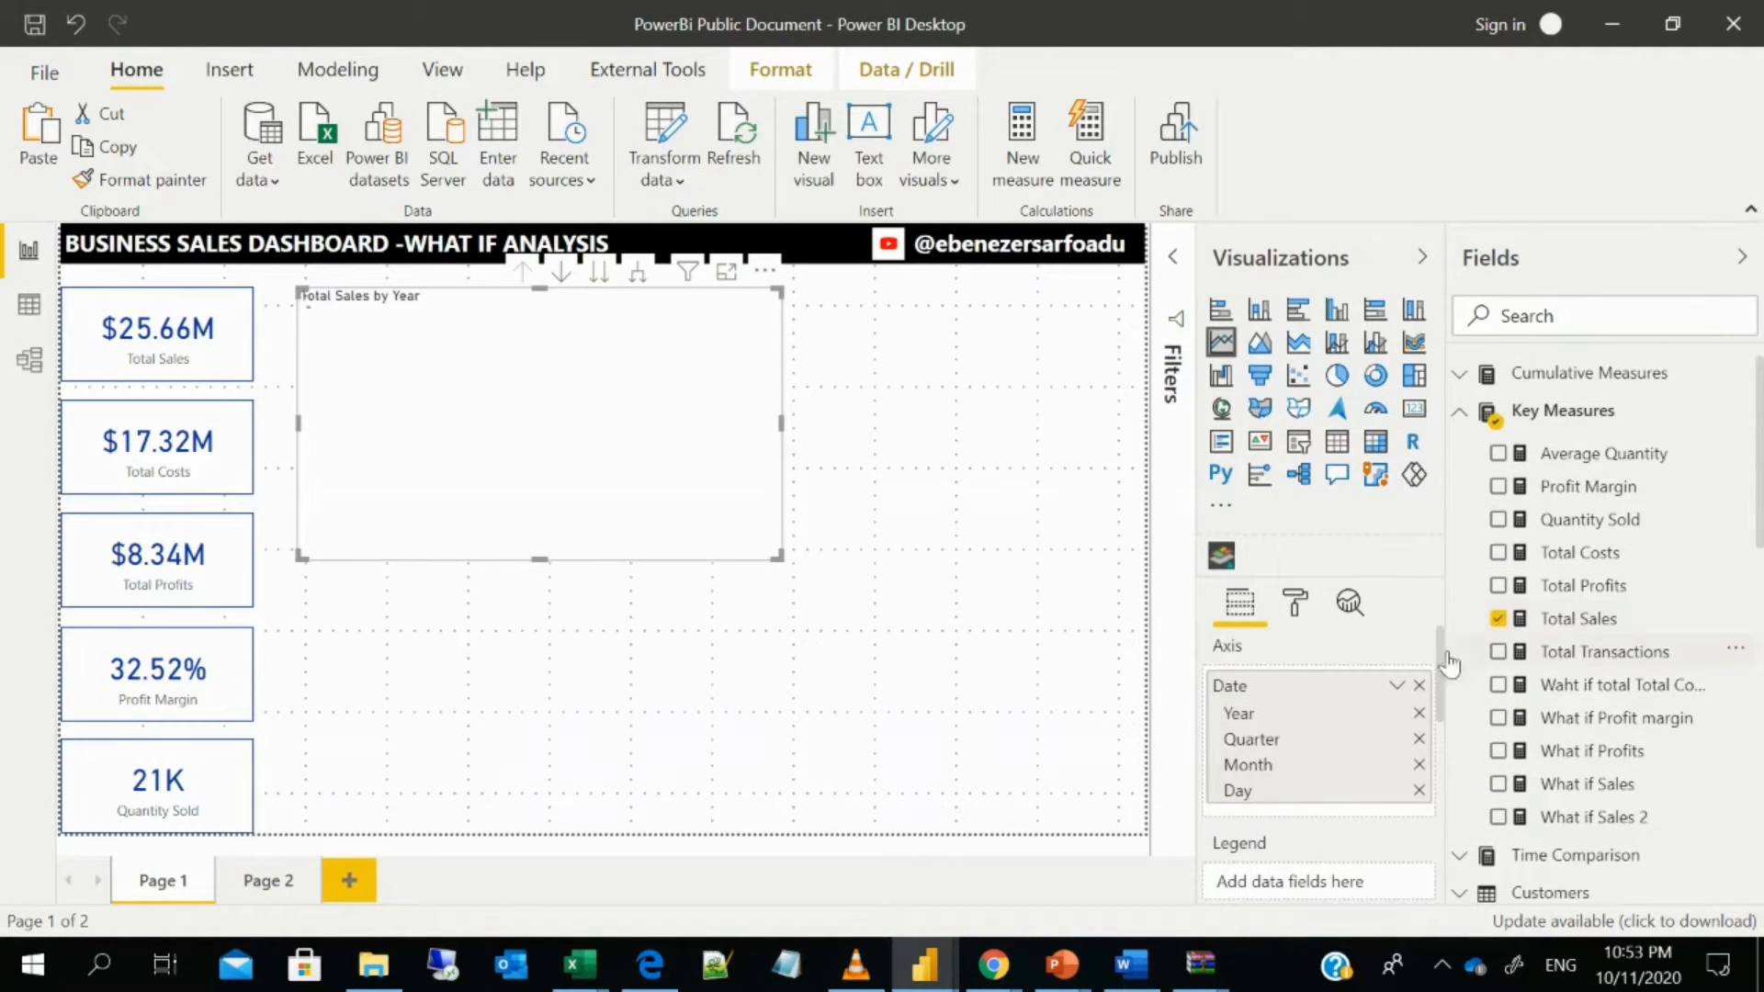
- Remove the Day and Quarter levels from the line chart's date axis and expand the hierarchy down to Year and Month
{"action": "left_click", "coordinate": [1420, 791]}
{"action": "left_click", "coordinate": [1419, 740]}
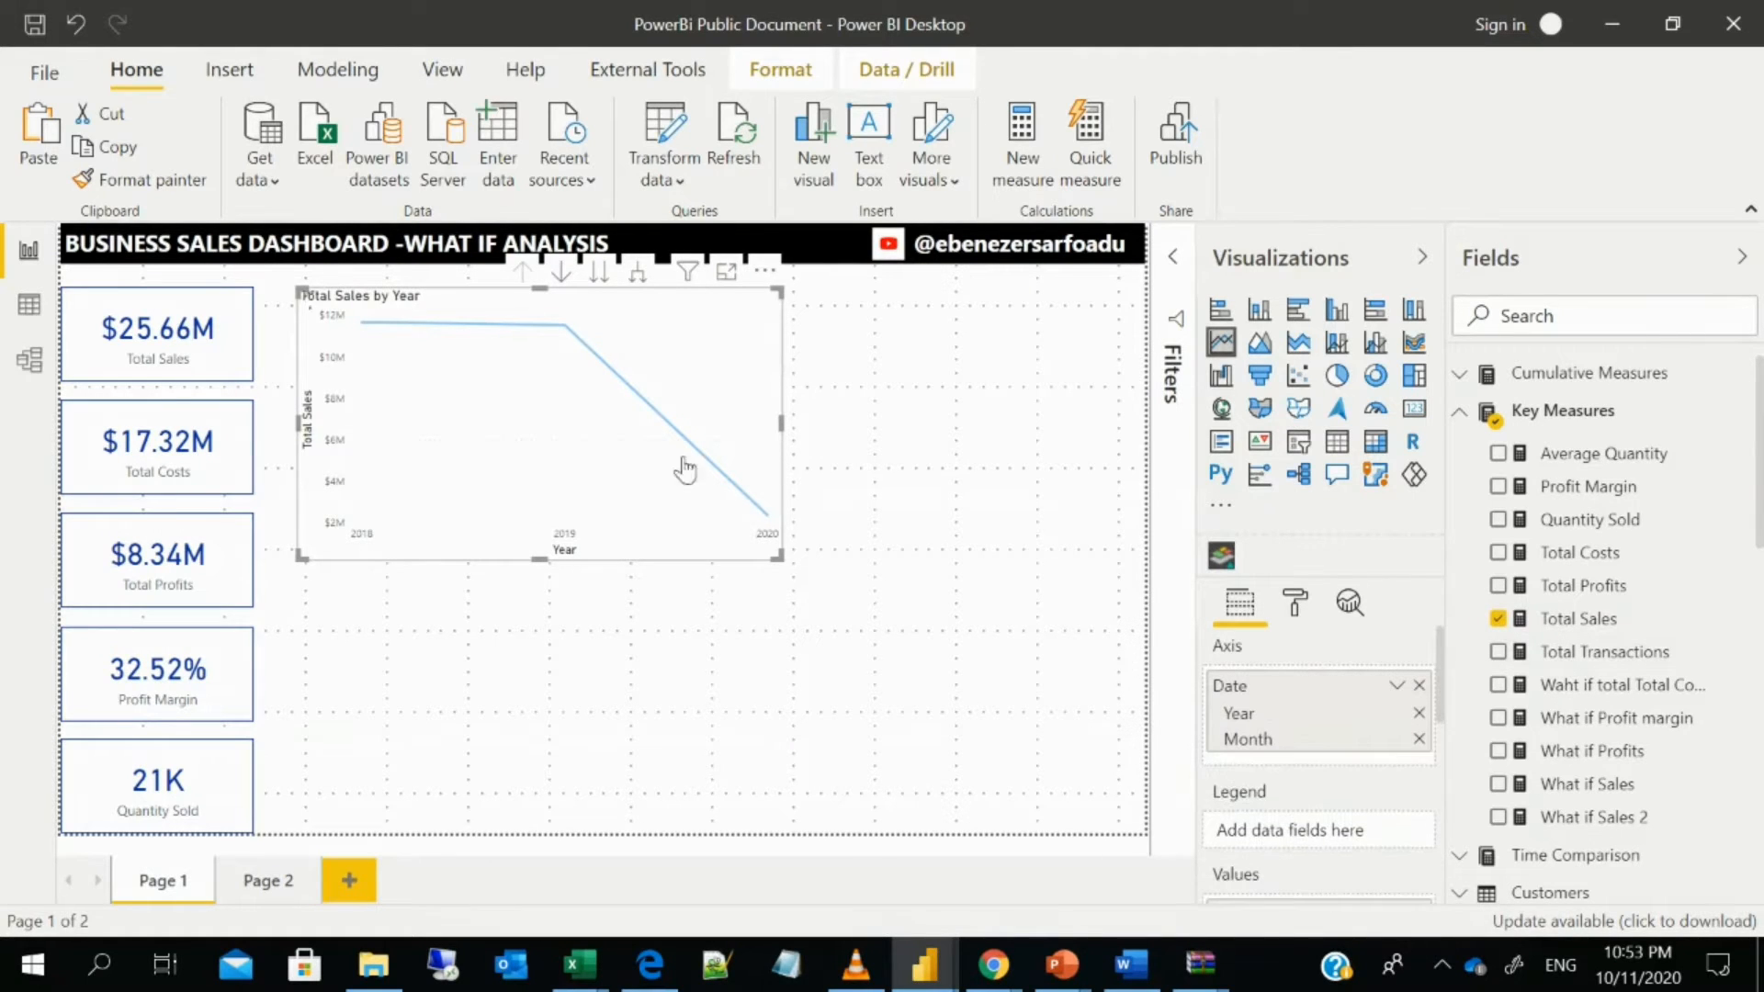
{"action": "left_click", "coordinate": [639, 275]}
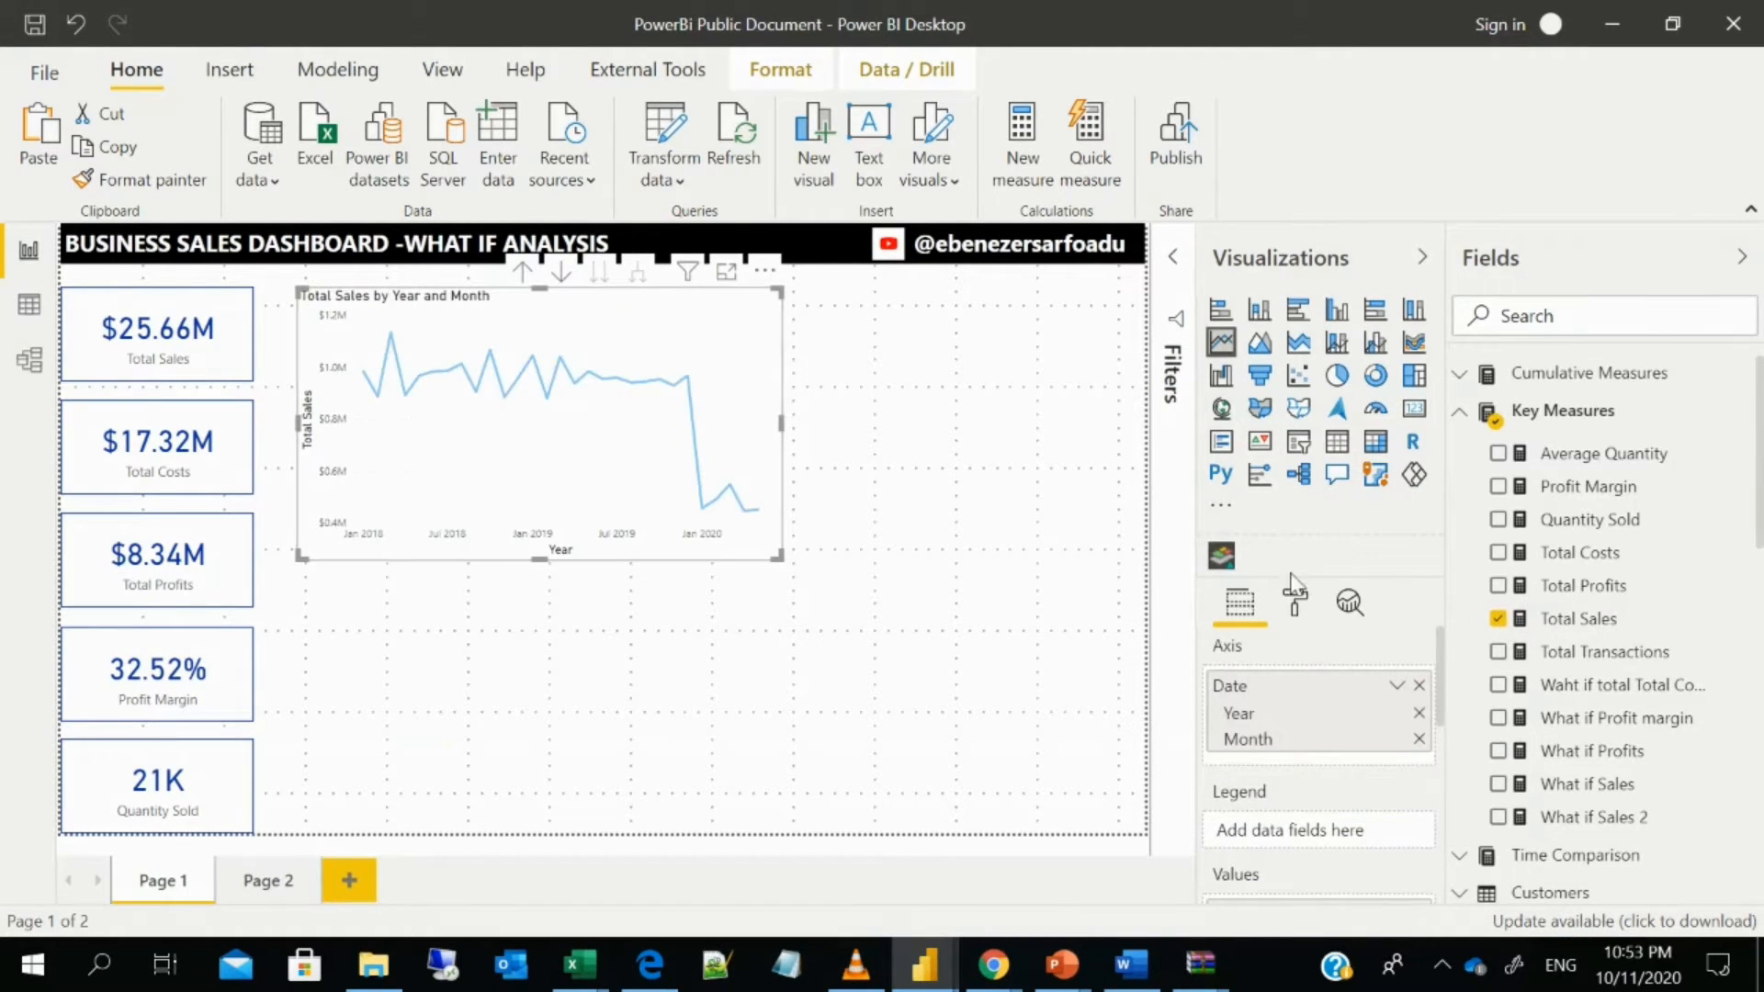
- Set the Total Sales line's data color to dark blue in the line chart
{"action": "left_click", "coordinate": [1298, 606]}
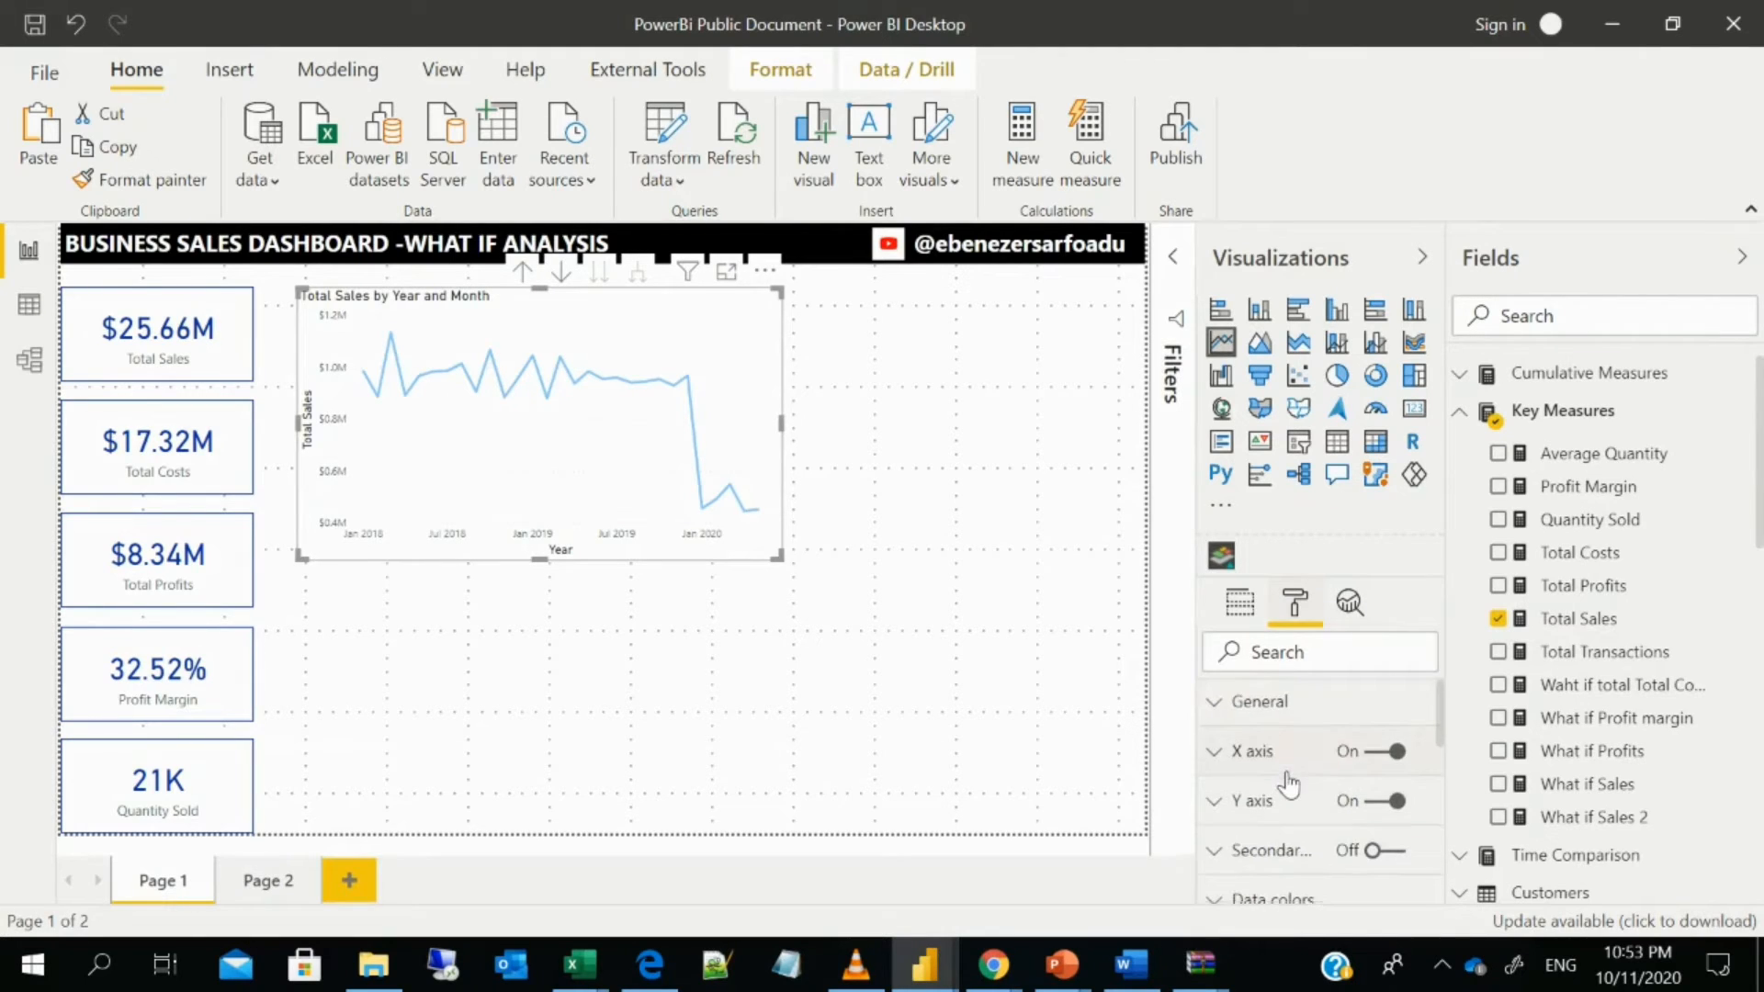
{"action": "scroll", "coordinate": [1286, 772], "scroll_direction": "down", "scroll_amount": 3}
{"action": "left_click", "coordinate": [1291, 730]}
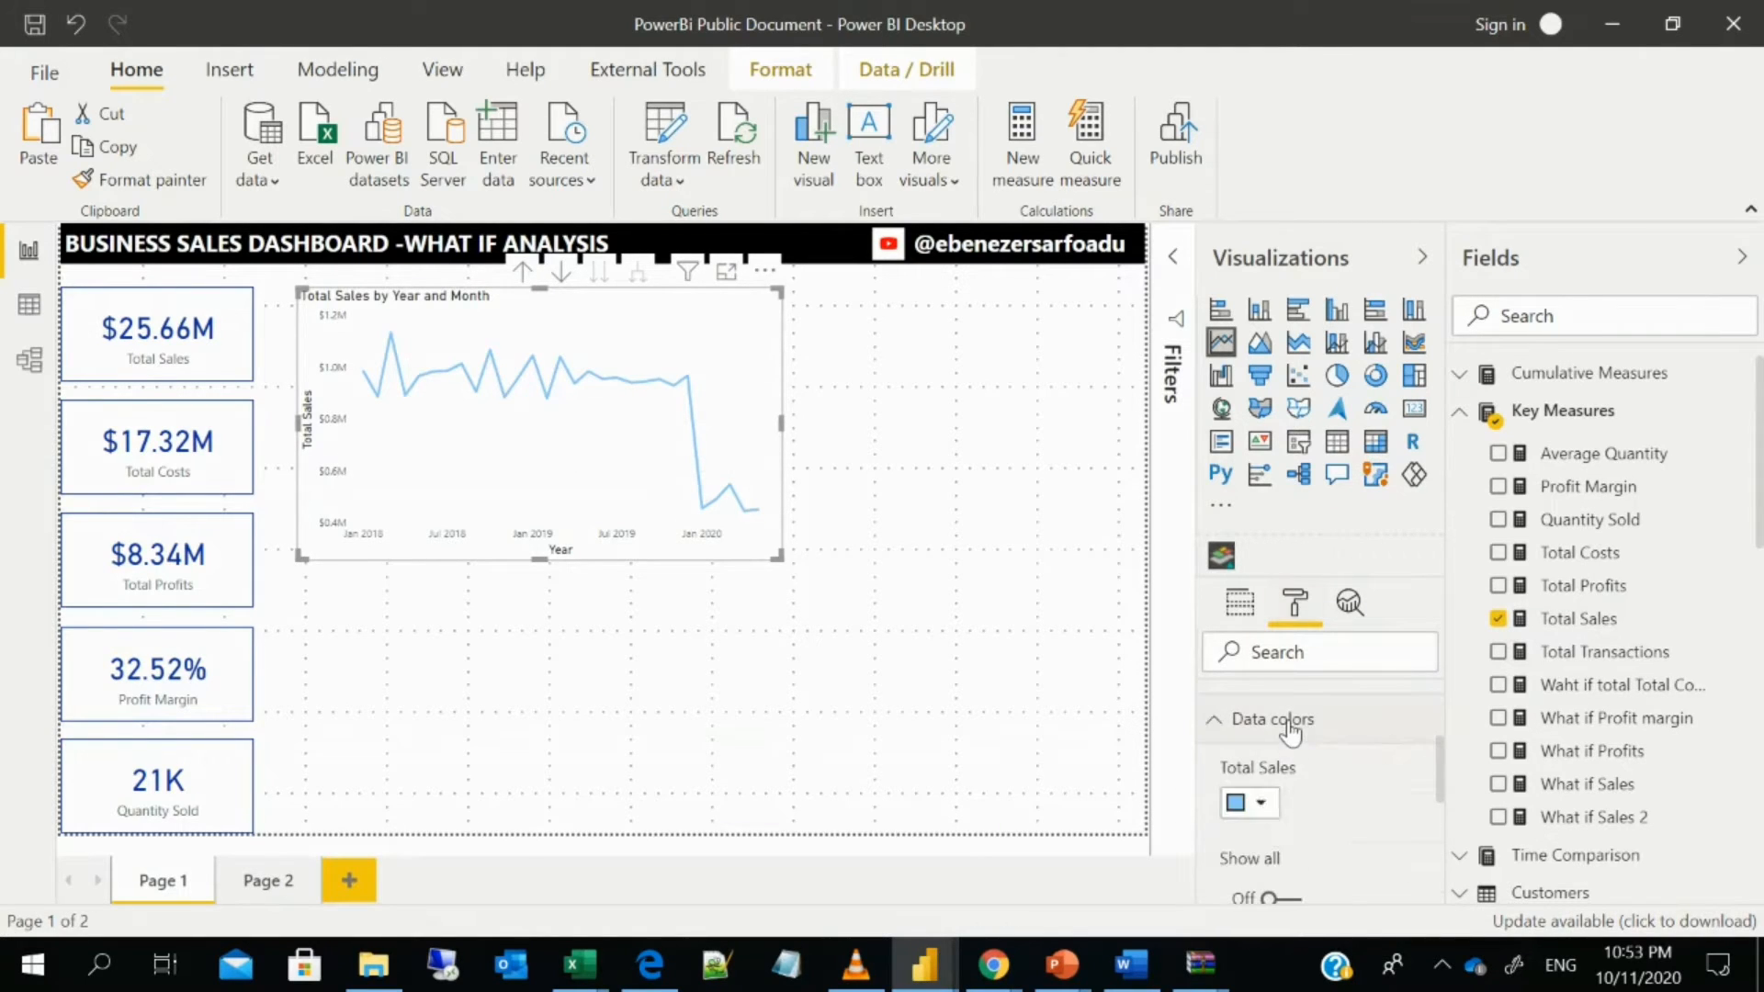
{"action": "left_click", "coordinate": [1255, 808]}
{"action": "left_click", "coordinate": [1229, 698]}
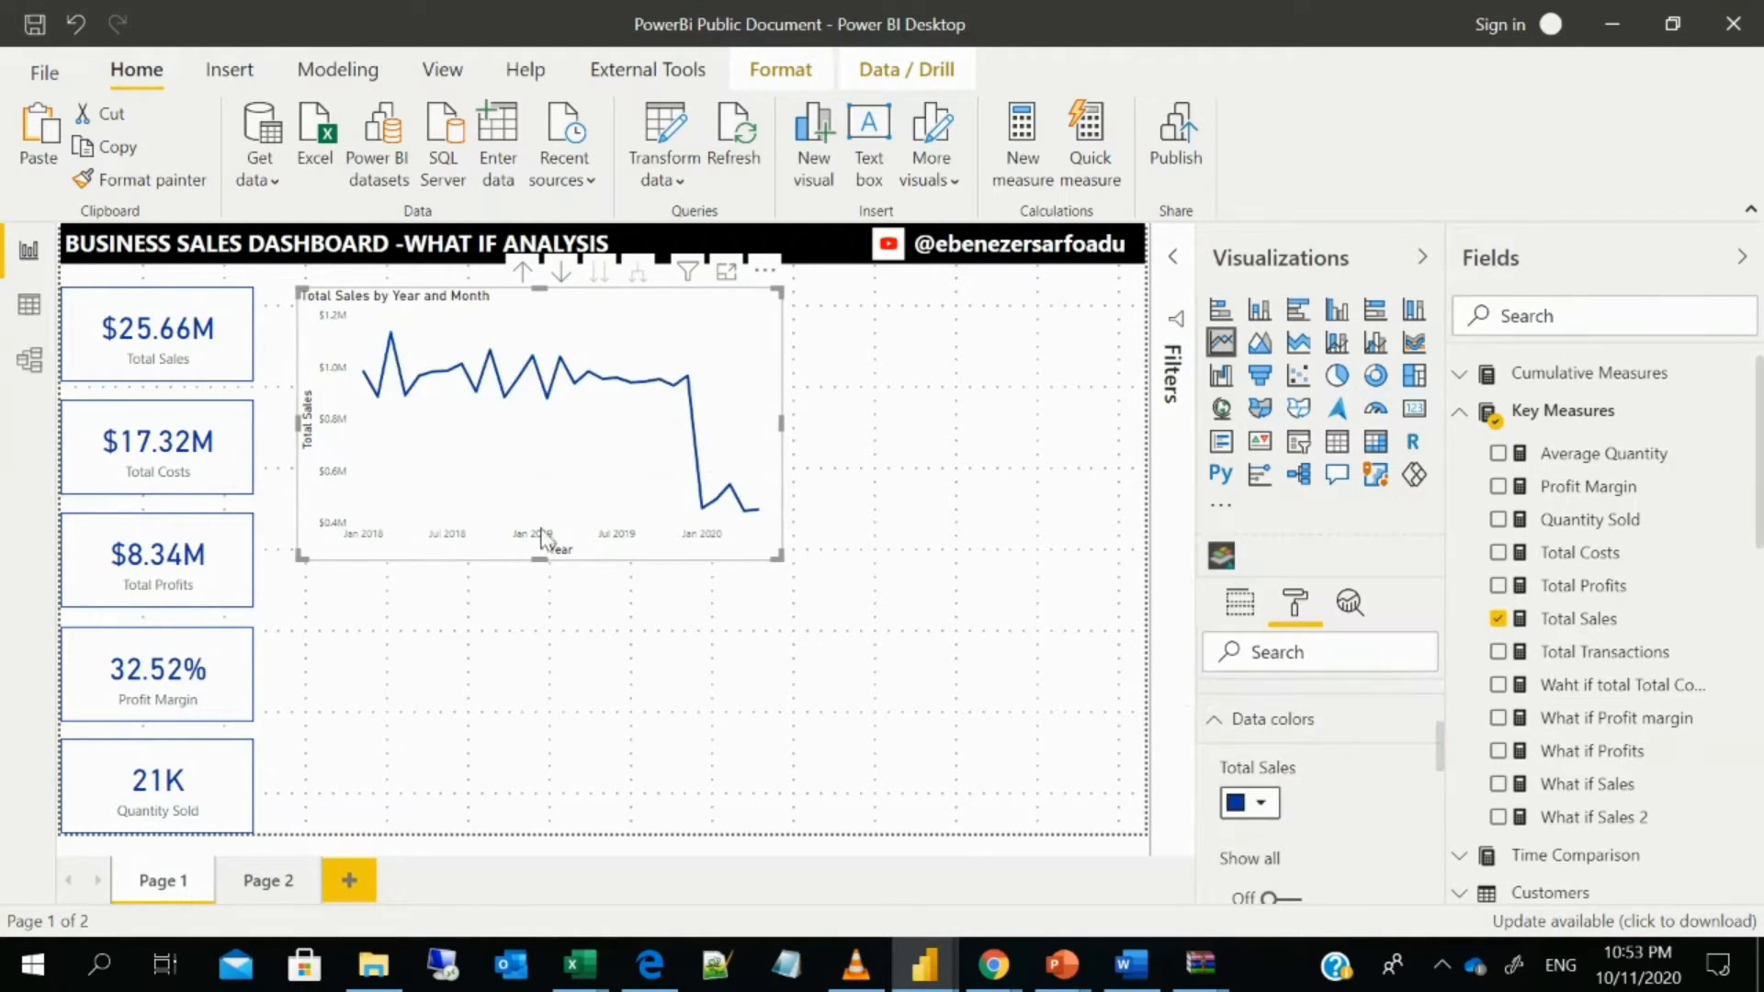
{"action": "left_click", "coordinate": [868, 632]}
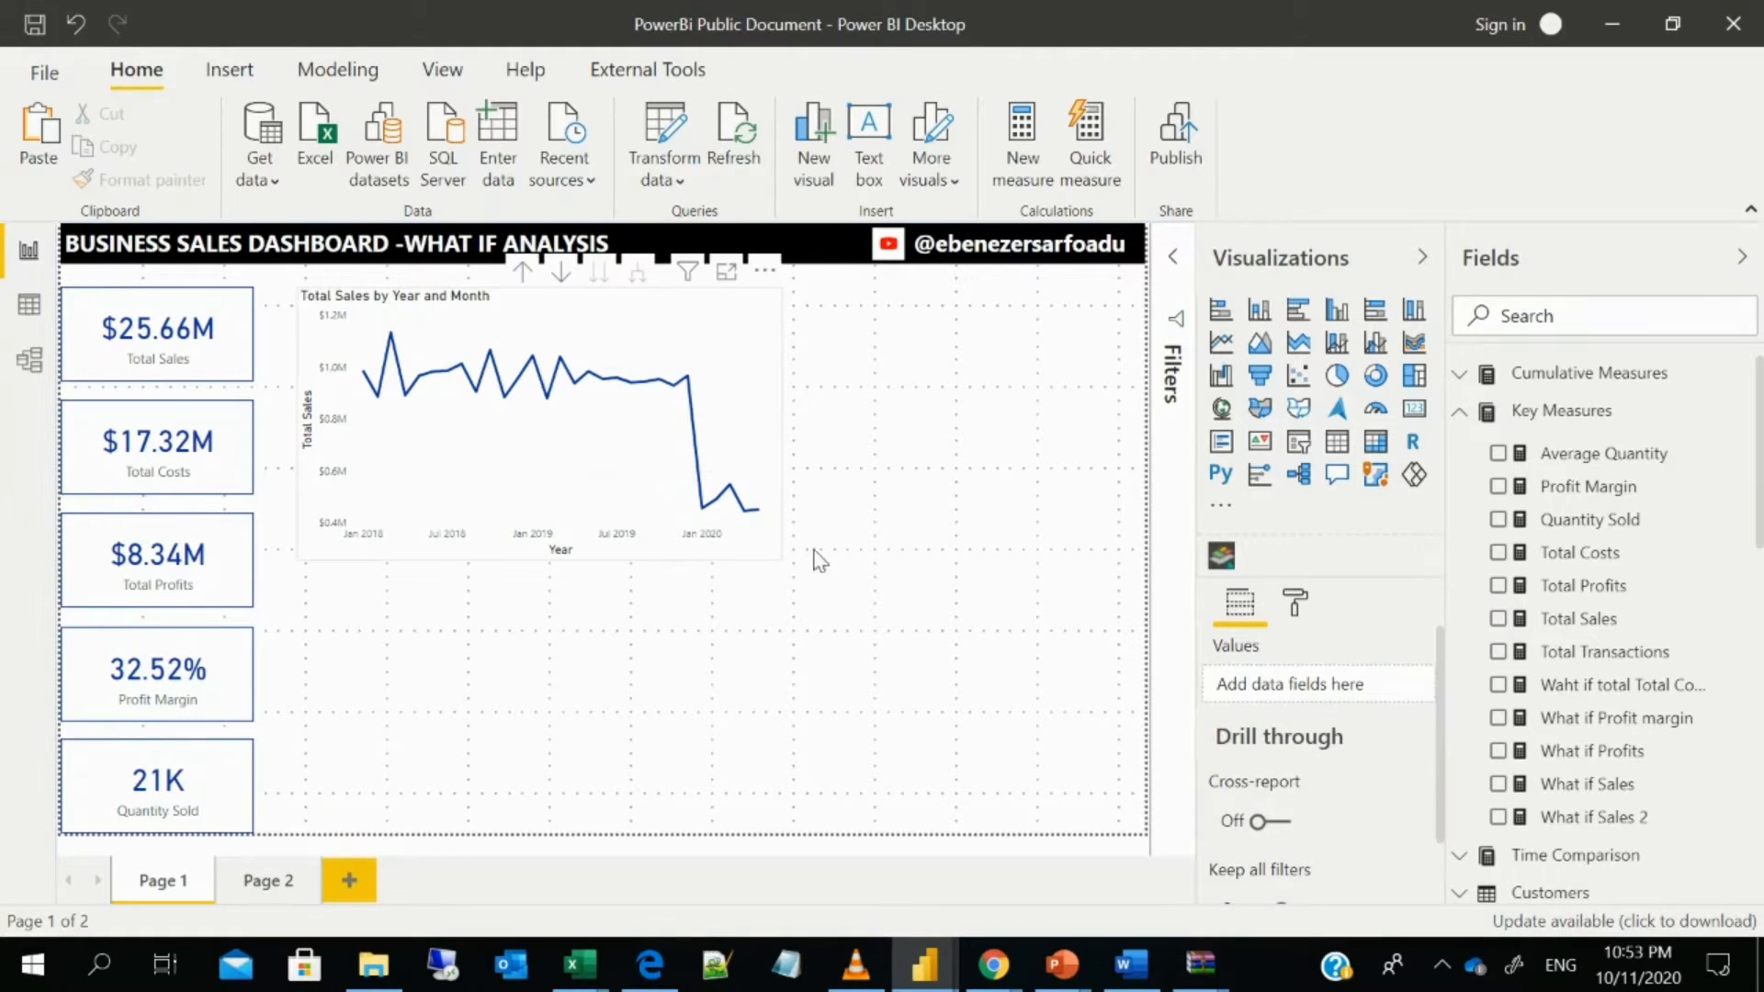
- Turn on the border of the Total Sales by Year and Month line chart and set its color to dark blue
{"action": "left_click", "coordinate": [763, 541]}
{"action": "left_click", "coordinate": [1295, 601]}
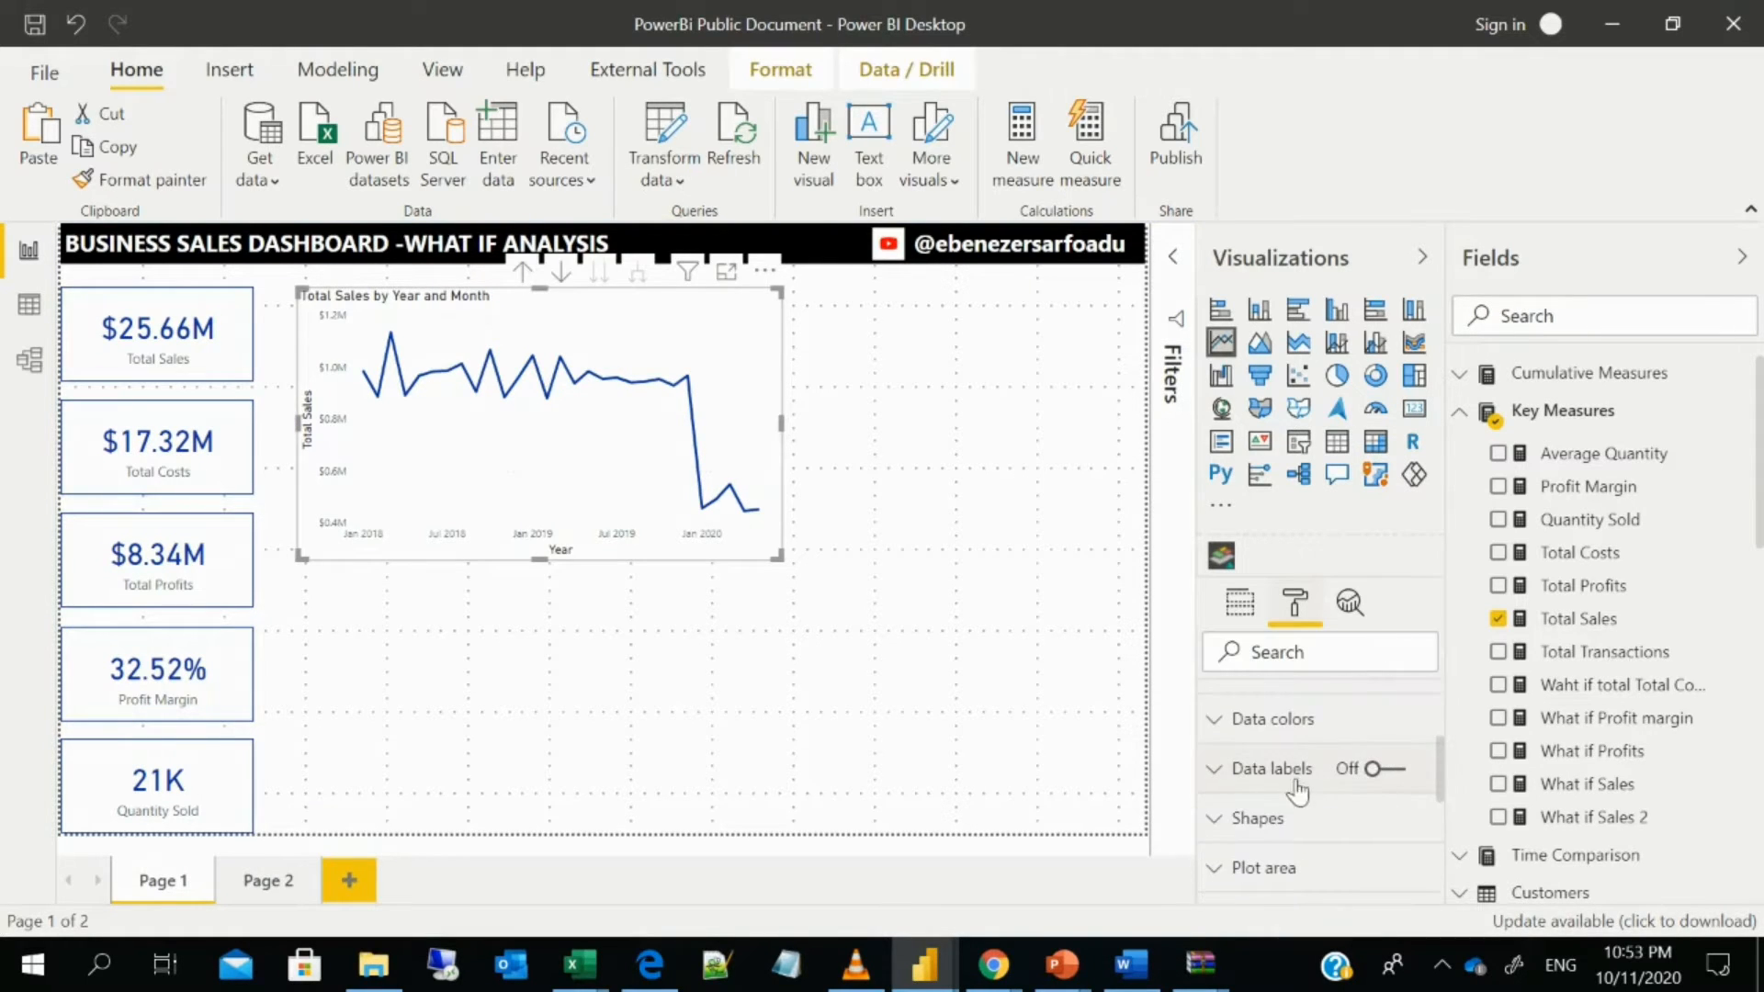
{"action": "scroll", "coordinate": [1311, 772], "scroll_direction": "down", "scroll_amount": 2}
{"action": "scroll", "coordinate": [1309, 790], "scroll_direction": "down", "scroll_amount": 3}
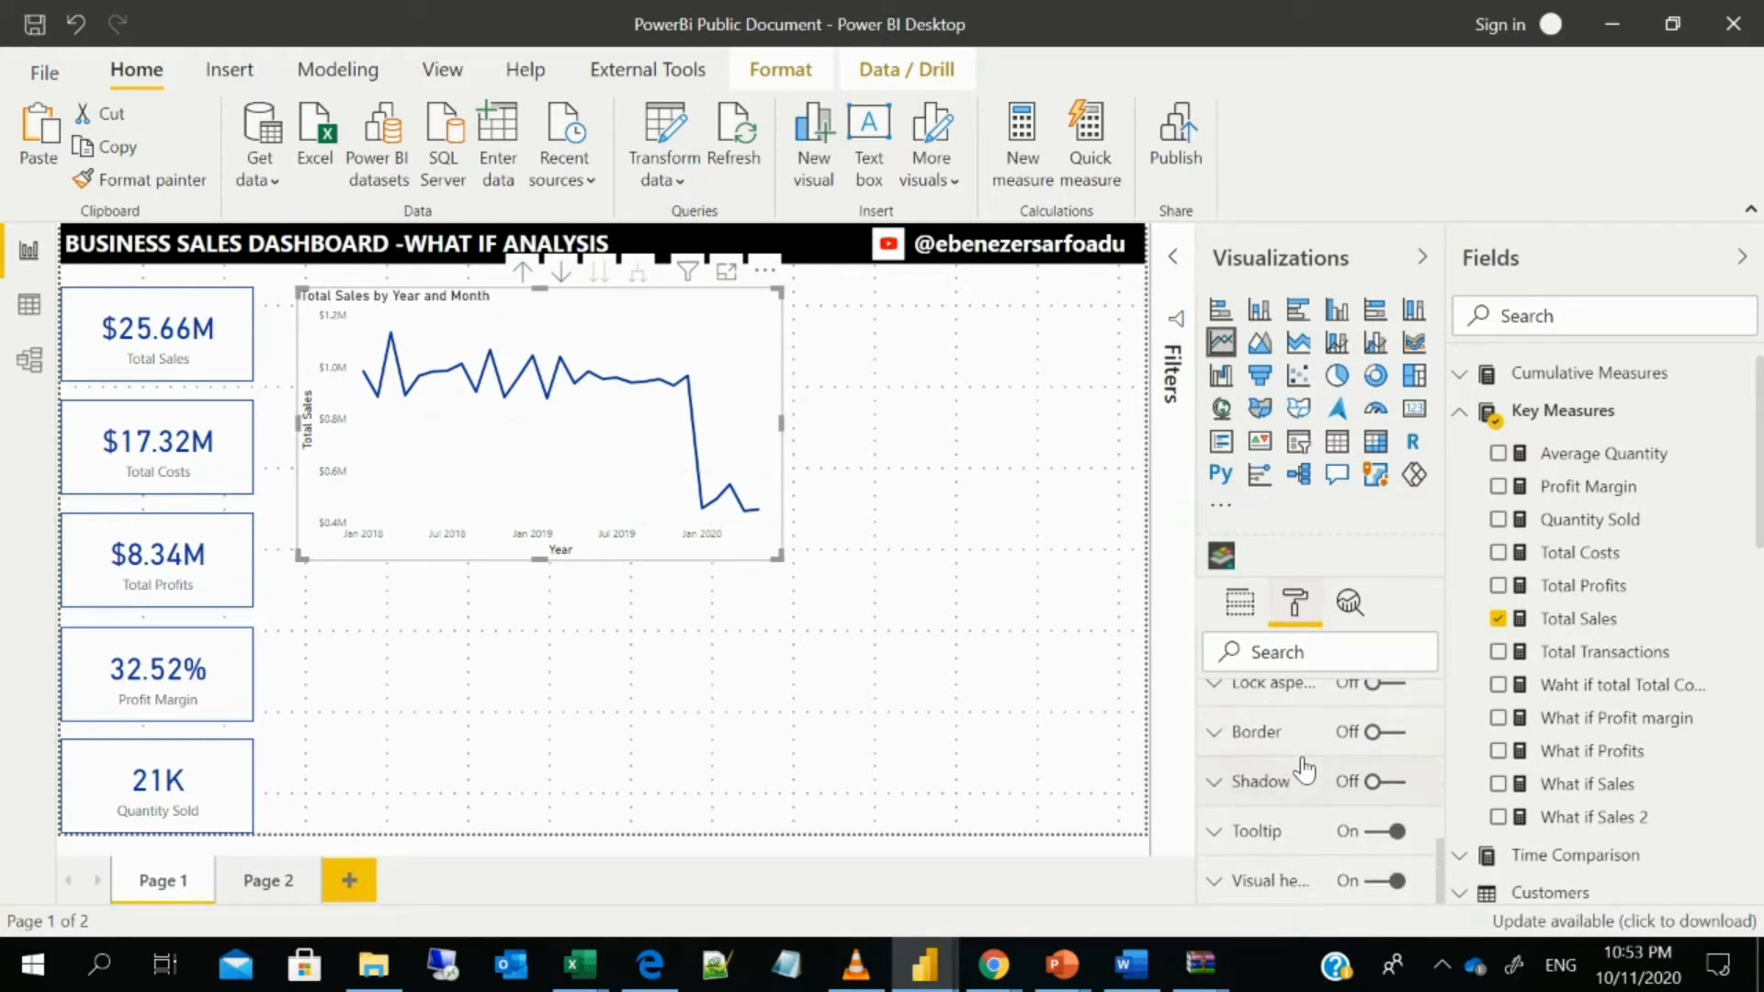
{"action": "left_click", "coordinate": [1389, 733]}
{"action": "left_click", "coordinate": [1257, 732]}
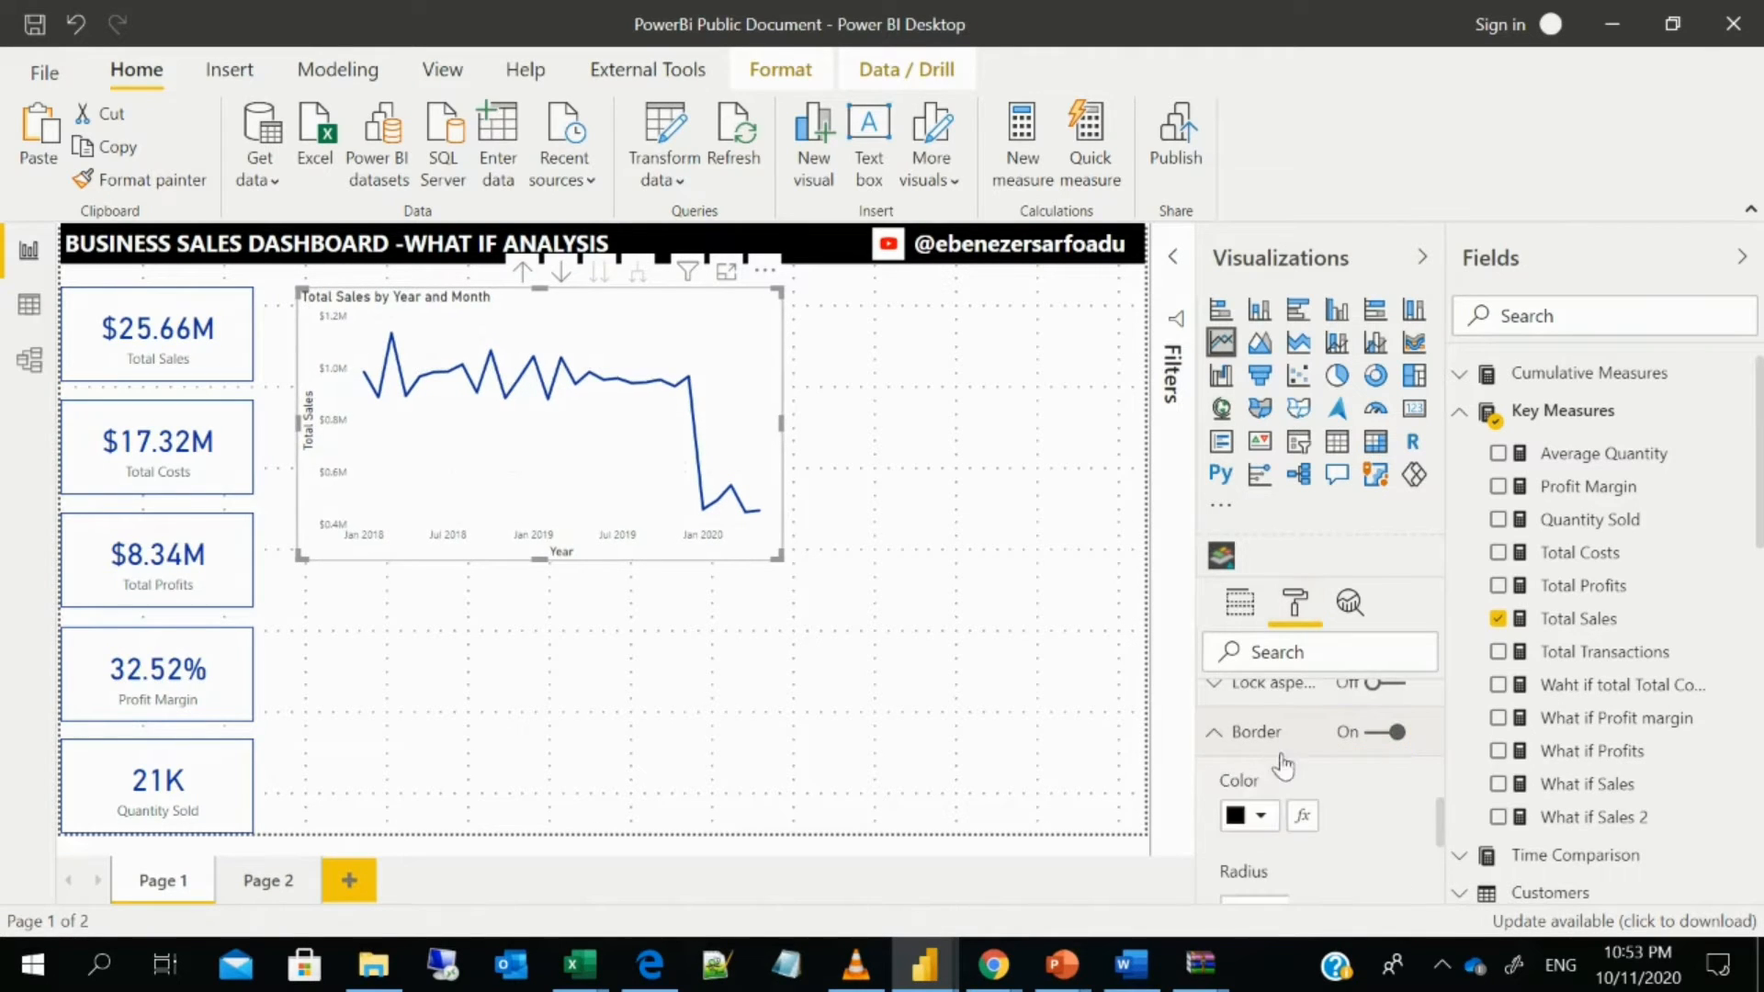
{"action": "left_click", "coordinate": [1260, 816]}
{"action": "left_click", "coordinate": [1239, 709]}
- Make the line chart slightly narrower and shorter to free space beside it, then deselect it
{"action": "left_click_drag", "start_coordinate": [779, 557], "coordinate": [733, 549]}
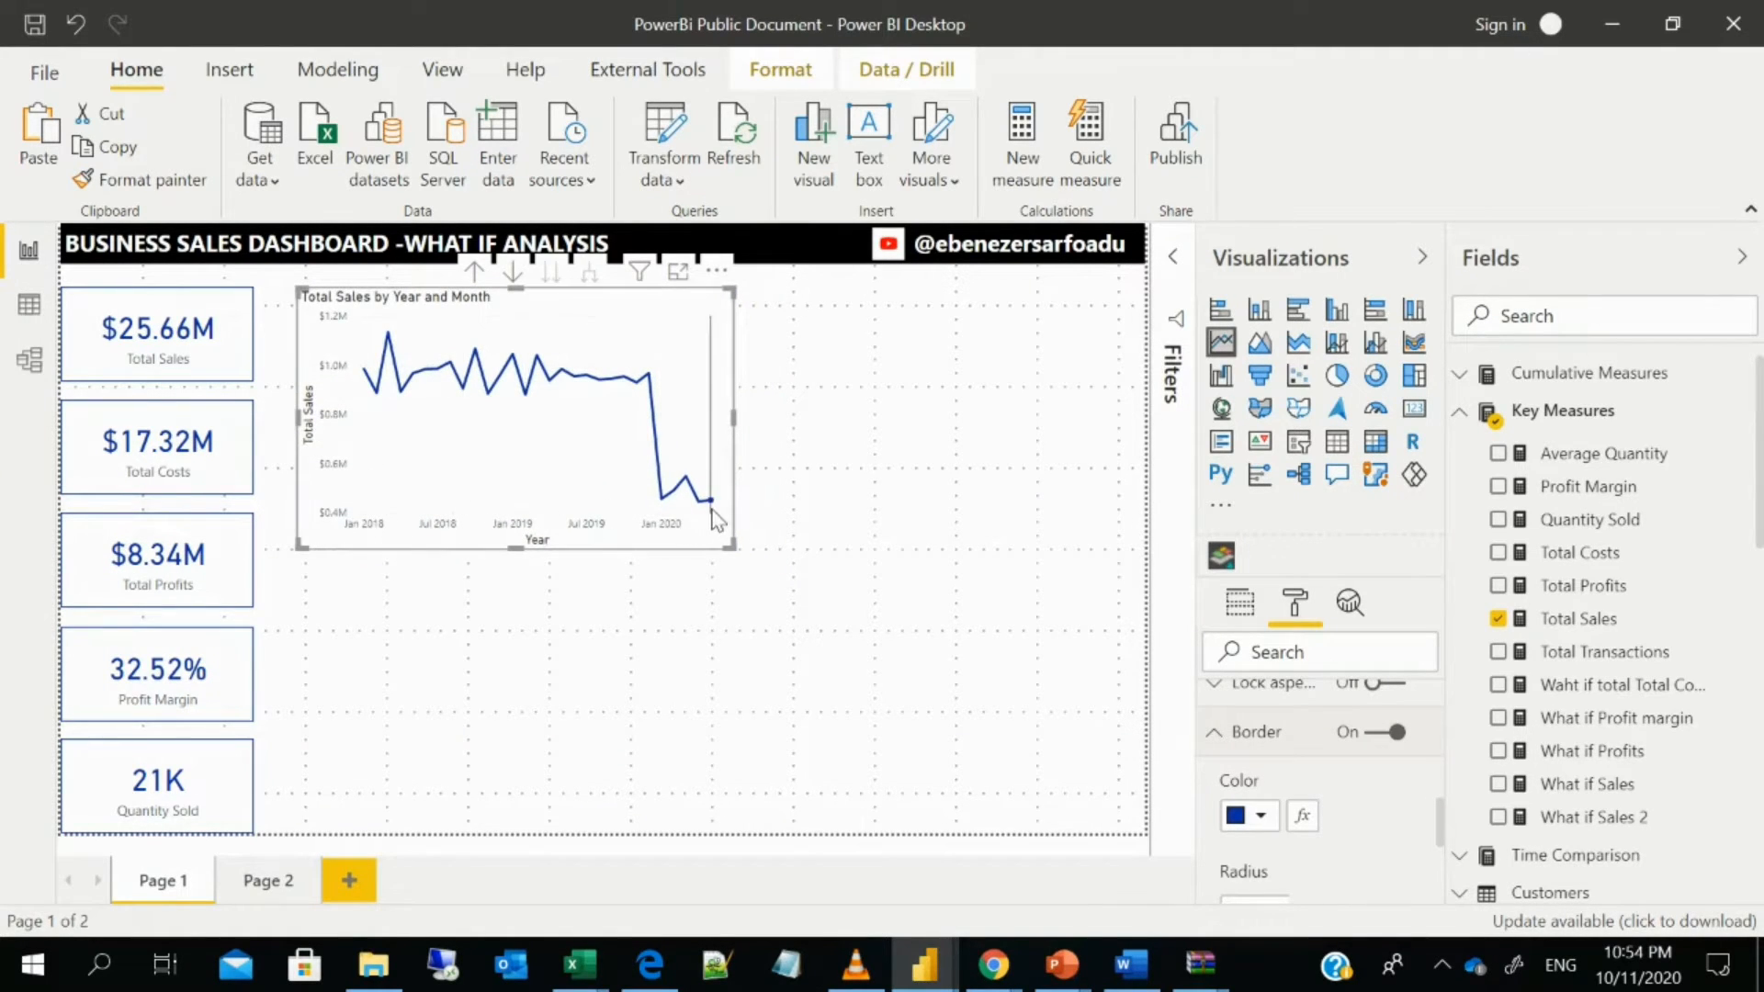
{"action": "mouse_move", "coordinate": [717, 519]}
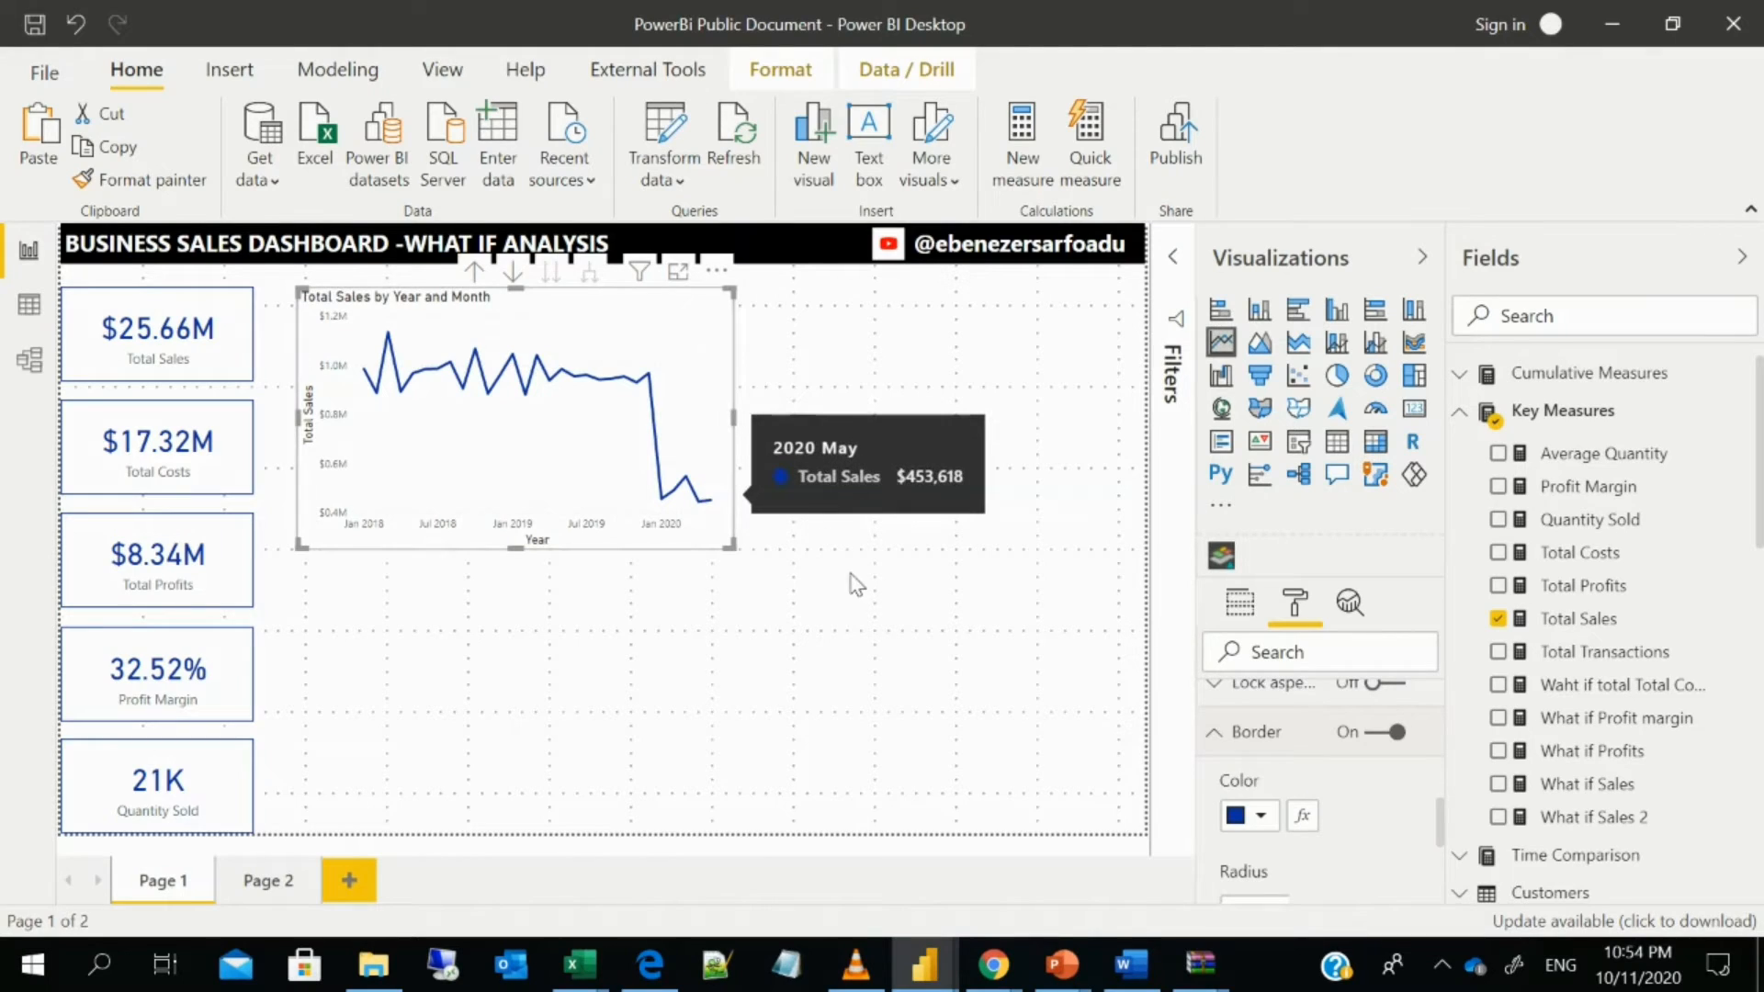
{"action": "left_click", "coordinate": [625, 554]}
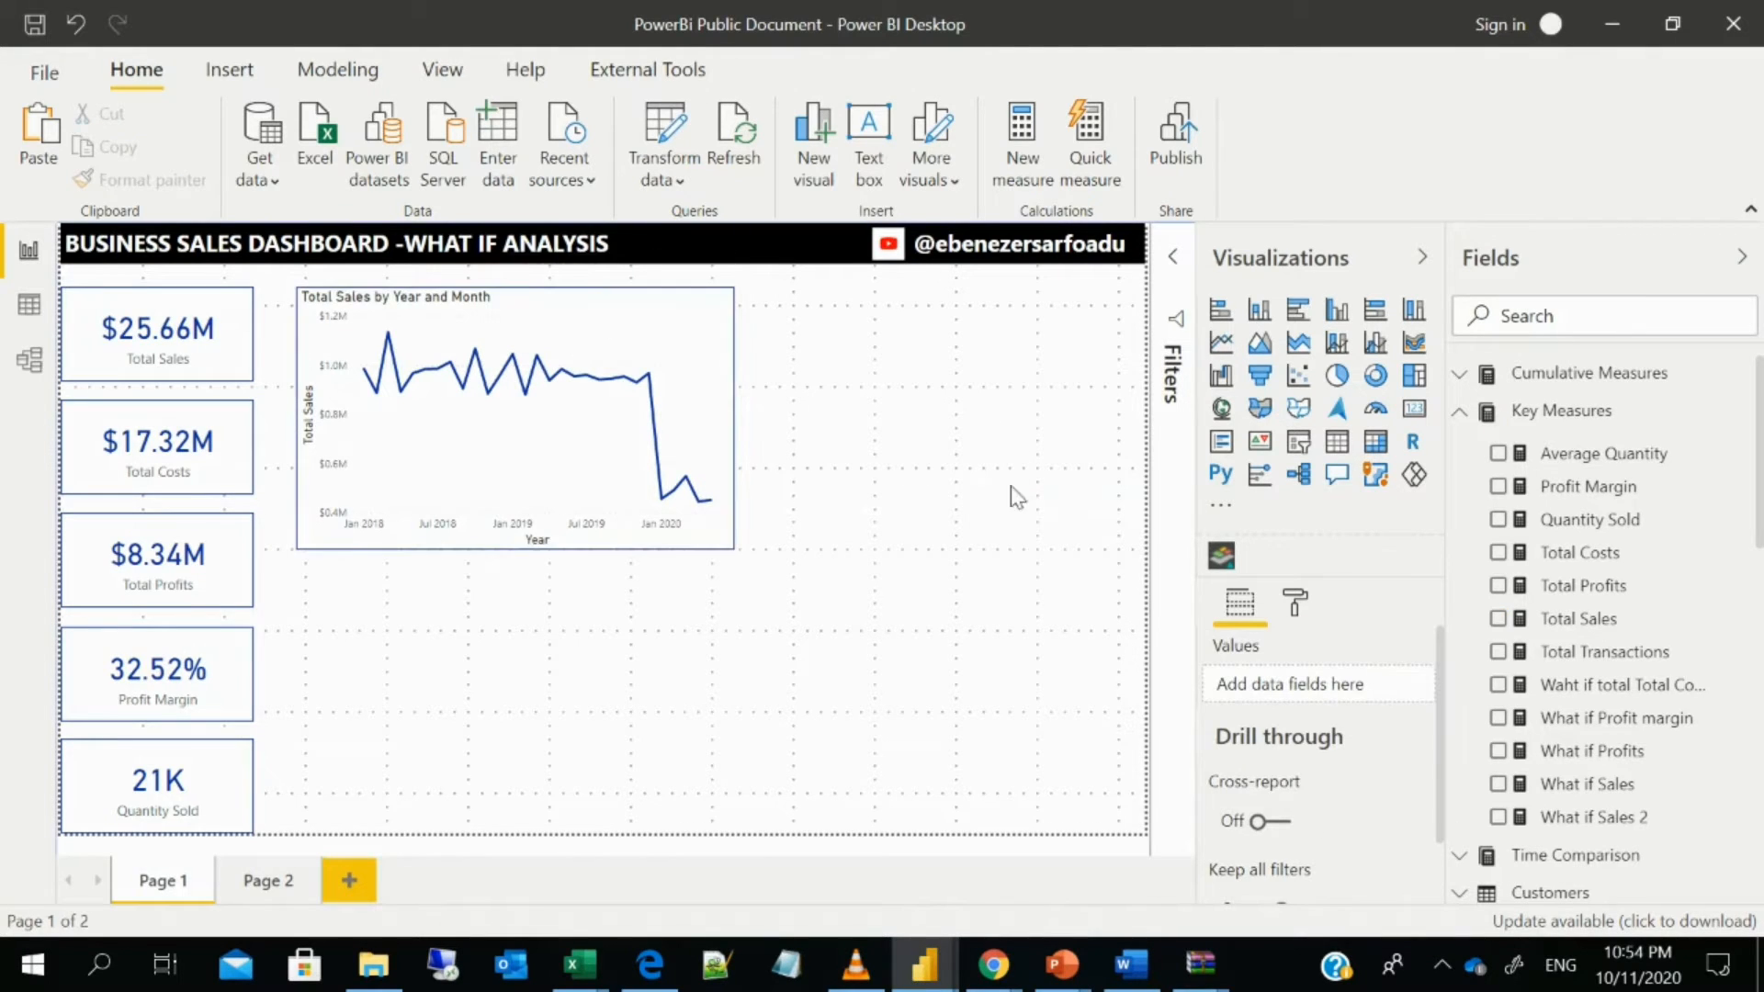
- Duplicate the line chart and fit the copy between the original and the page edge, aligned with the original's upper and lower edges
{"action": "left_click", "coordinate": [704, 308]}
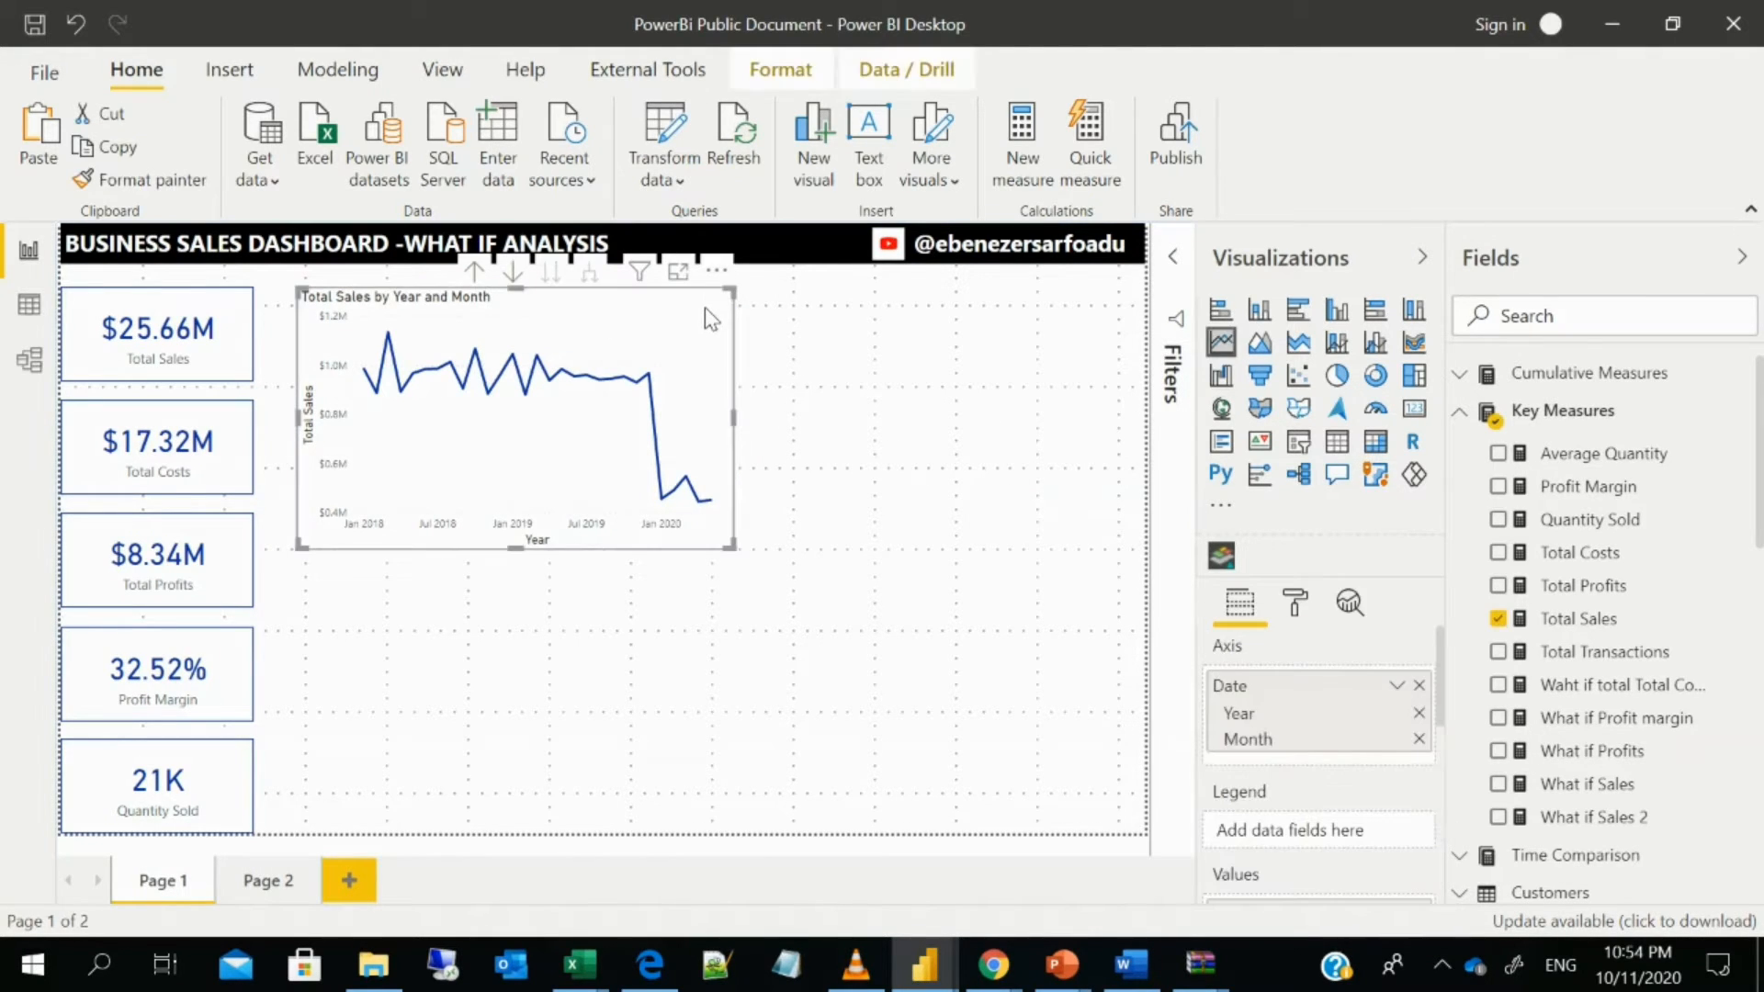
{"action": "key", "text": "ctrl+v"}
{"action": "left_click_drag", "start_coordinate": [740, 316], "coordinate": [1142, 318]}
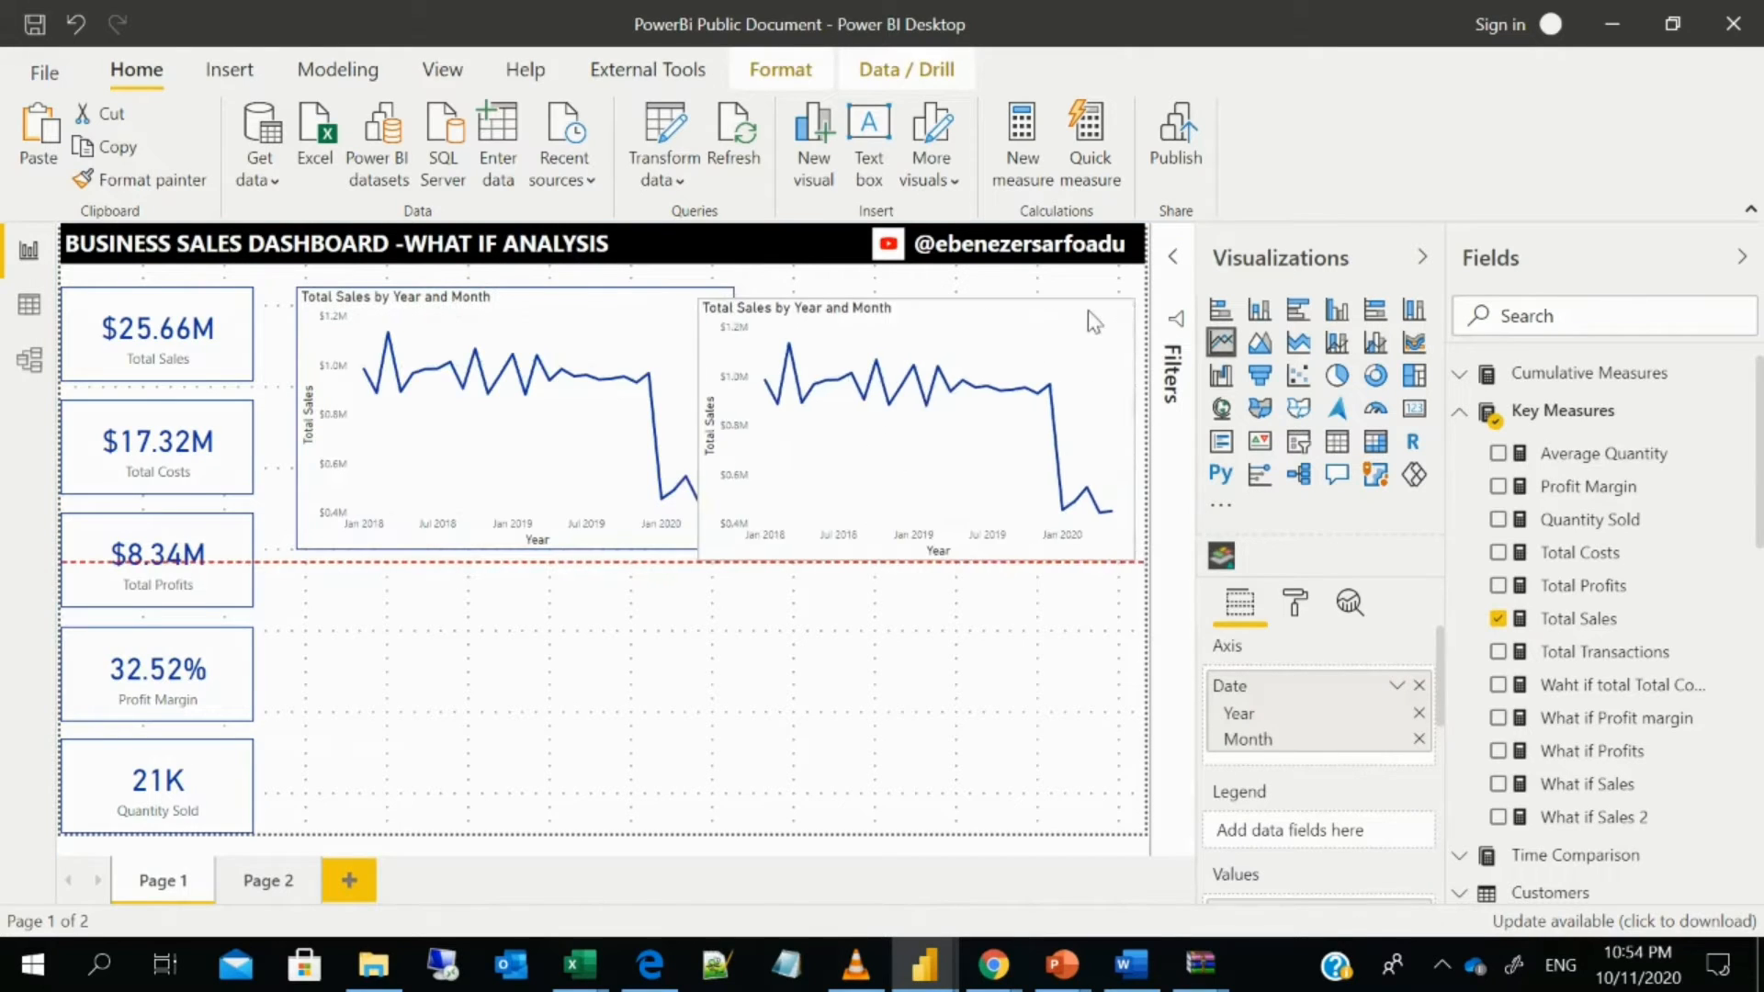
{"action": "left_click_drag", "start_coordinate": [707, 556], "coordinate": [753, 538]}
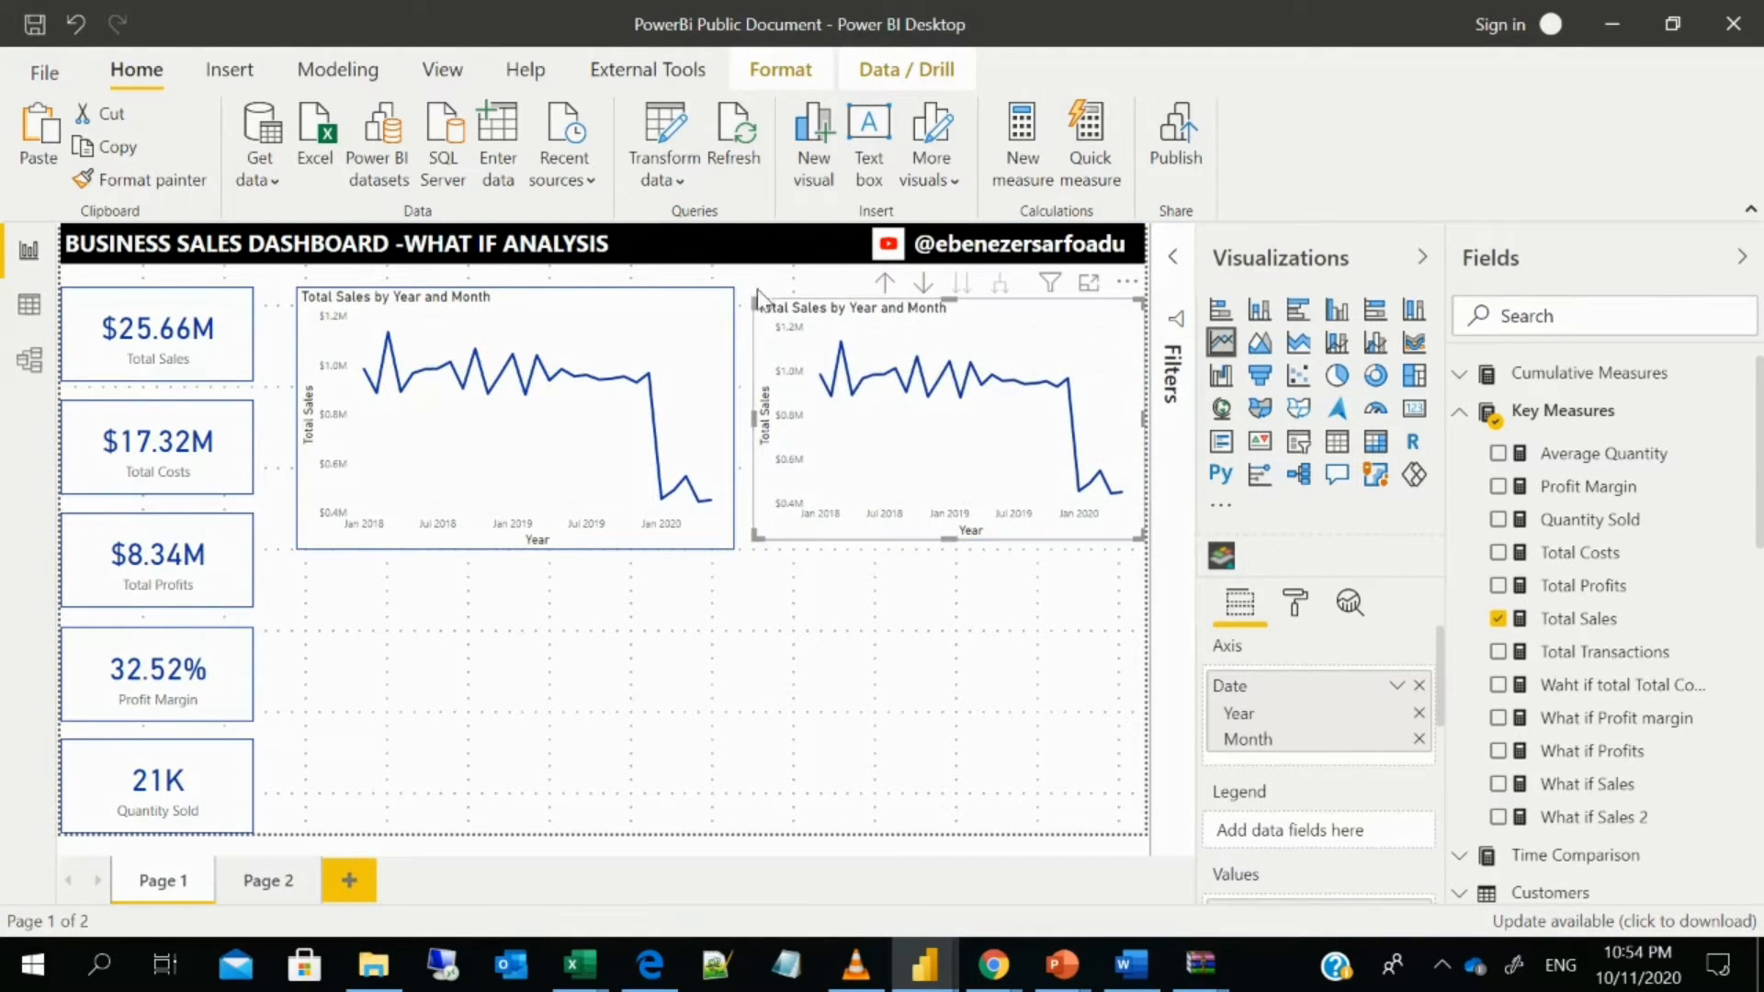
{"action": "left_click_drag", "start_coordinate": [757, 301], "coordinate": [751, 288]}
{"action": "left_click_drag", "start_coordinate": [751, 535], "coordinate": [754, 549]}
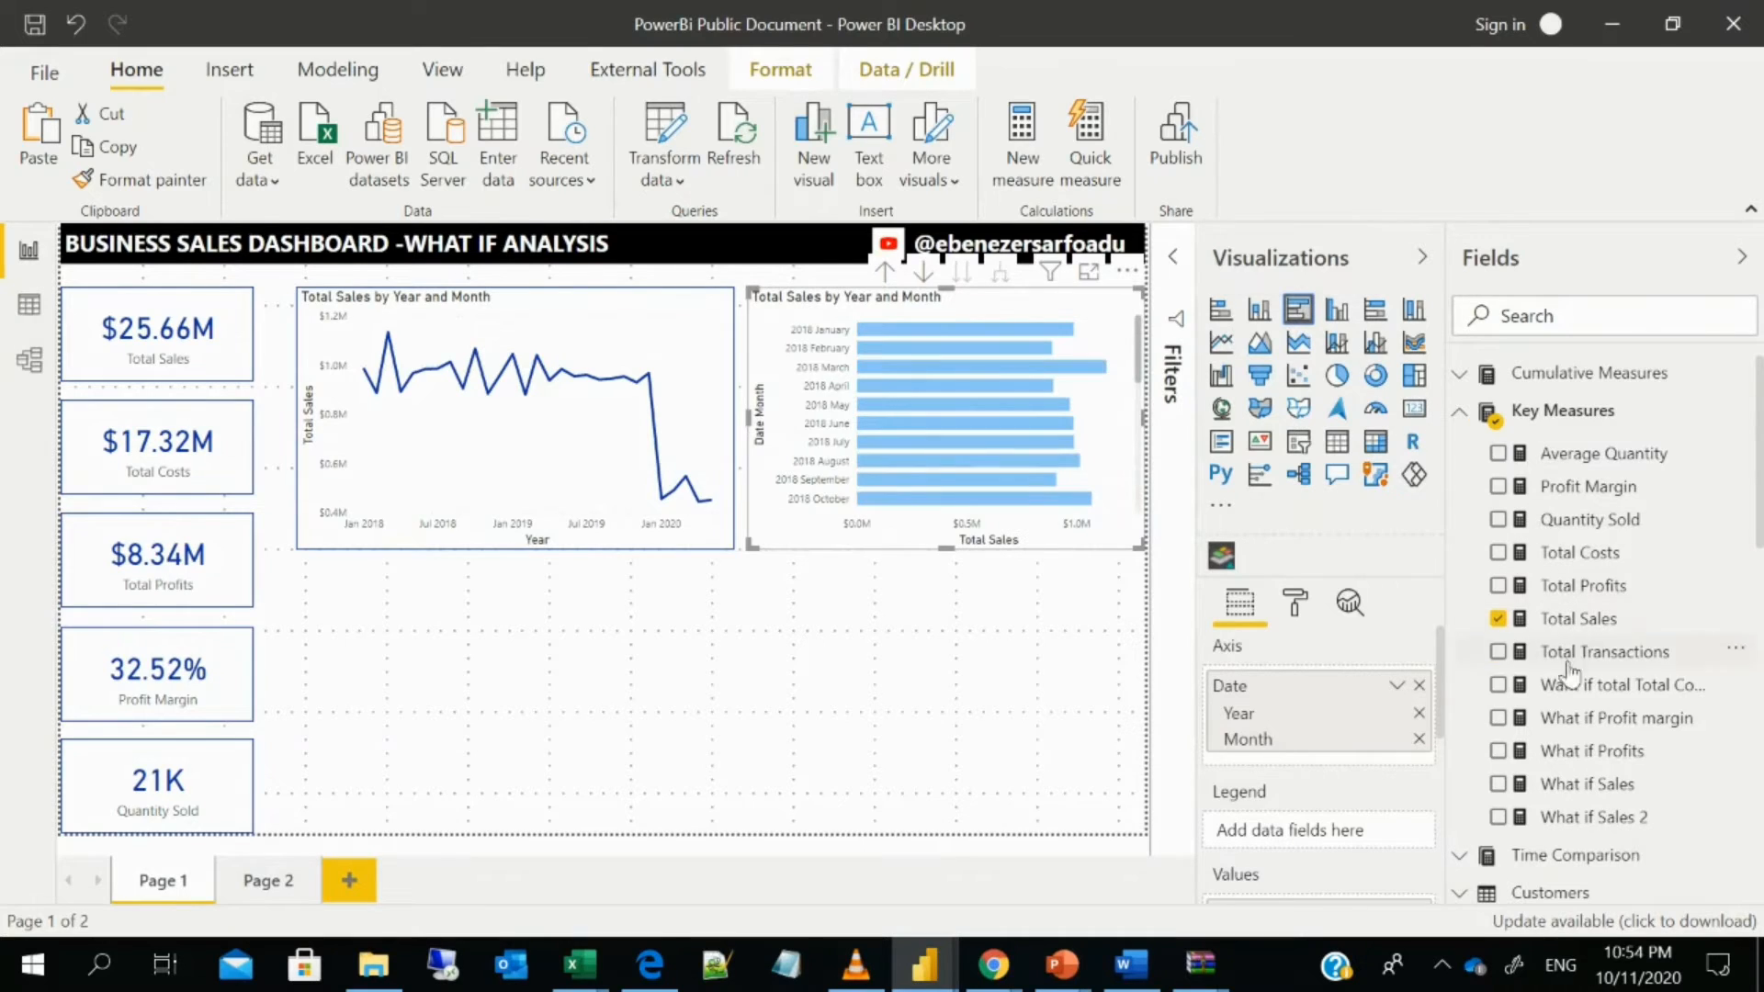
- Replace Date with Salesperson Name from the Salespeople table on the copied chart's axis
{"action": "scroll", "coordinate": [1562, 684], "scroll_direction": "down", "scroll_amount": 4}
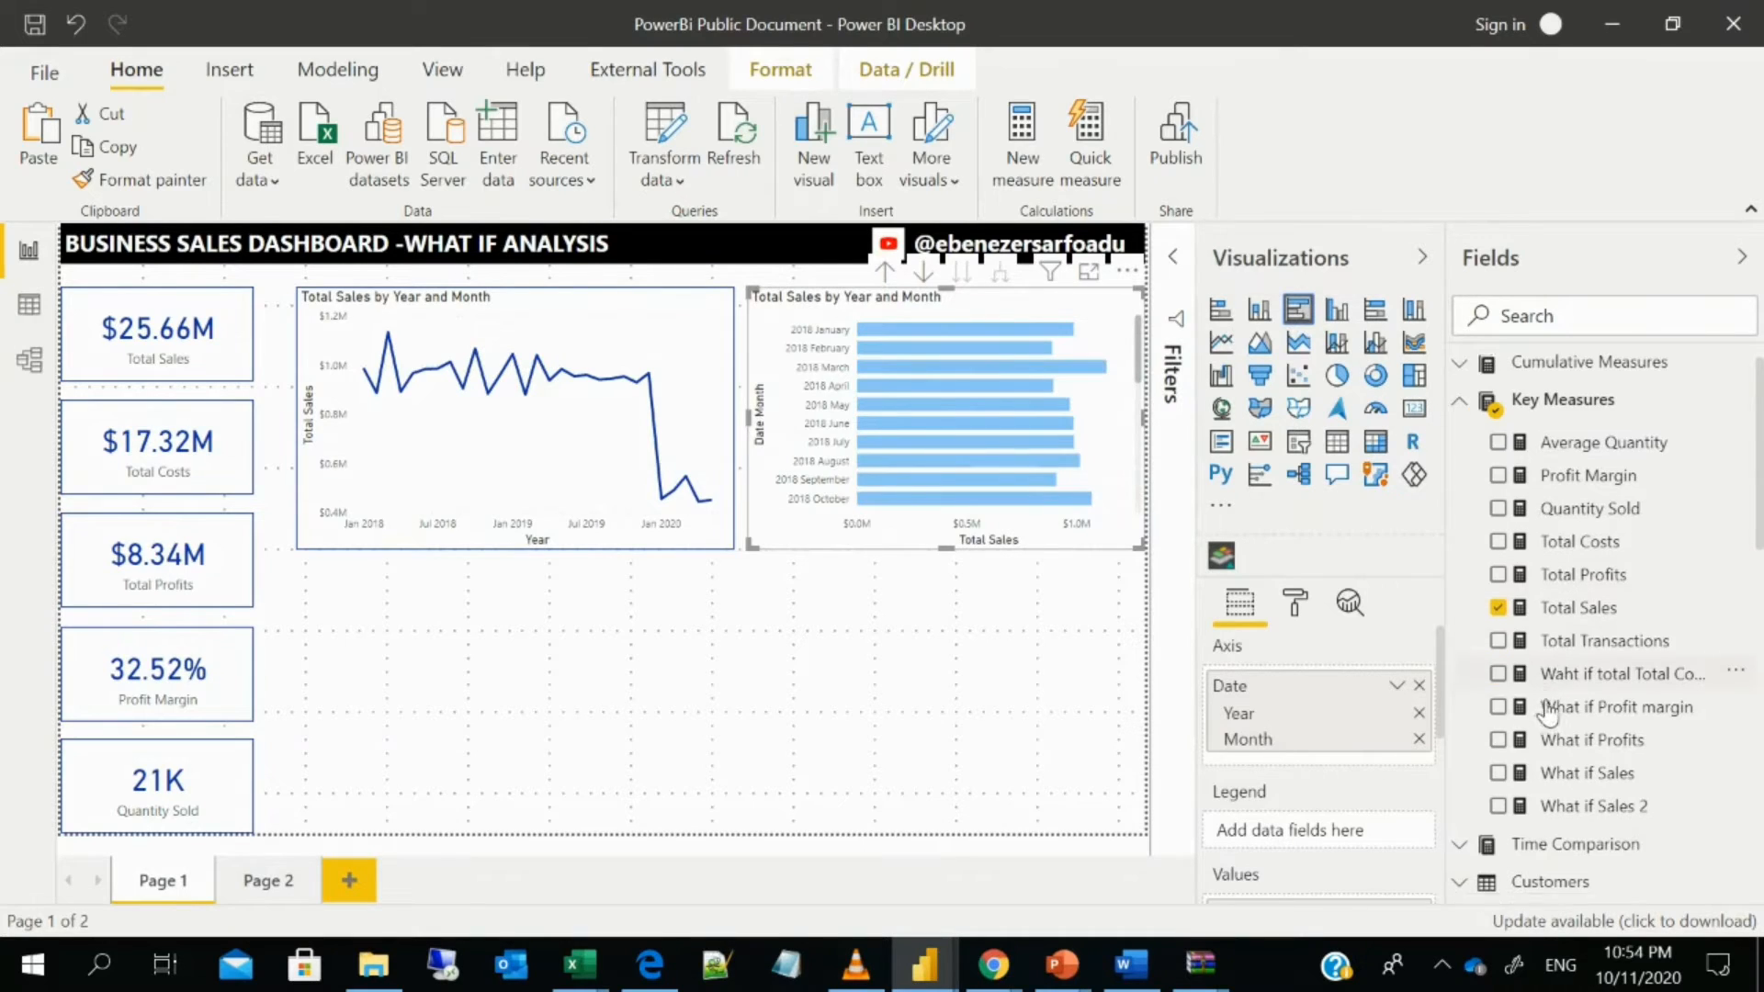
{"action": "left_click", "coordinate": [1419, 686]}
{"action": "scroll", "coordinate": [1528, 643], "scroll_direction": "down", "scroll_amount": 5}
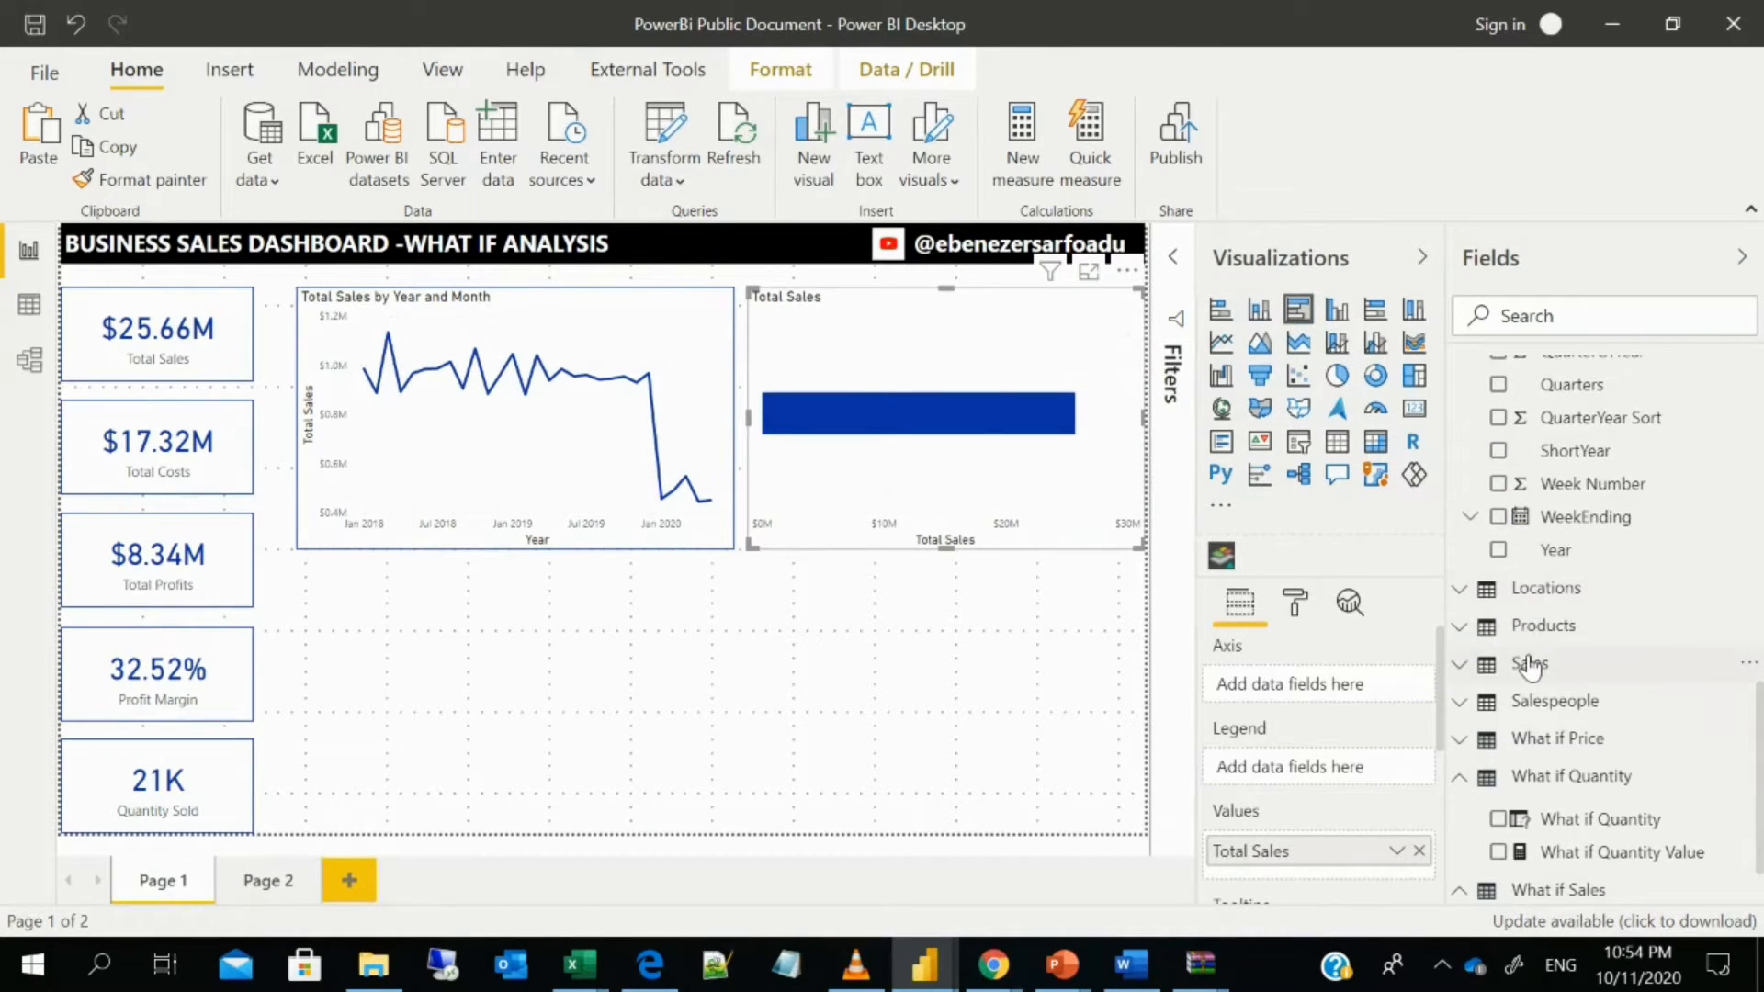
{"action": "left_click", "coordinate": [1516, 706]}
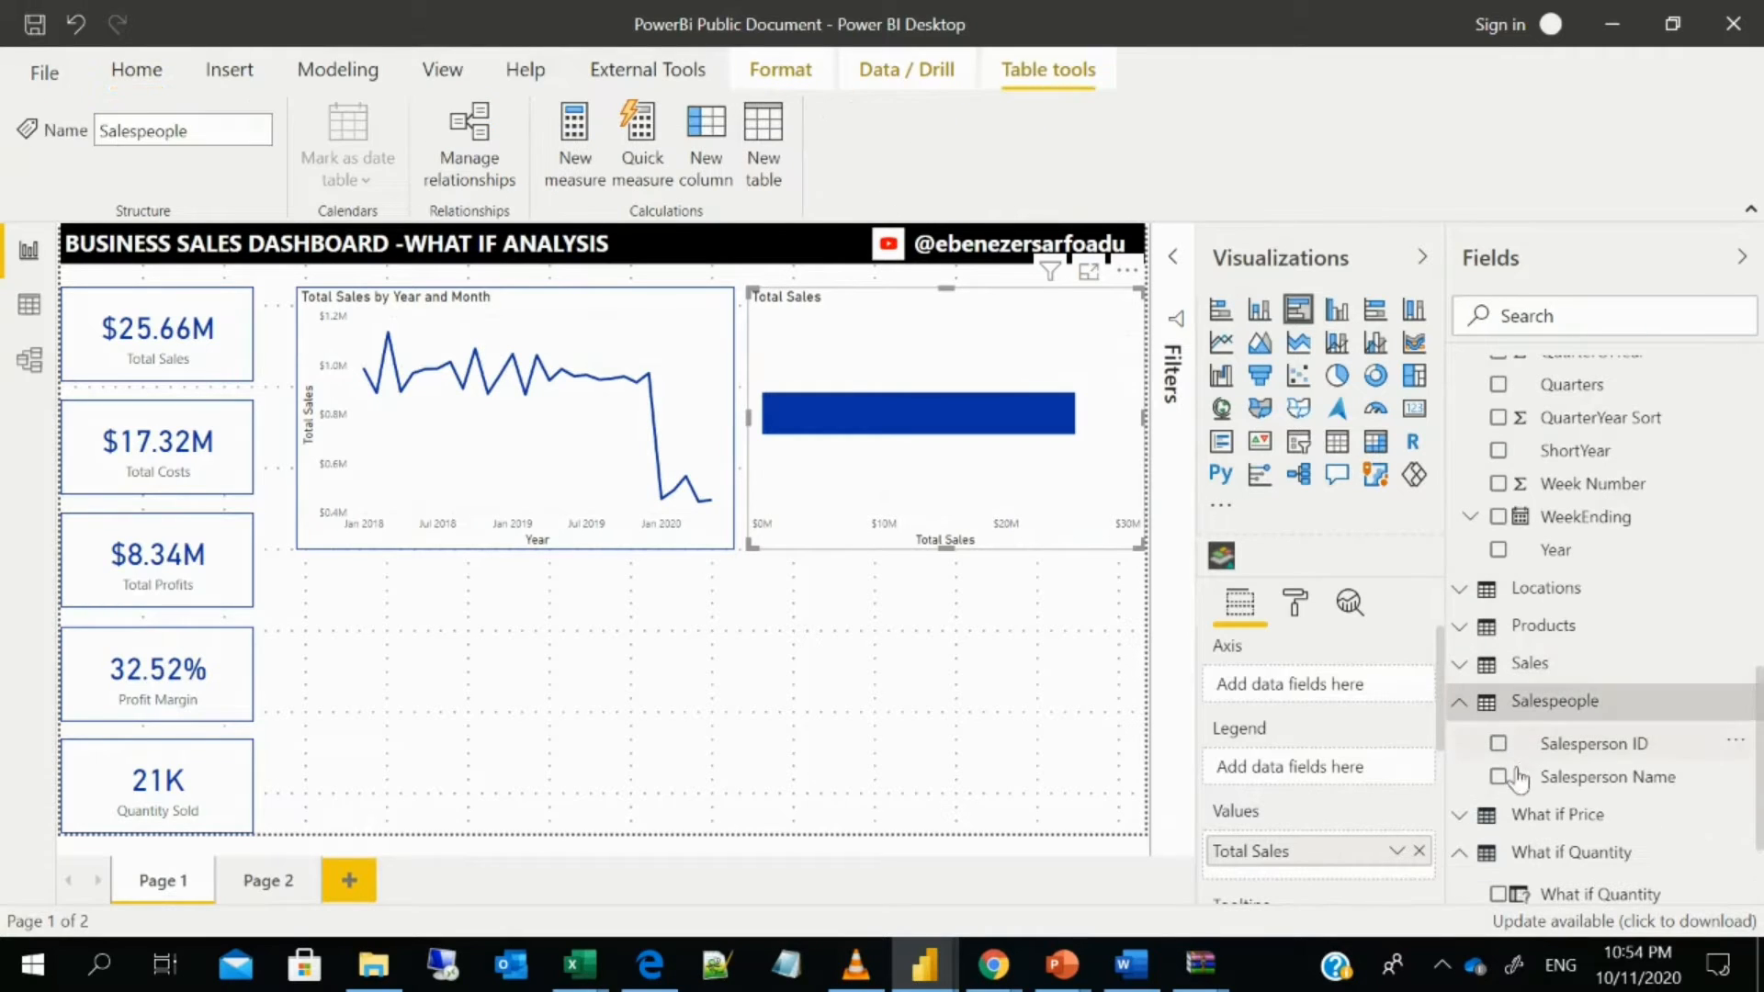
{"action": "left_click", "coordinate": [1496, 776]}
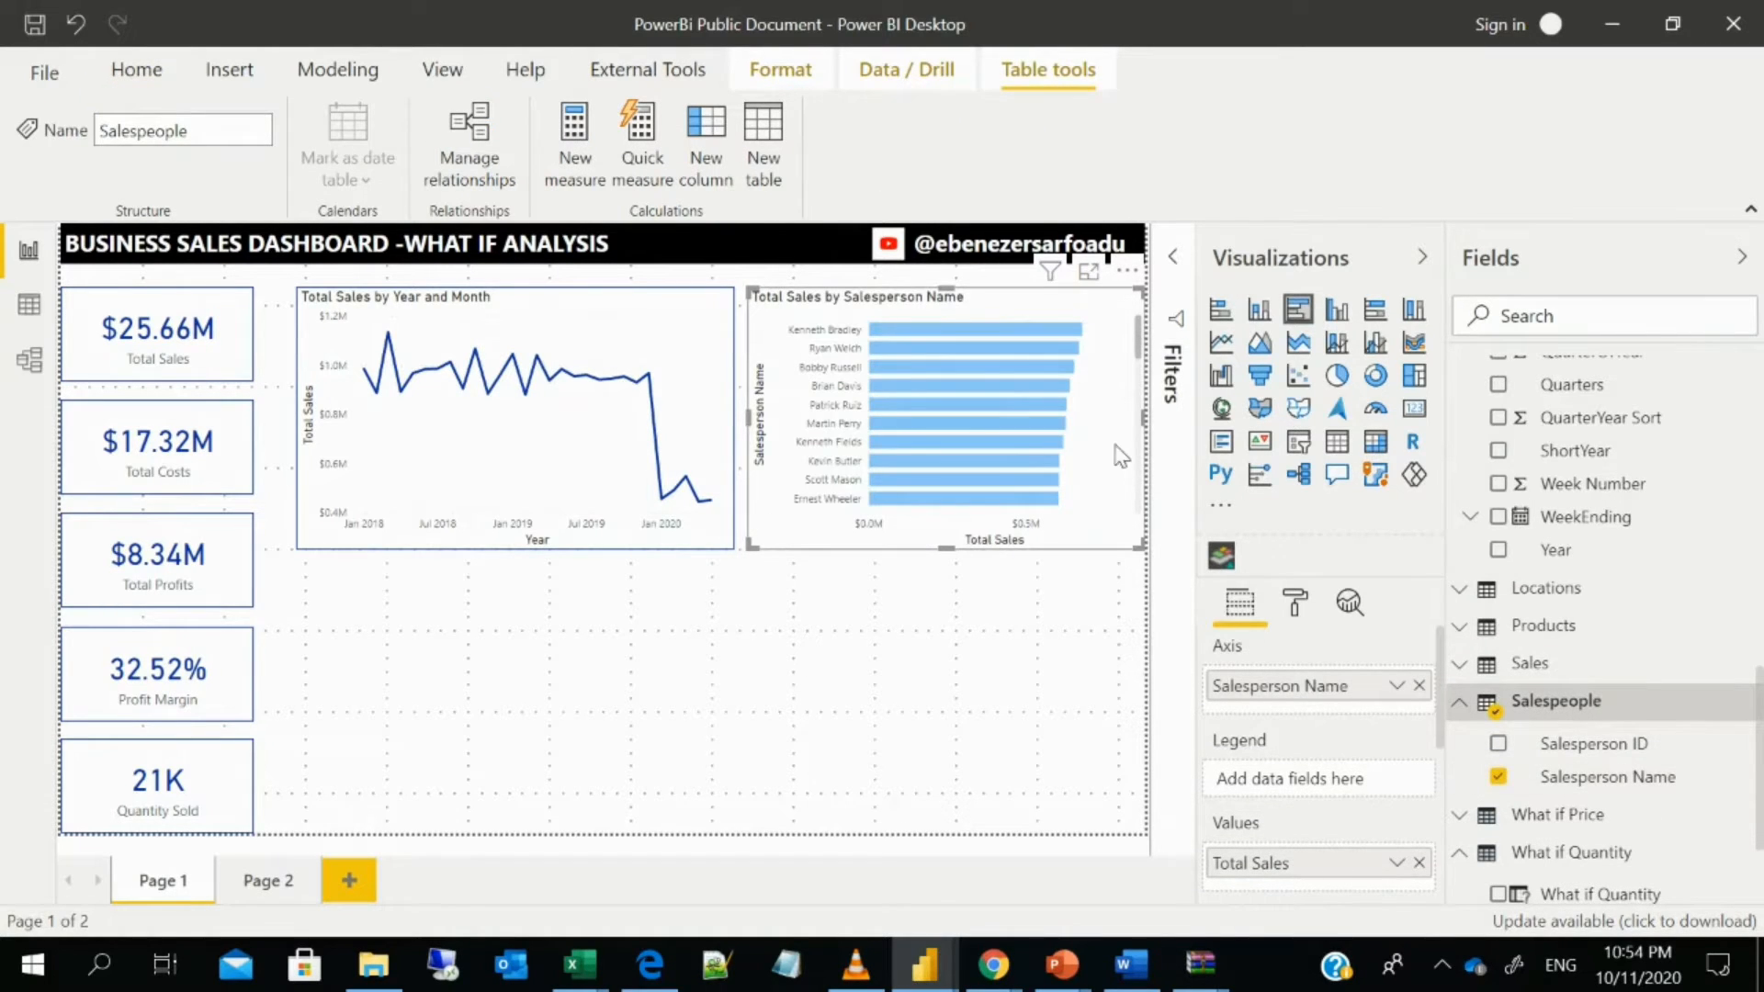
- Change the salesperson chart to a clustered column chart and set its default data color to dark blue
{"action": "left_click", "coordinate": [1339, 311]}
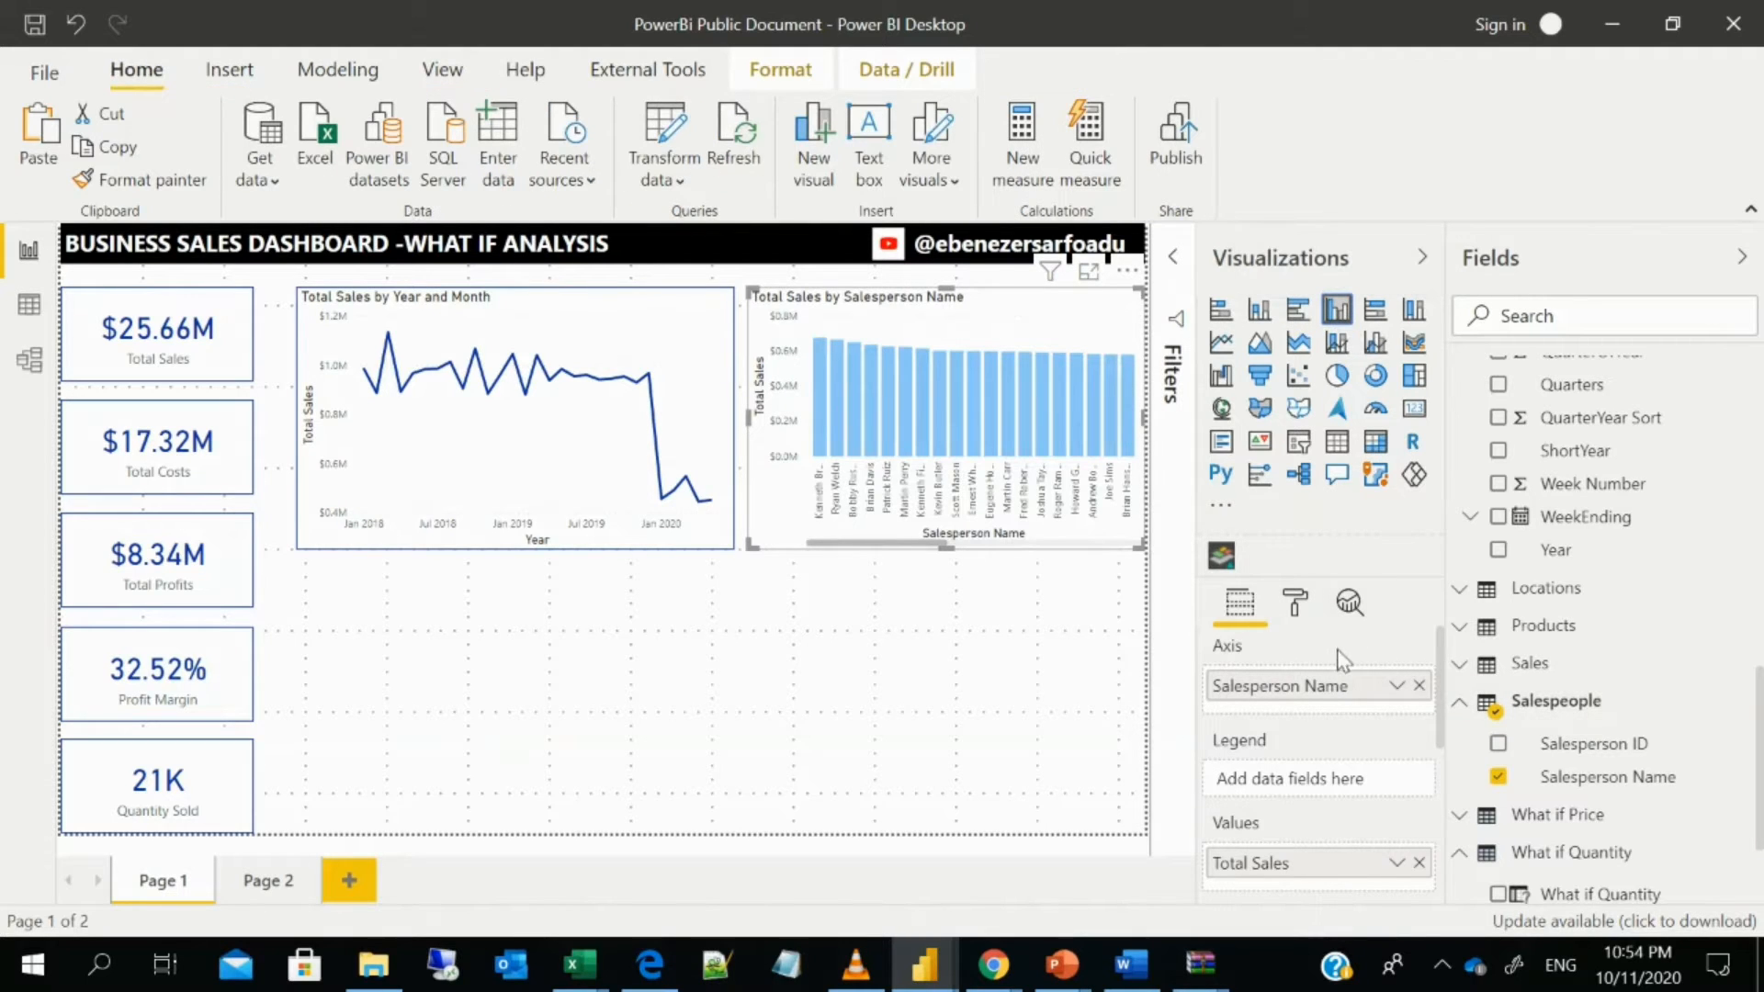
{"action": "left_click", "coordinate": [1296, 603]}
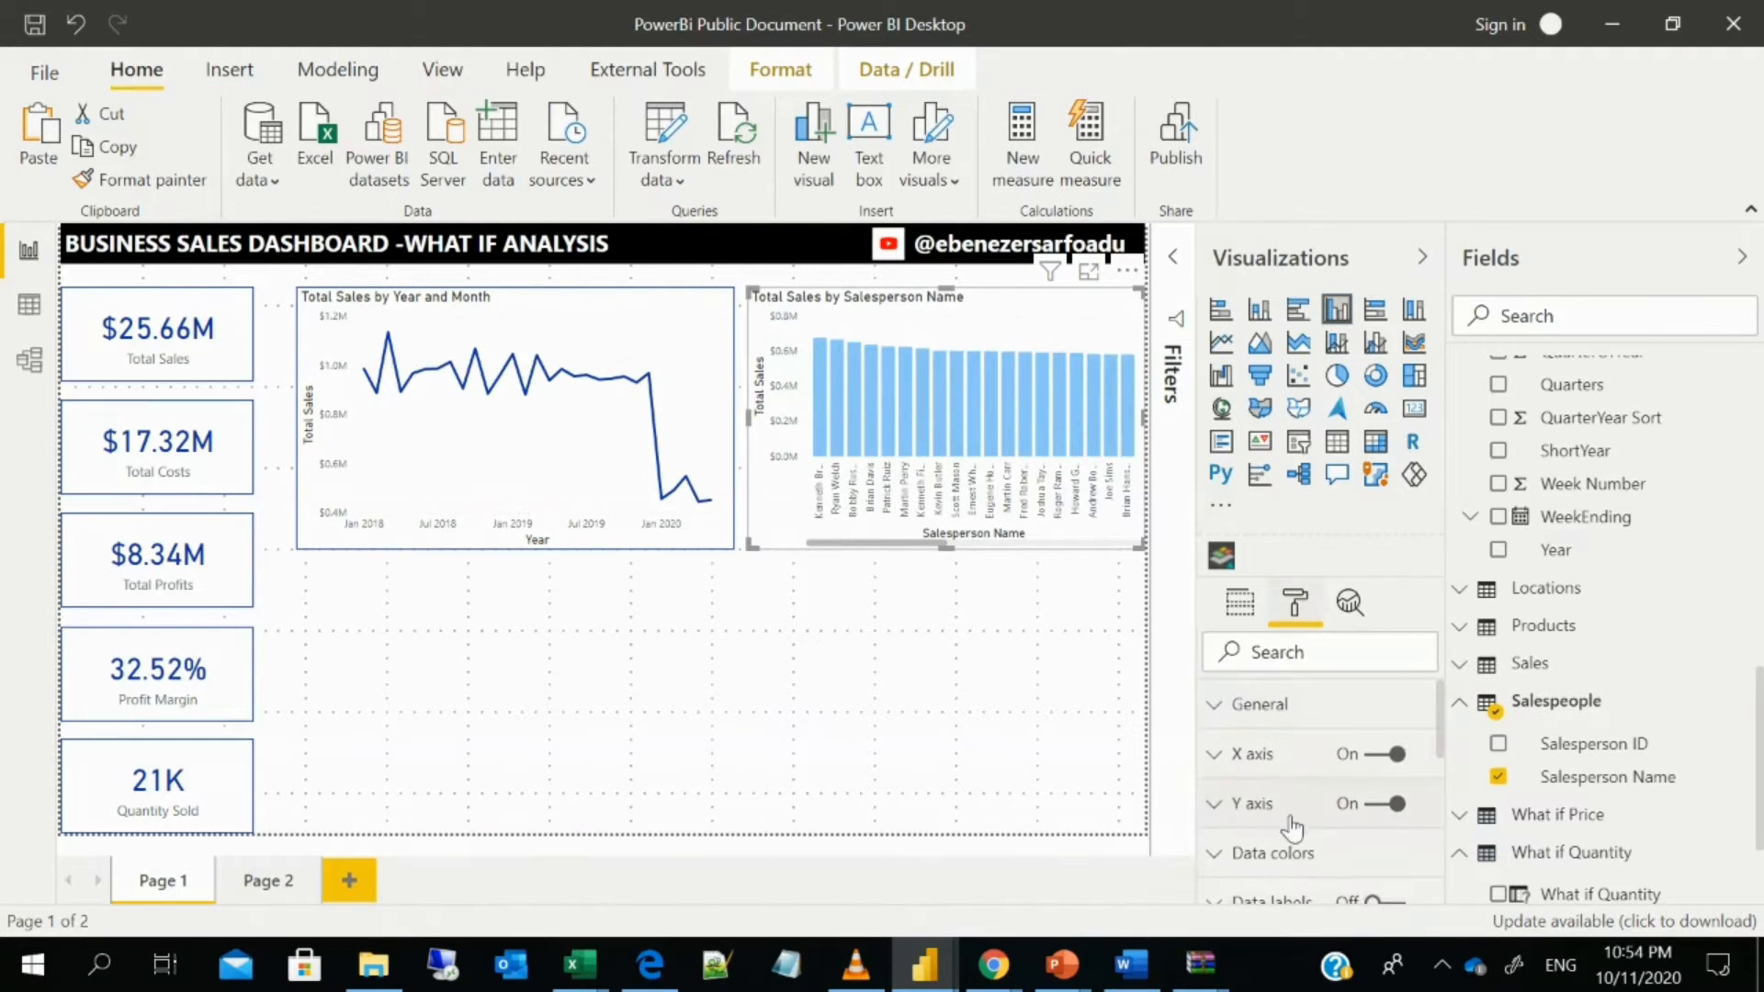
{"action": "left_click", "coordinate": [1282, 864]}
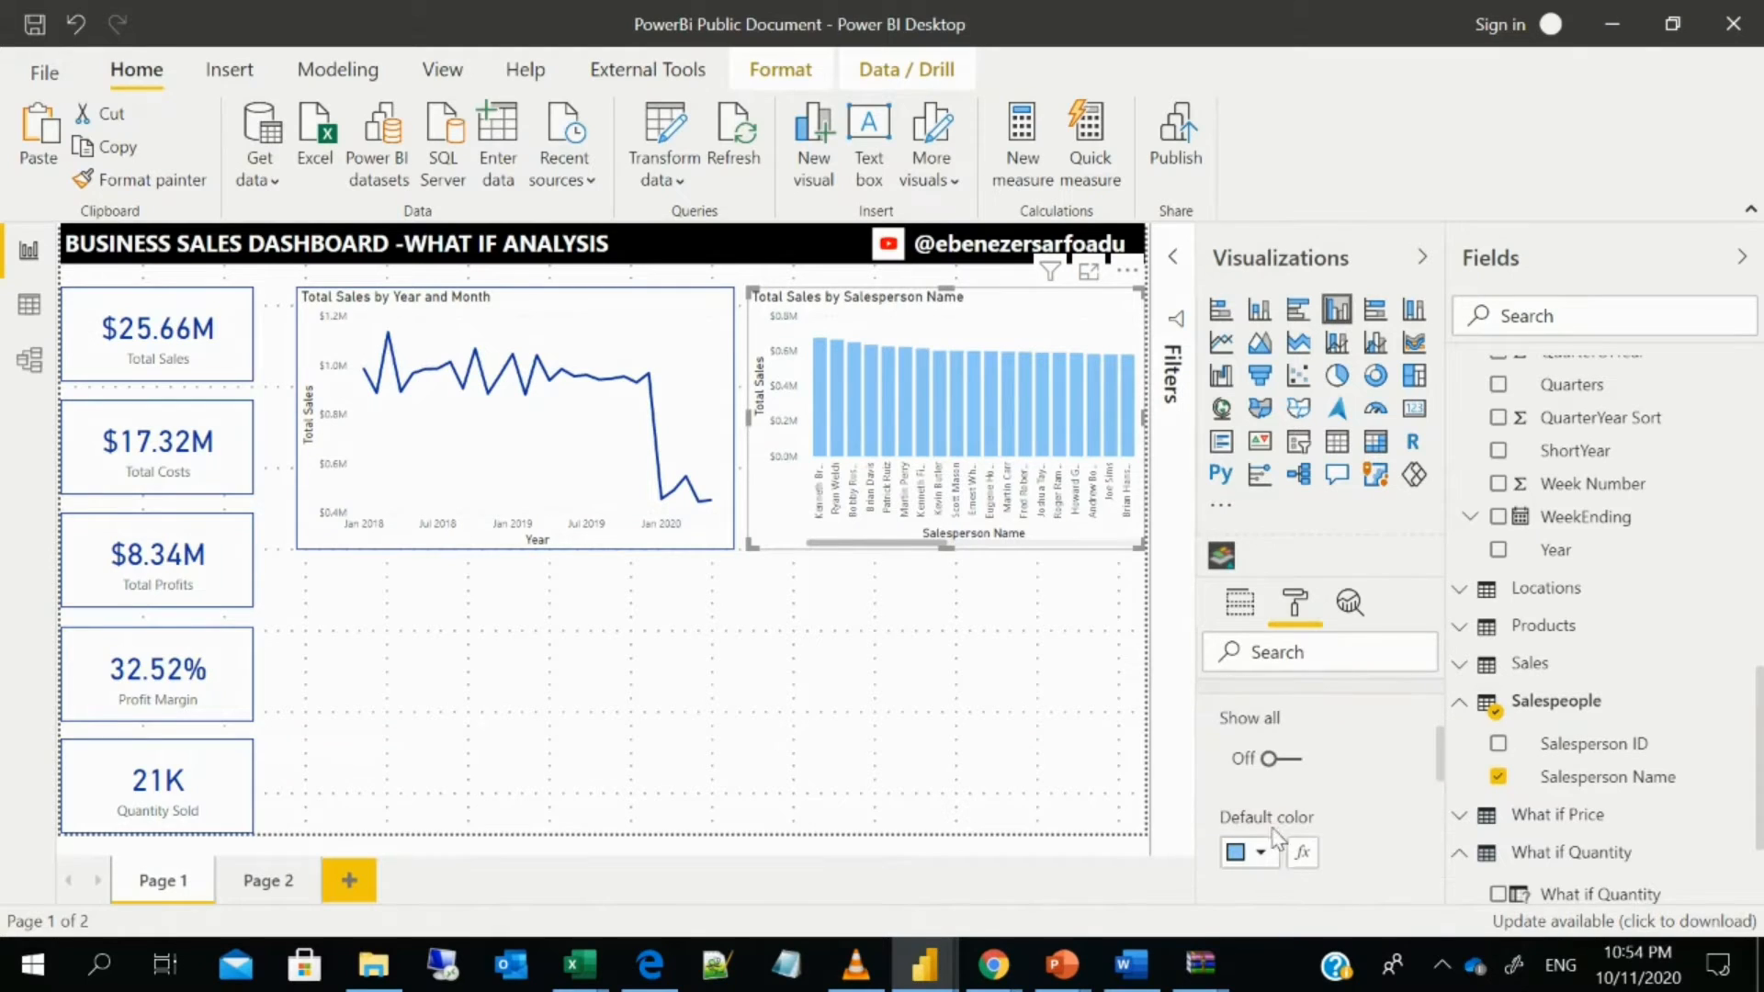
{"action": "left_click", "coordinate": [1265, 855]}
{"action": "left_click", "coordinate": [1224, 743]}
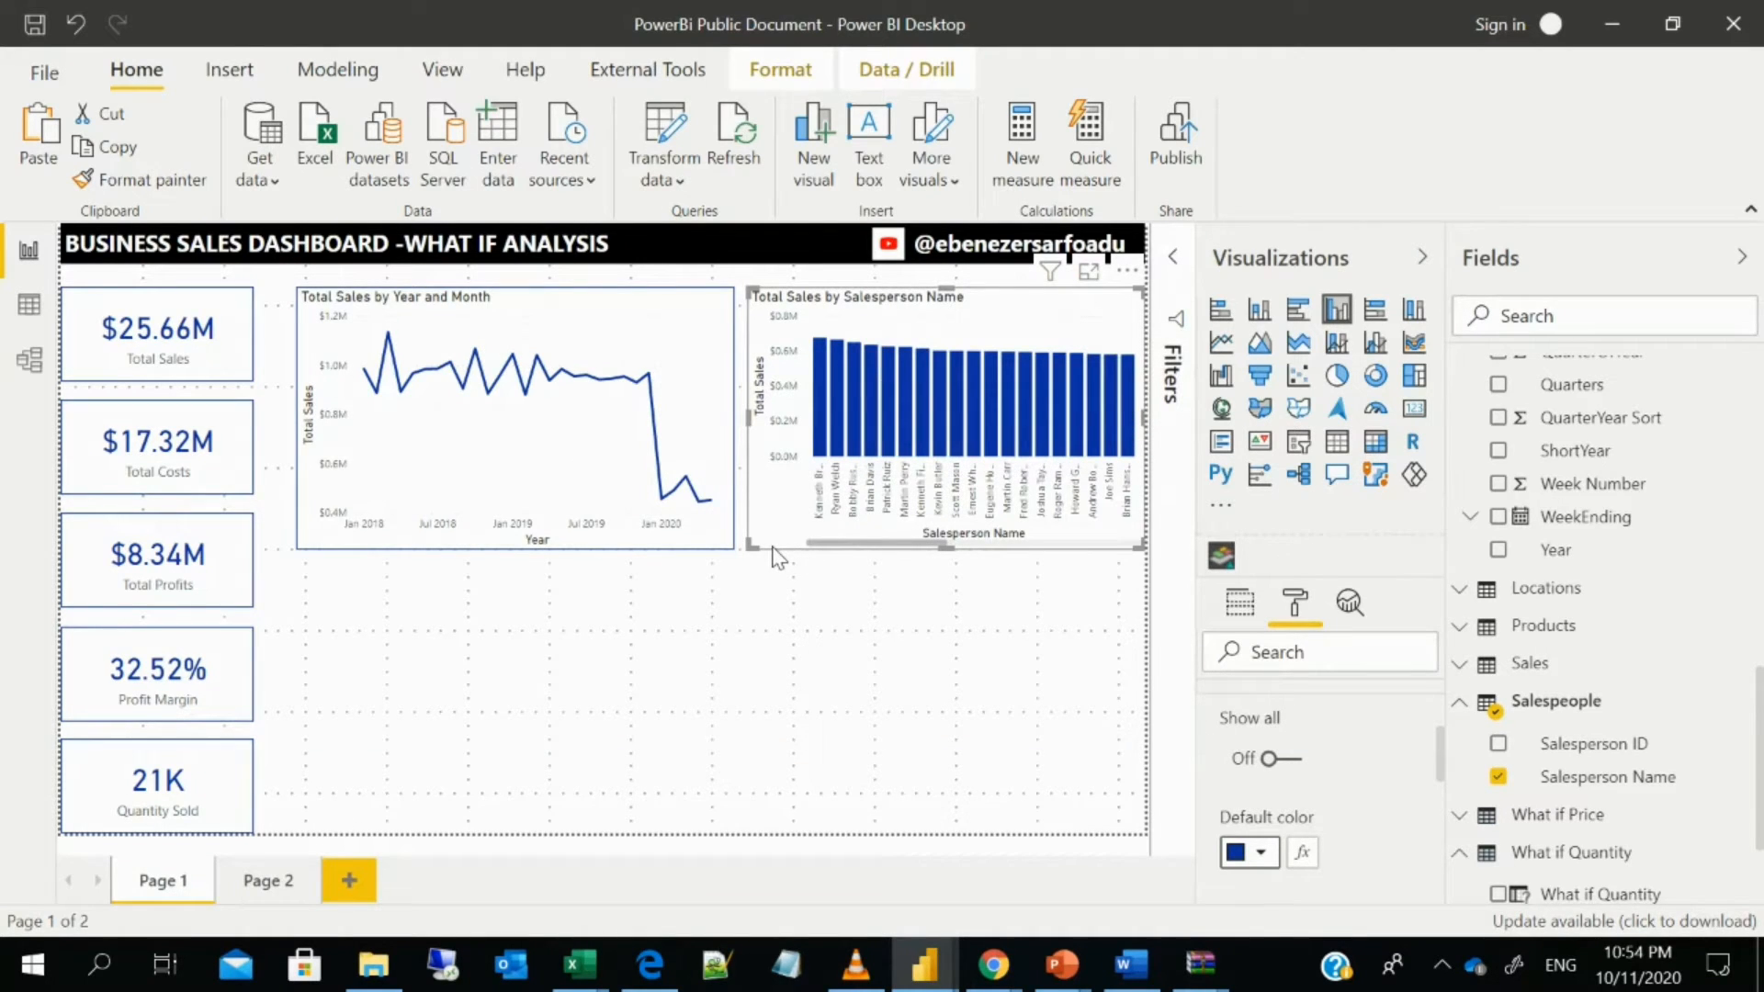
- Duplicate the salesperson column chart, place the copy below the line chart and widen it to the line chart's width
{"action": "key", "text": "ctrl+c"}
{"action": "key", "text": "ctrl+v"}
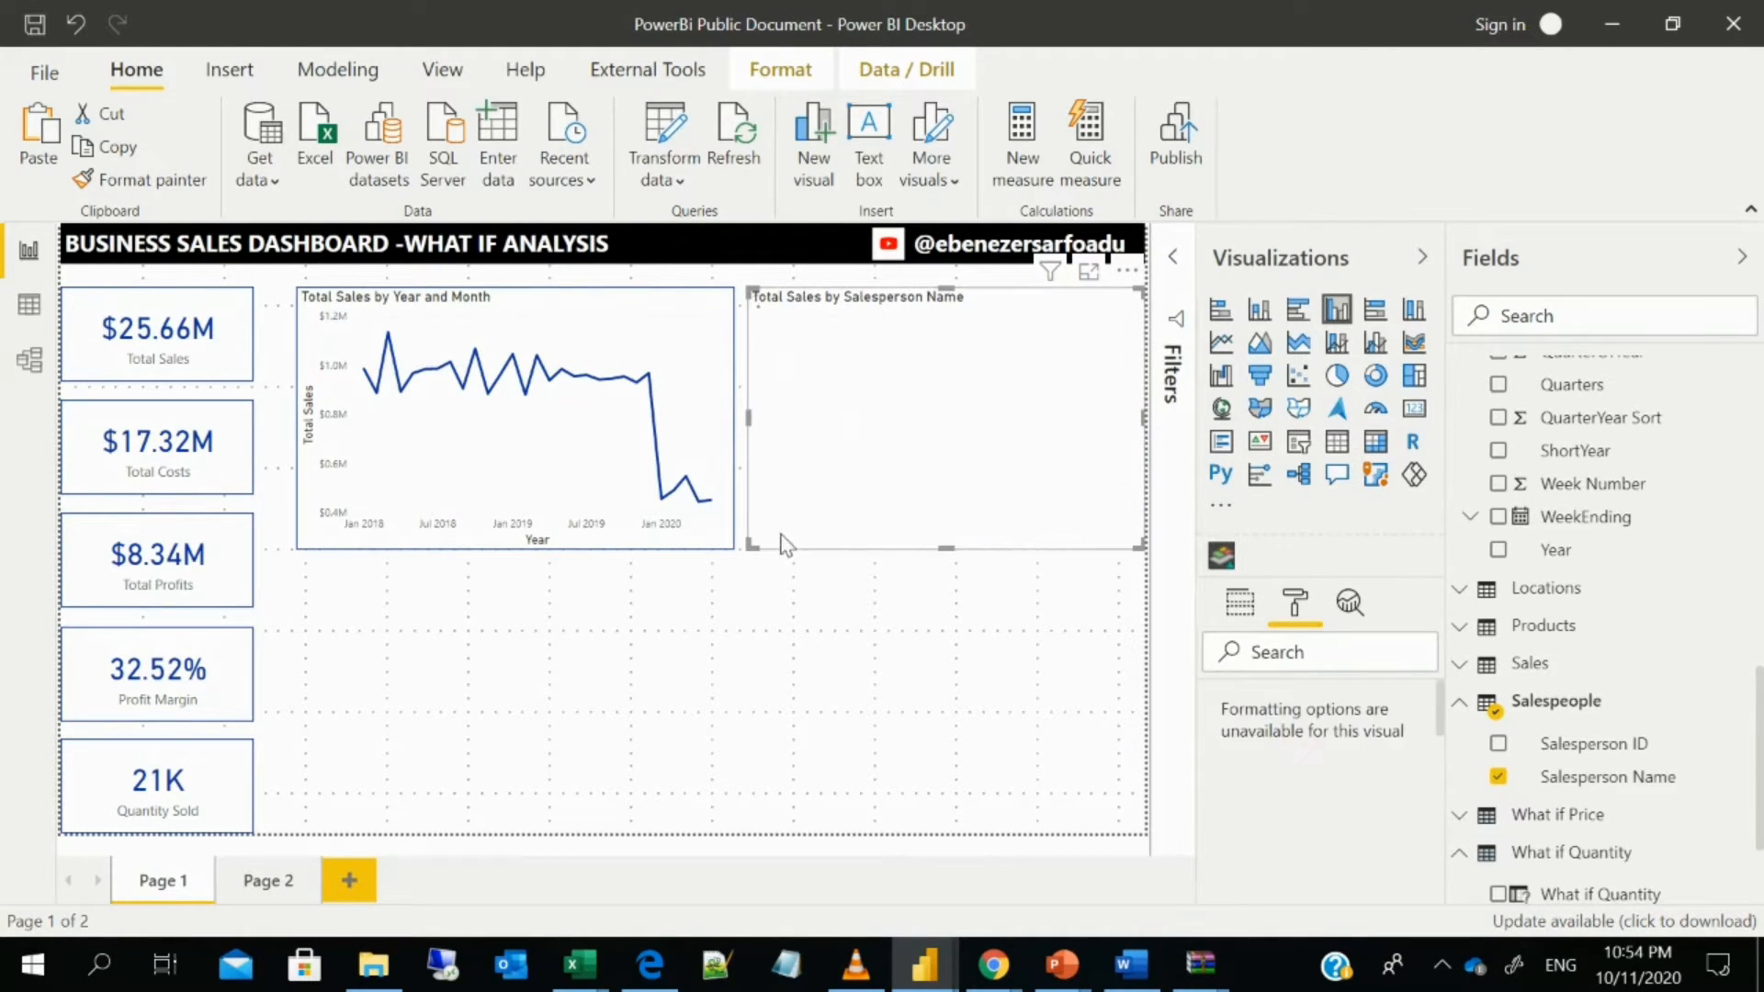
{"action": "left_click_drag", "start_coordinate": [781, 538], "coordinate": [315, 821]}
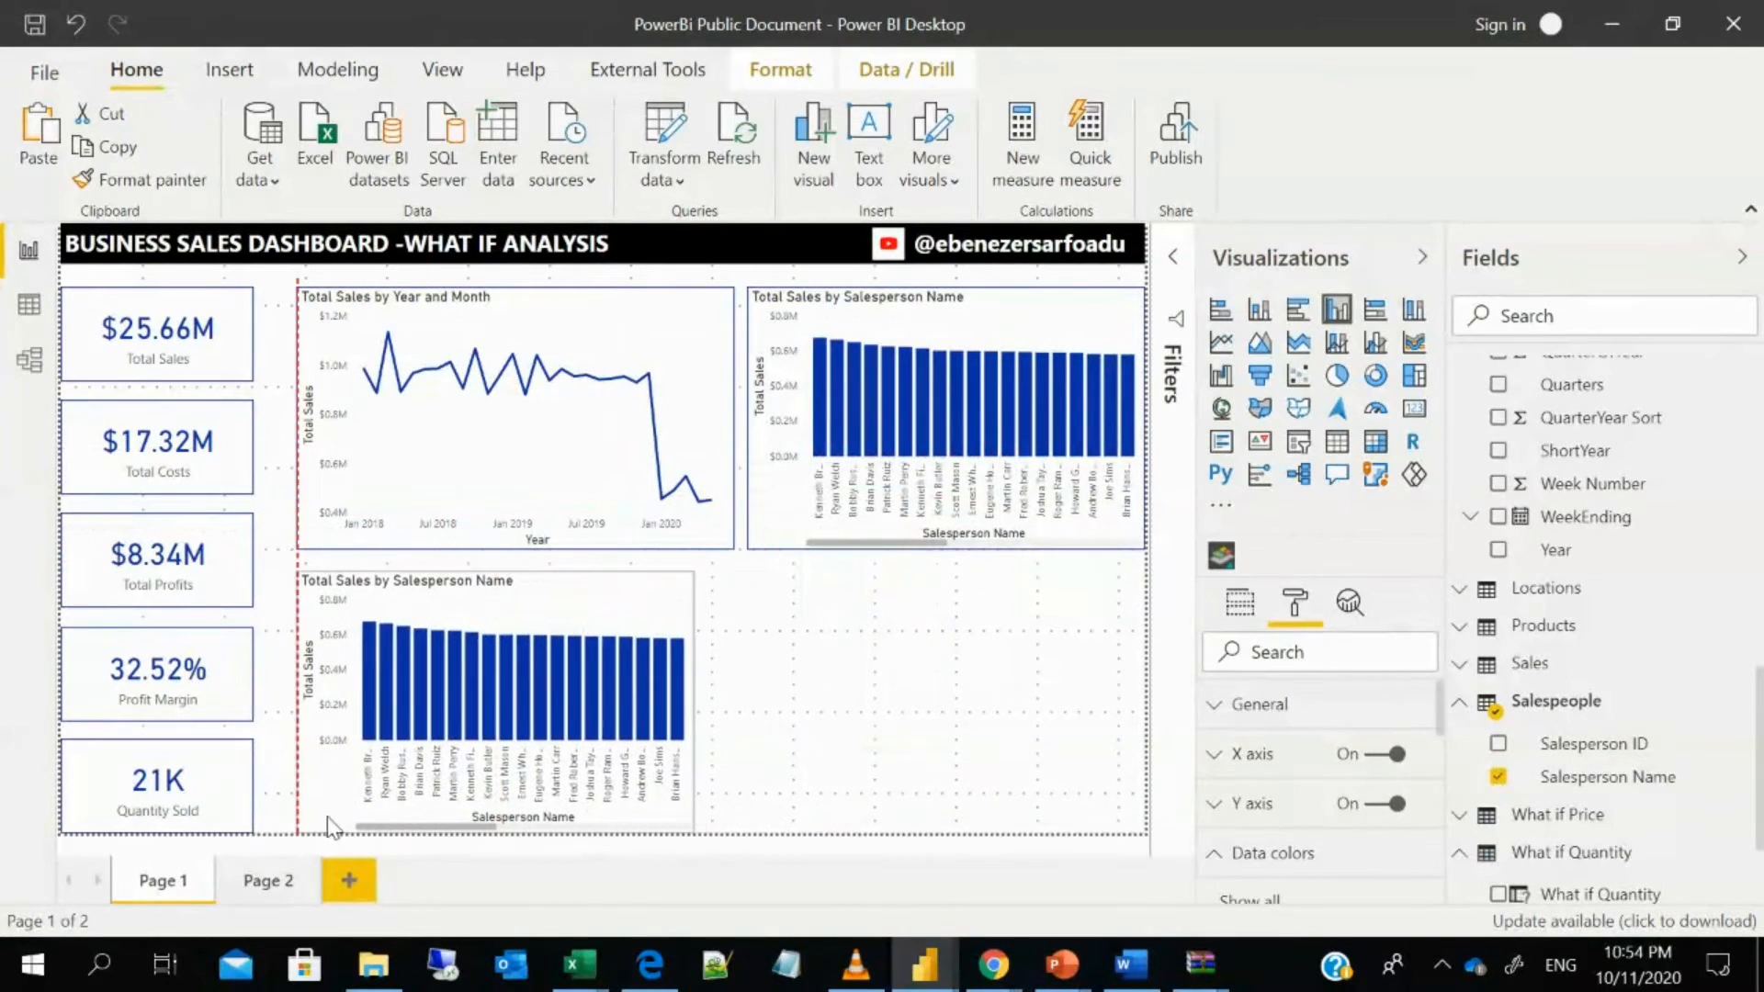
{"action": "left_click_drag", "start_coordinate": [696, 834], "coordinate": [744, 831]}
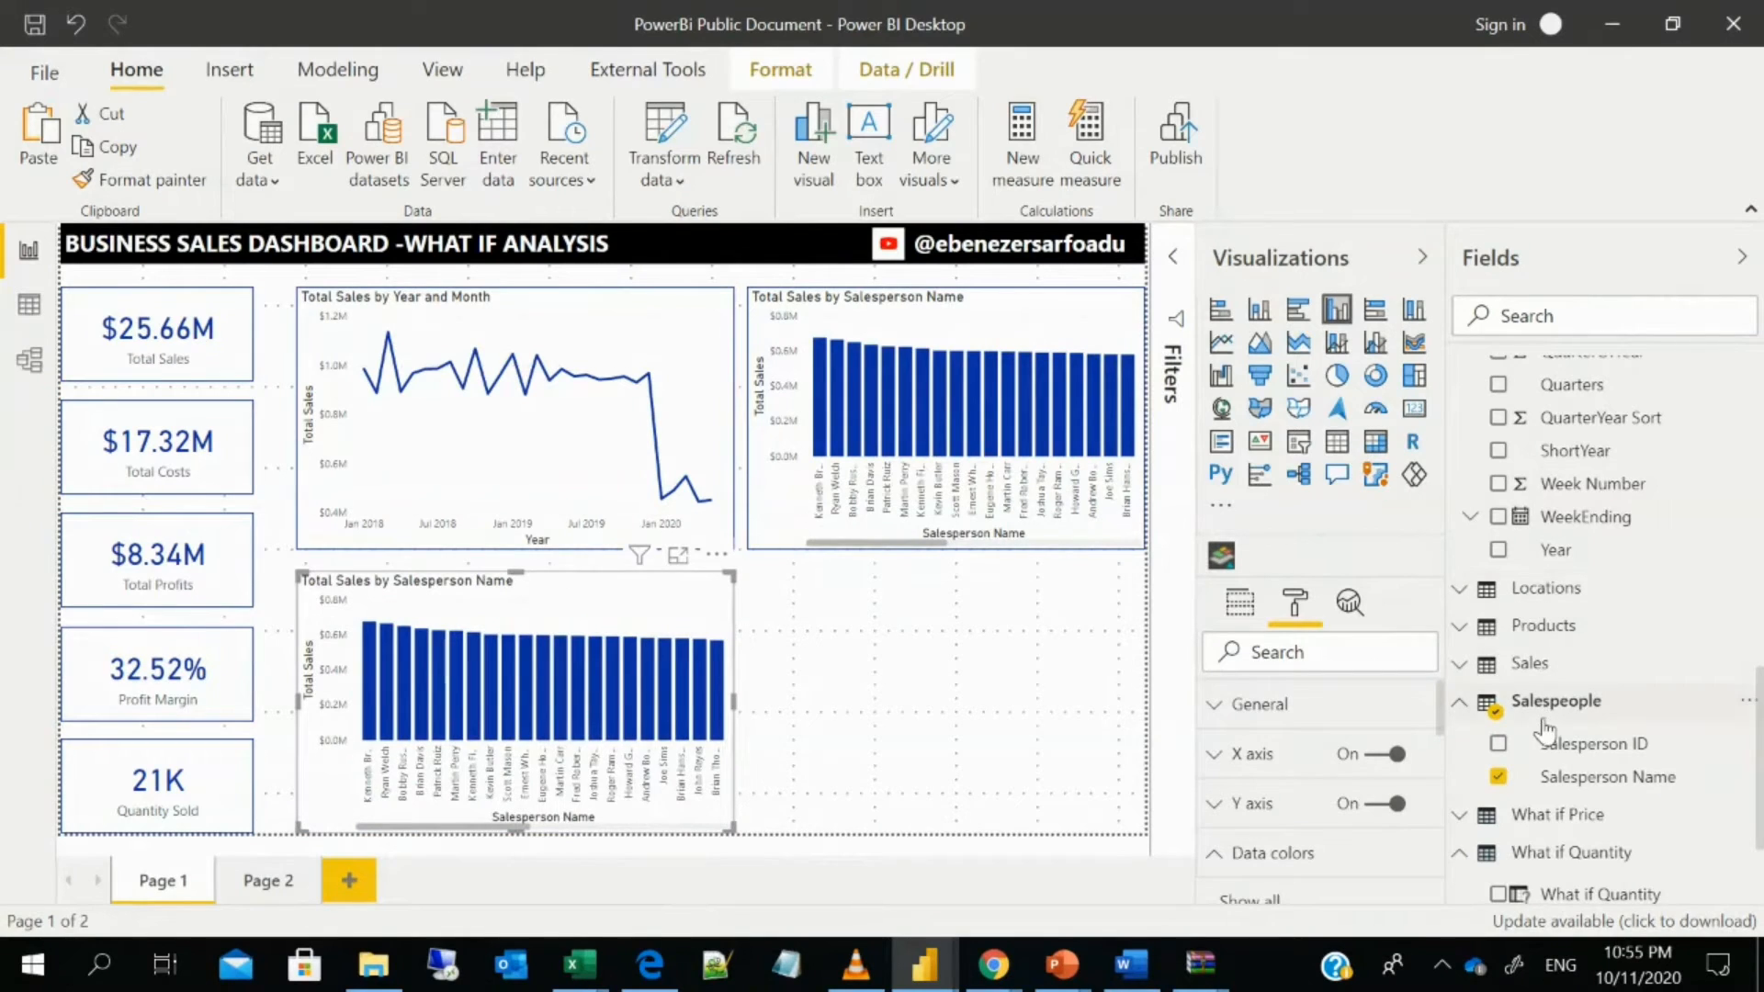
- Replace Salesperson Name with County from the Locations table on the axis of the column chart below the line chart
{"action": "scroll", "coordinate": [1547, 735], "scroll_direction": "down", "scroll_amount": 3}
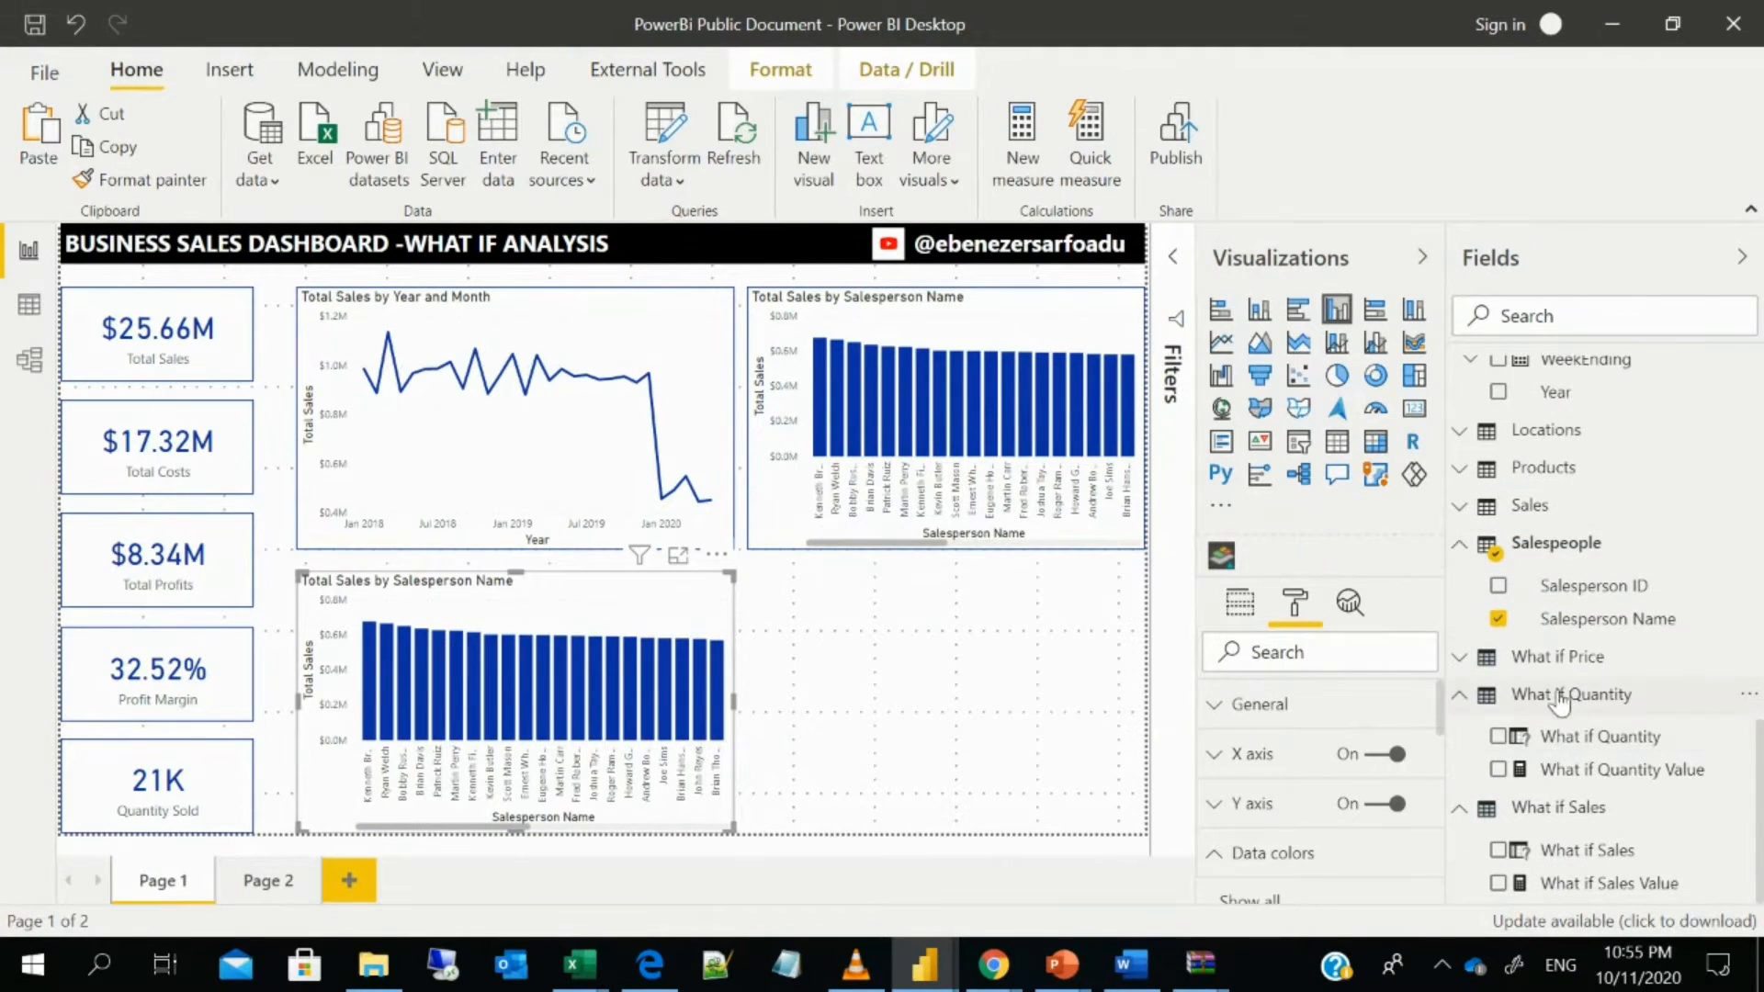
{"action": "left_click", "coordinate": [1240, 602]}
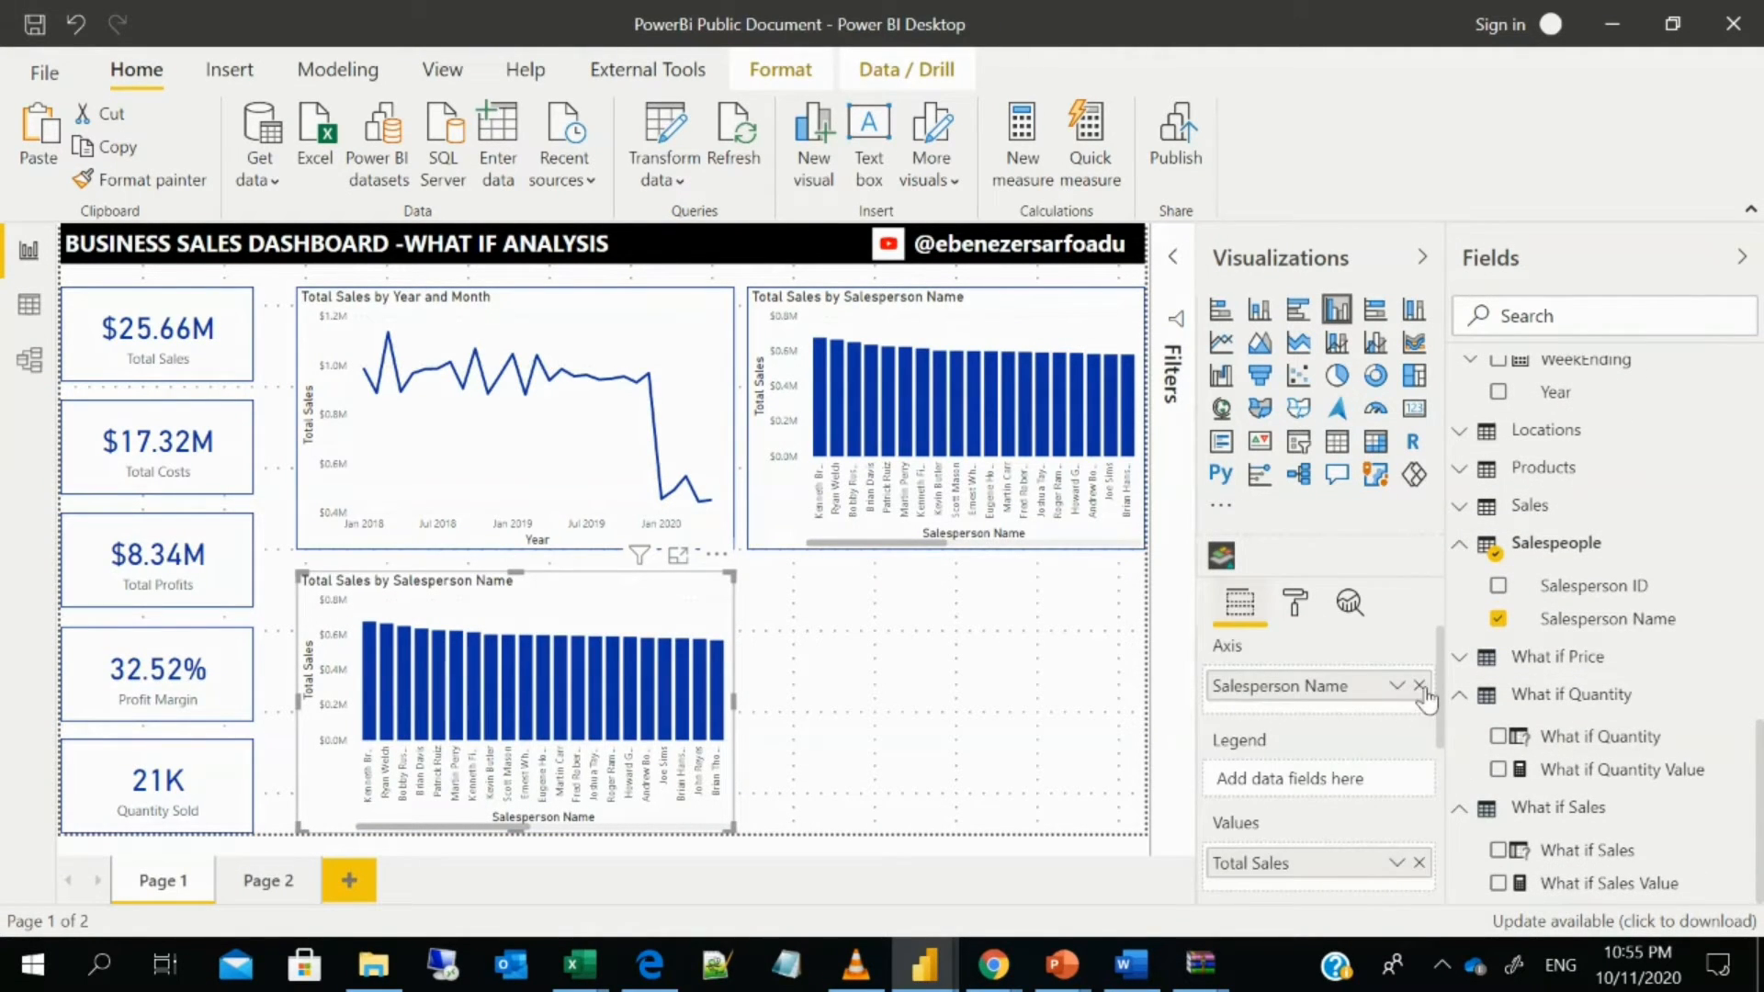
{"action": "left_click", "coordinate": [1419, 685]}
{"action": "scroll", "coordinate": [1610, 735], "scroll_direction": "up", "scroll_amount": 8}
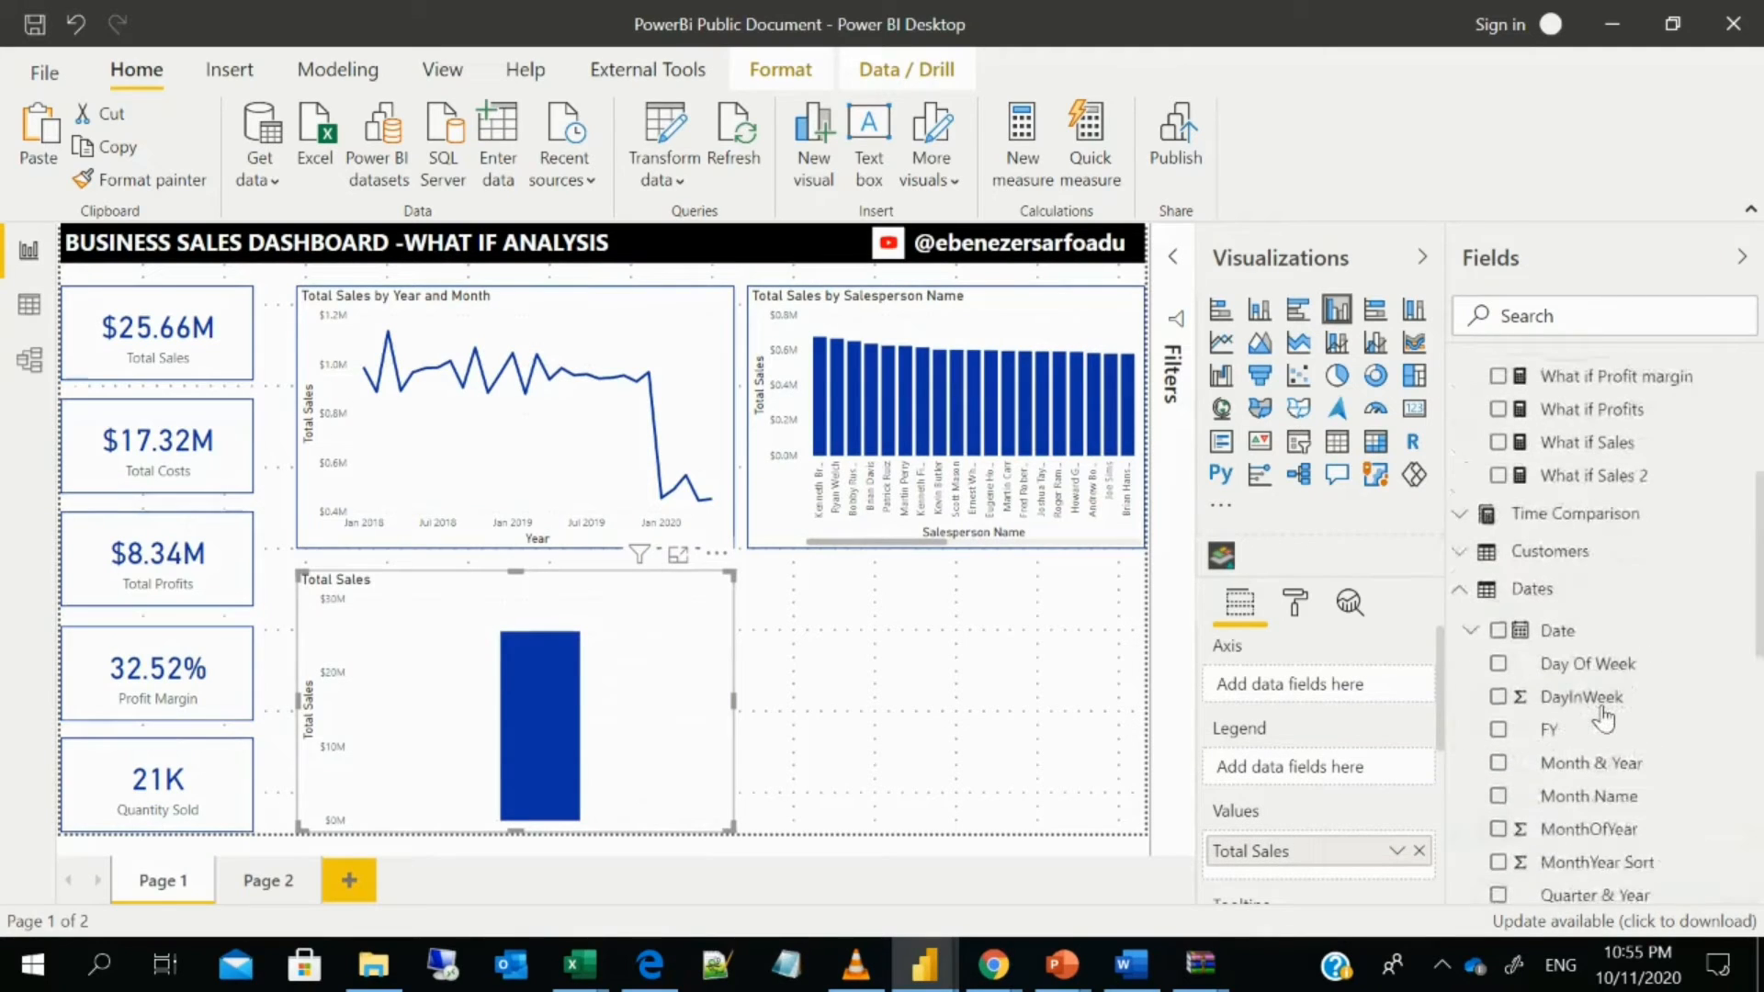
{"action": "scroll", "coordinate": [1607, 722], "scroll_direction": "down", "scroll_amount": 4}
{"action": "scroll", "coordinate": [1604, 729], "scroll_direction": "down", "scroll_amount": 2}
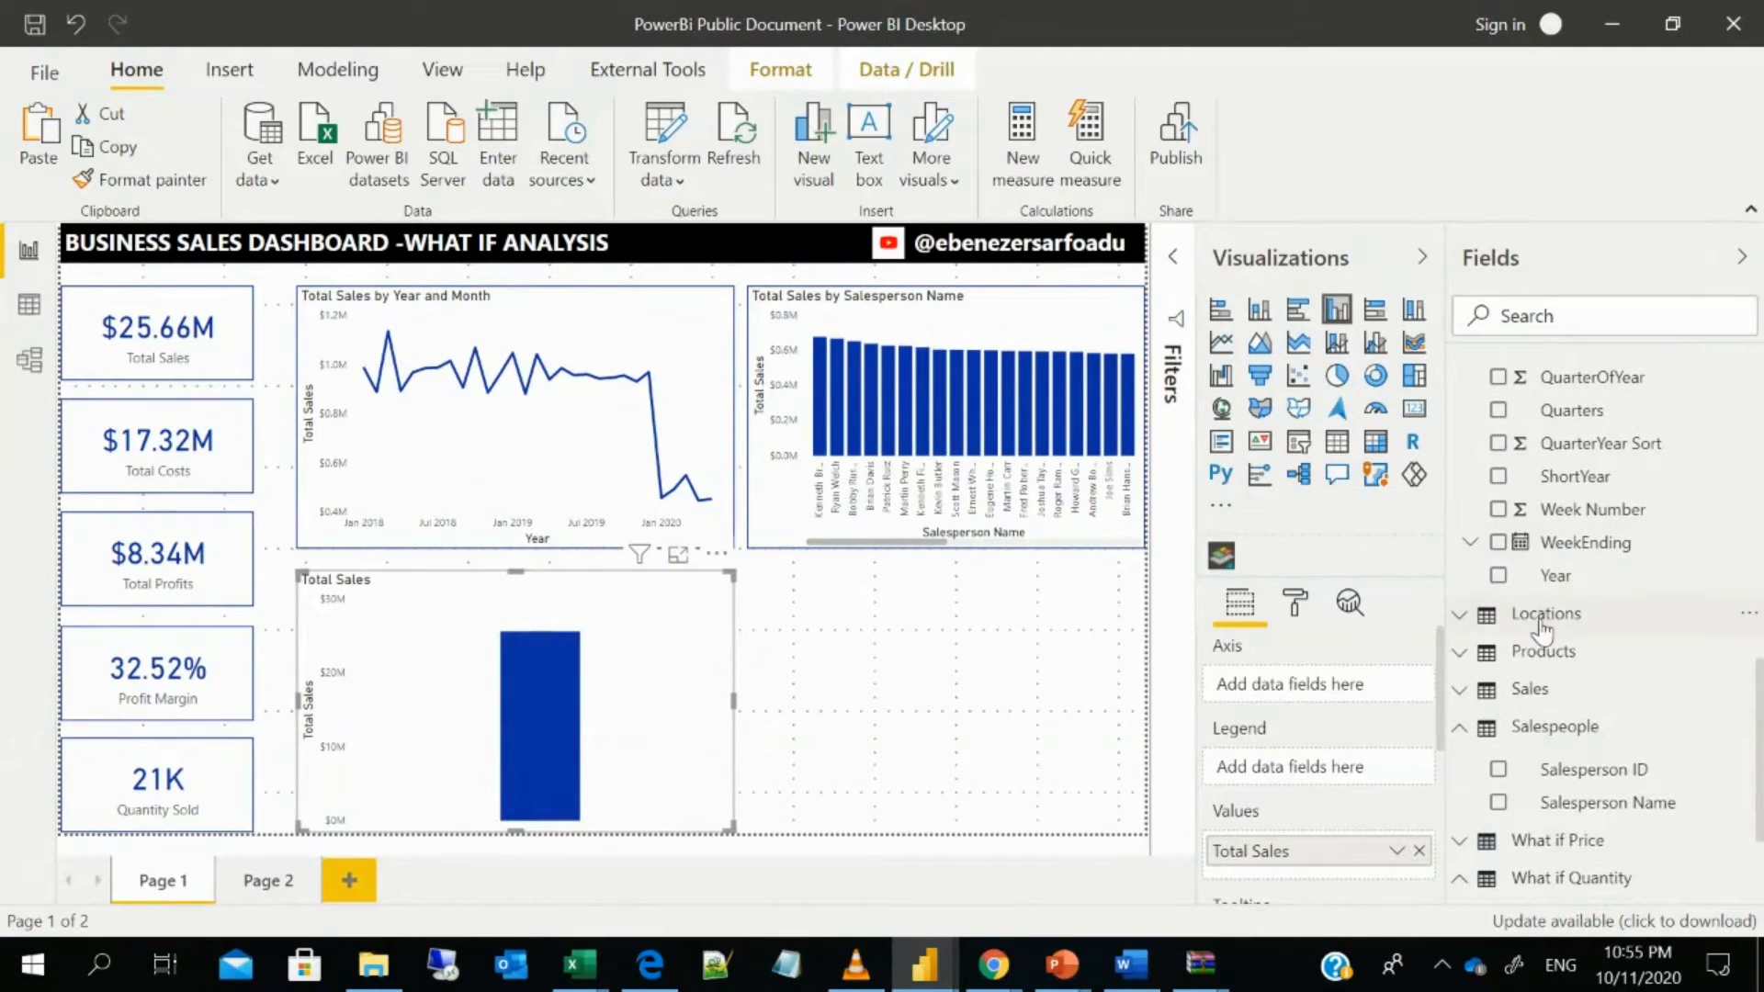
{"action": "left_click", "coordinate": [1543, 625]}
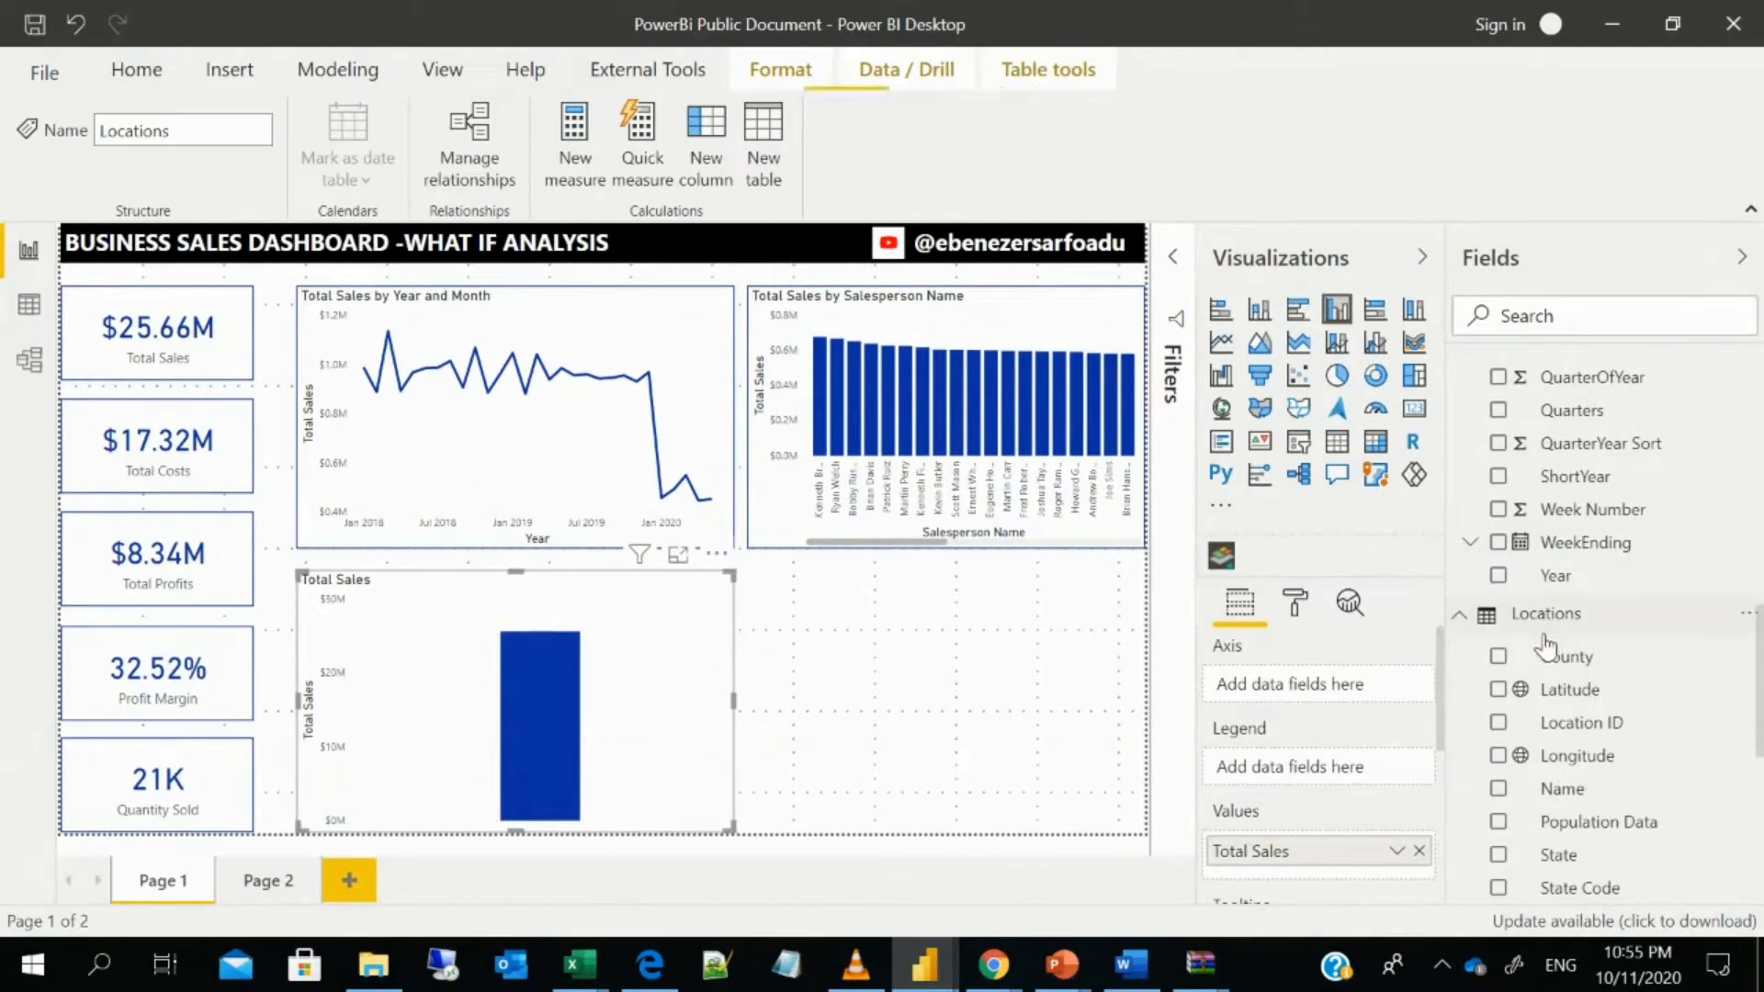
{"action": "left_click", "coordinate": [1499, 658]}
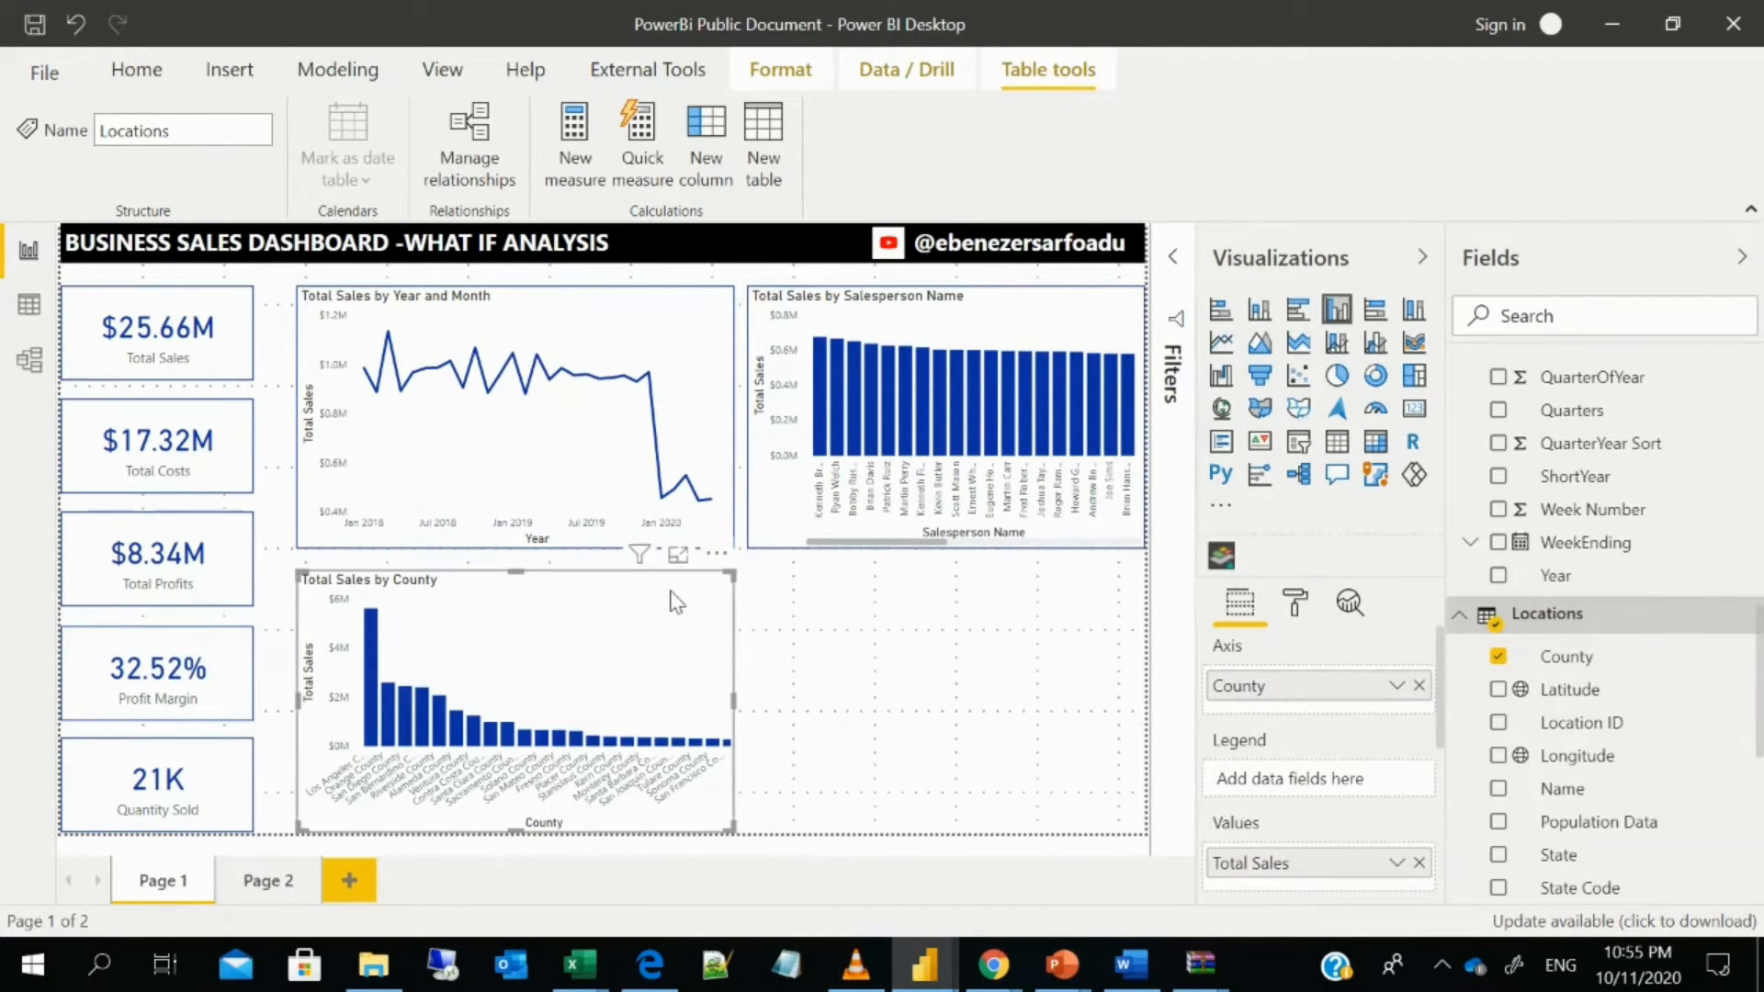
- Duplicate the County column chart and fit the copy beneath the salesperson chart, matching that chart's width
{"action": "left_click", "coordinate": [606, 588]}
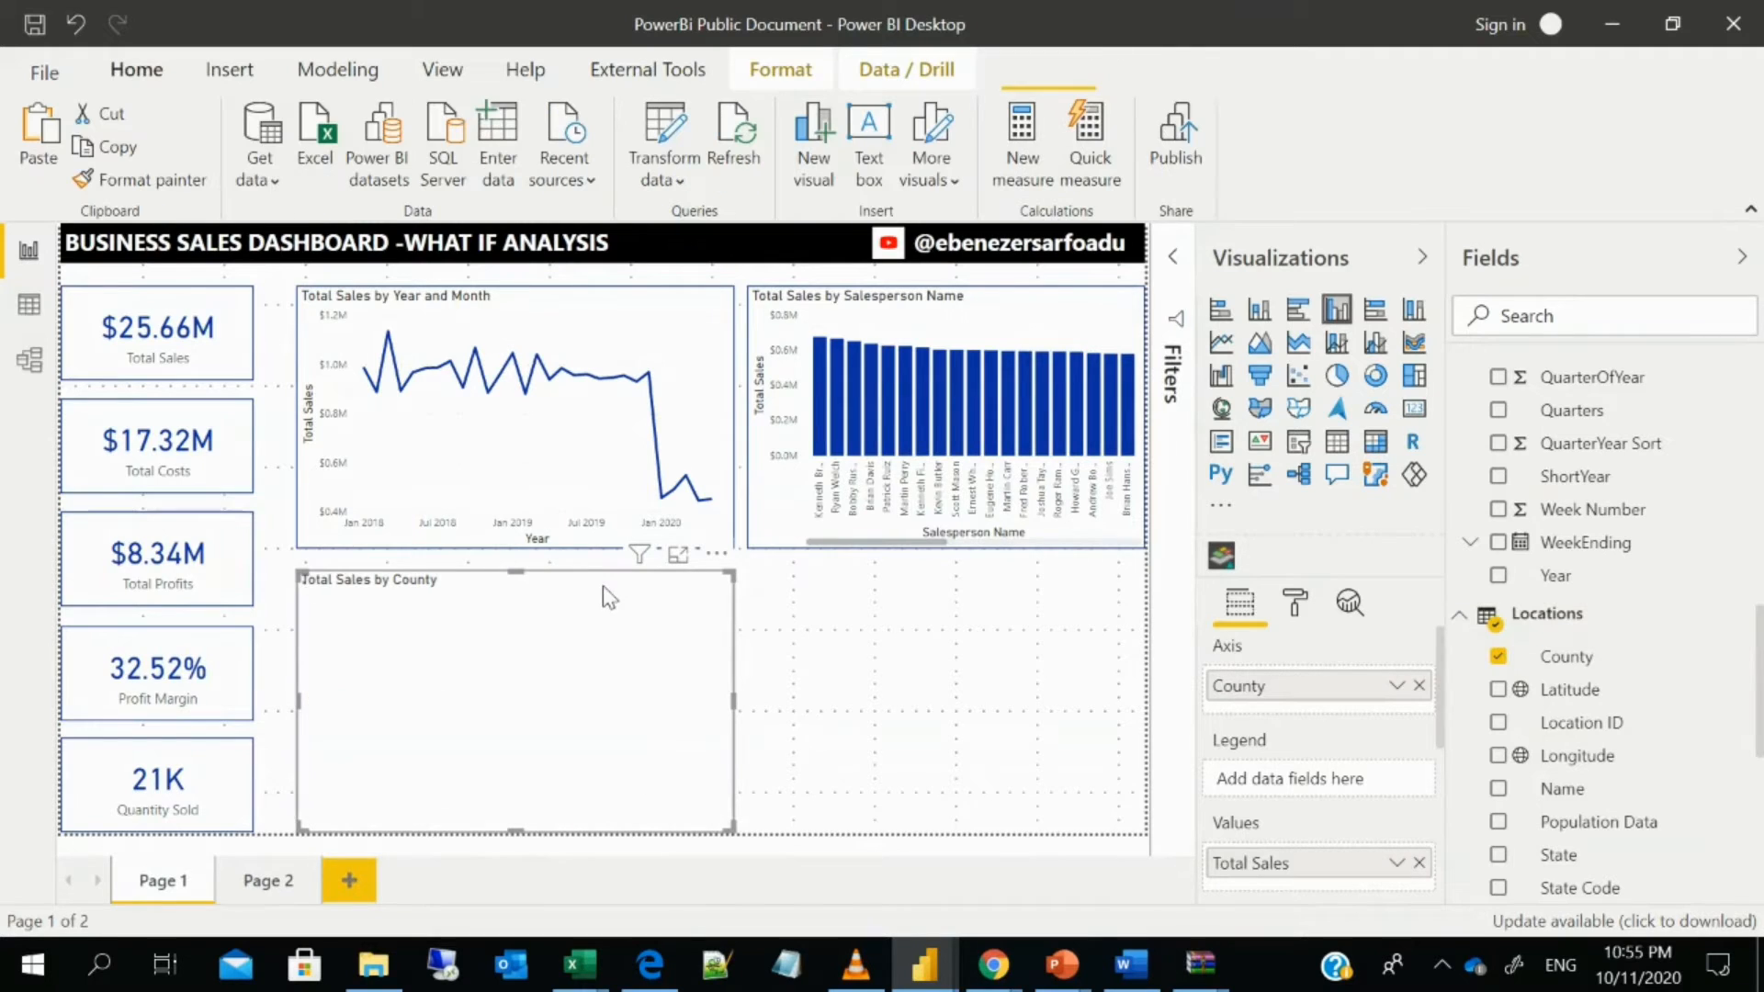
{"action": "key", "text": "ctrl+c"}
{"action": "key", "text": "ctrl+v"}
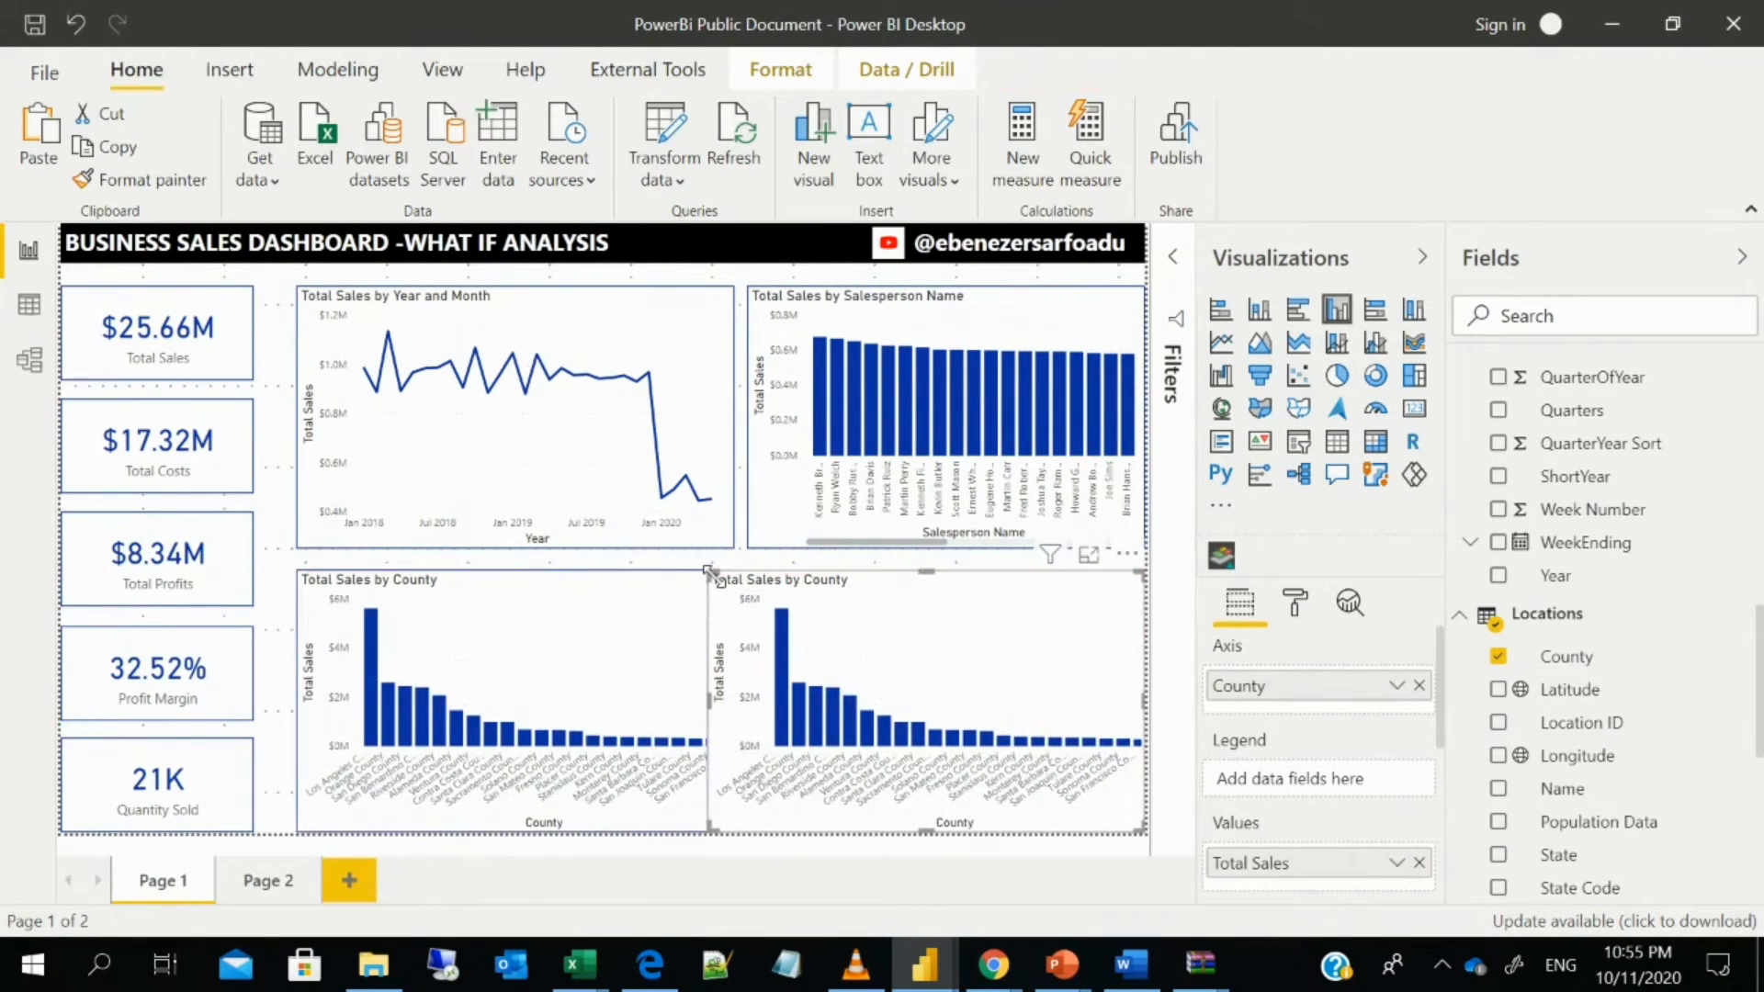
{"action": "left_click_drag", "start_coordinate": [756, 577], "coordinate": [759, 581]}
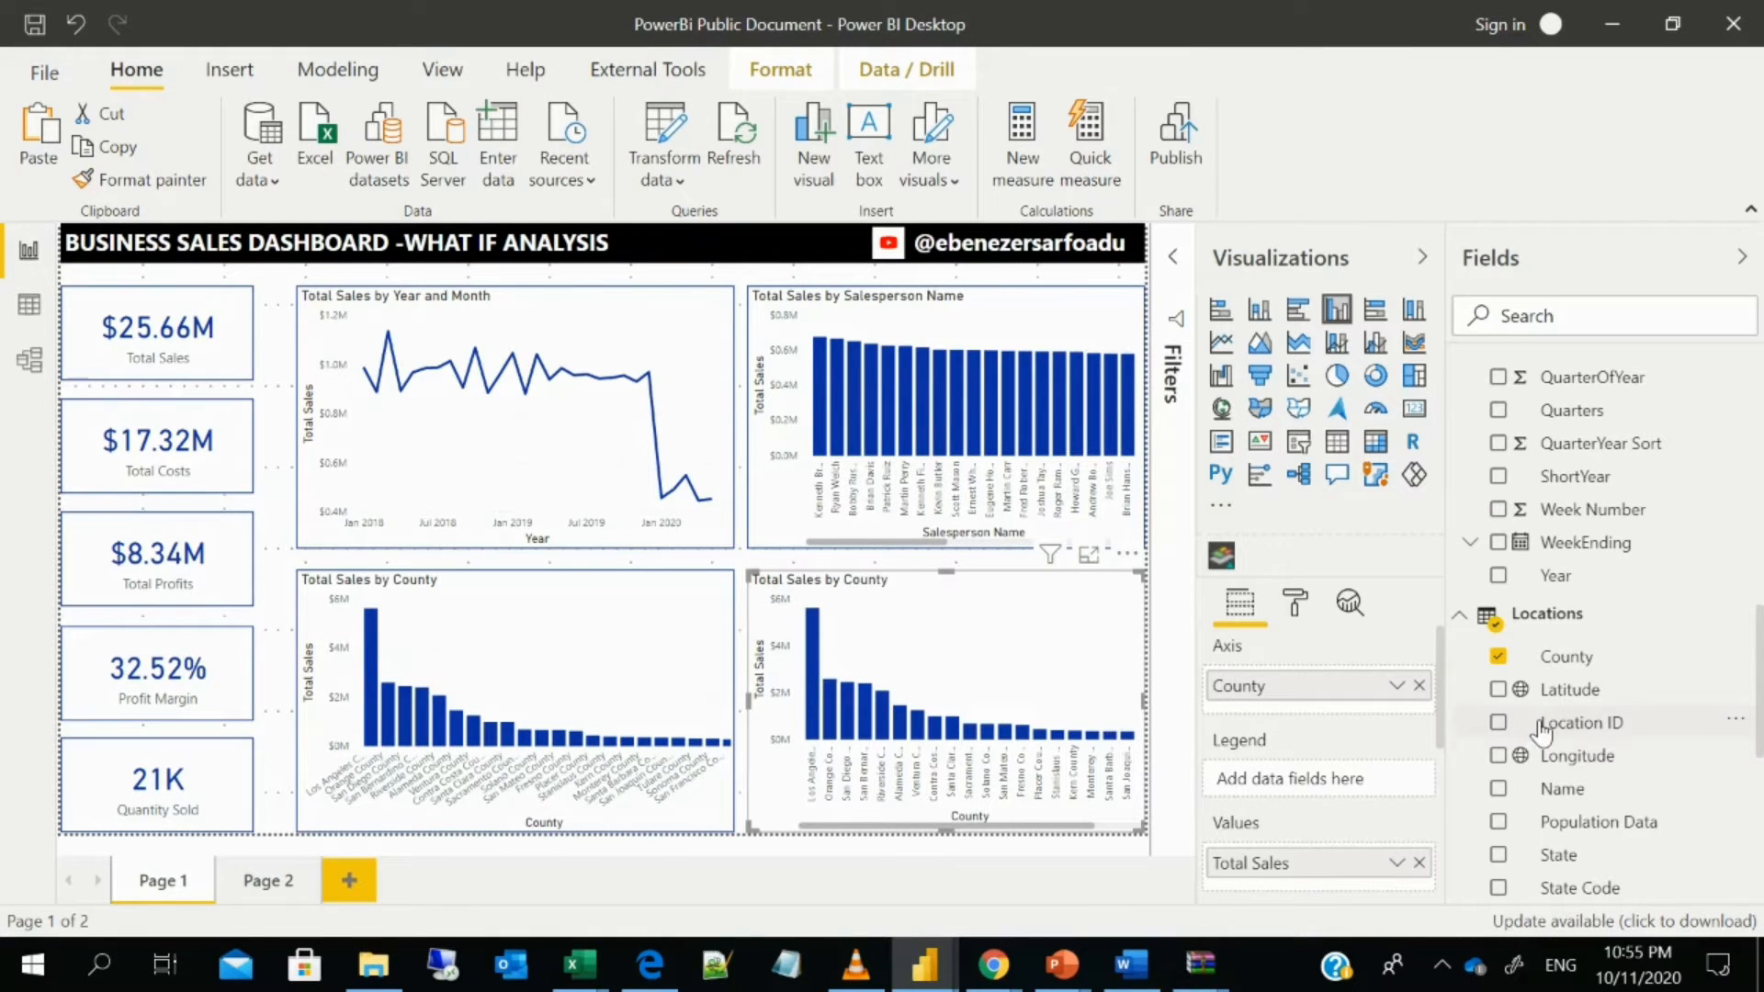
- Replace County with Product Name from the Products table on the axis of the column chart beneath the salesperson chart
{"action": "scroll", "coordinate": [1542, 732], "scroll_direction": "up", "scroll_amount": 5}
{"action": "scroll", "coordinate": [1542, 733], "scroll_direction": "down", "scroll_amount": 5}
{"action": "scroll", "coordinate": [1540, 721], "scroll_direction": "down", "scroll_amount": 2}
{"action": "scroll", "coordinate": [1470, 827], "scroll_direction": "up", "scroll_amount": 5}
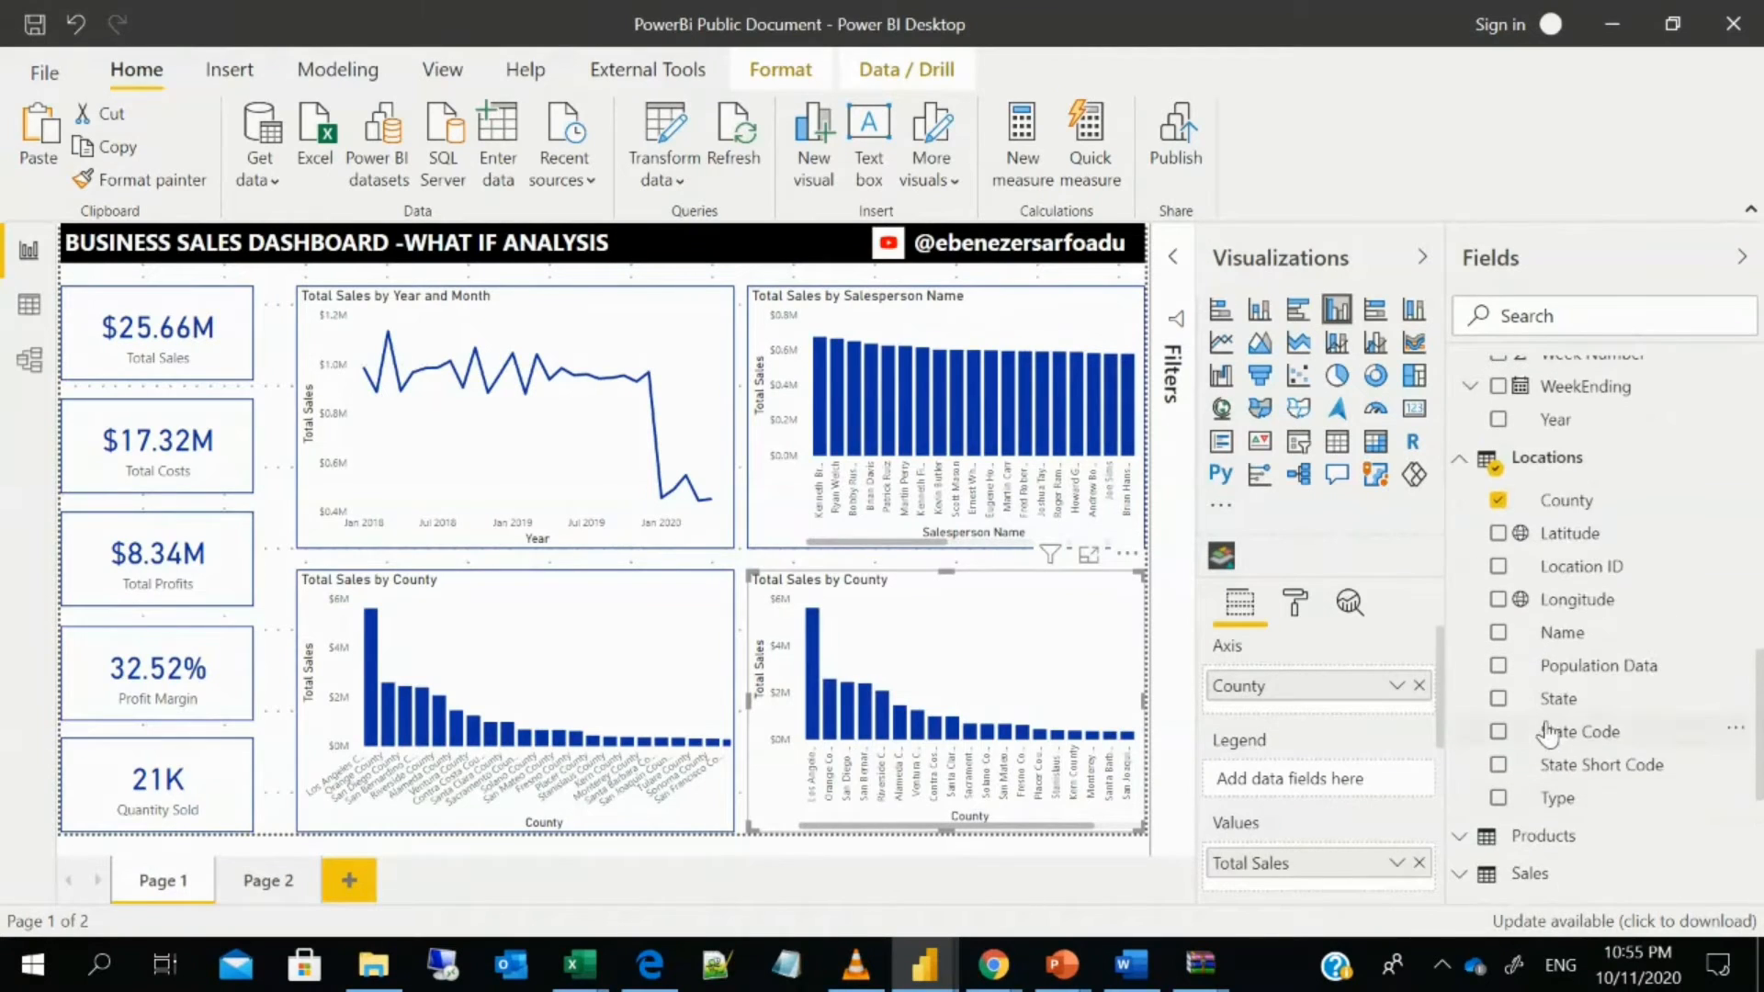
{"action": "left_click", "coordinate": [1463, 836]}
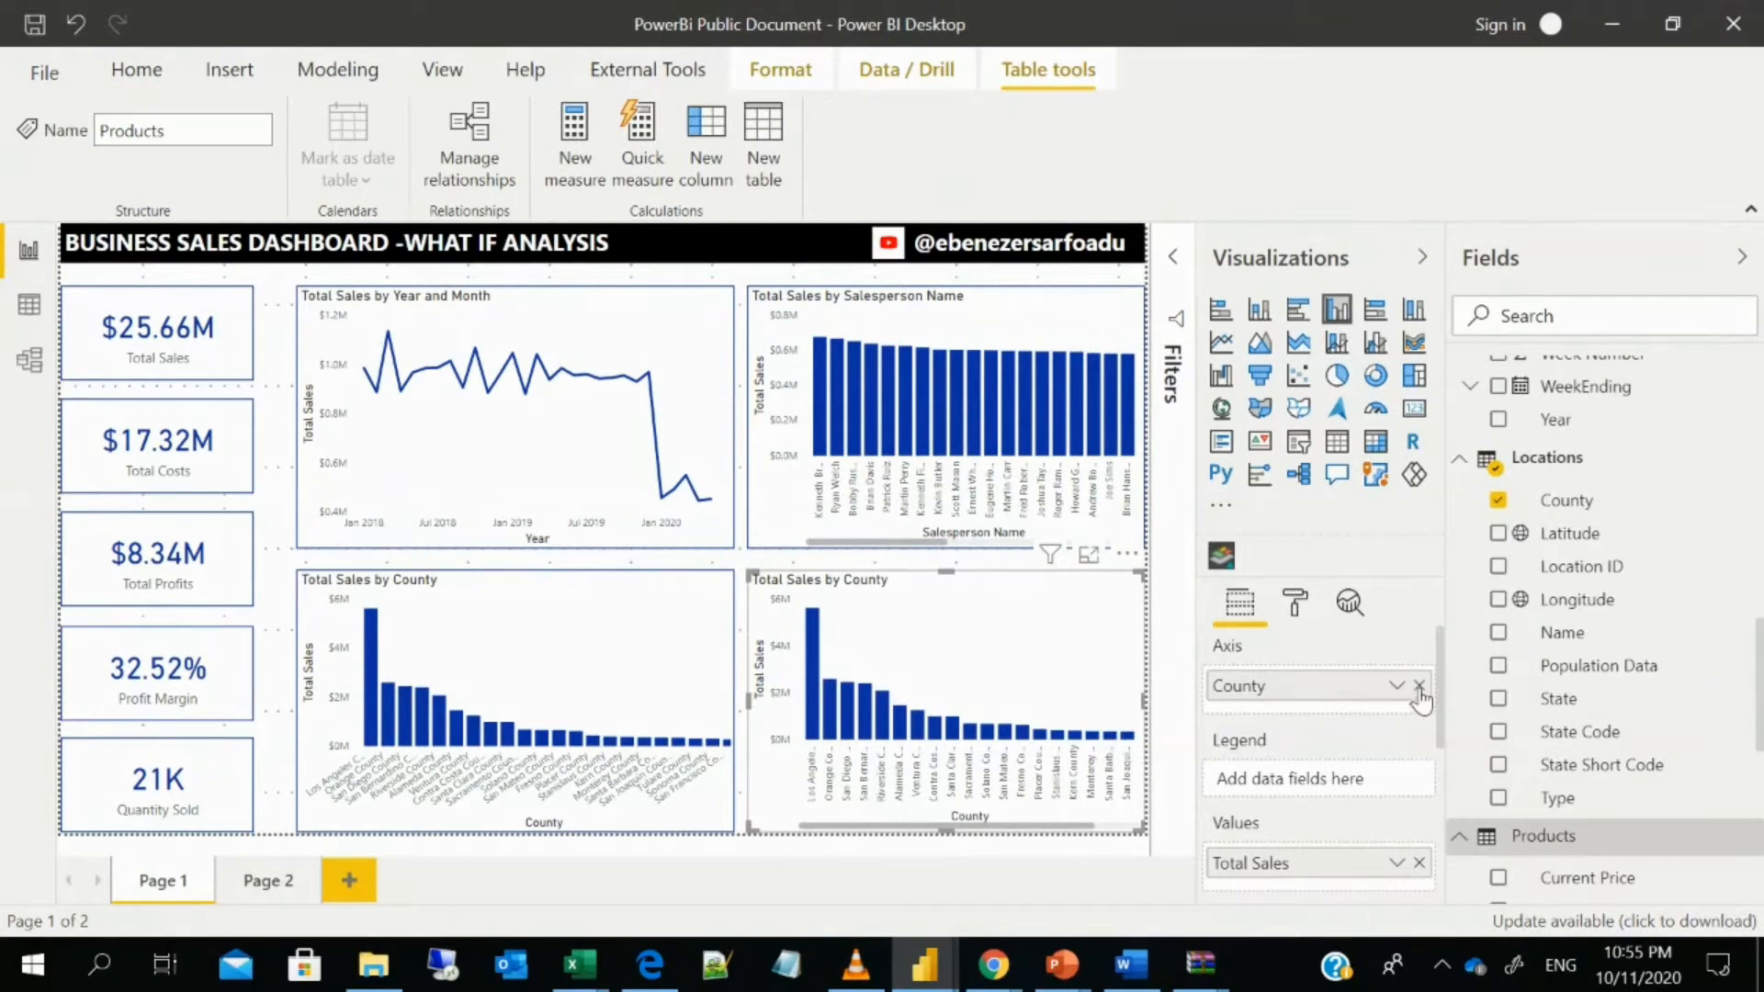
{"action": "left_click", "coordinate": [1419, 686]}
{"action": "scroll", "coordinate": [1508, 903], "scroll_direction": "down", "scroll_amount": 3}
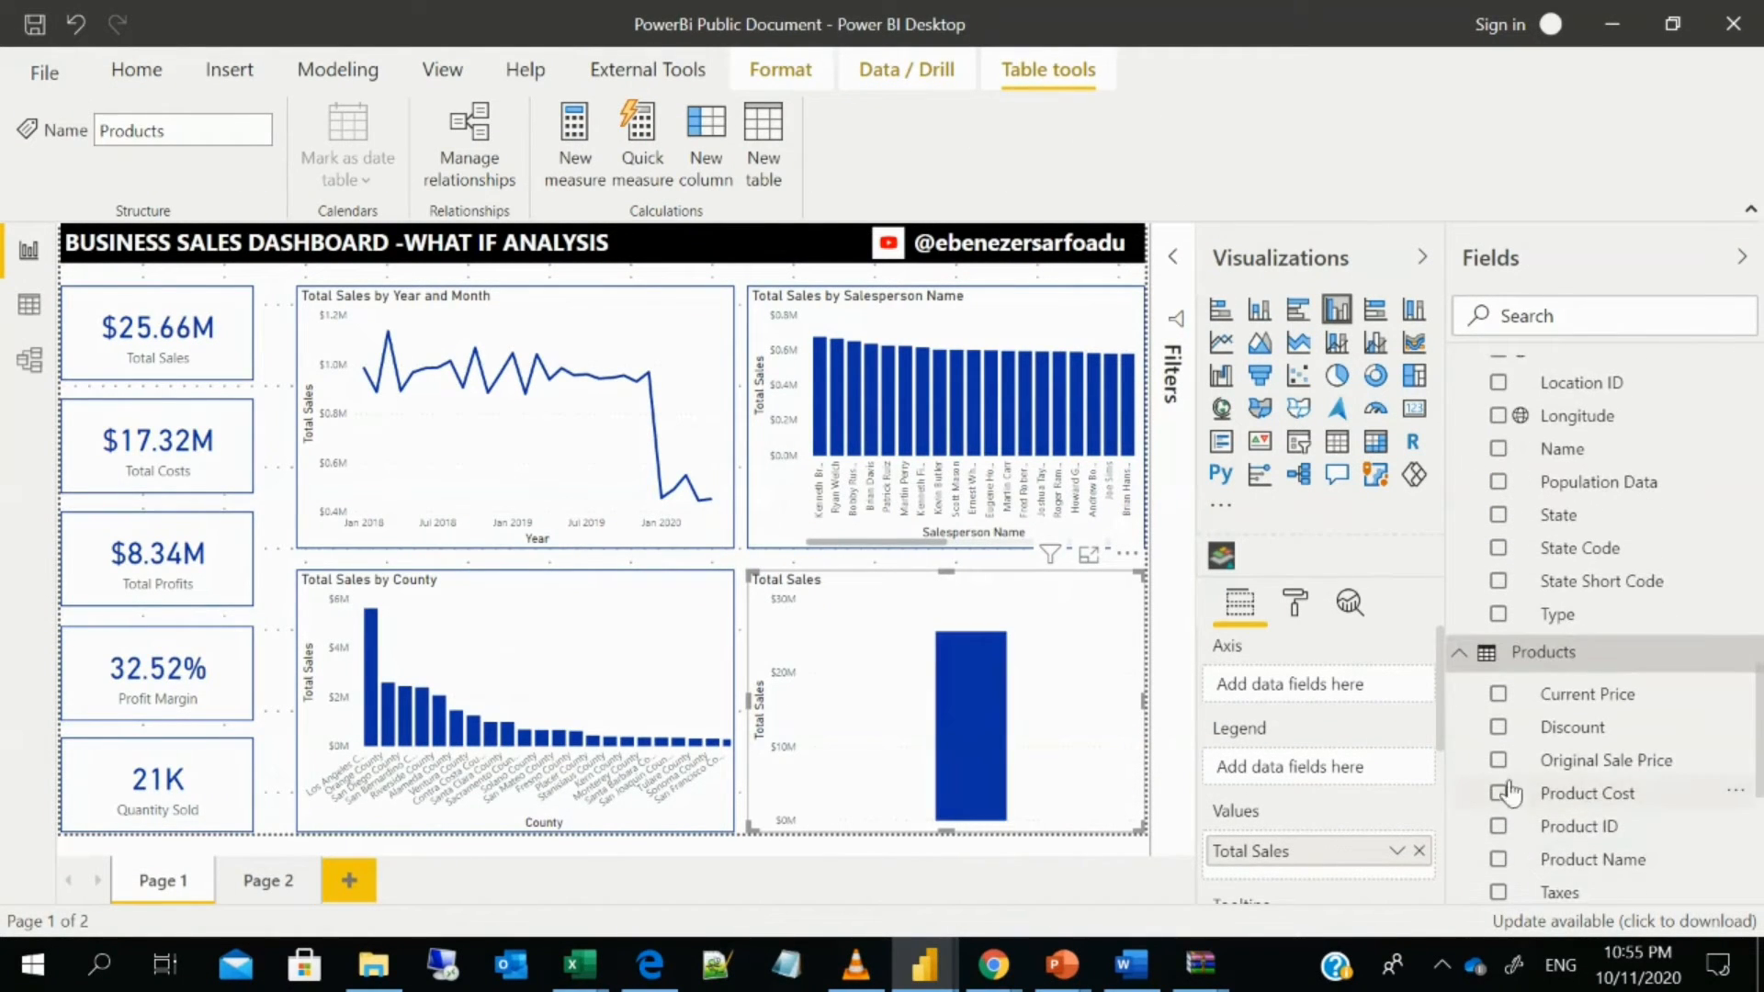
{"action": "left_click", "coordinate": [1496, 859]}
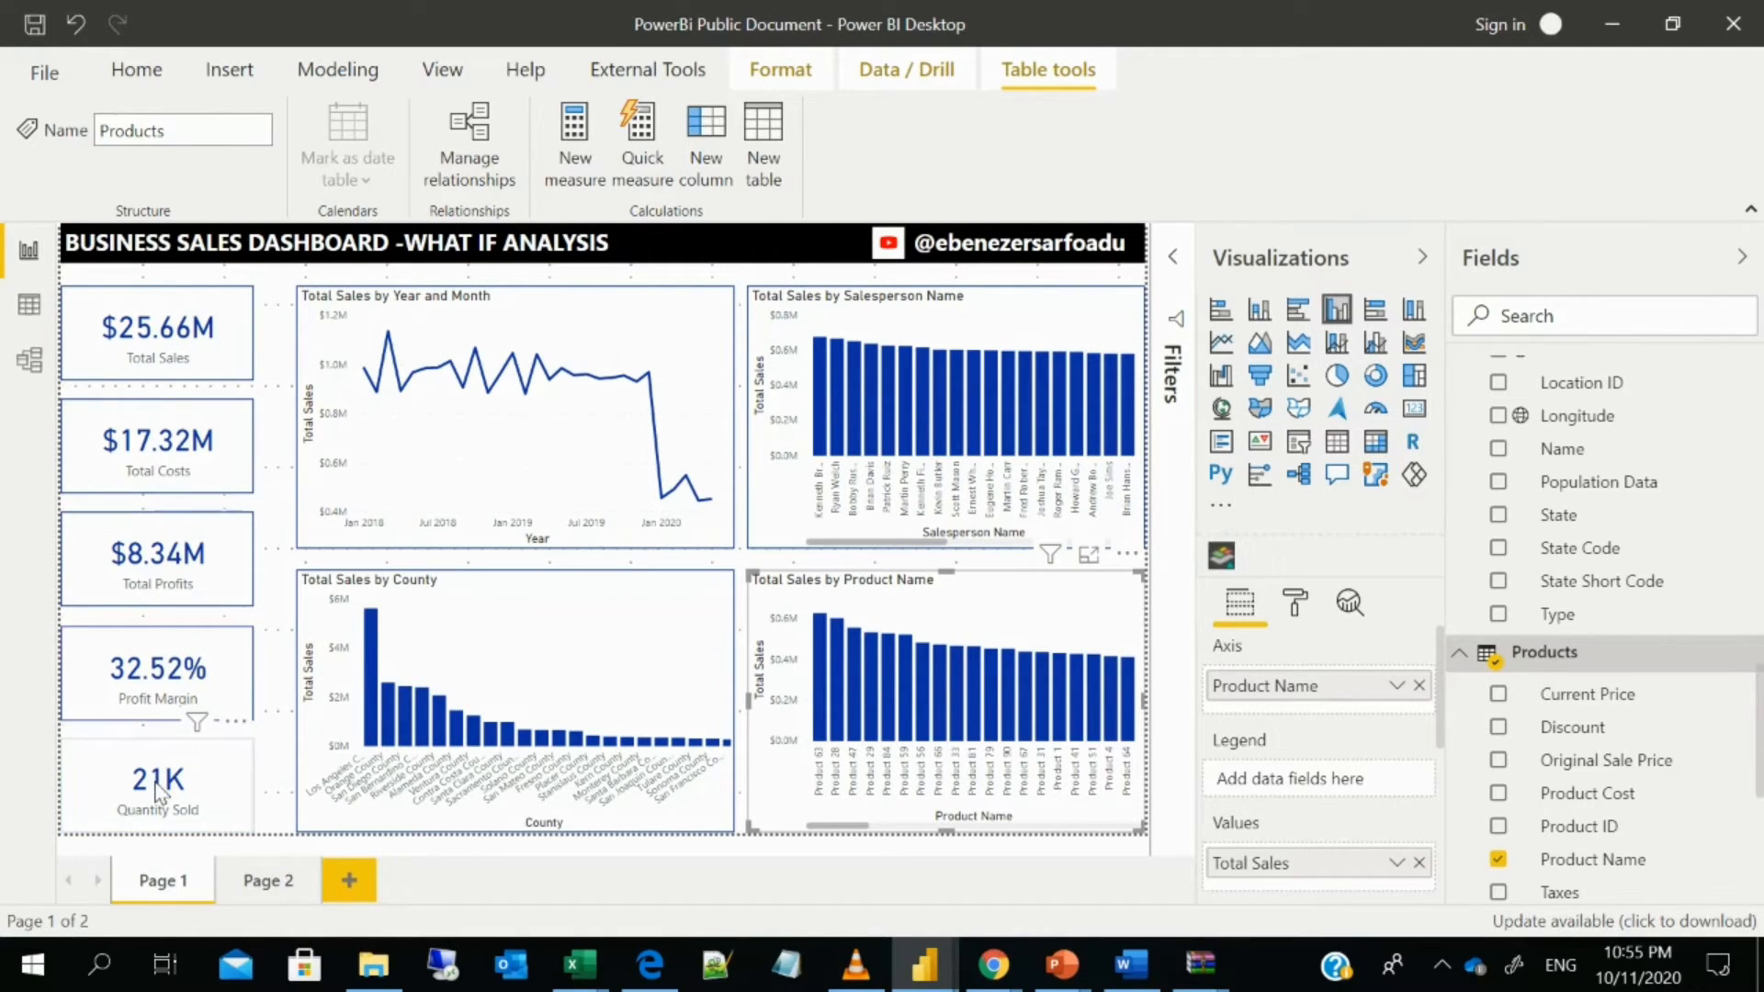
- Open Page 2 of the report to examine its what-if cards, sliders and comparison line chart
{"action": "left_click", "coordinate": [266, 884]}
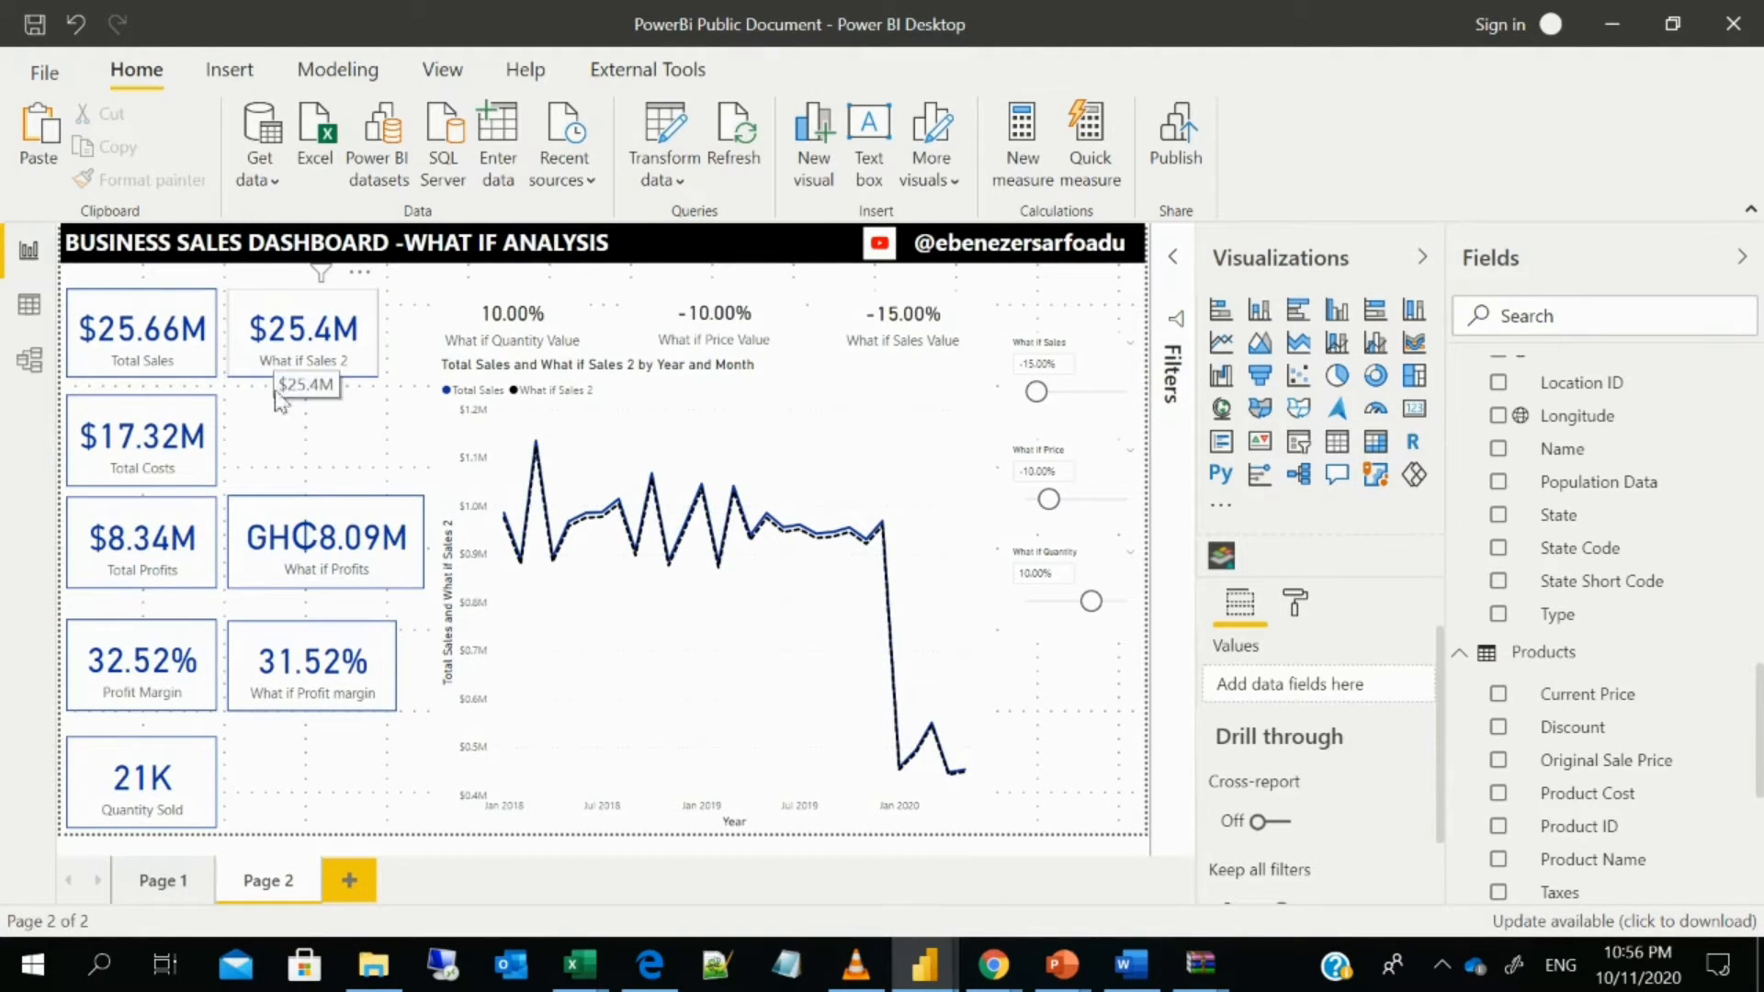
- Add a third report page and copy the dashboard title banner from Page 1 onto it
{"action": "left_click", "coordinate": [347, 884]}
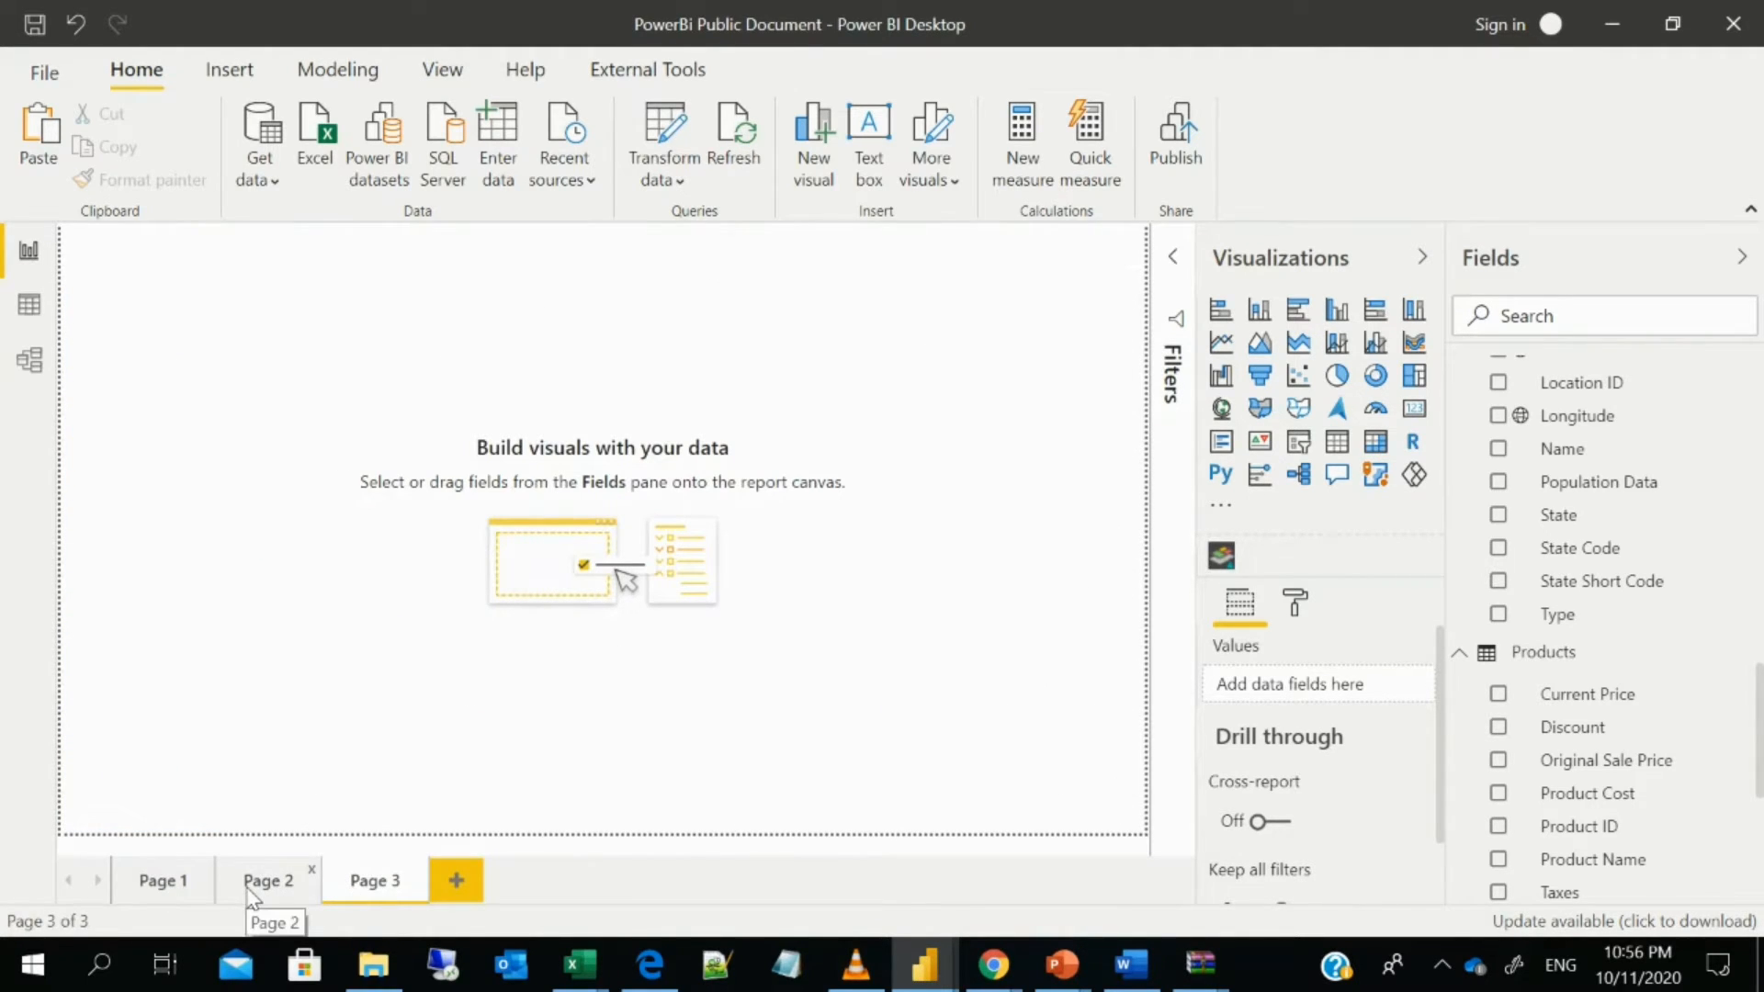
{"action": "left_click", "coordinate": [172, 881]}
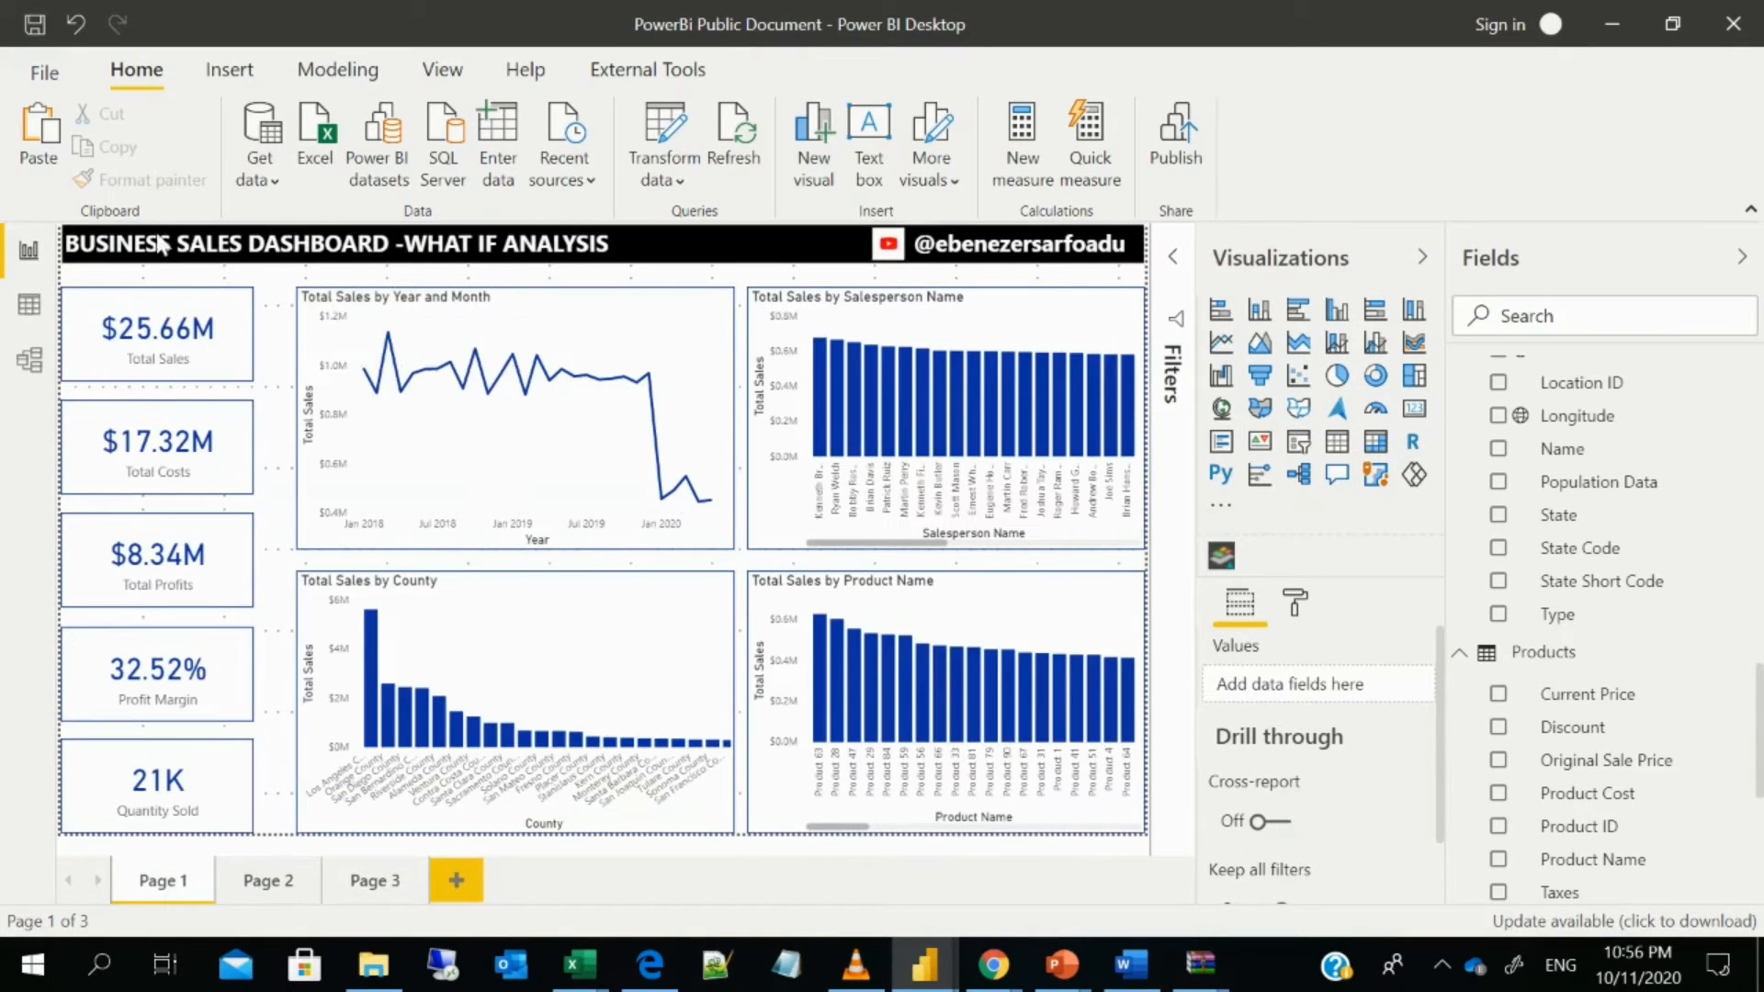
{"action": "left_click", "coordinate": [158, 236]}
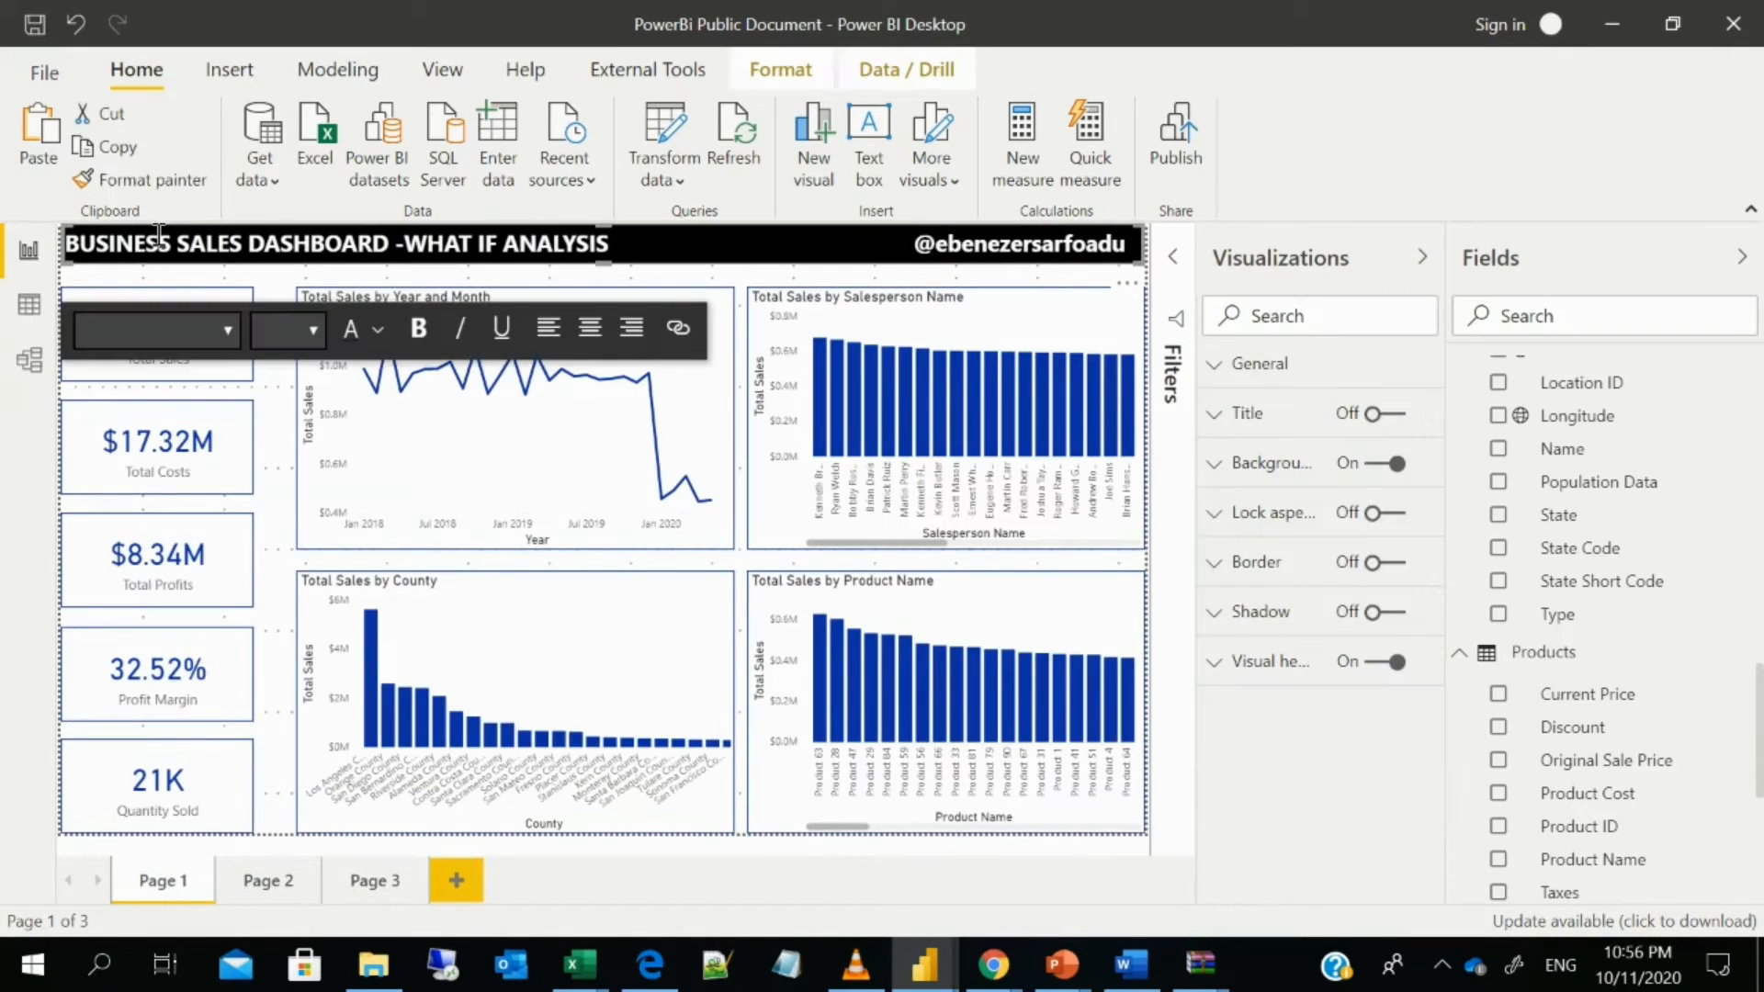
{"action": "left_click", "coordinate": [373, 884]}
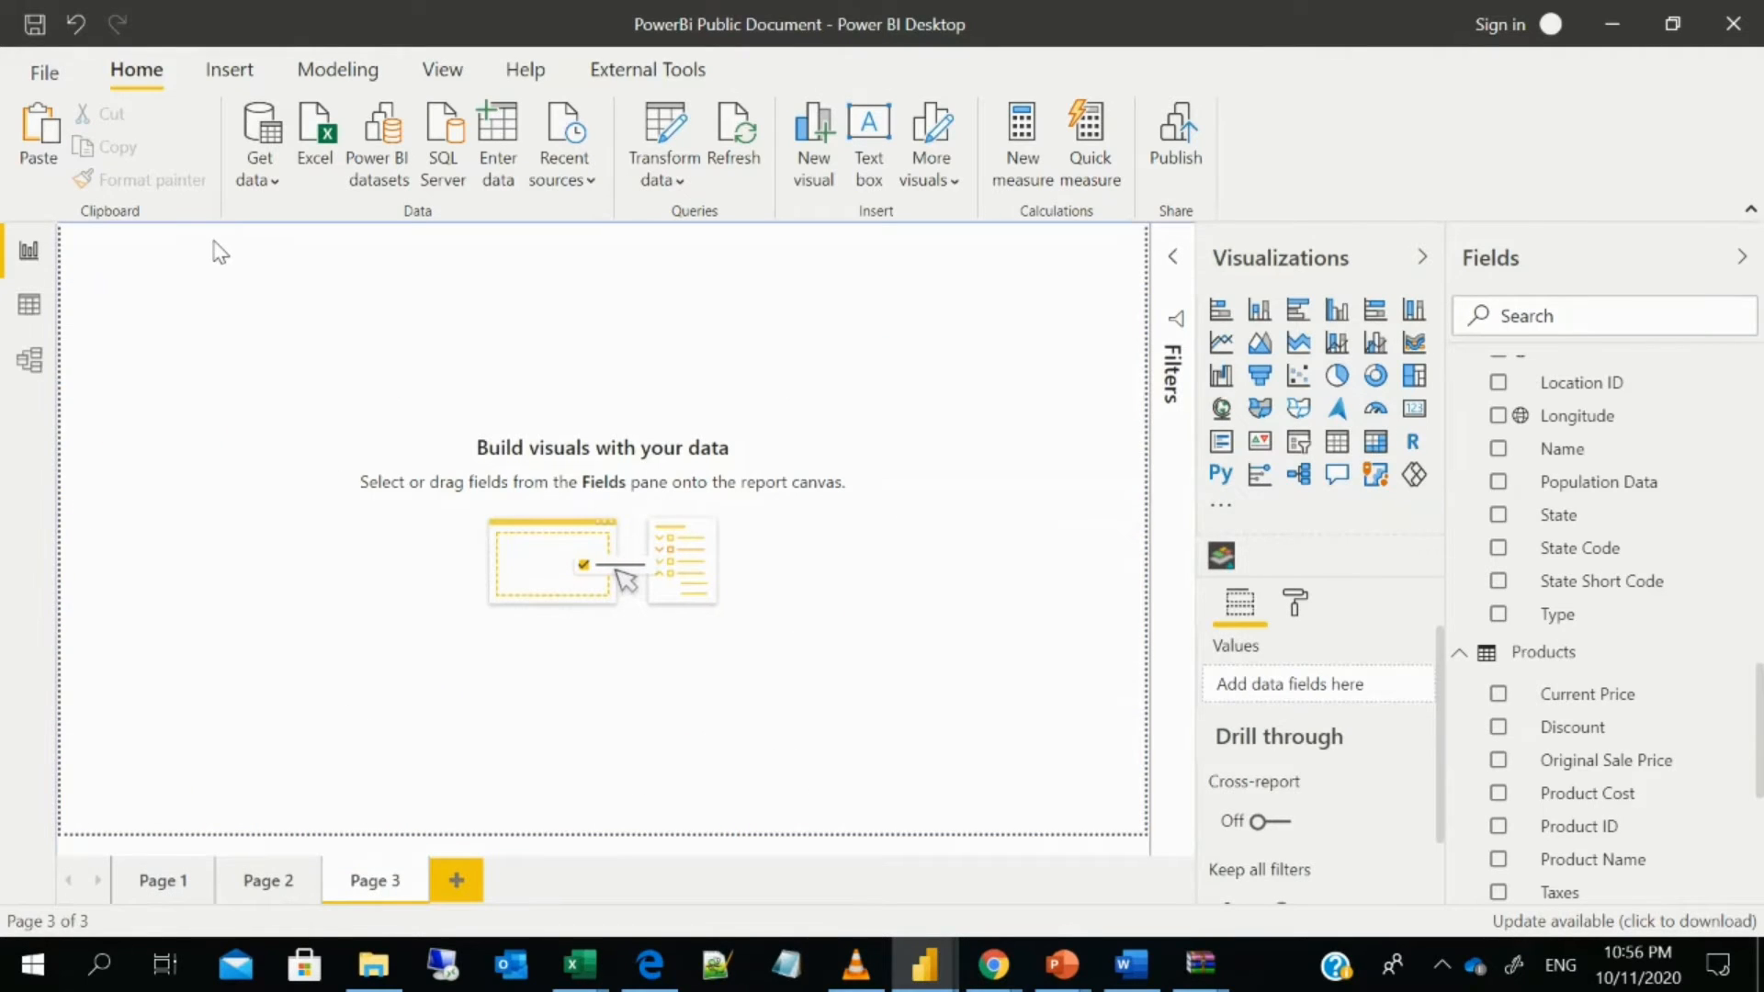
{"action": "key", "text": "ctrl+v"}
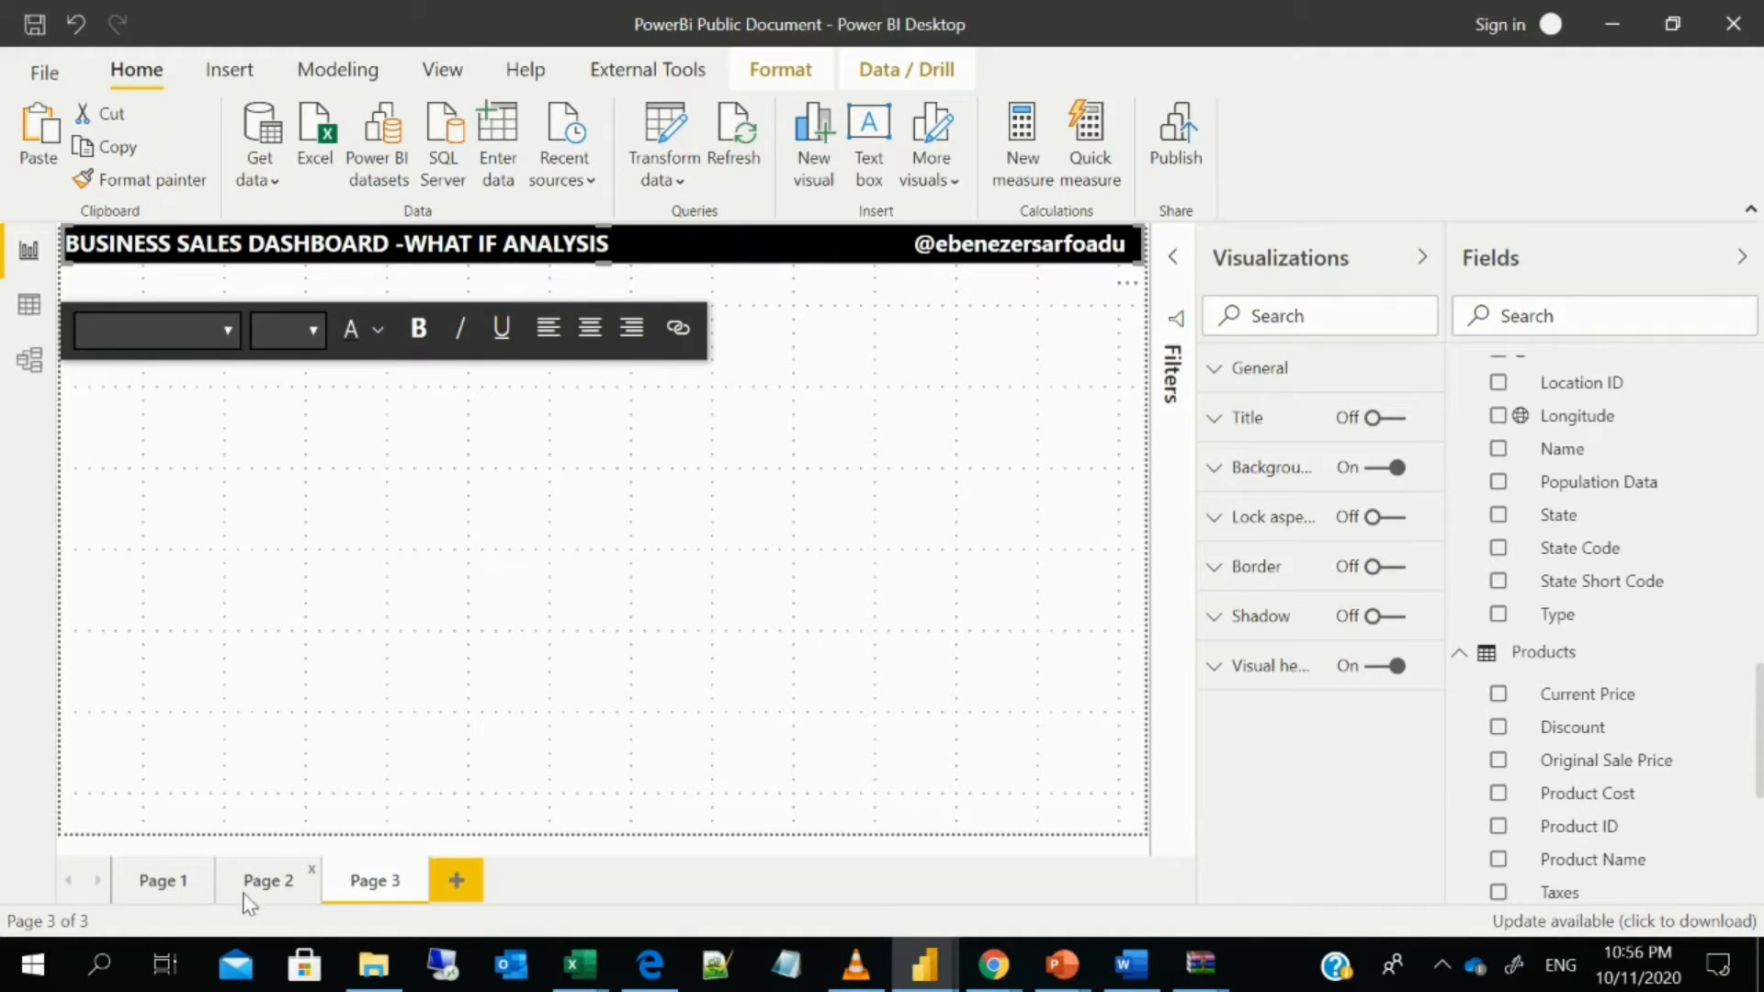
- Try to copy the YouTube logo from the Page 1 banner to the banner on Page 3
{"action": "left_click", "coordinate": [154, 886]}
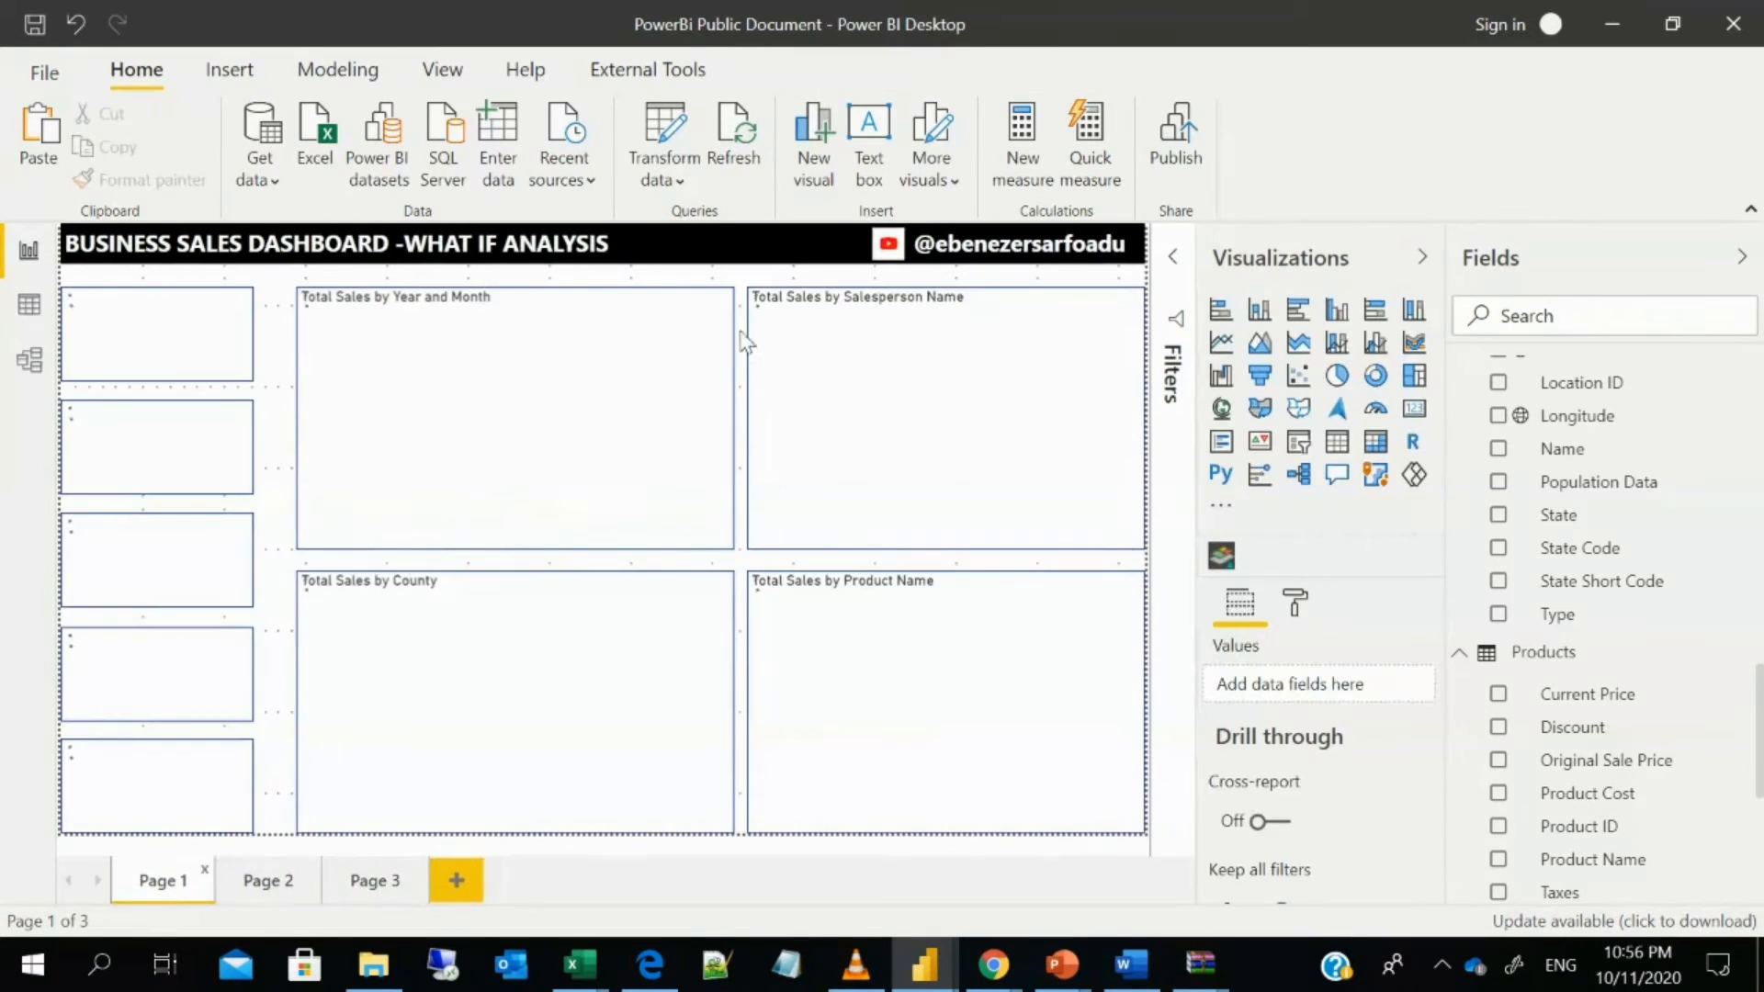
{"action": "left_click", "coordinate": [886, 253]}
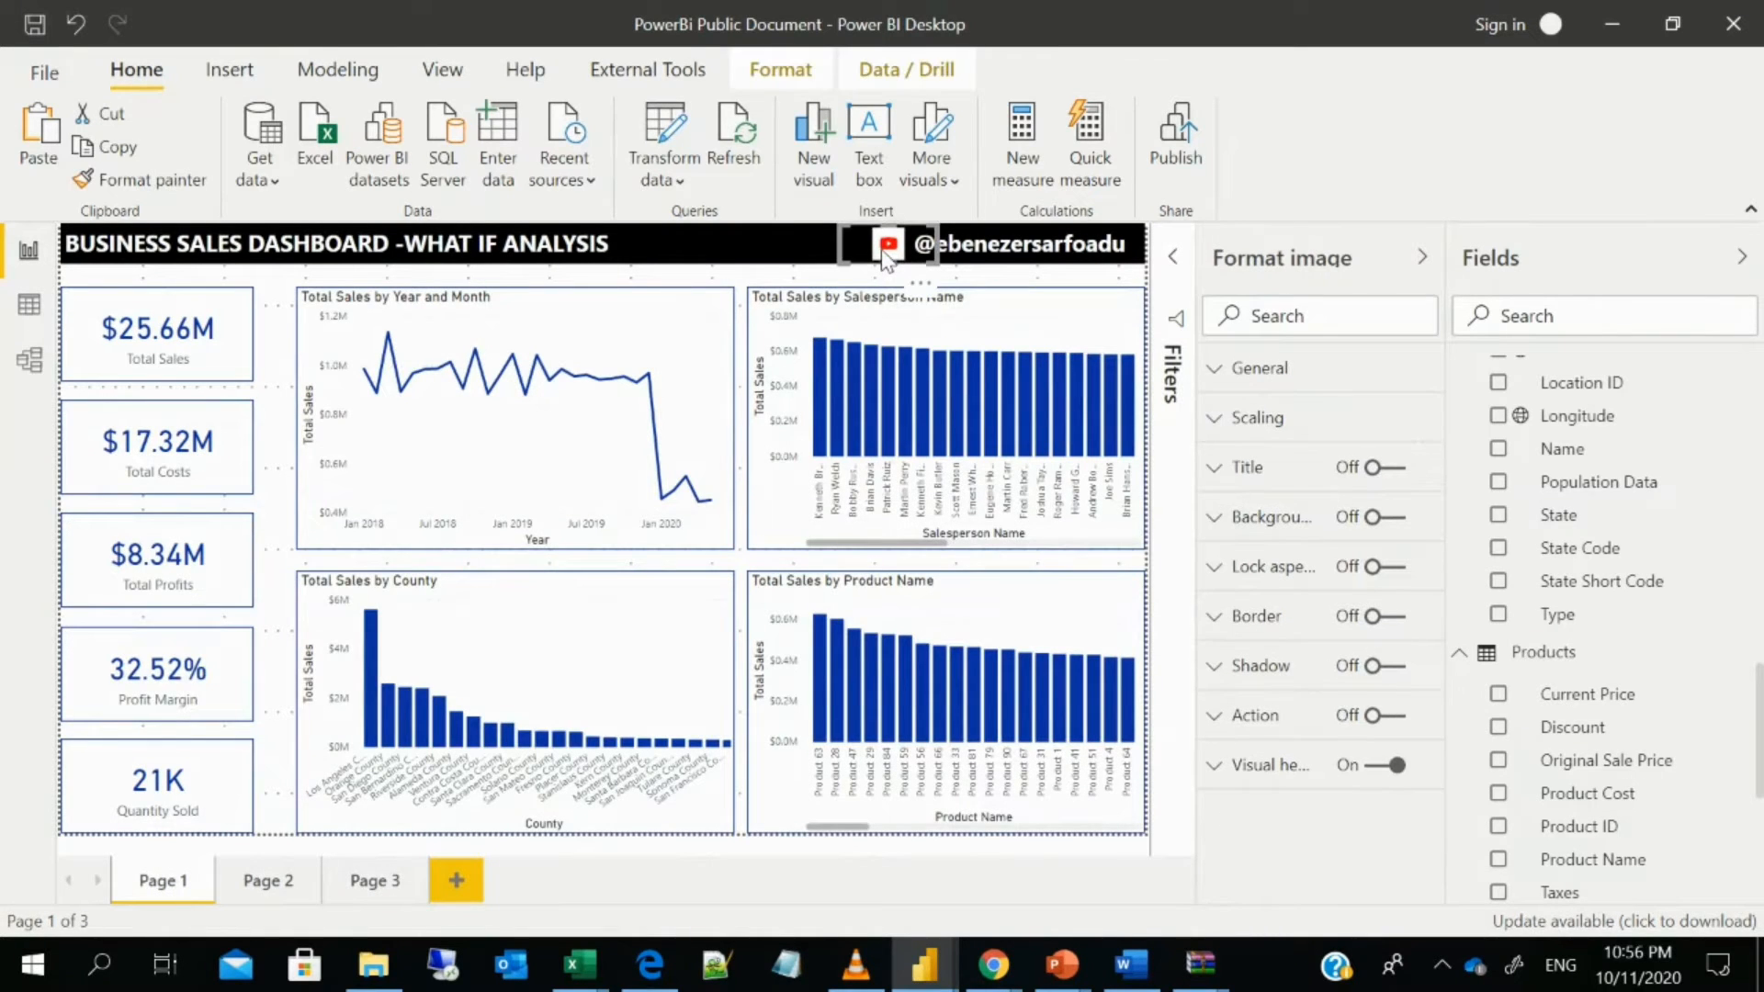
{"action": "left_click", "coordinate": [369, 882]}
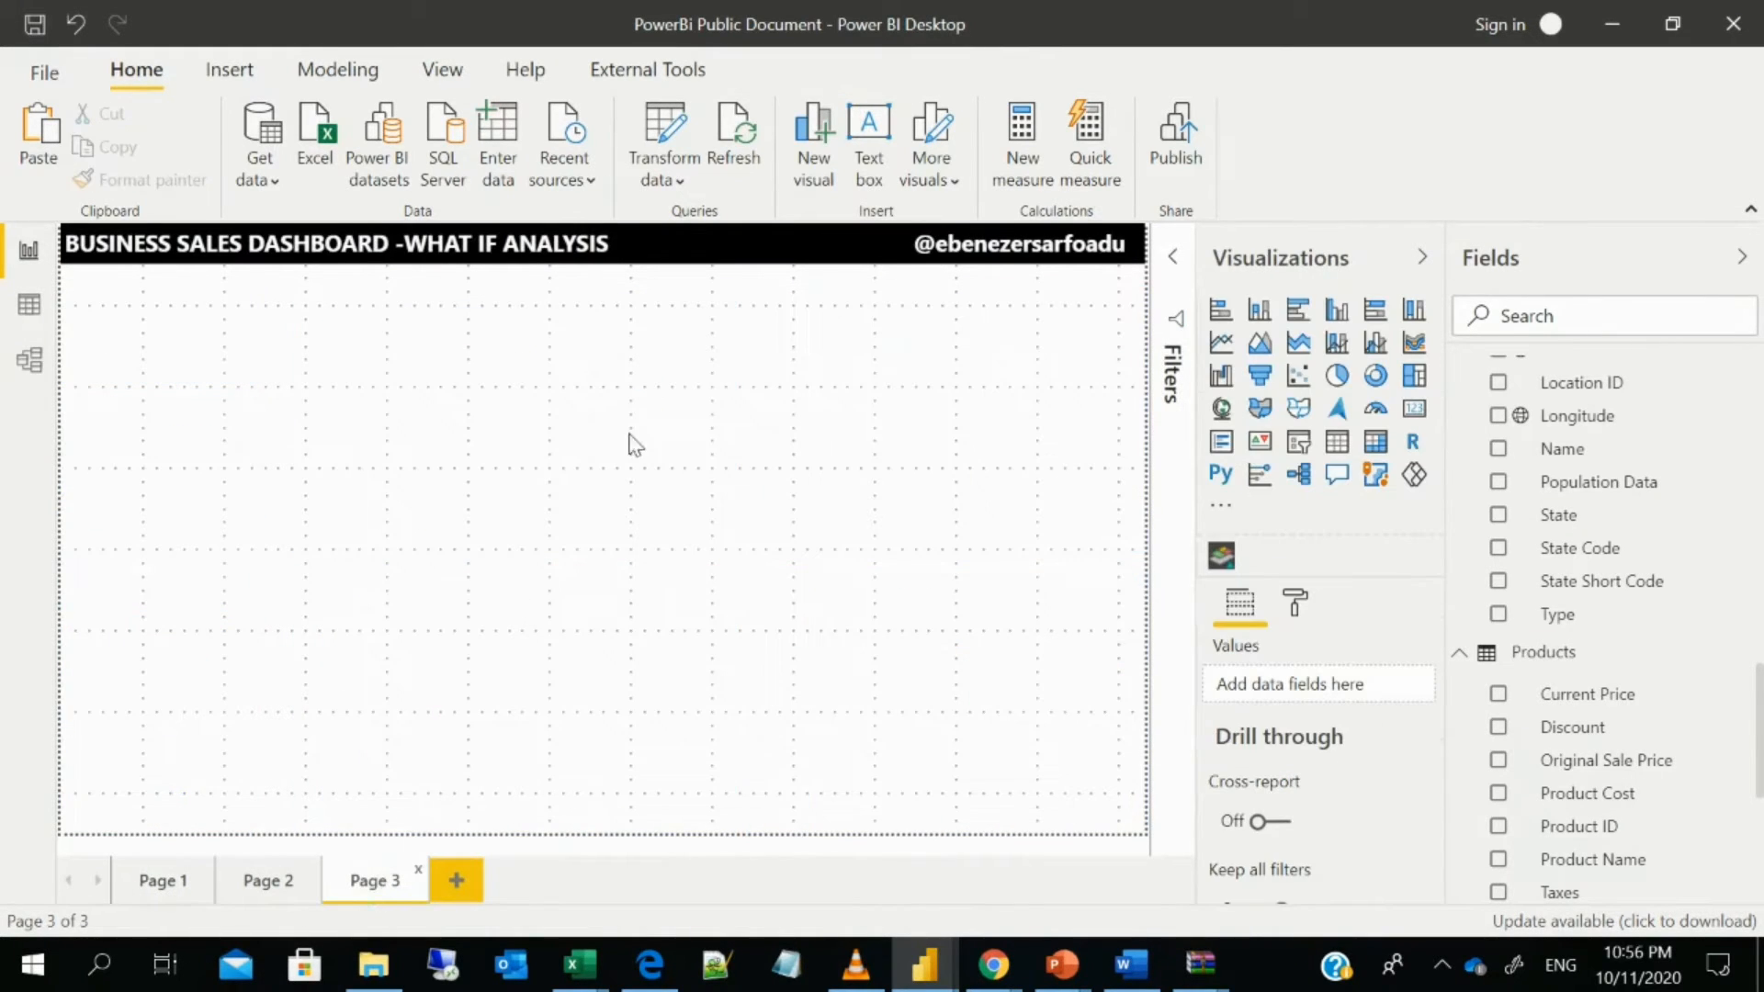
{"action": "left_click", "coordinate": [842, 244]}
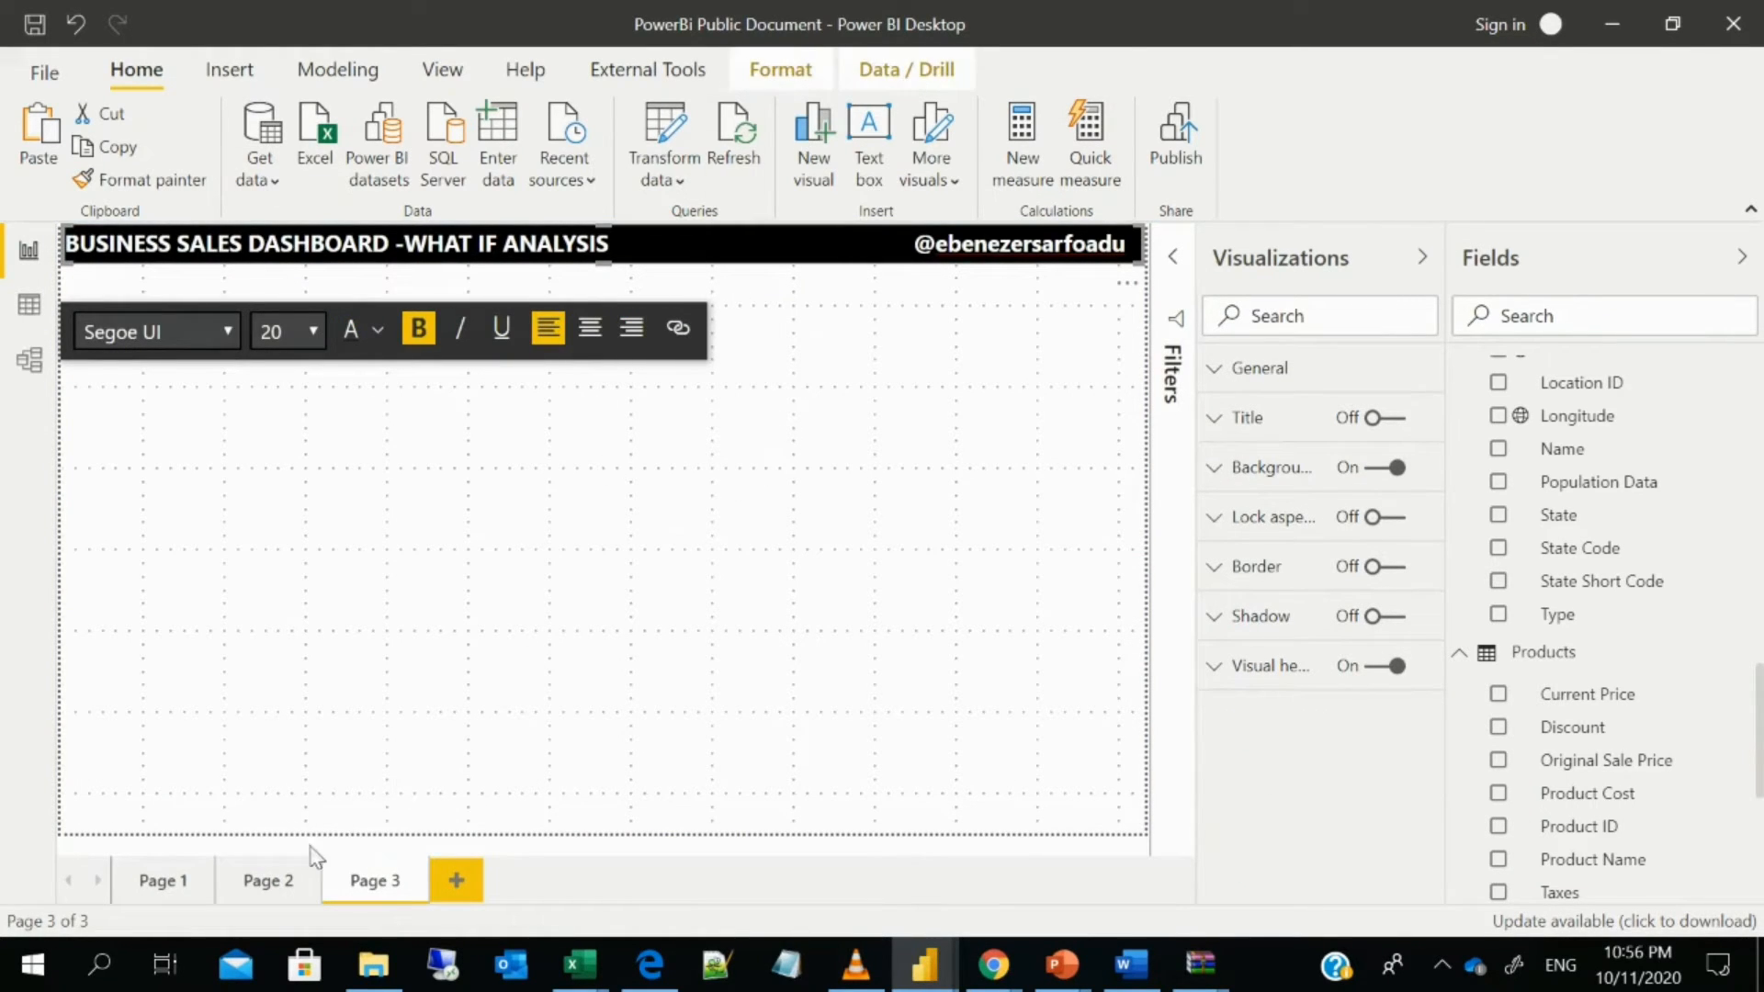
- Delete the What if Sales 2, What if Profits and What if Profit margin cards on Page 2
{"action": "left_click", "coordinate": [280, 882]}
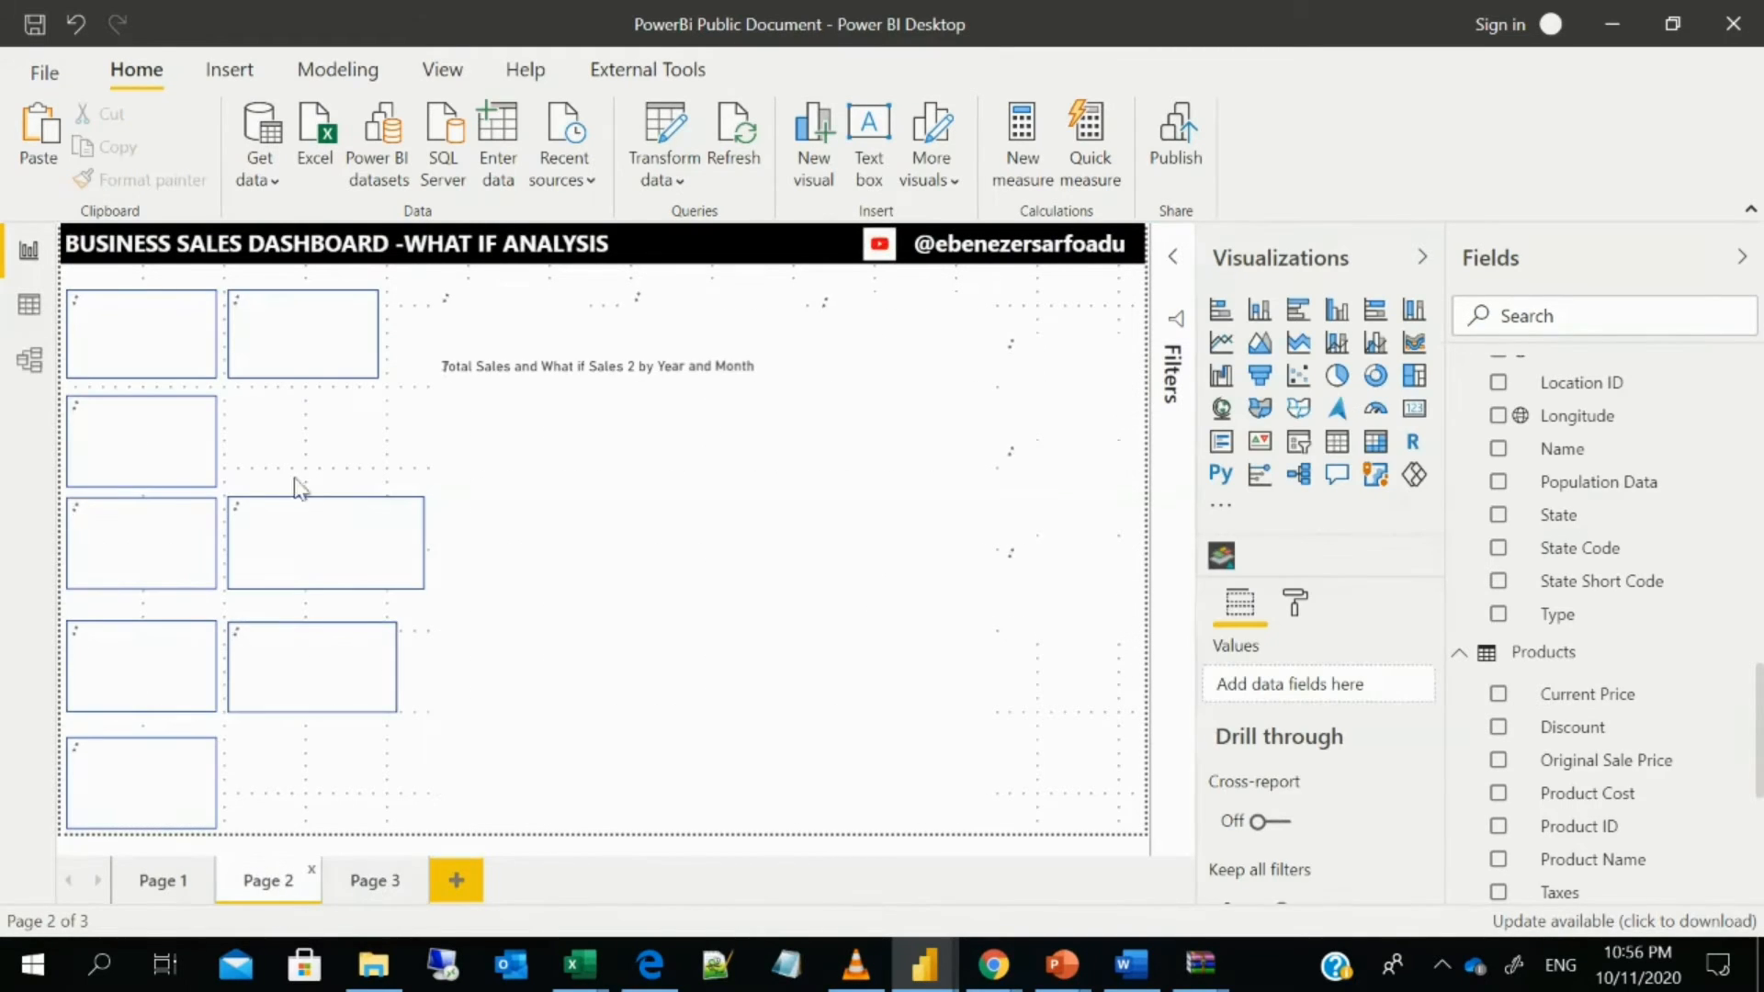
{"action": "left_click", "coordinate": [322, 321]}
{"action": "left_click", "coordinate": [318, 536]}
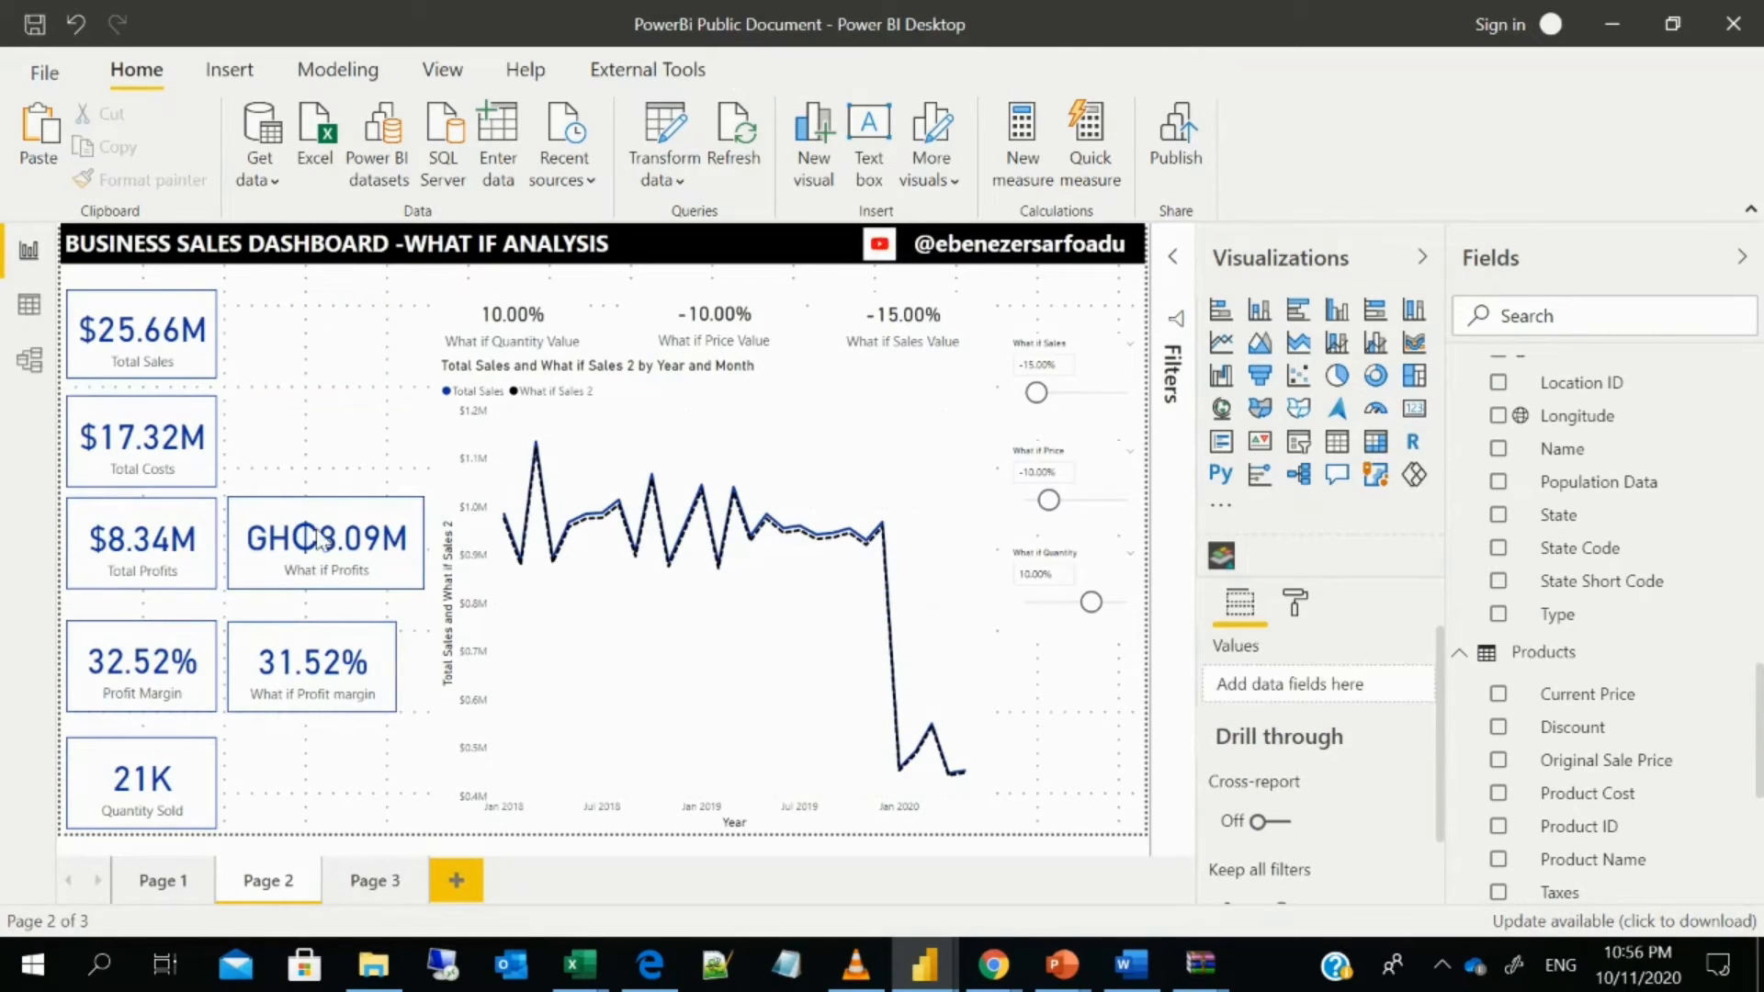
{"action": "key", "text": "Delete"}
{"action": "left_click", "coordinate": [303, 659]}
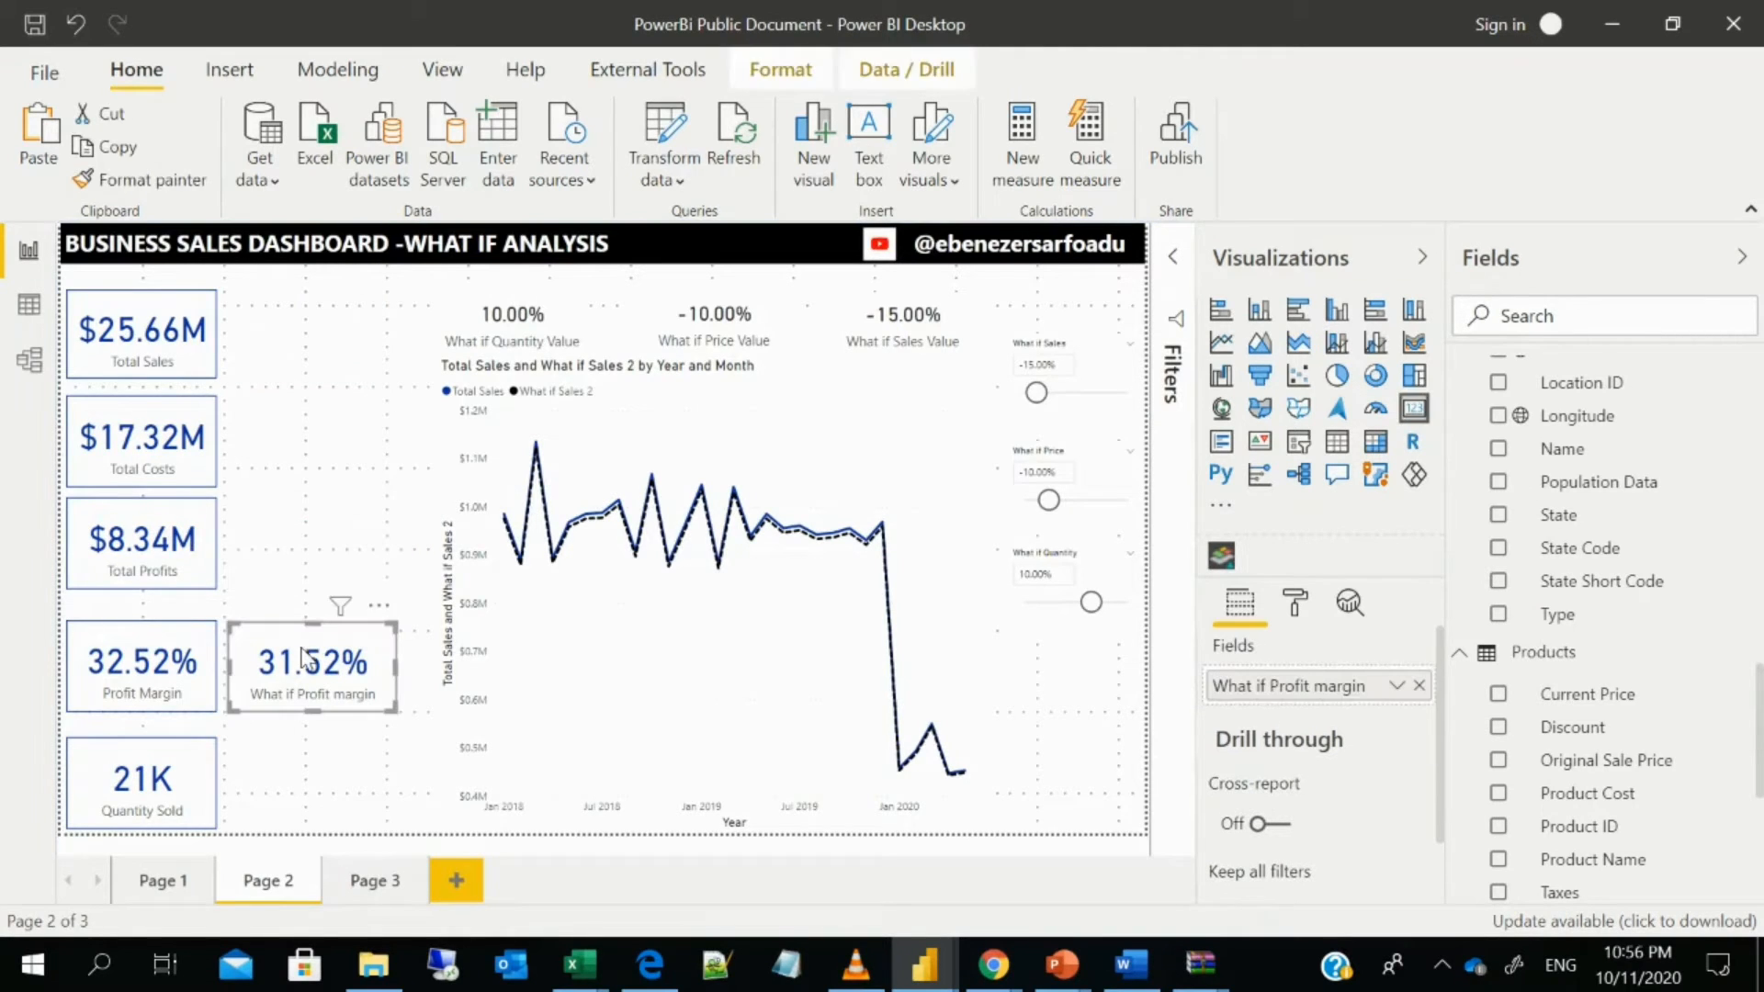
{"action": "key", "text": "Delete"}
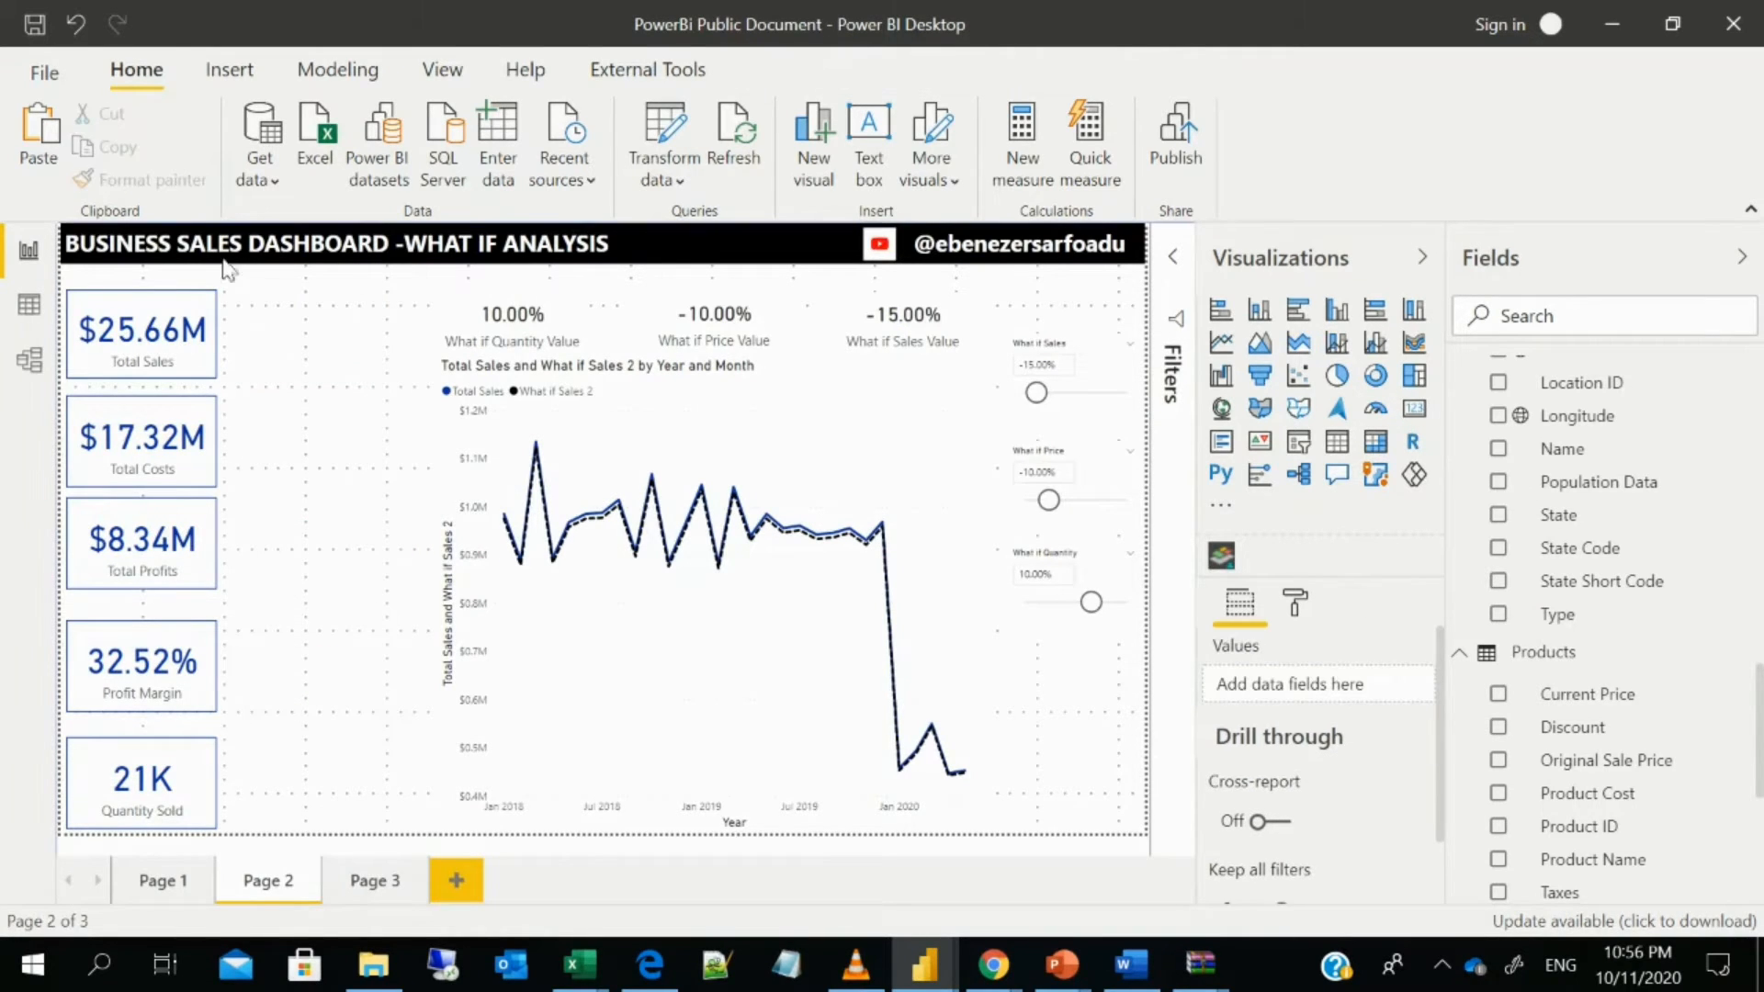
- Undo the deletion of the three what-if cards on Page 2
{"action": "left_click", "coordinate": [80, 33]}
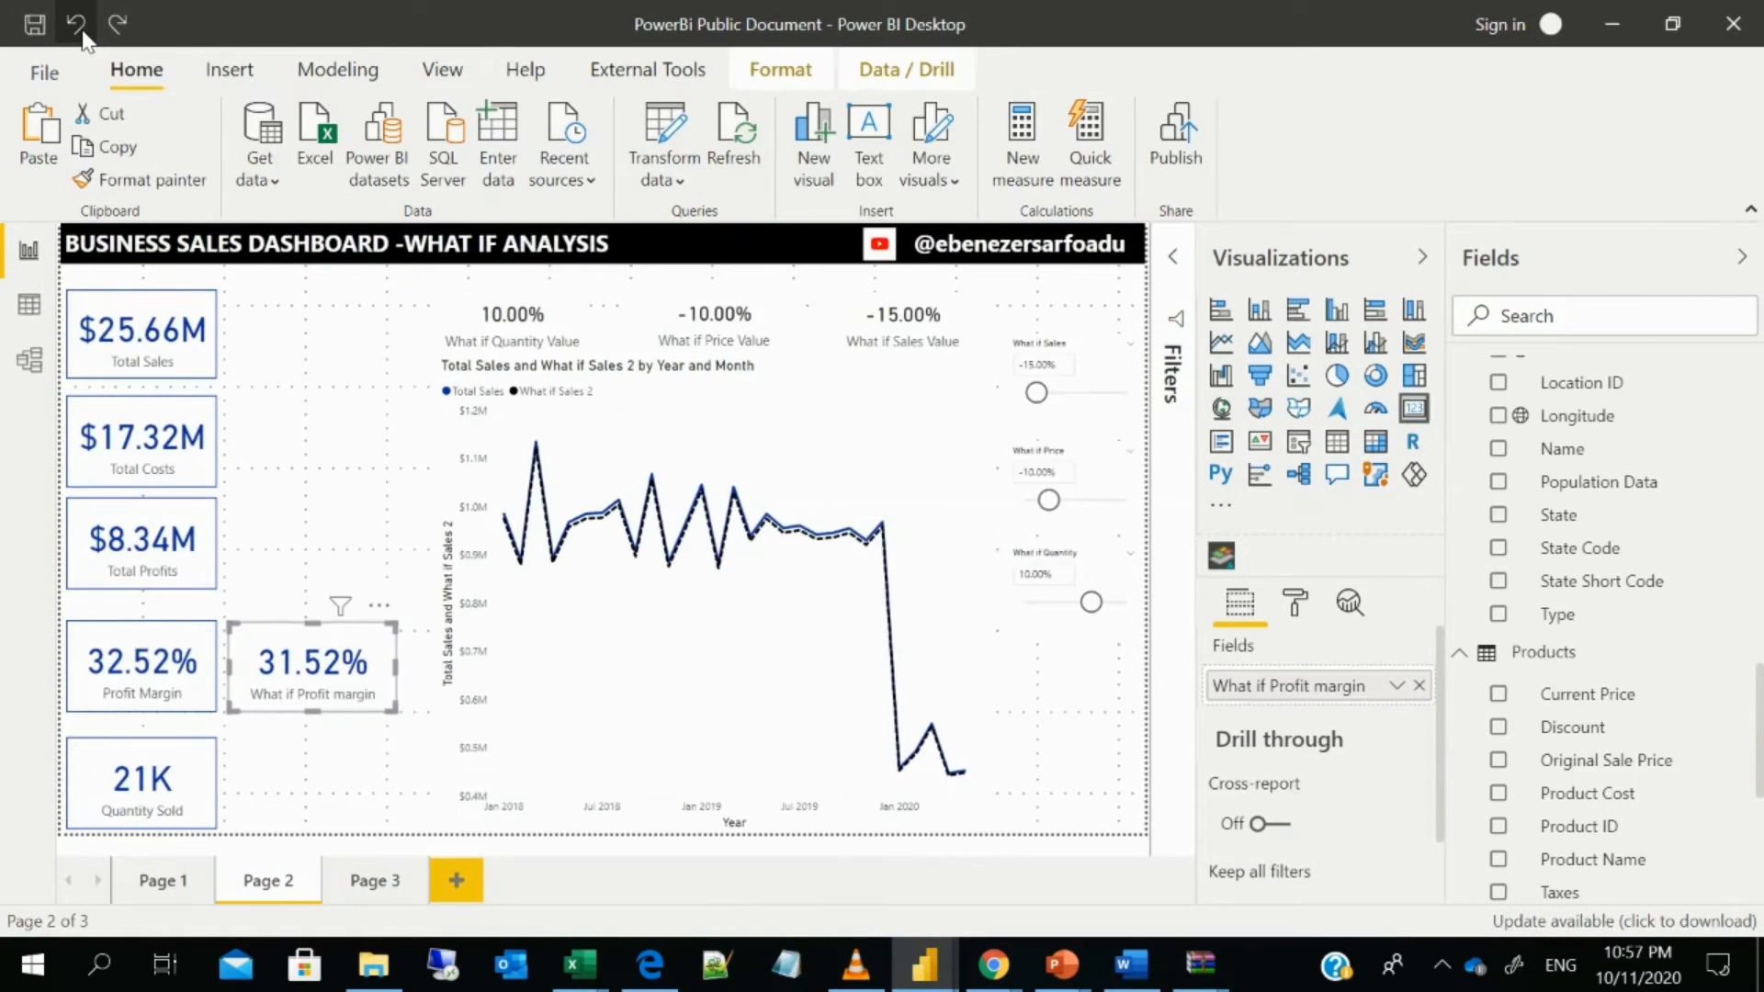
{"action": "left_click", "coordinate": [80, 33]}
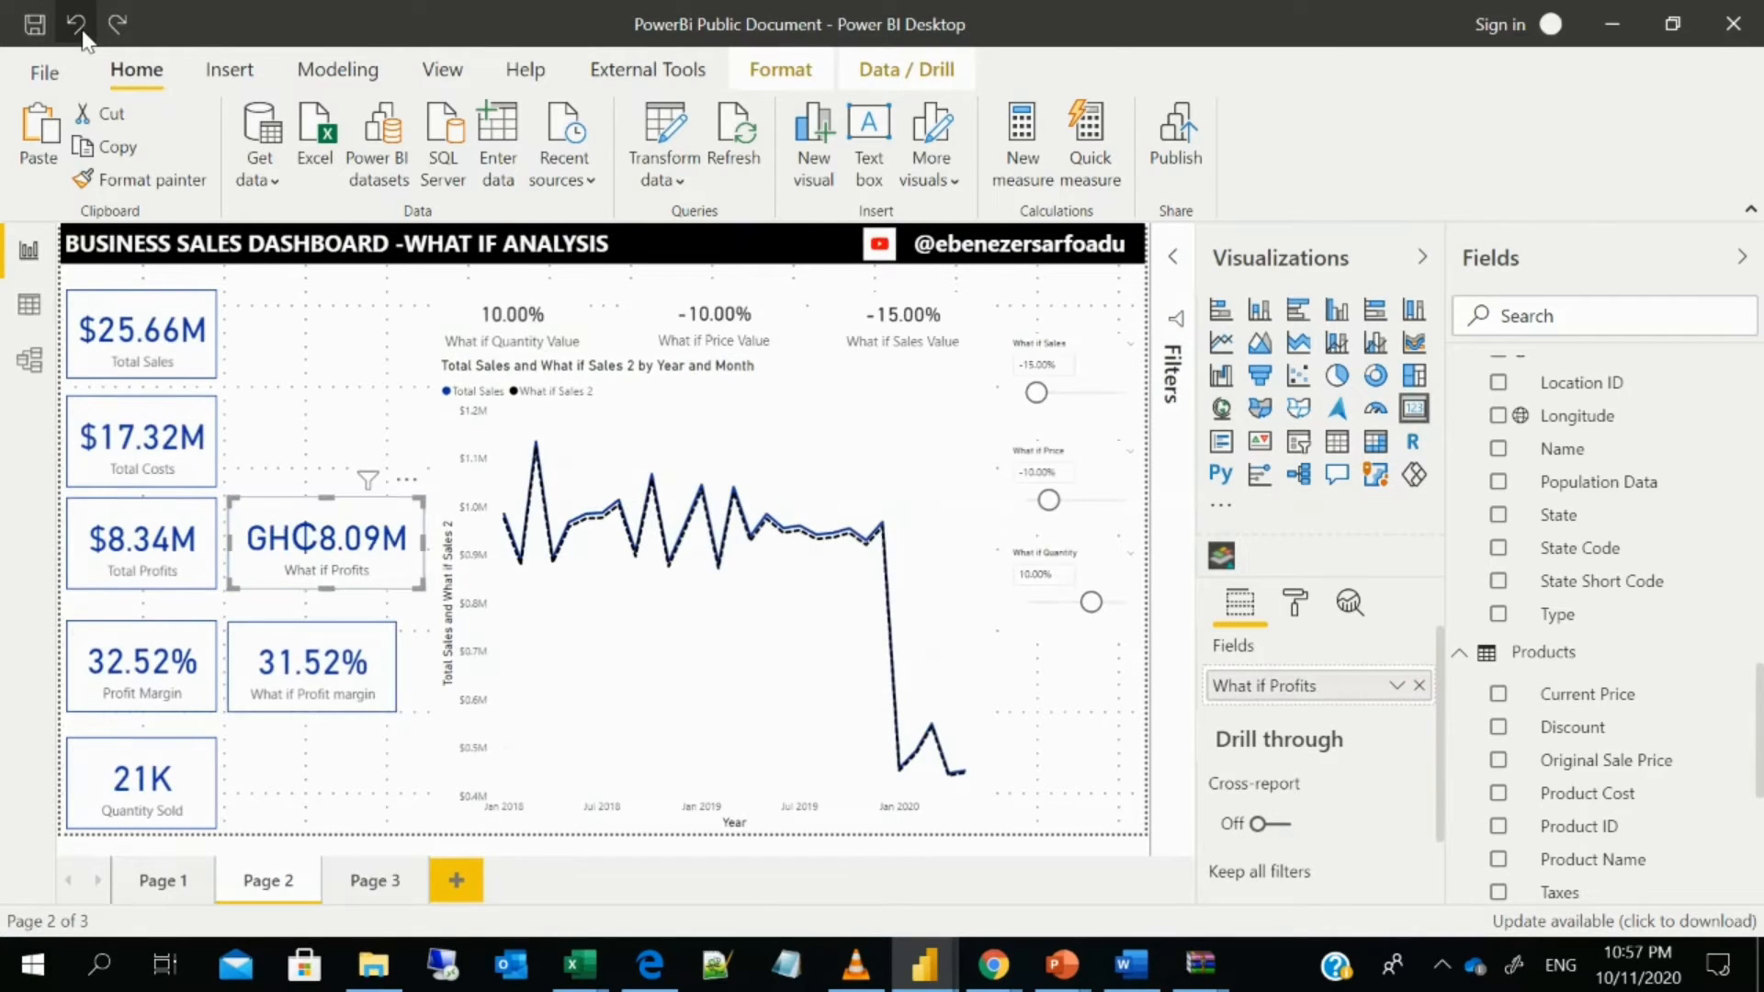
{"action": "left_click", "coordinate": [79, 33]}
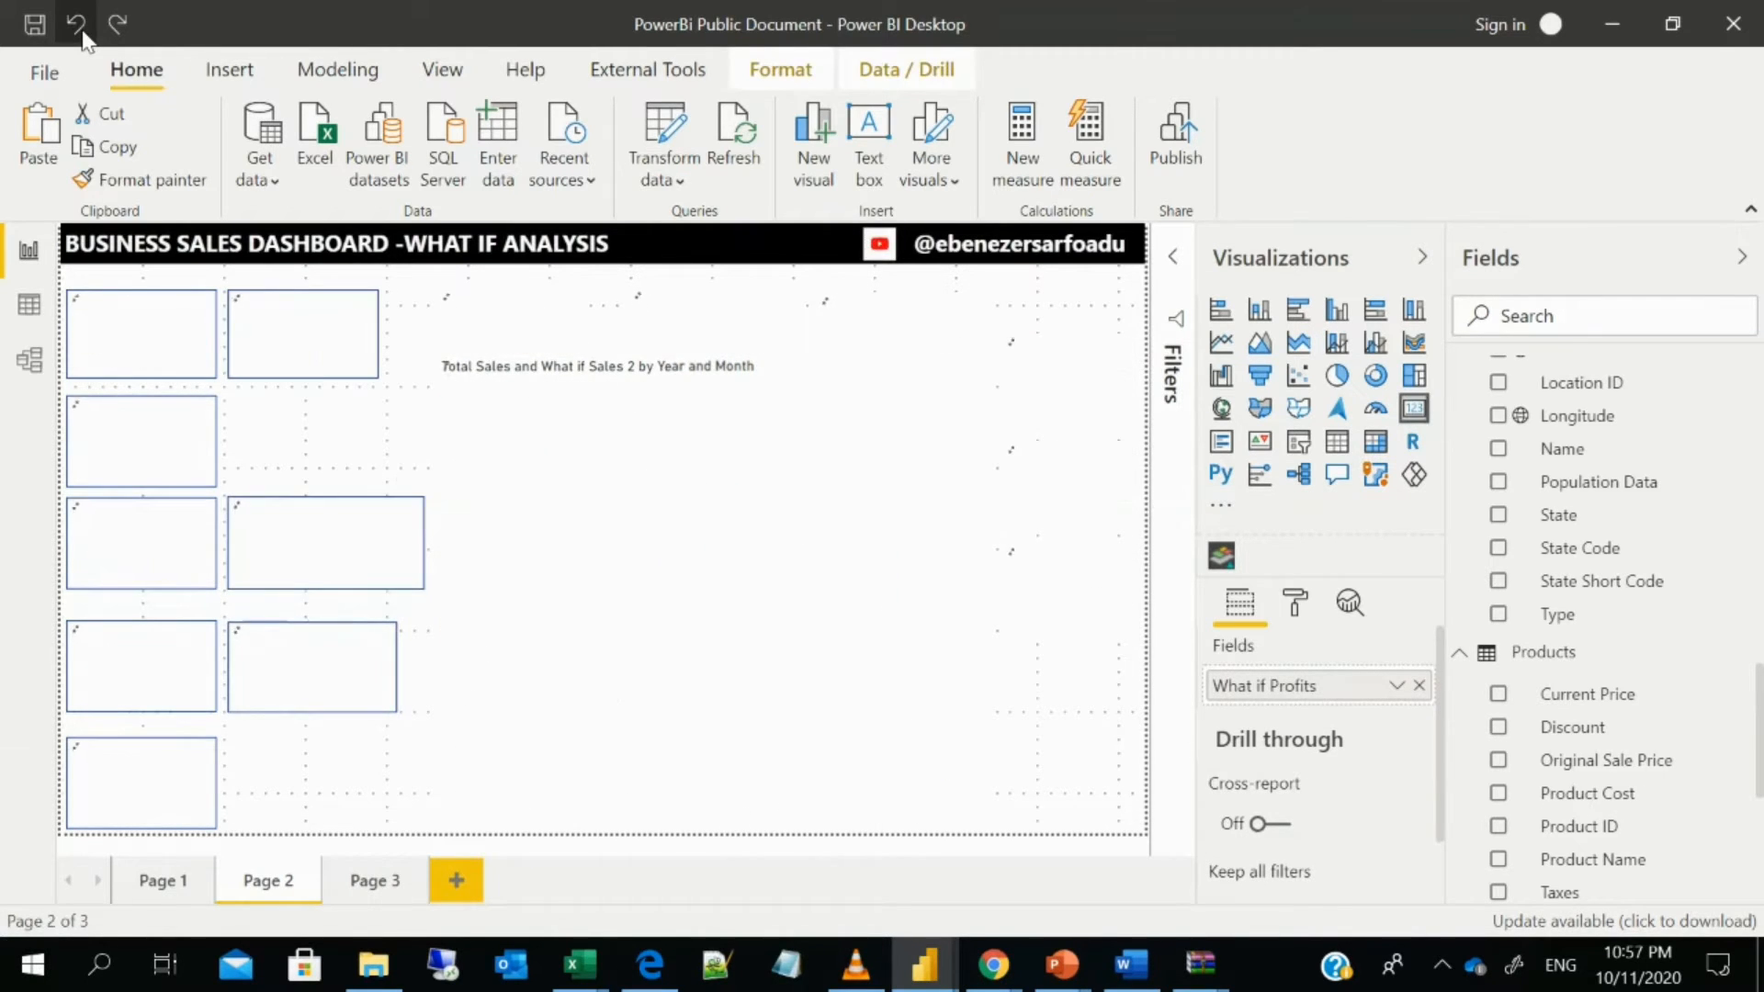
{"action": "left_click", "coordinate": [147, 367]}
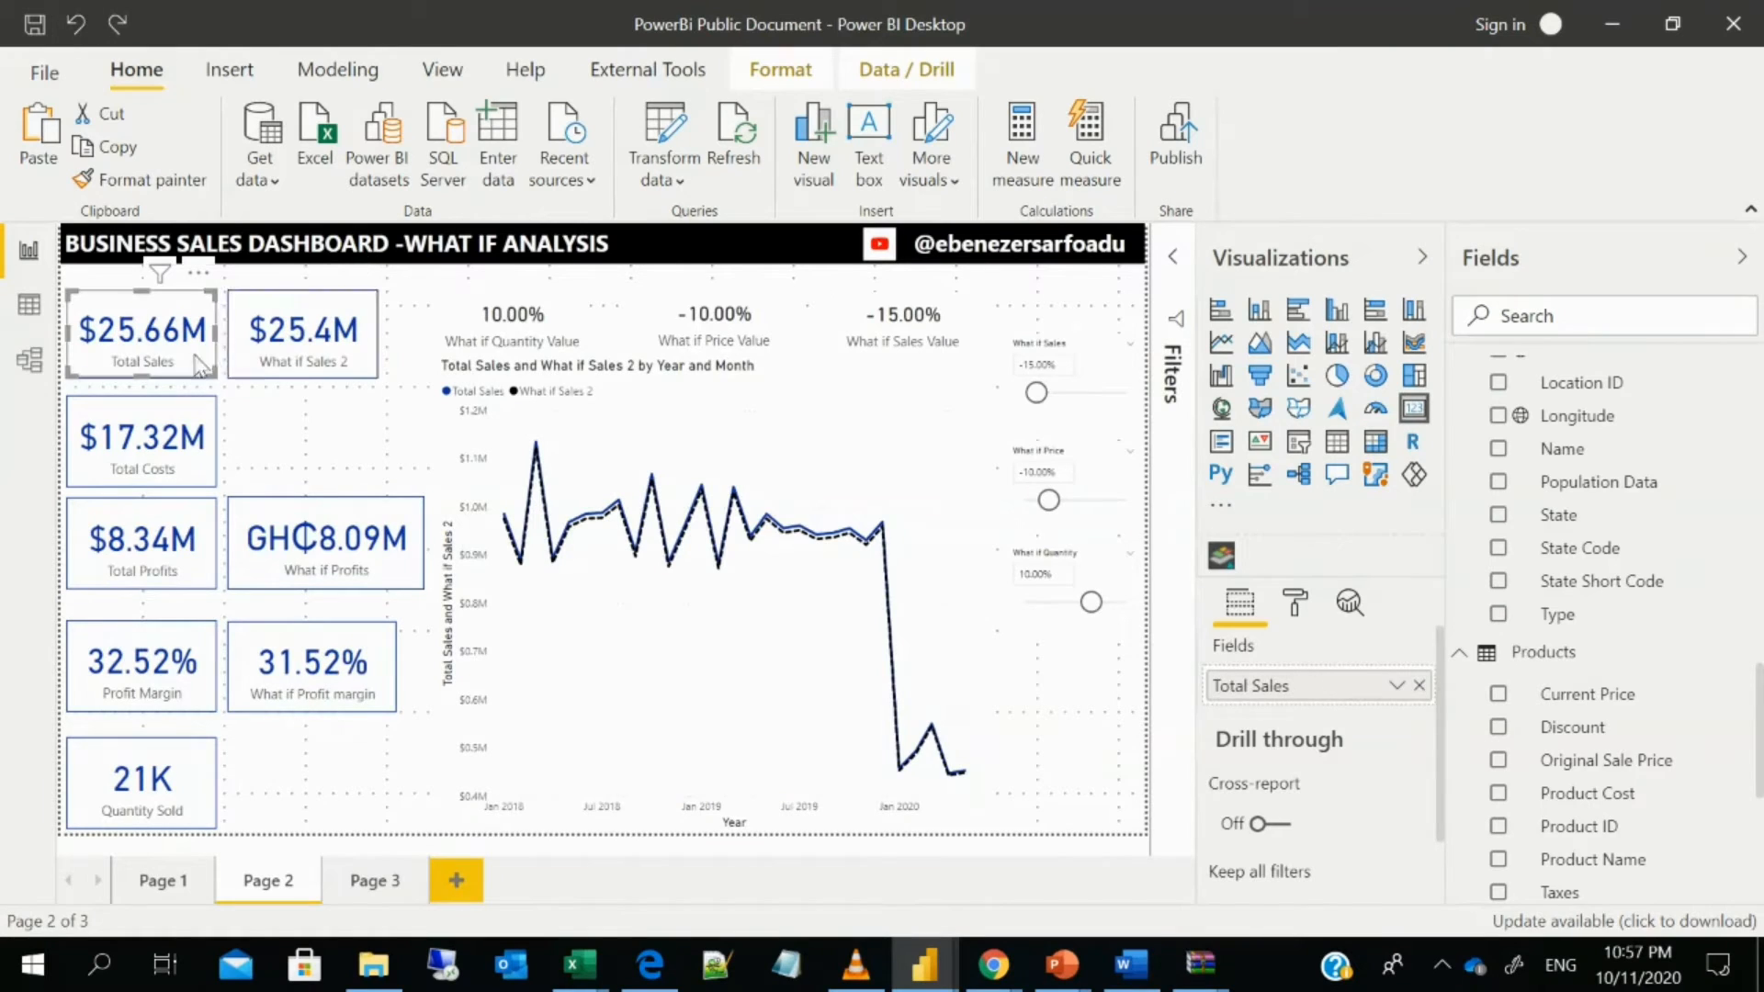
{"action": "left_click", "coordinate": [265, 360]}
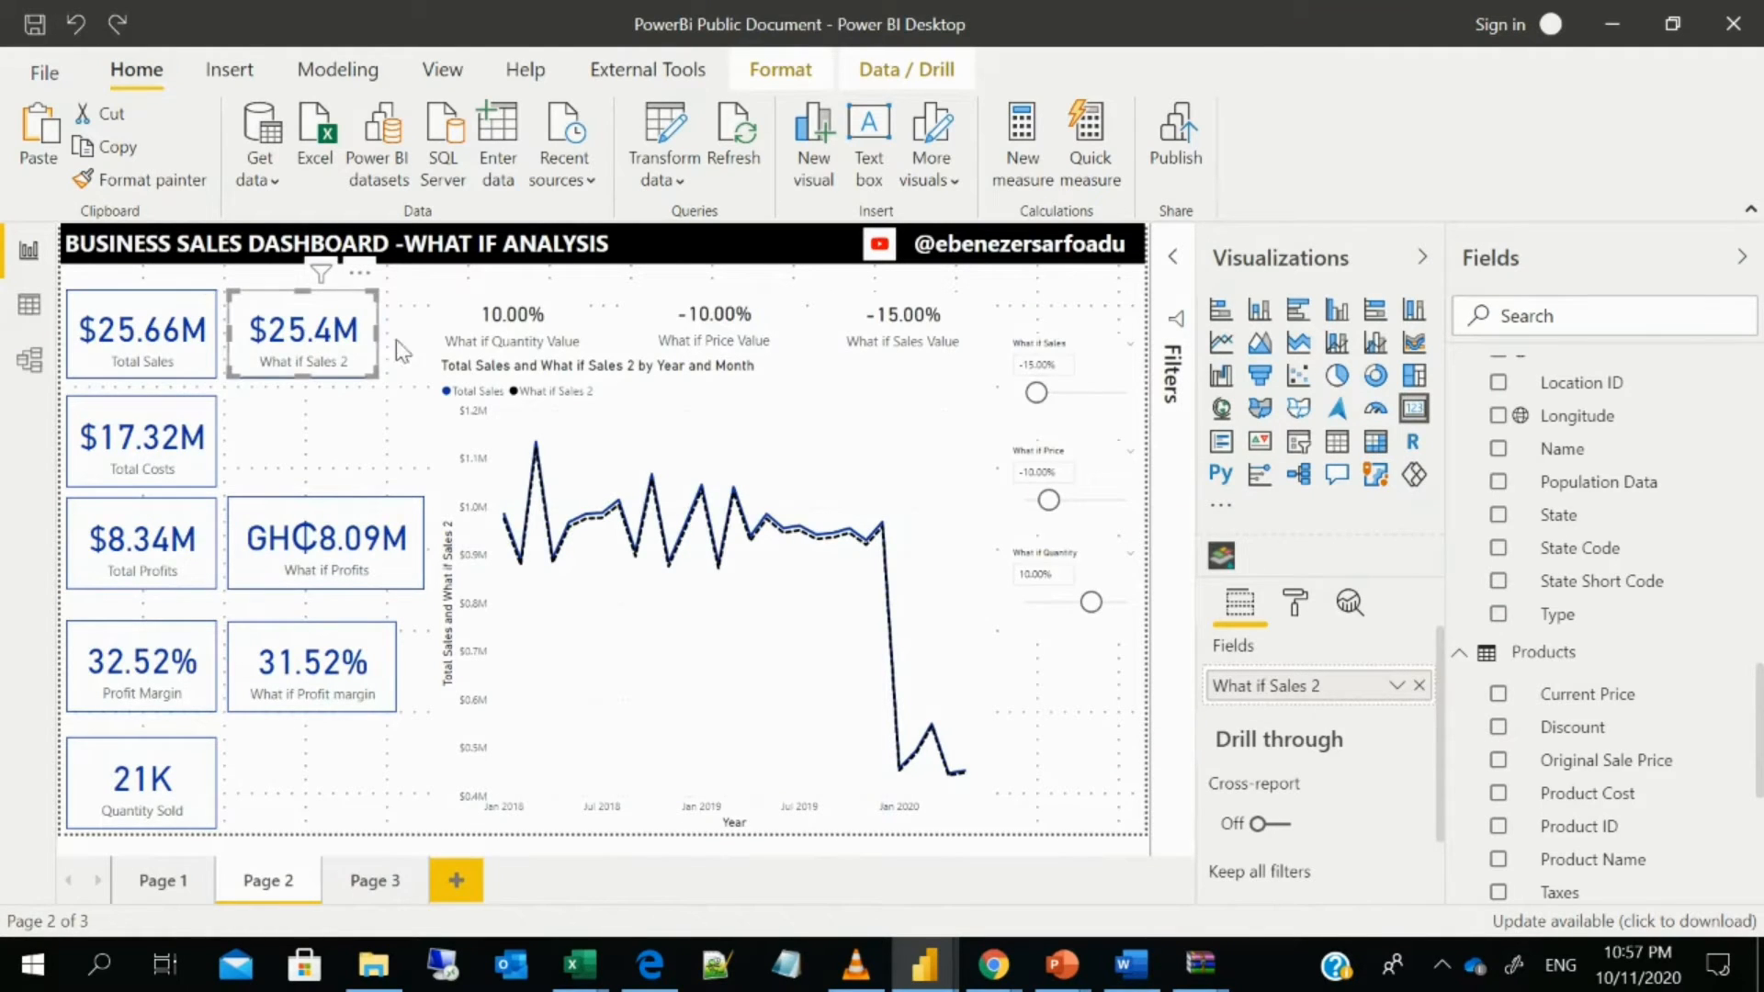
{"action": "left_click", "coordinate": [511, 343]}
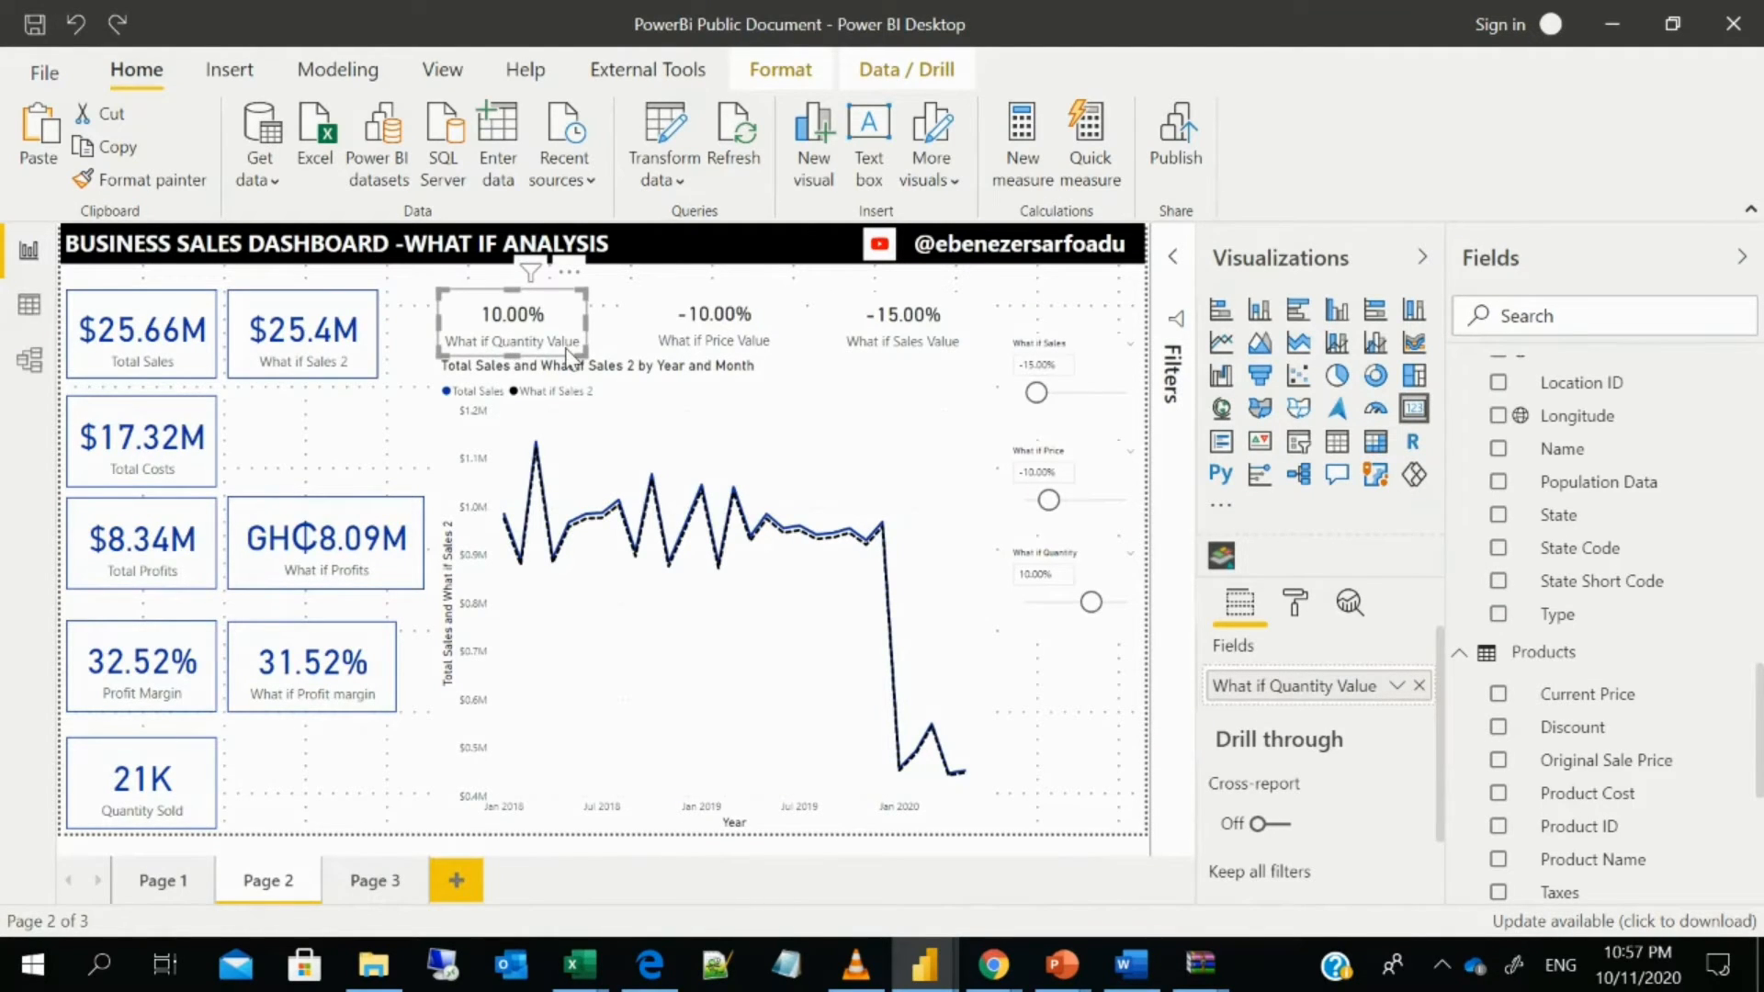
{"action": "left_click", "coordinate": [698, 327]}
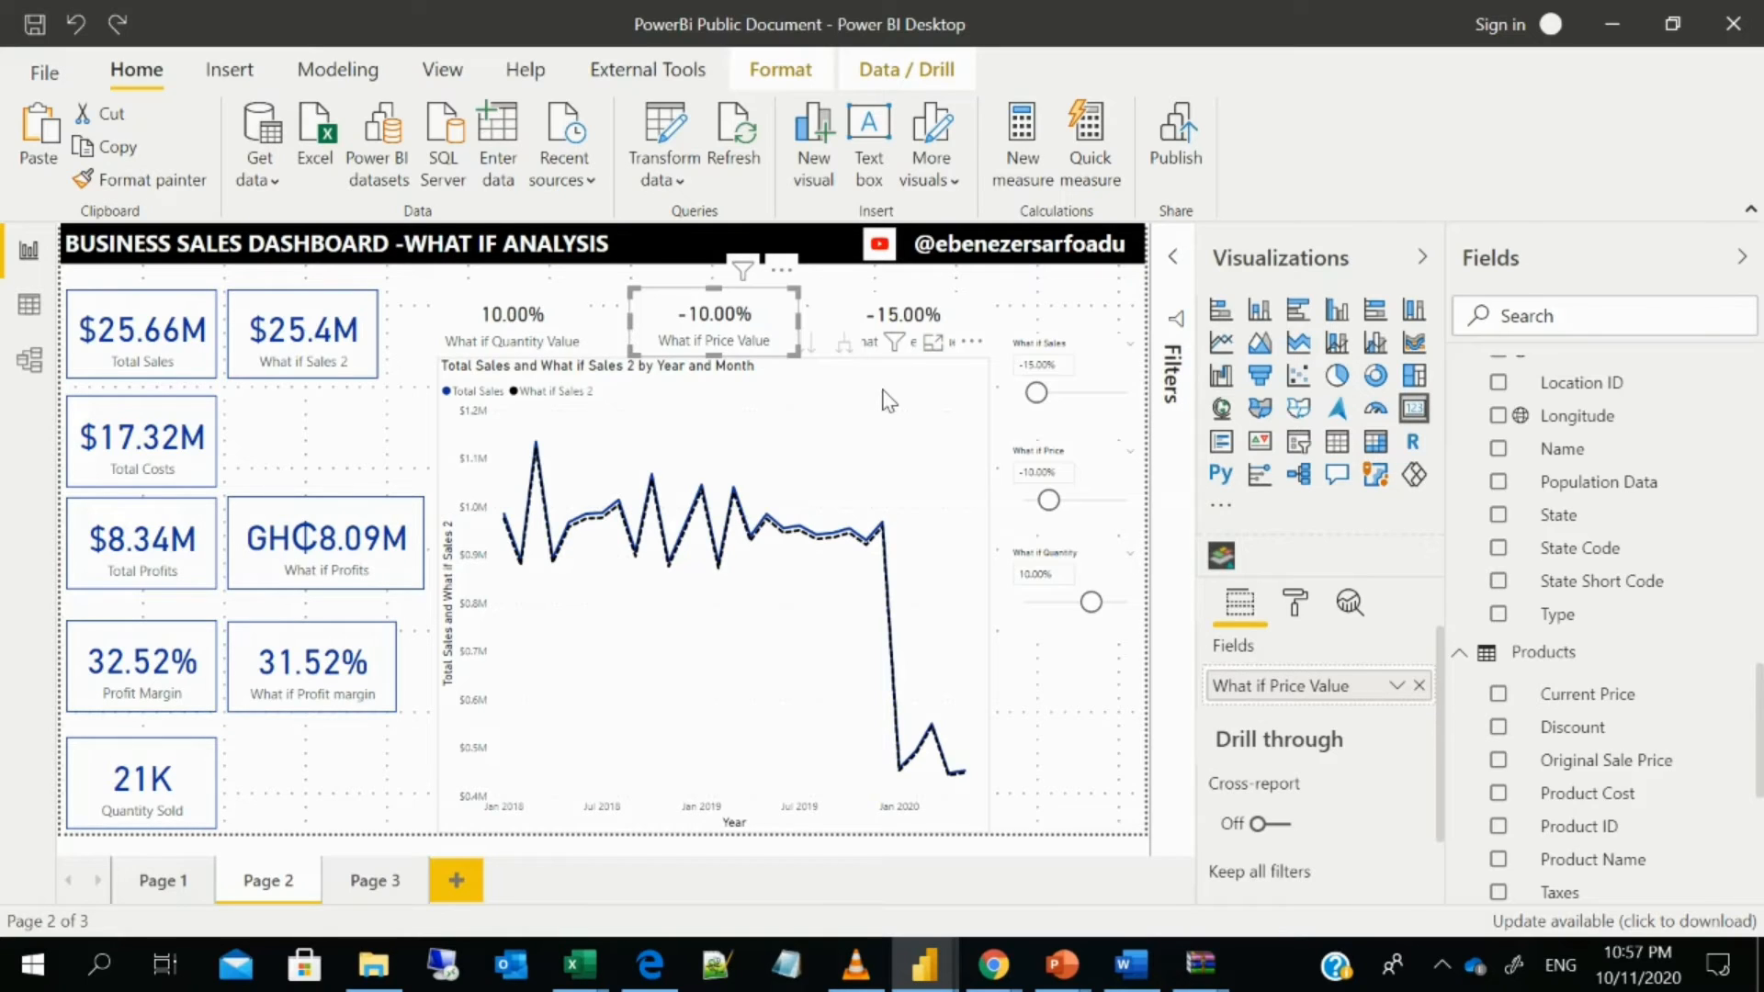
- Shrink the Page 2 line chart to clear the what-if value cards above it, and remove What if Sales 2 from its values
{"action": "left_click", "coordinate": [952, 365]}
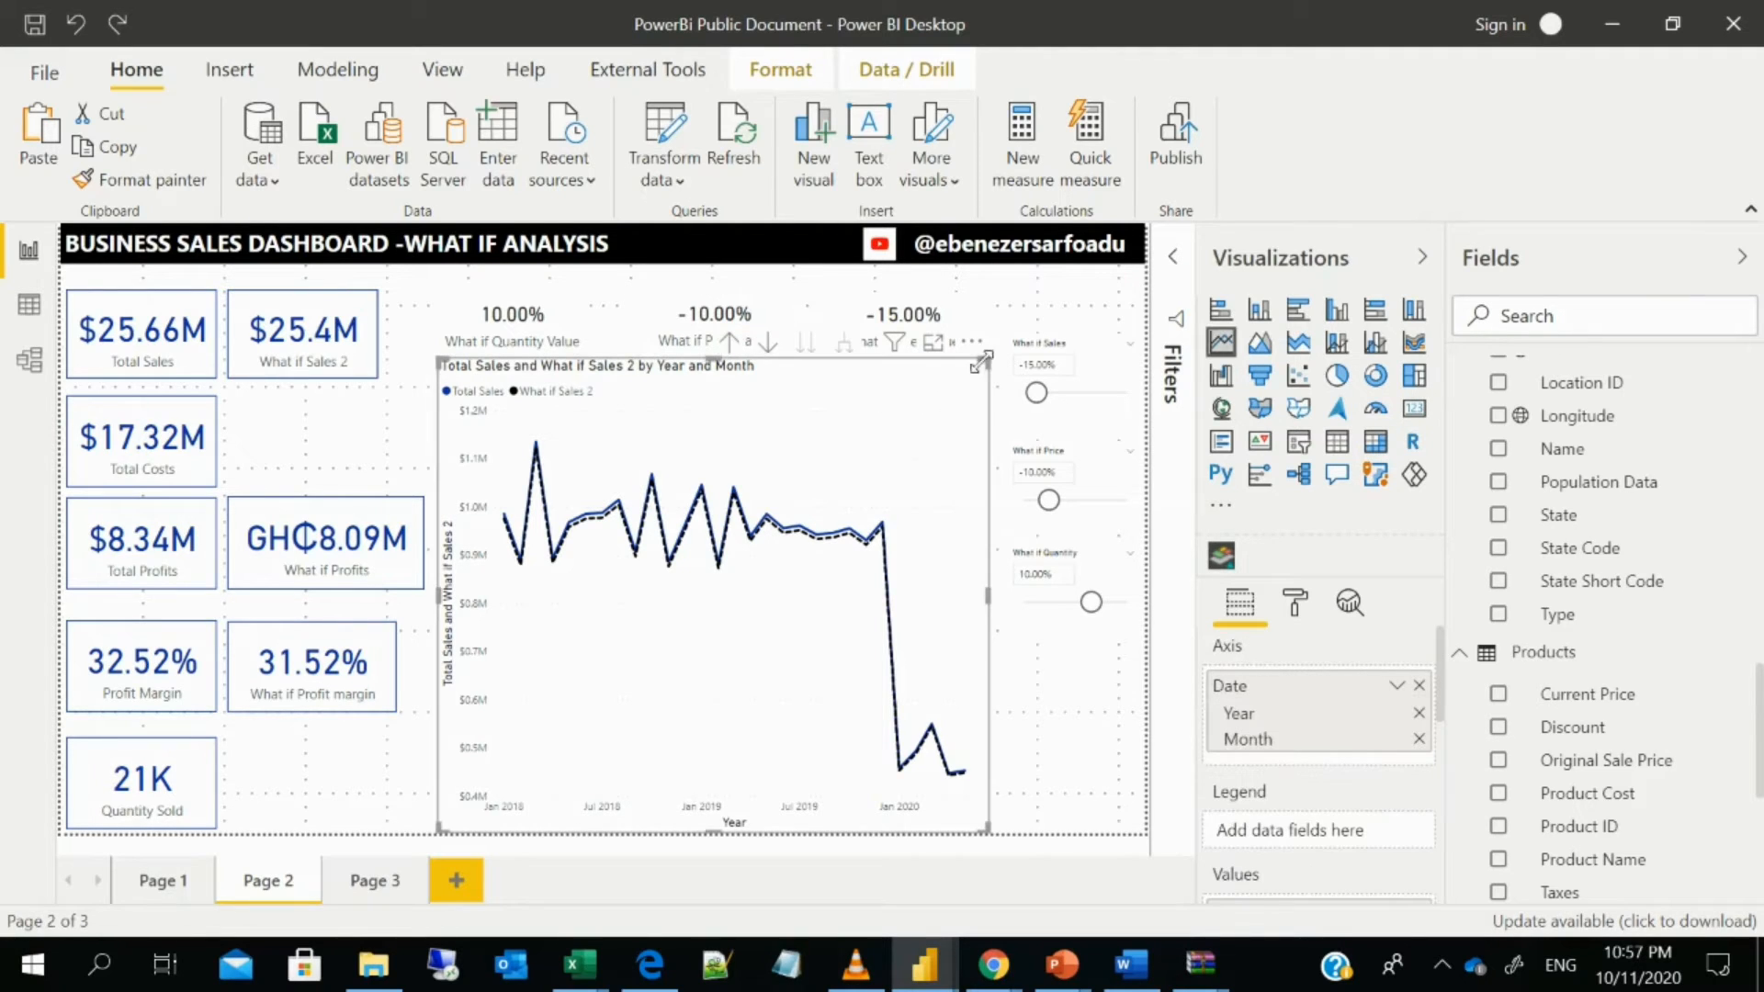
{"action": "left_click_drag", "start_coordinate": [988, 355], "coordinate": [984, 392]}
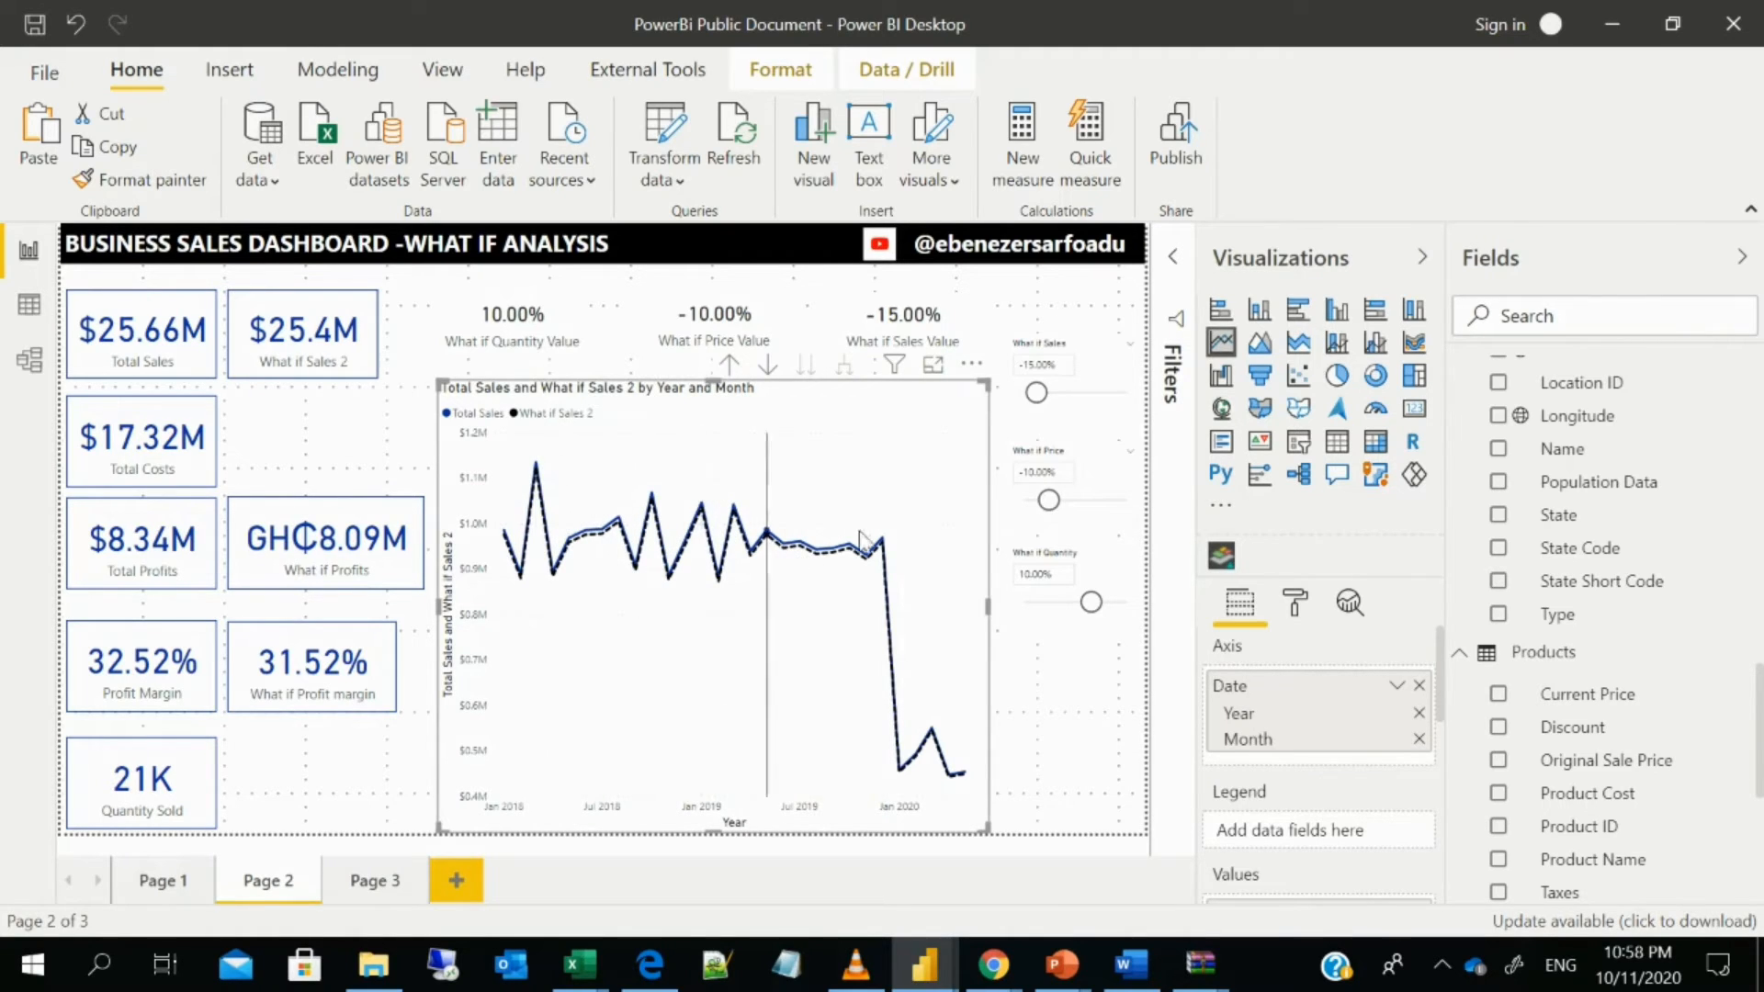
{"action": "scroll", "coordinate": [1323, 738], "scroll_direction": "down", "scroll_amount": 5}
{"action": "scroll", "coordinate": [1339, 740], "scroll_direction": "up", "scroll_amount": 5}
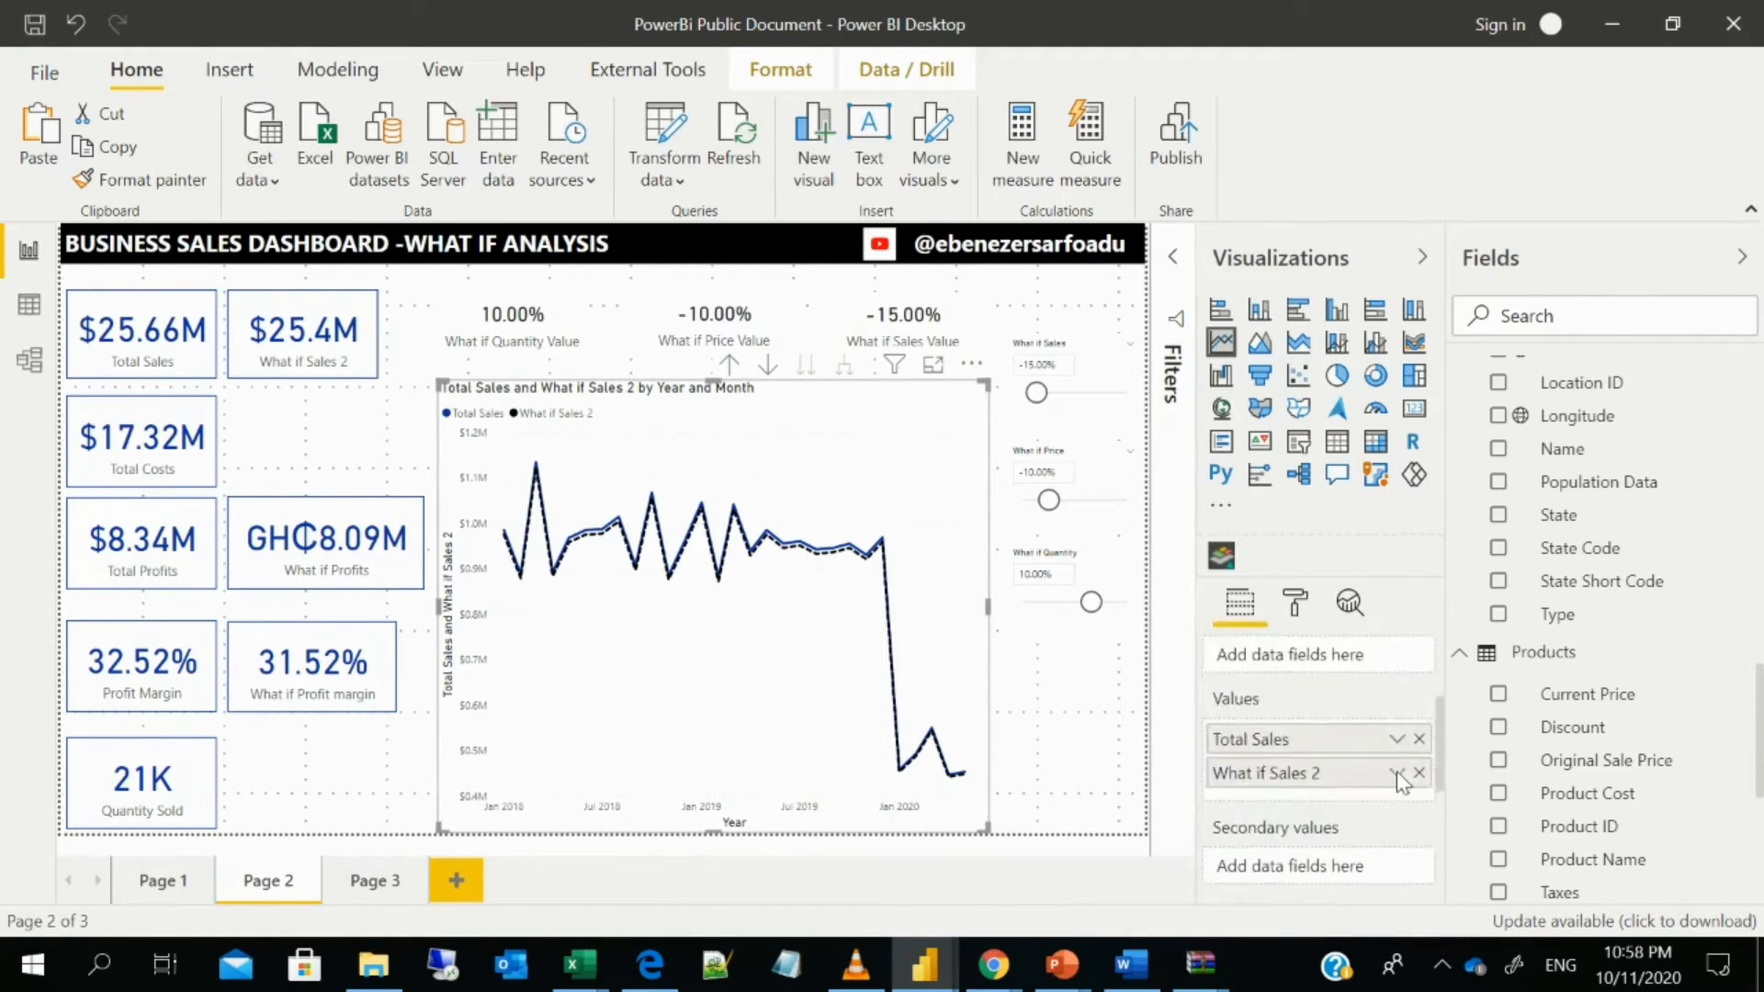
{"action": "scroll", "coordinate": [1406, 776], "scroll_direction": "down", "scroll_amount": 5}
{"action": "scroll", "coordinate": [1402, 780], "scroll_direction": "up", "scroll_amount": 3}
{"action": "scroll", "coordinate": [1400, 784], "scroll_direction": "up", "scroll_amount": 2}
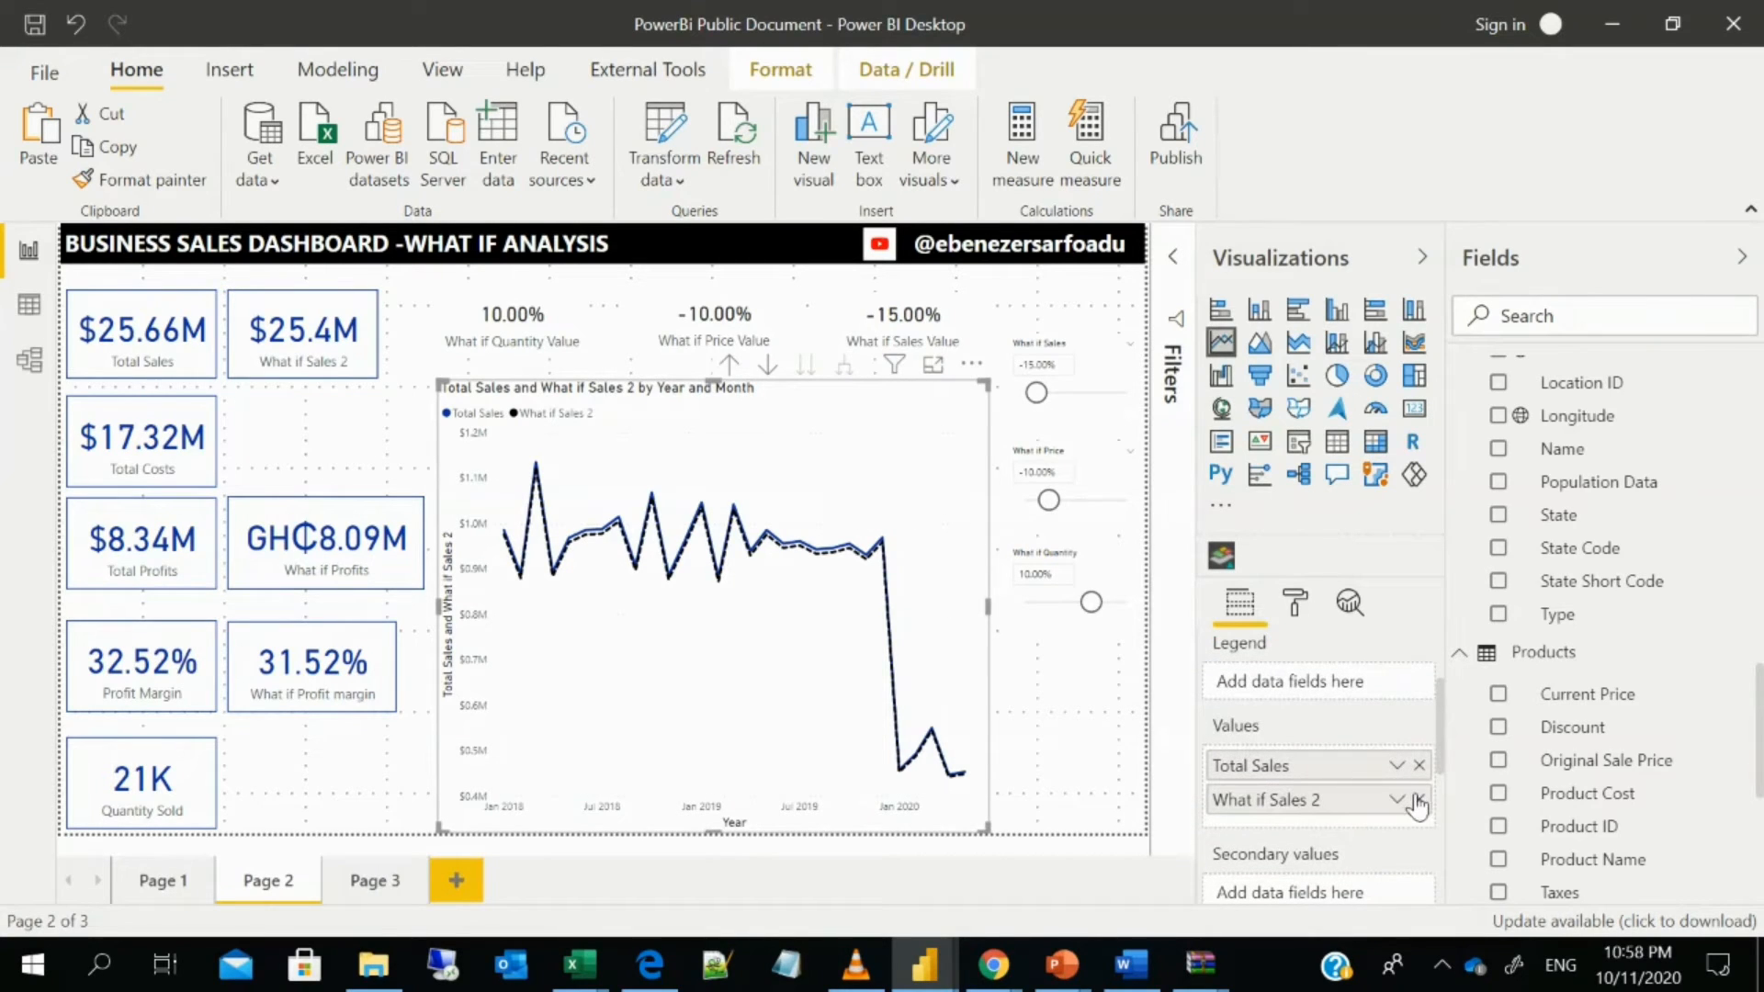
{"action": "left_click", "coordinate": [1420, 799]}
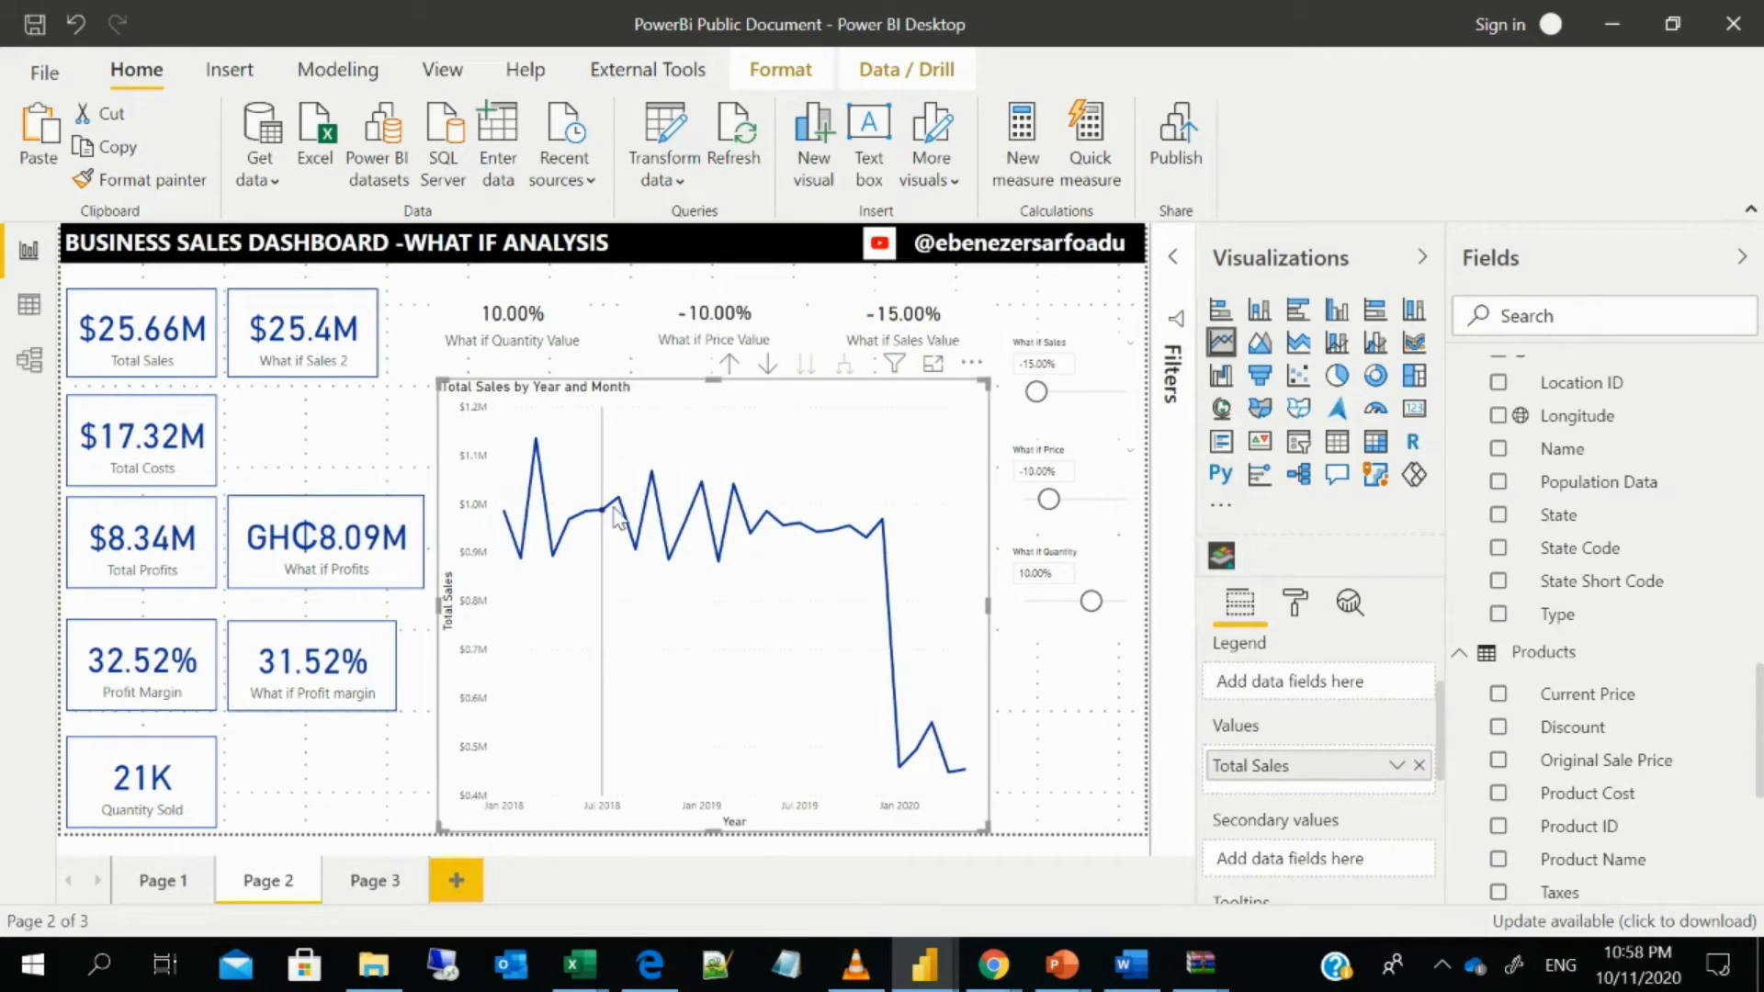
- Delete the What if Sales 2, What if Profits and What if Profit margin cards beside the KPI cards
{"action": "mouse_move", "coordinate": [618, 515]}
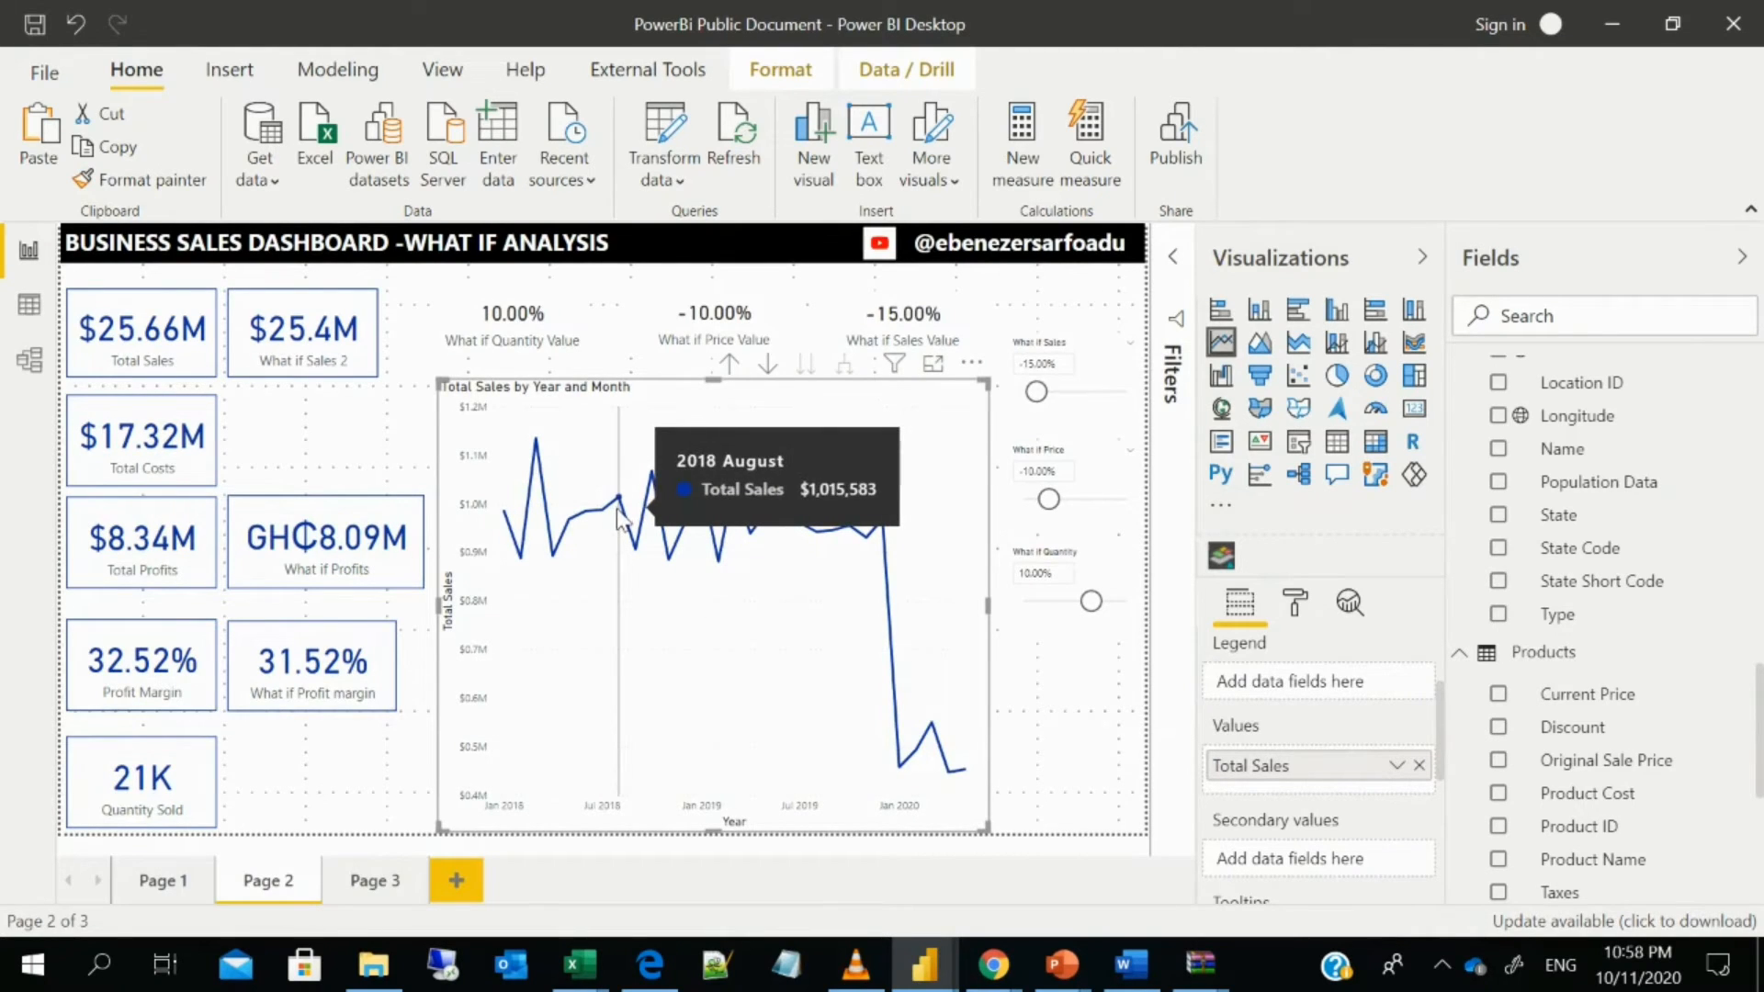
{"action": "left_click", "coordinate": [294, 329]}
{"action": "key", "text": "Delete"}
{"action": "left_click", "coordinate": [302, 542]}
{"action": "key", "text": "Delete"}
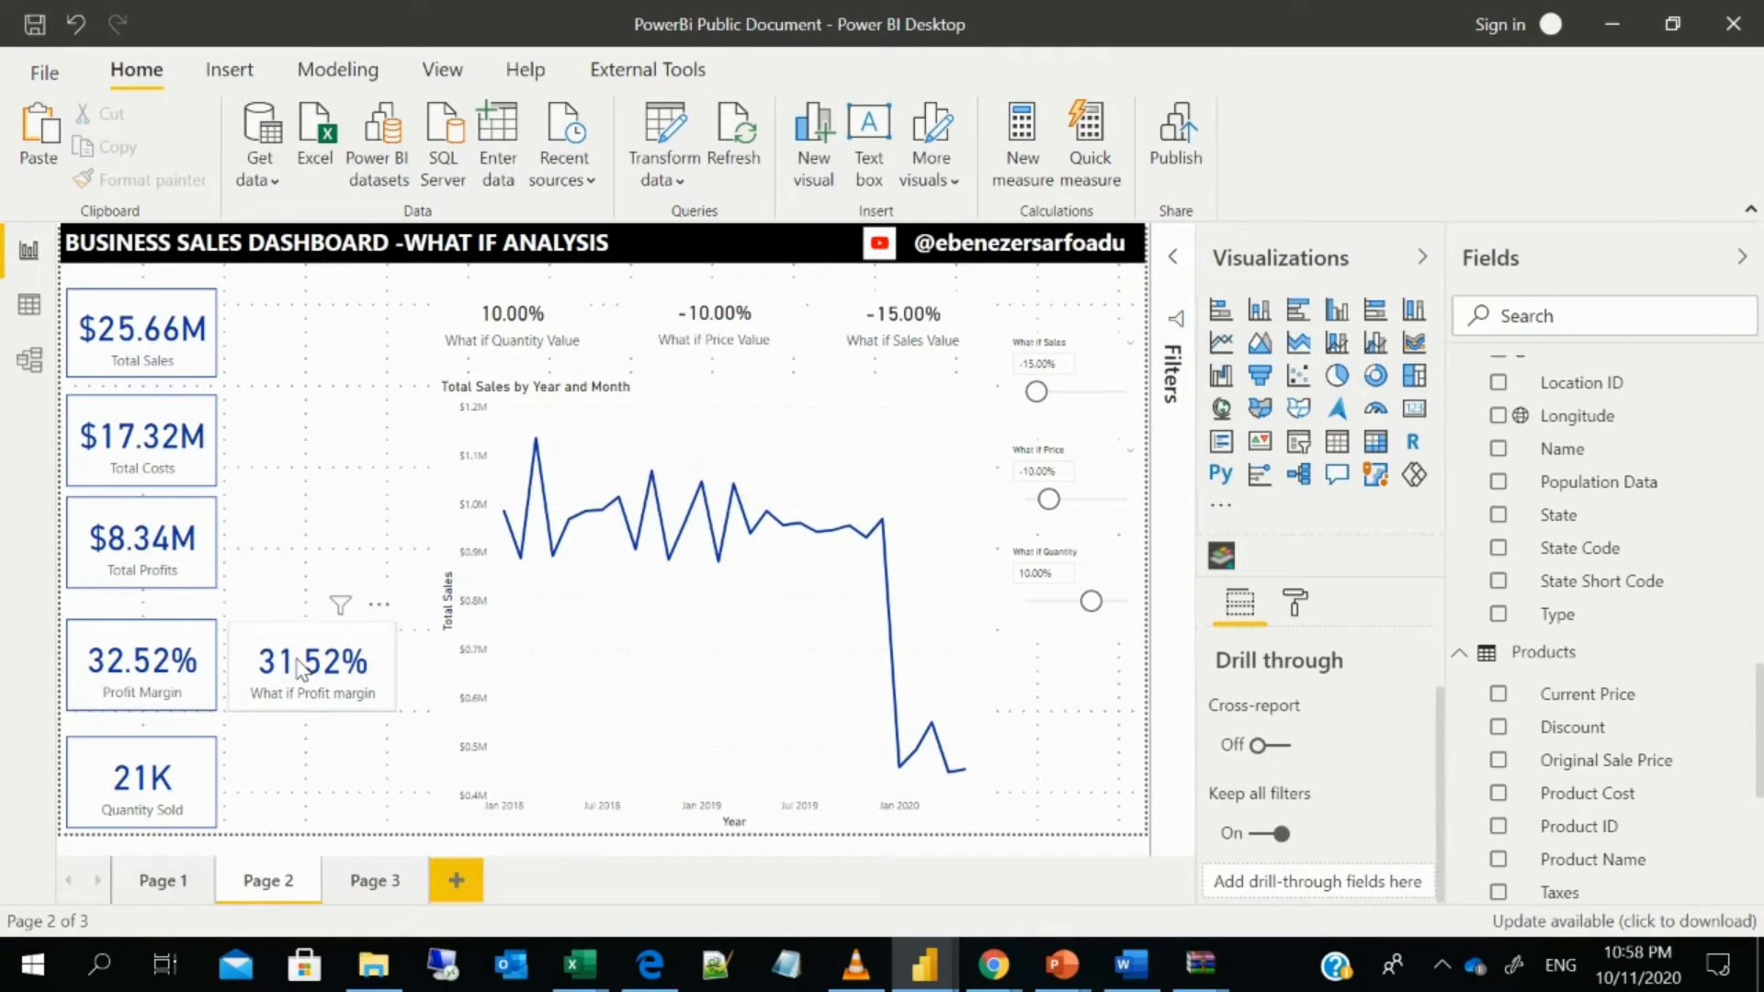
{"action": "left_click", "coordinate": [309, 667]}
{"action": "key", "text": "Delete"}
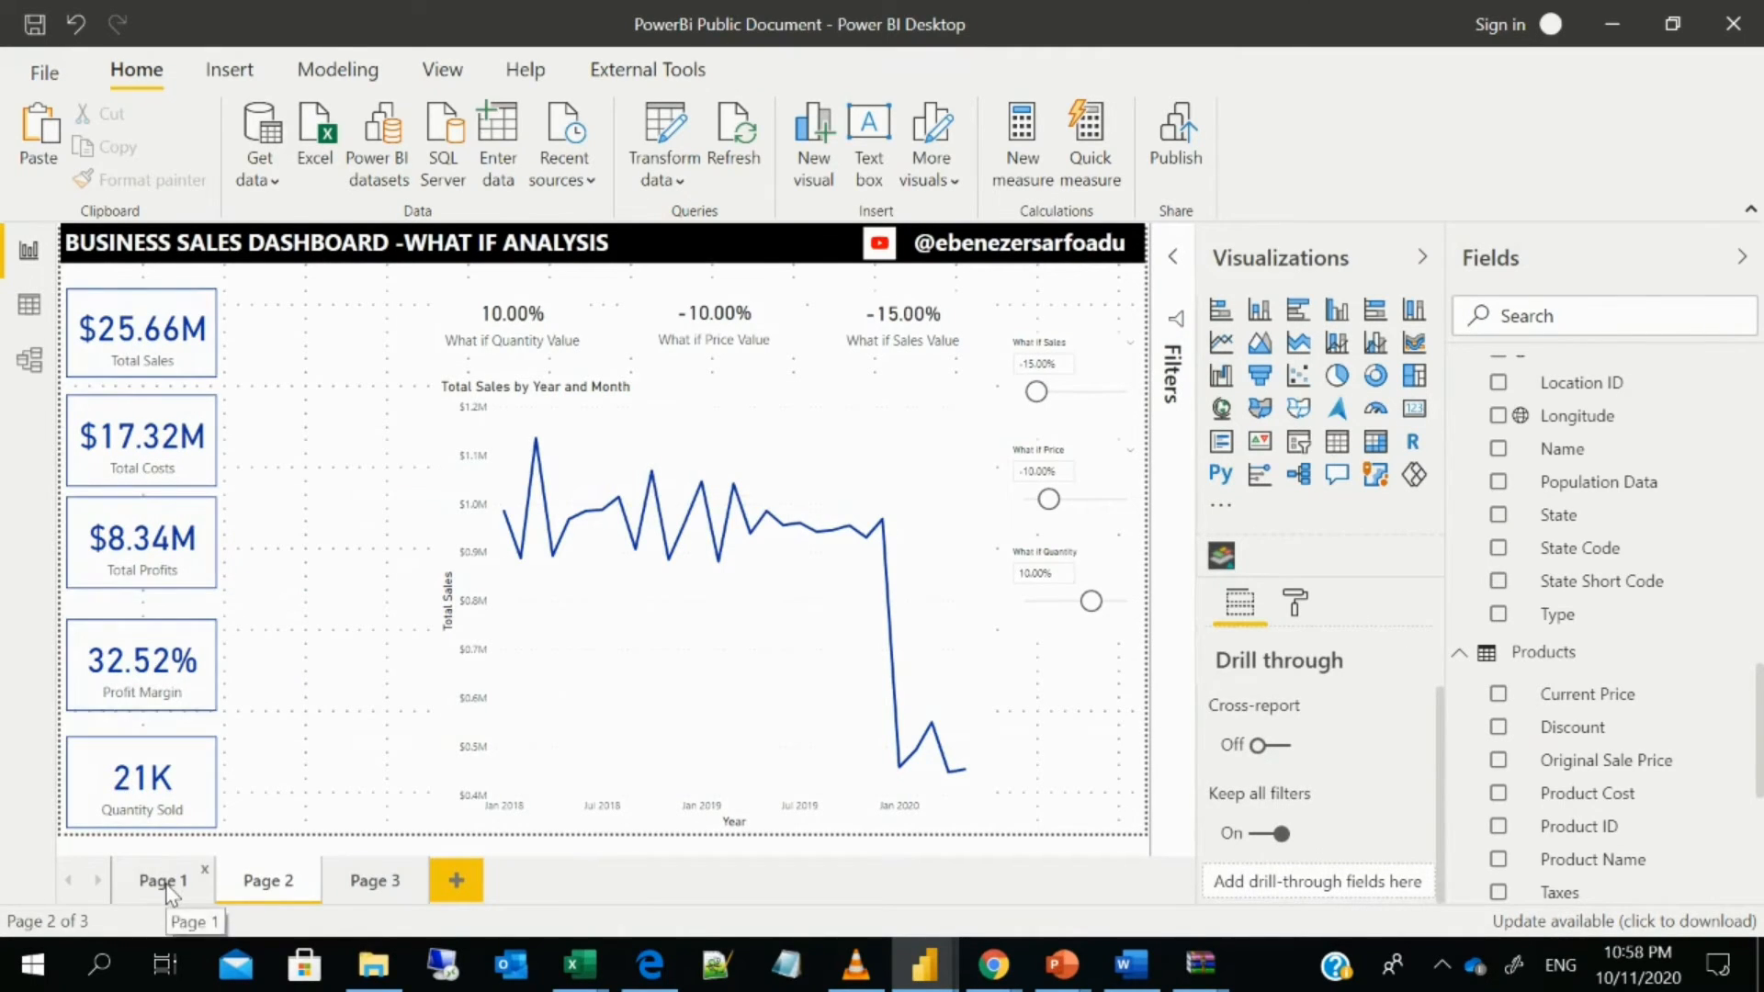
- Try adding the What if Sales 2 measure from Key Measures to the line chart's values, and remove it again
{"action": "left_click", "coordinate": [611, 452]}
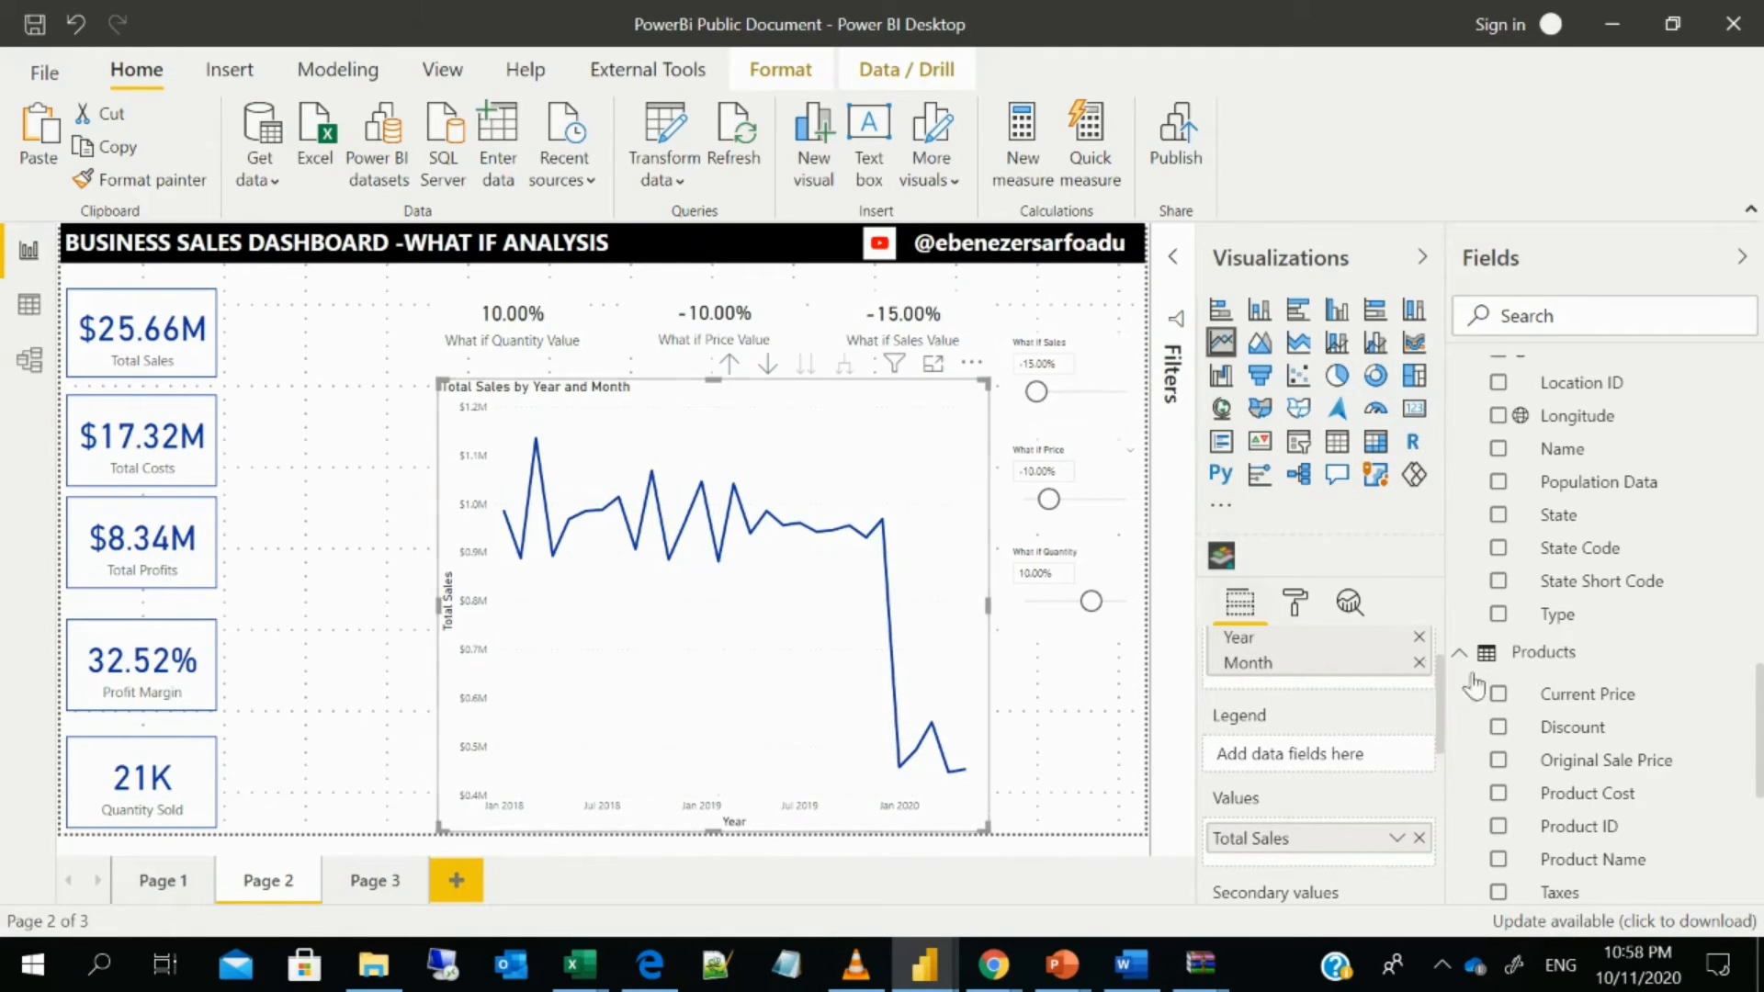
{"action": "scroll", "coordinate": [1571, 685], "scroll_direction": "up", "scroll_amount": 8}
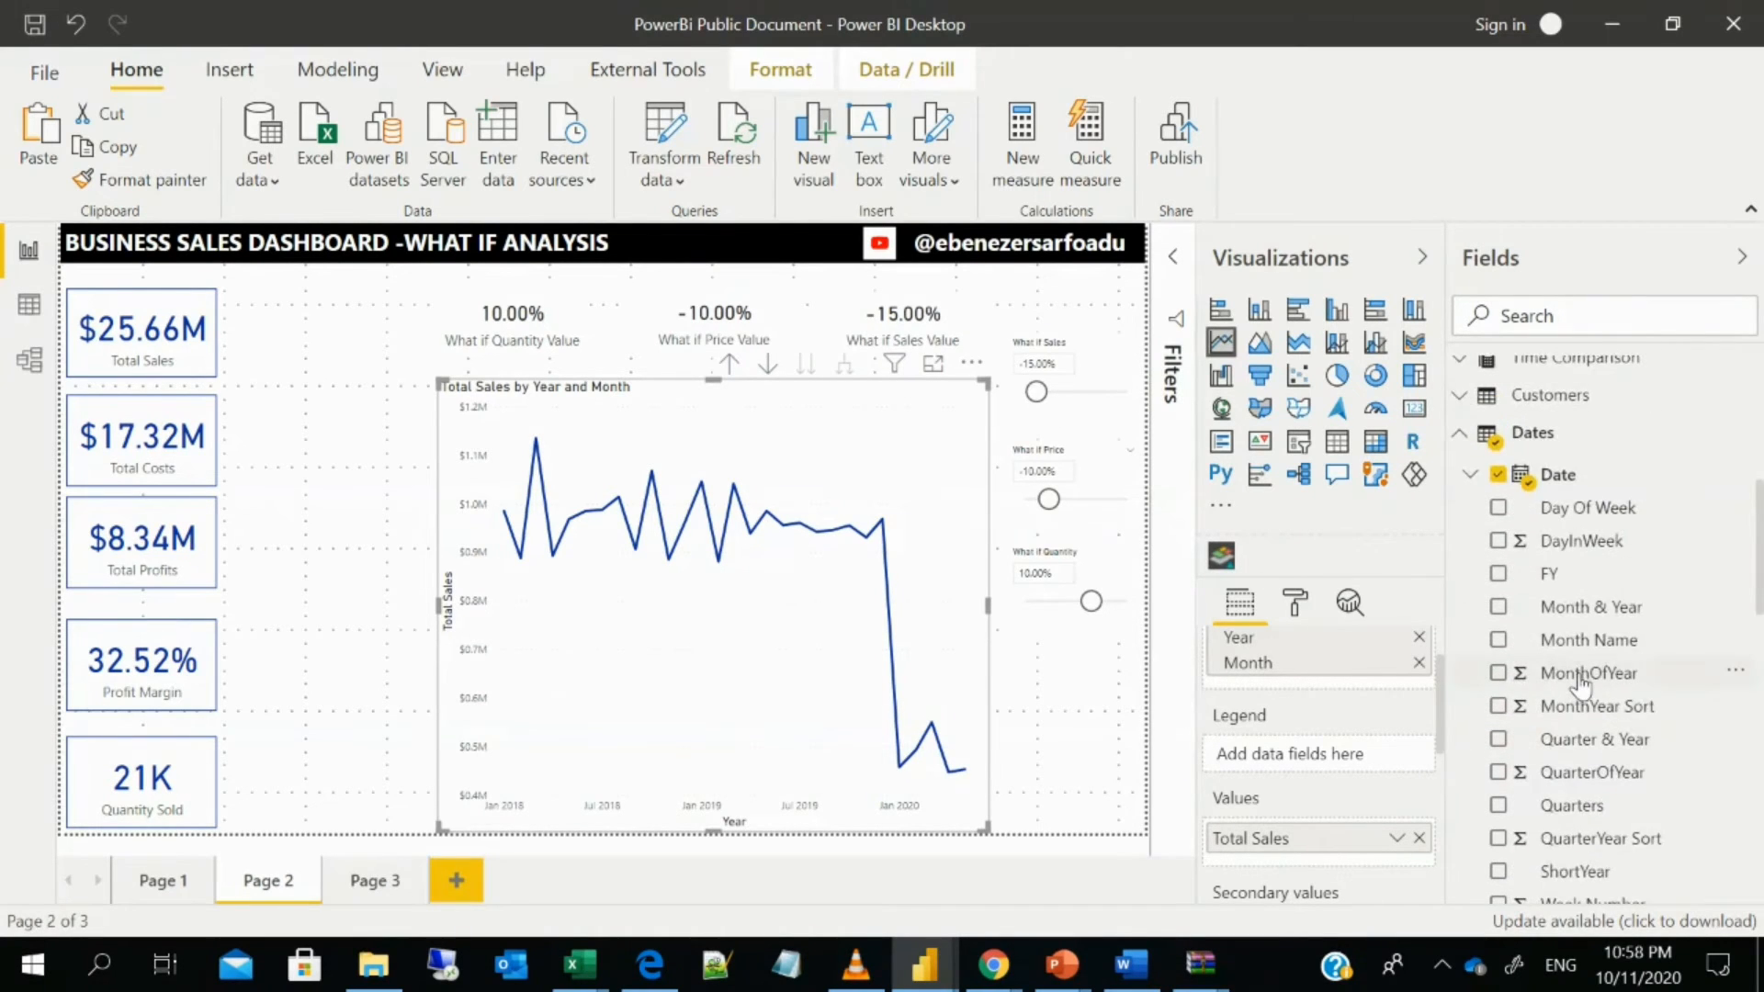
{"action": "scroll", "coordinate": [1580, 685], "scroll_direction": "down", "scroll_amount": 8}
{"action": "scroll", "coordinate": [1580, 684], "scroll_direction": "down", "scroll_amount": 3}
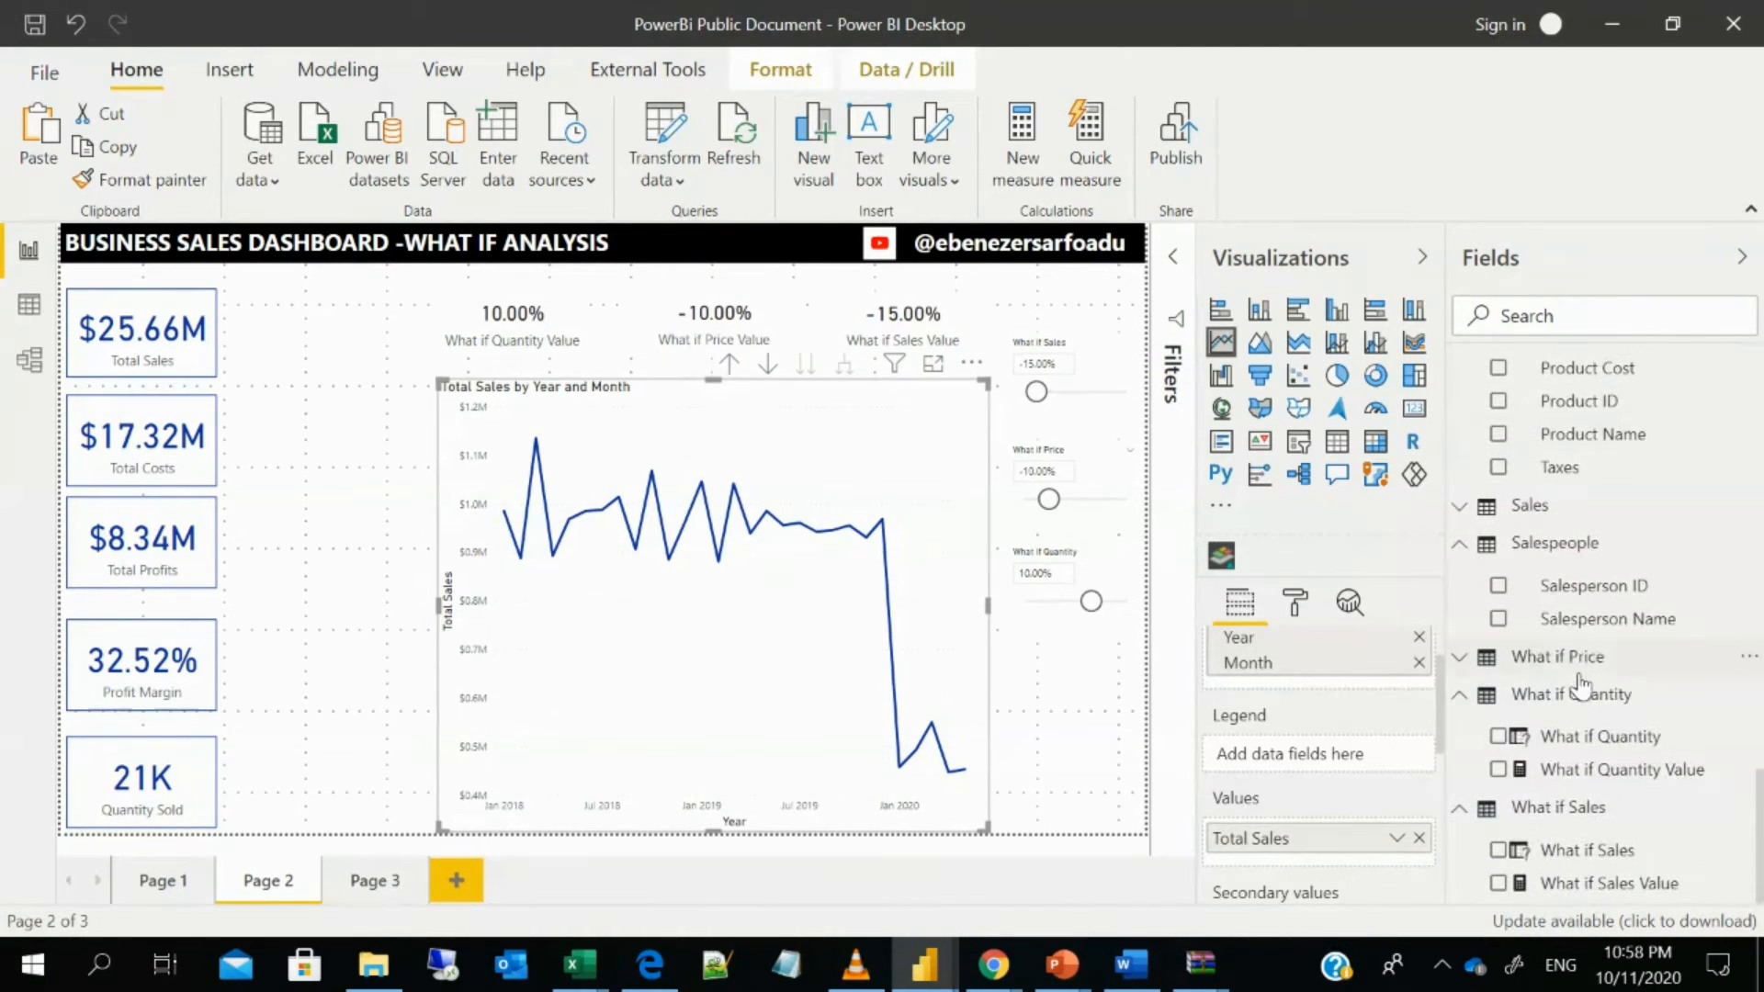
{"action": "scroll", "coordinate": [1563, 717], "scroll_direction": "up", "scroll_amount": 8}
{"action": "scroll", "coordinate": [1546, 730], "scroll_direction": "up", "scroll_amount": 2}
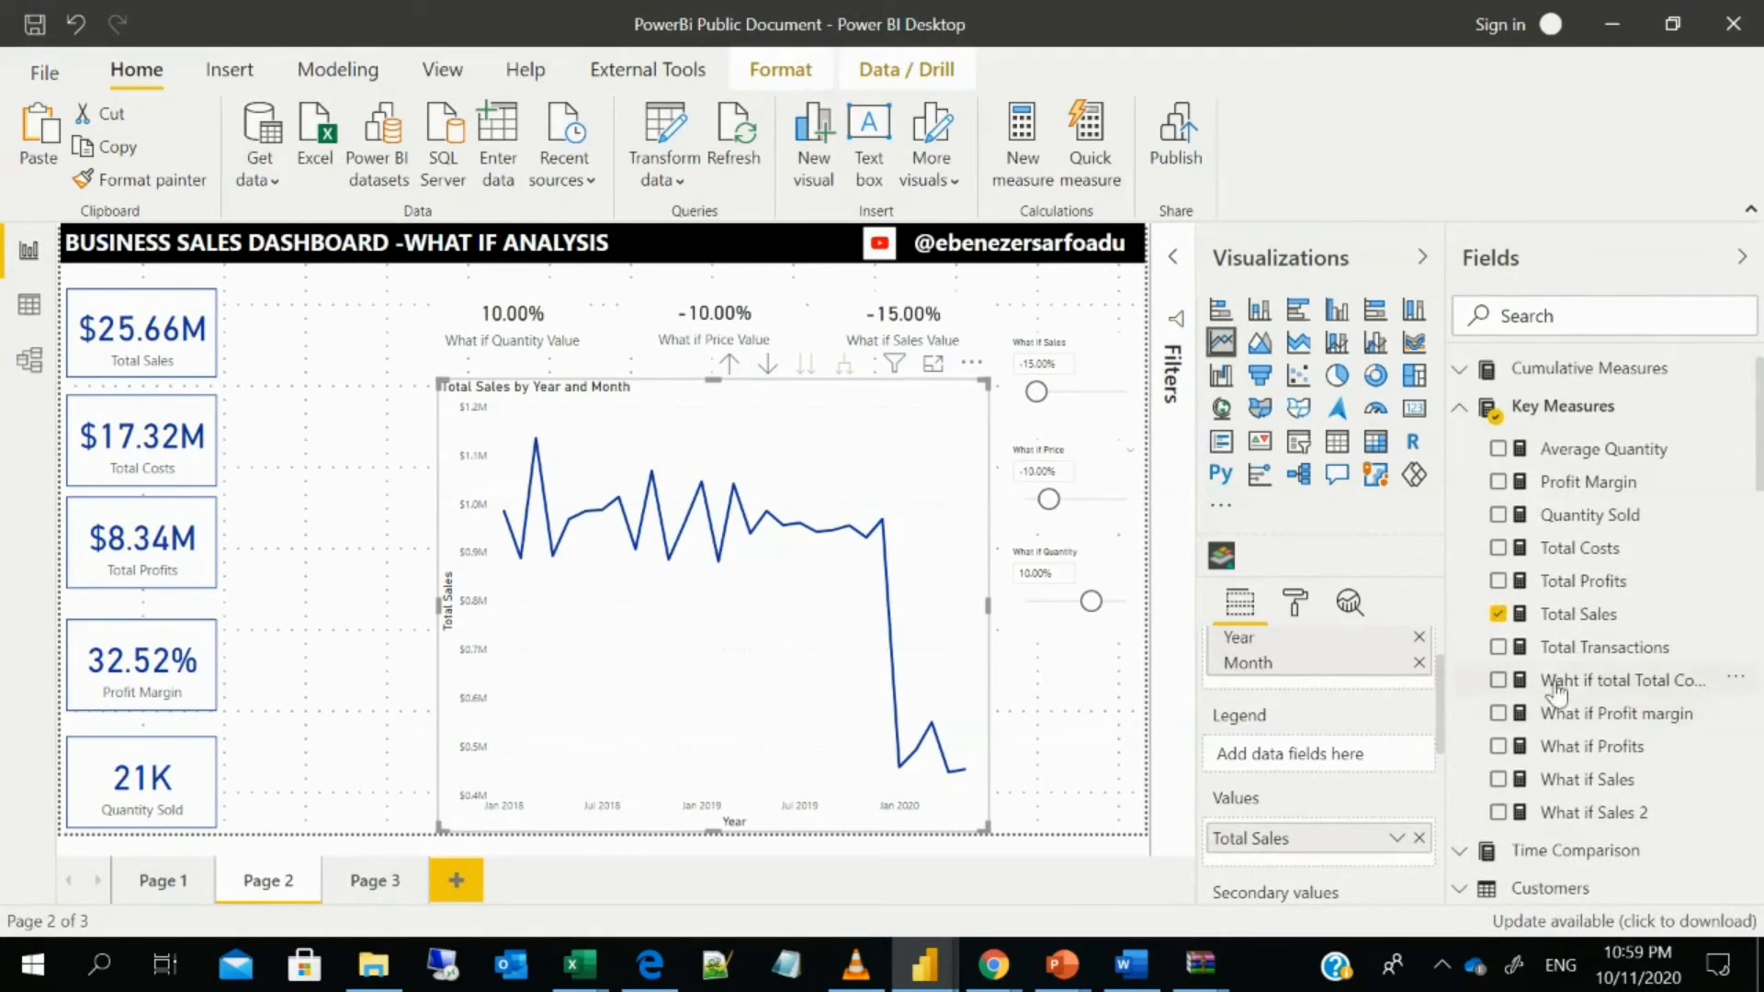
{"action": "left_click", "coordinate": [1498, 812]}
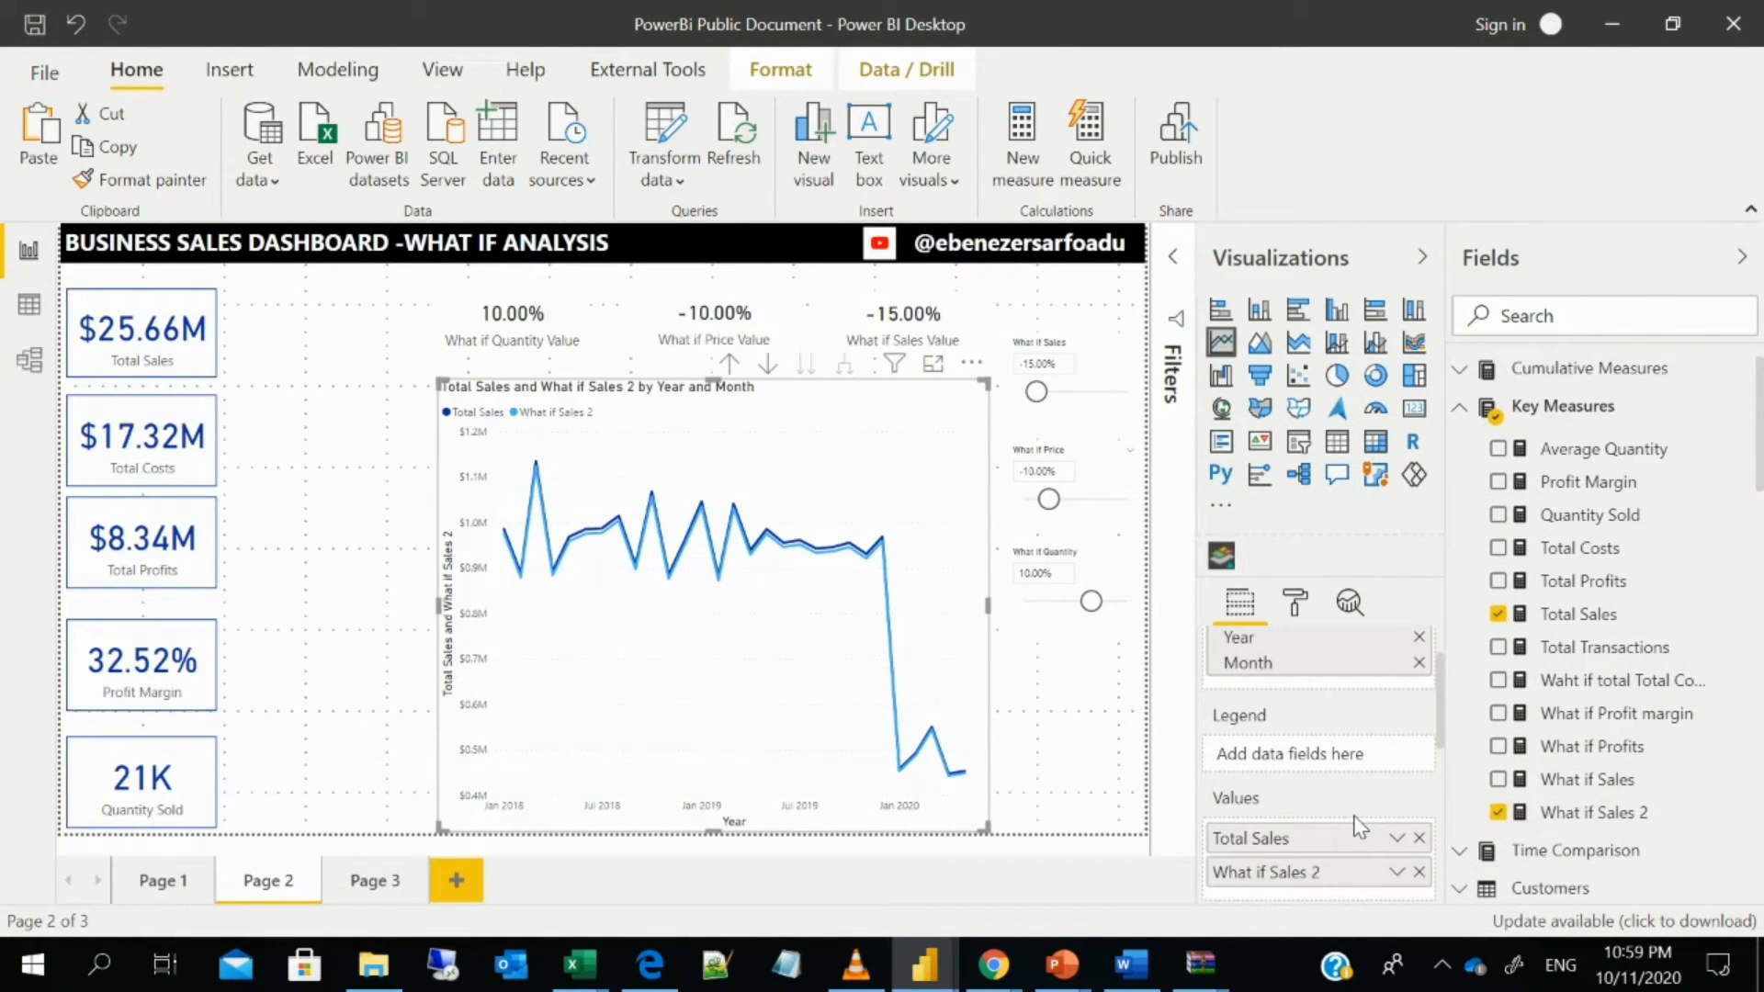
{"action": "left_click", "coordinate": [1419, 872]}
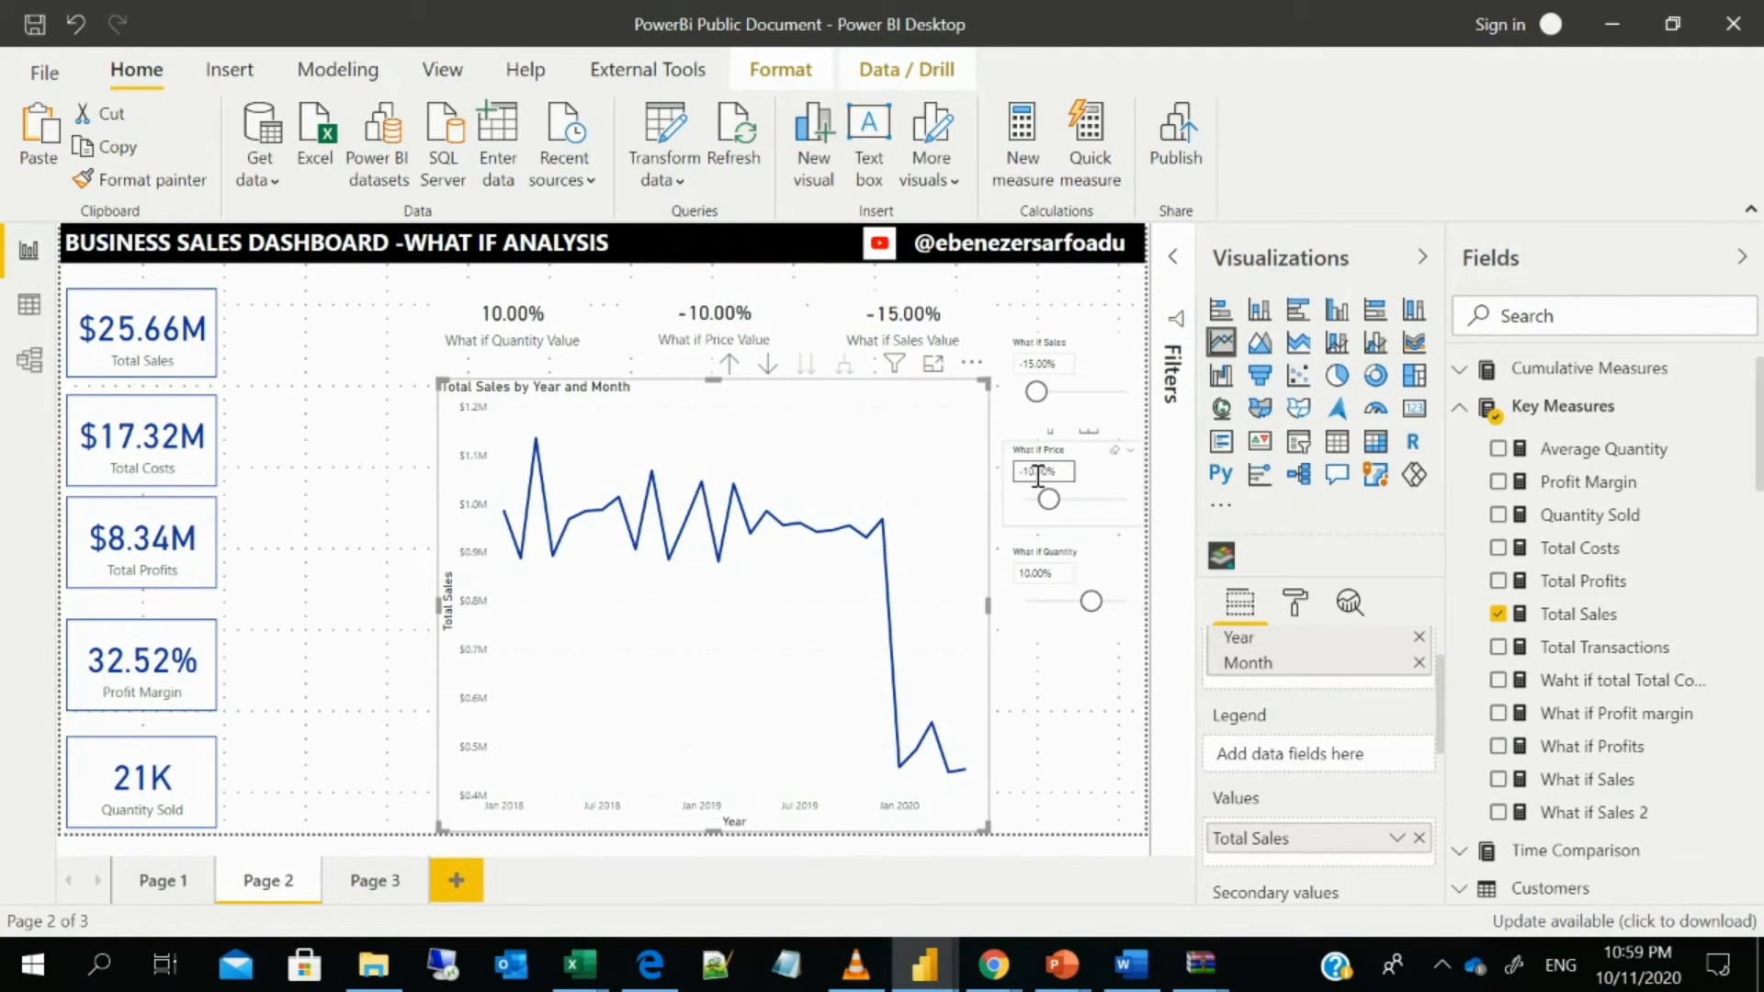
{"action": "left_click", "coordinate": [1040, 537]}
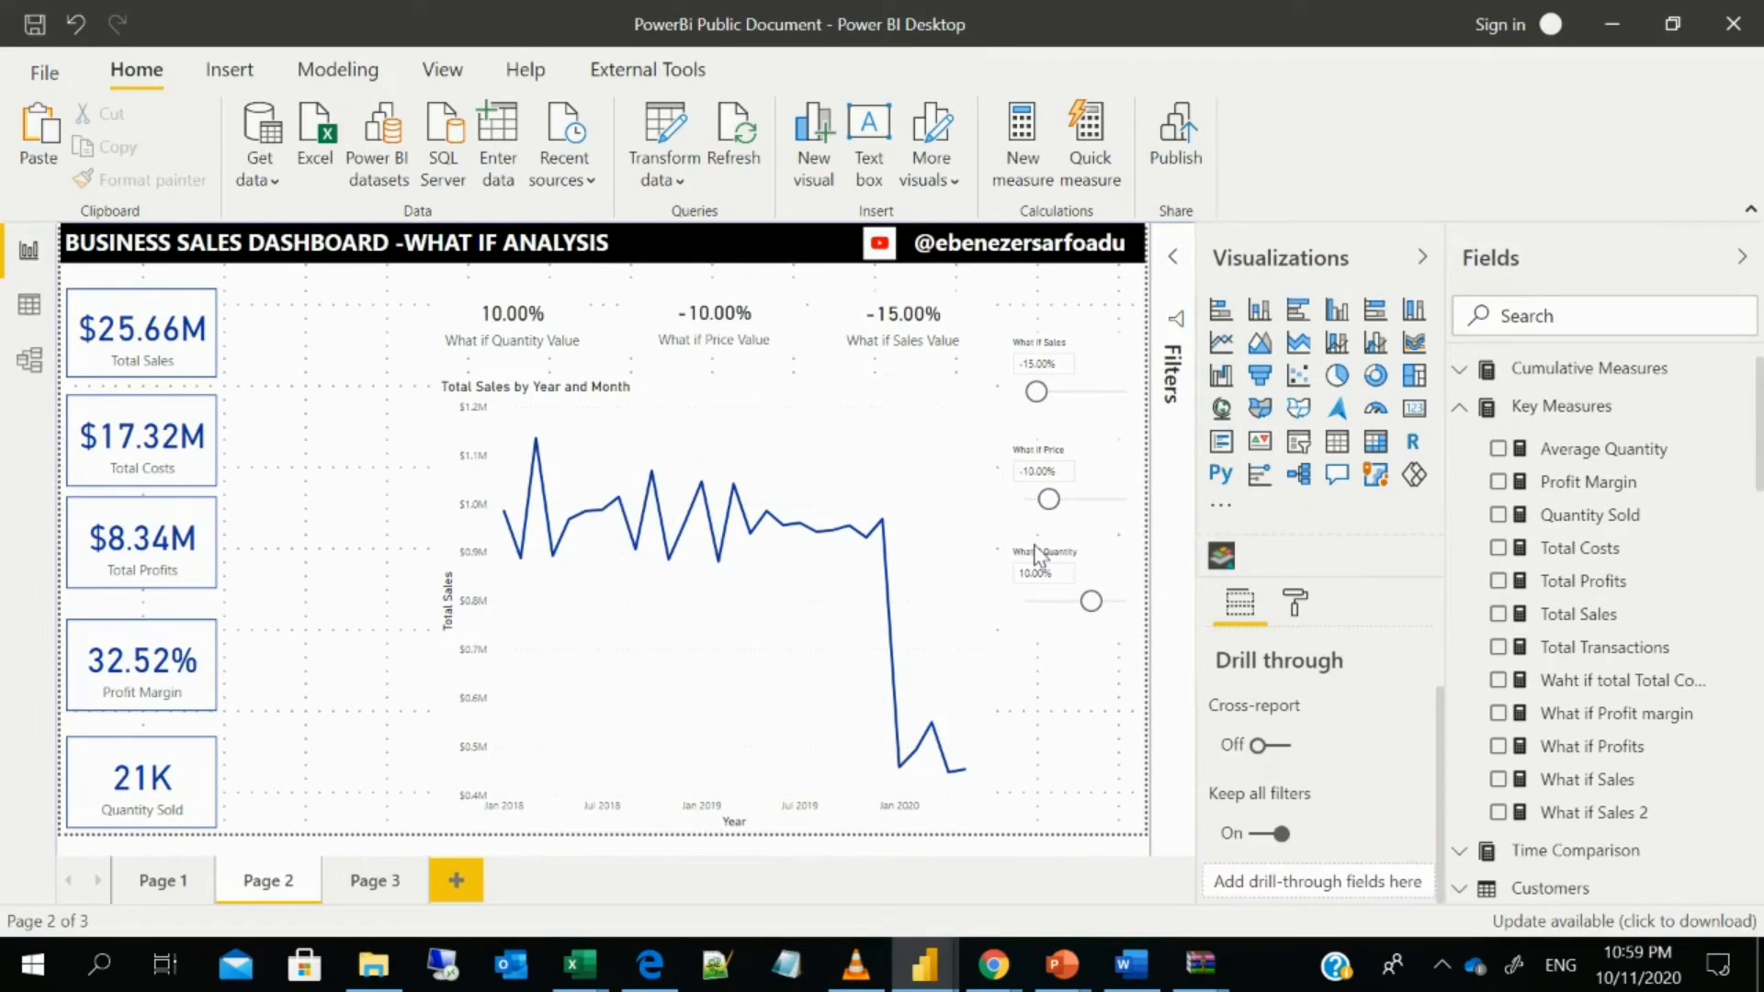
- Delete the What if Sales Value card above the chart and the What if Sales slicer on Page 2
{"action": "left_click", "coordinate": [908, 345]}
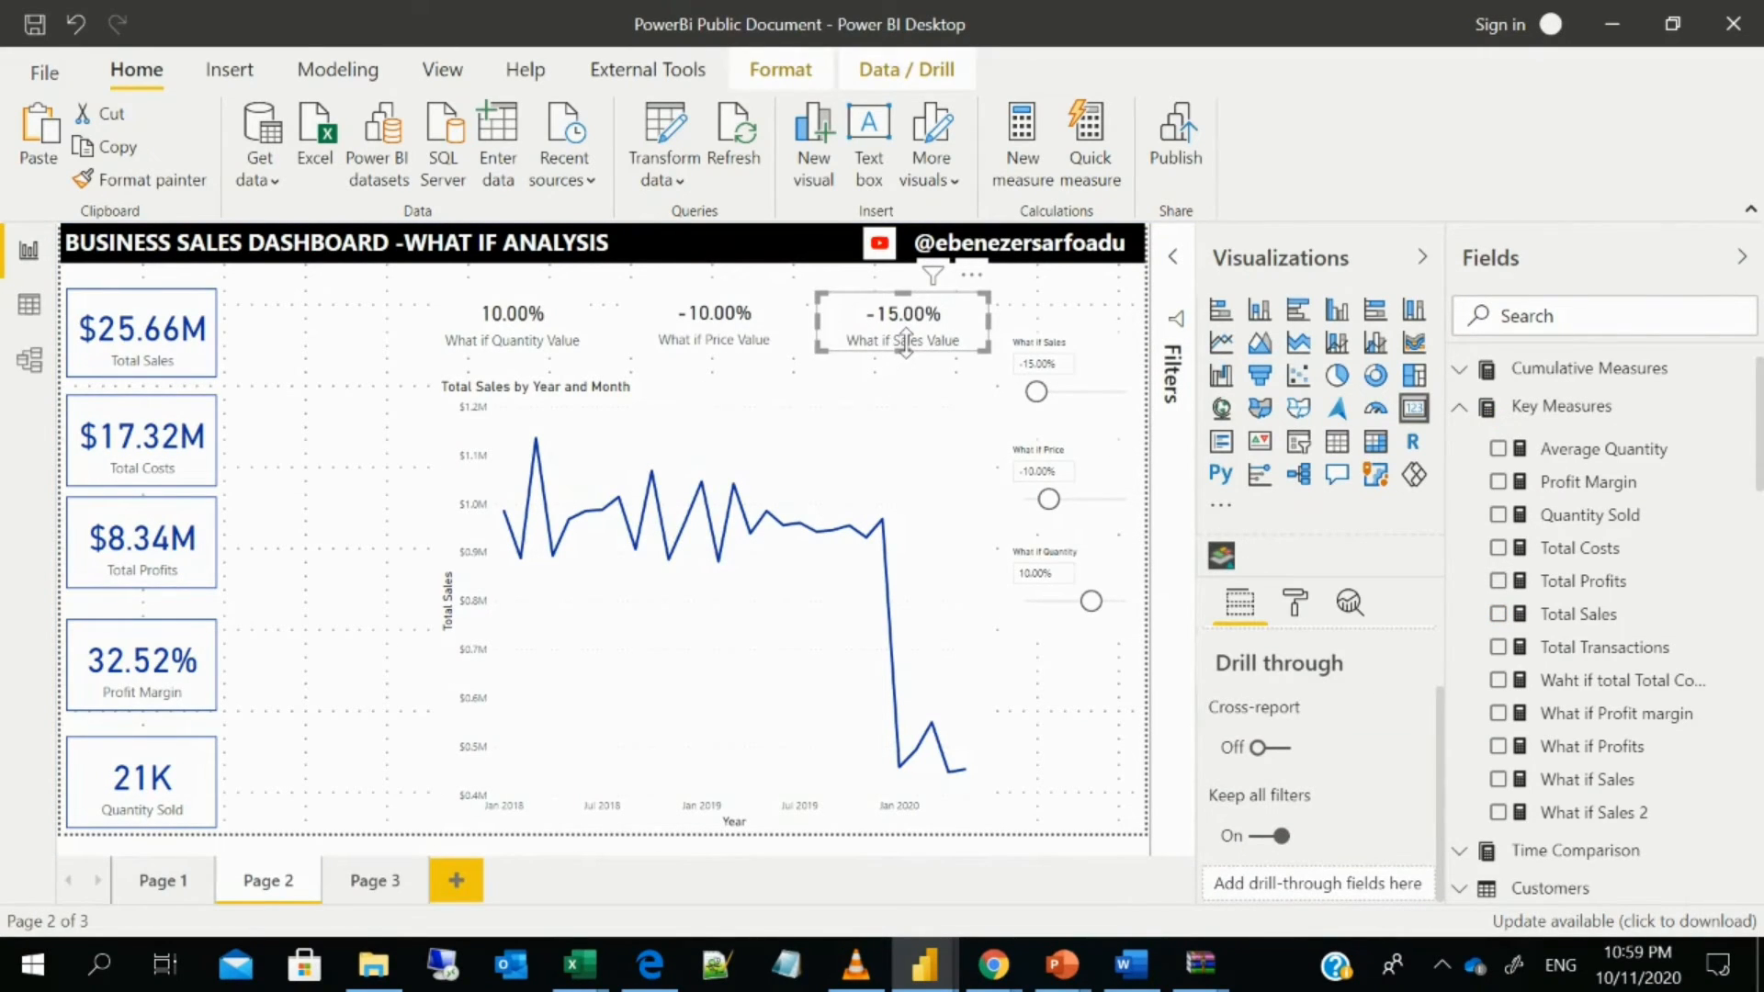
{"action": "left_click", "coordinate": [1031, 345]}
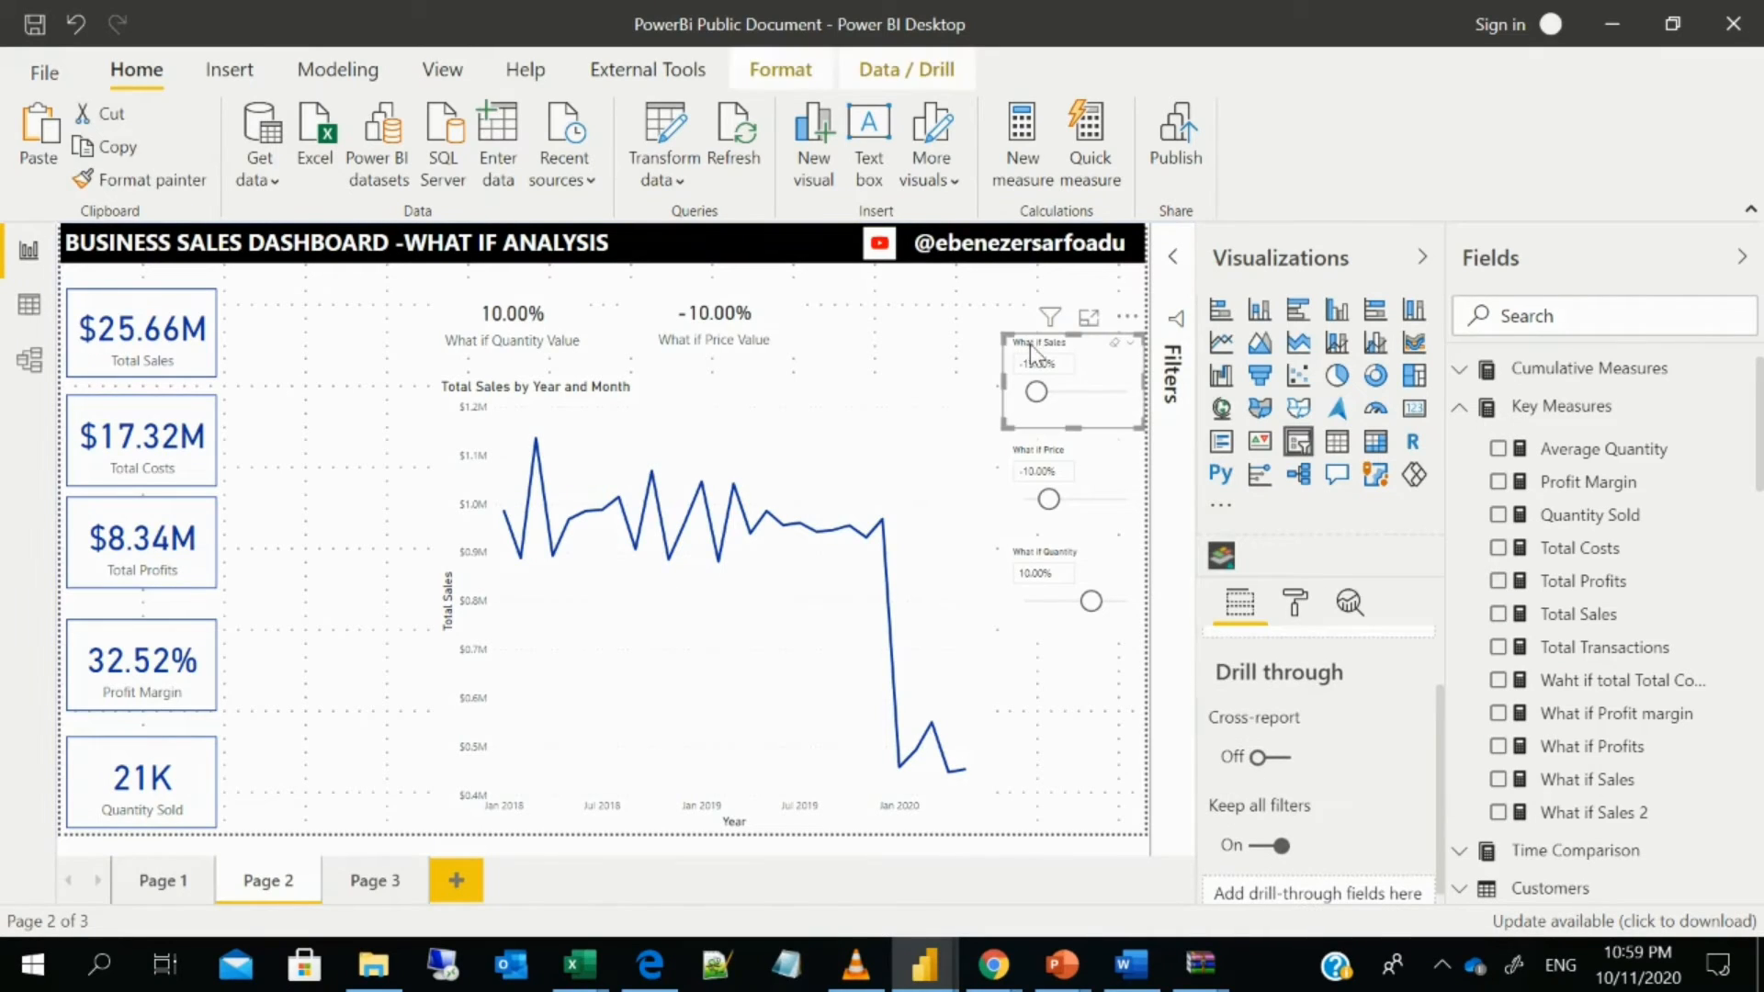
{"action": "key", "text": "Delete"}
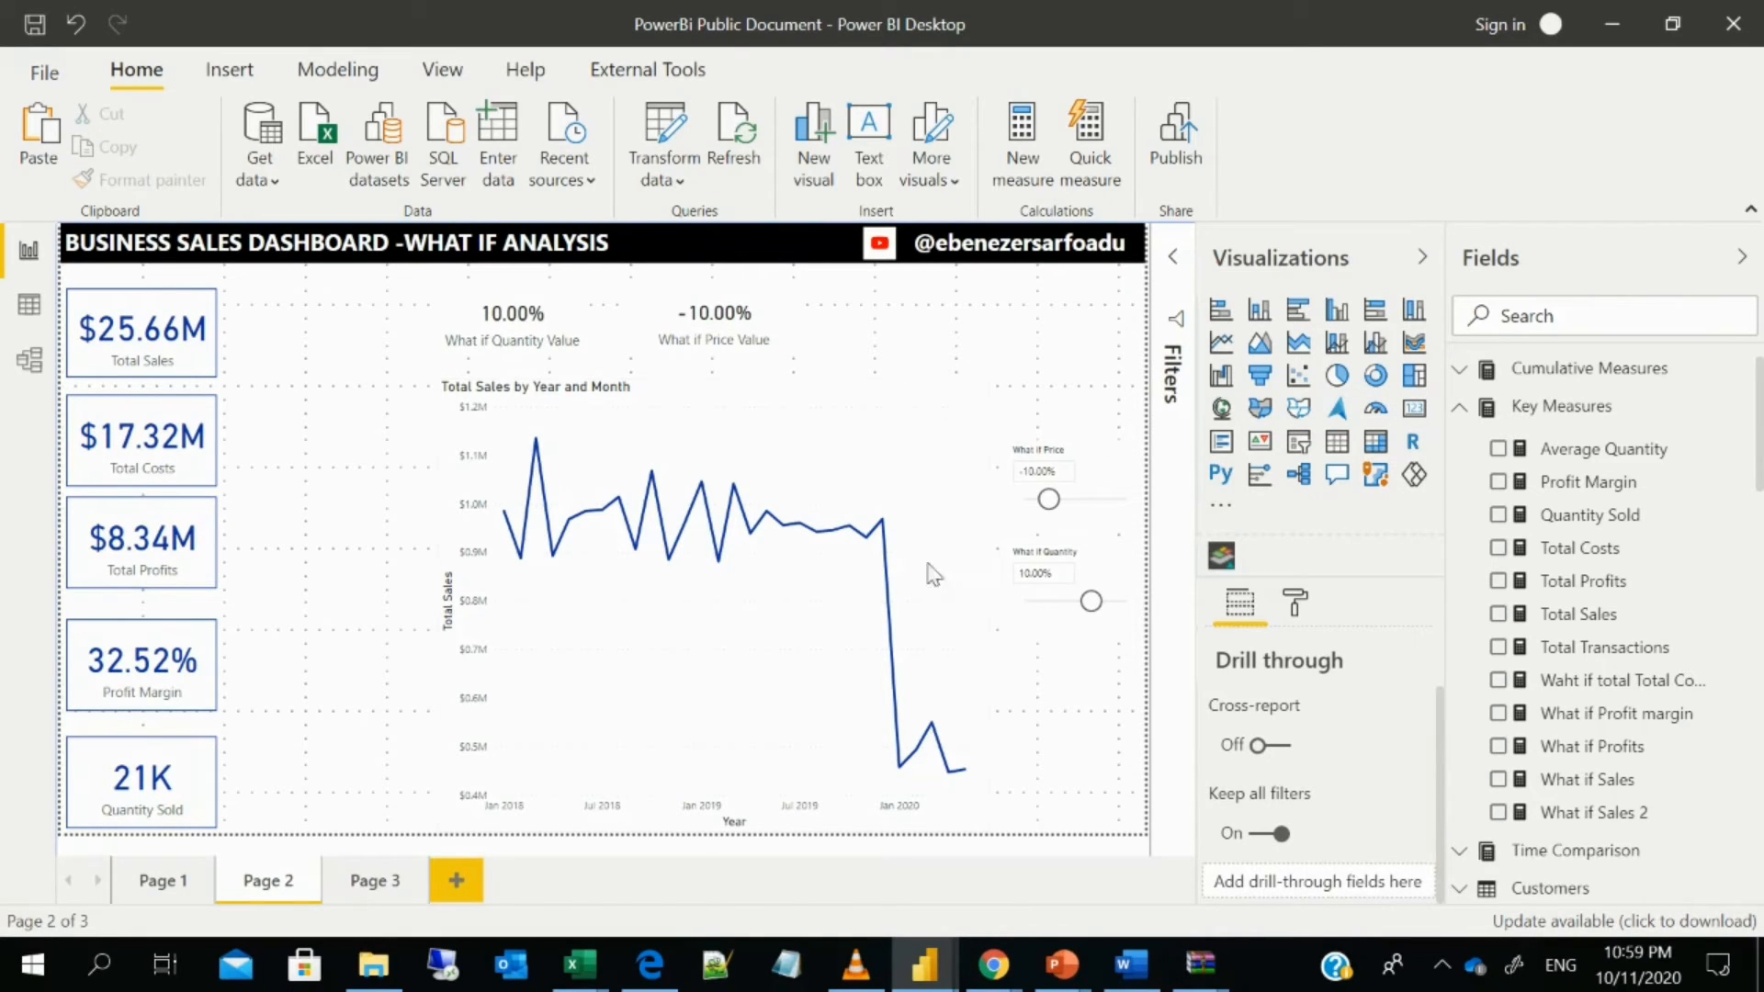
- Add What if Sales 2 to the Page 2 line chart's values and give that series a Dashed line style
{"action": "left_click", "coordinate": [945, 437]}
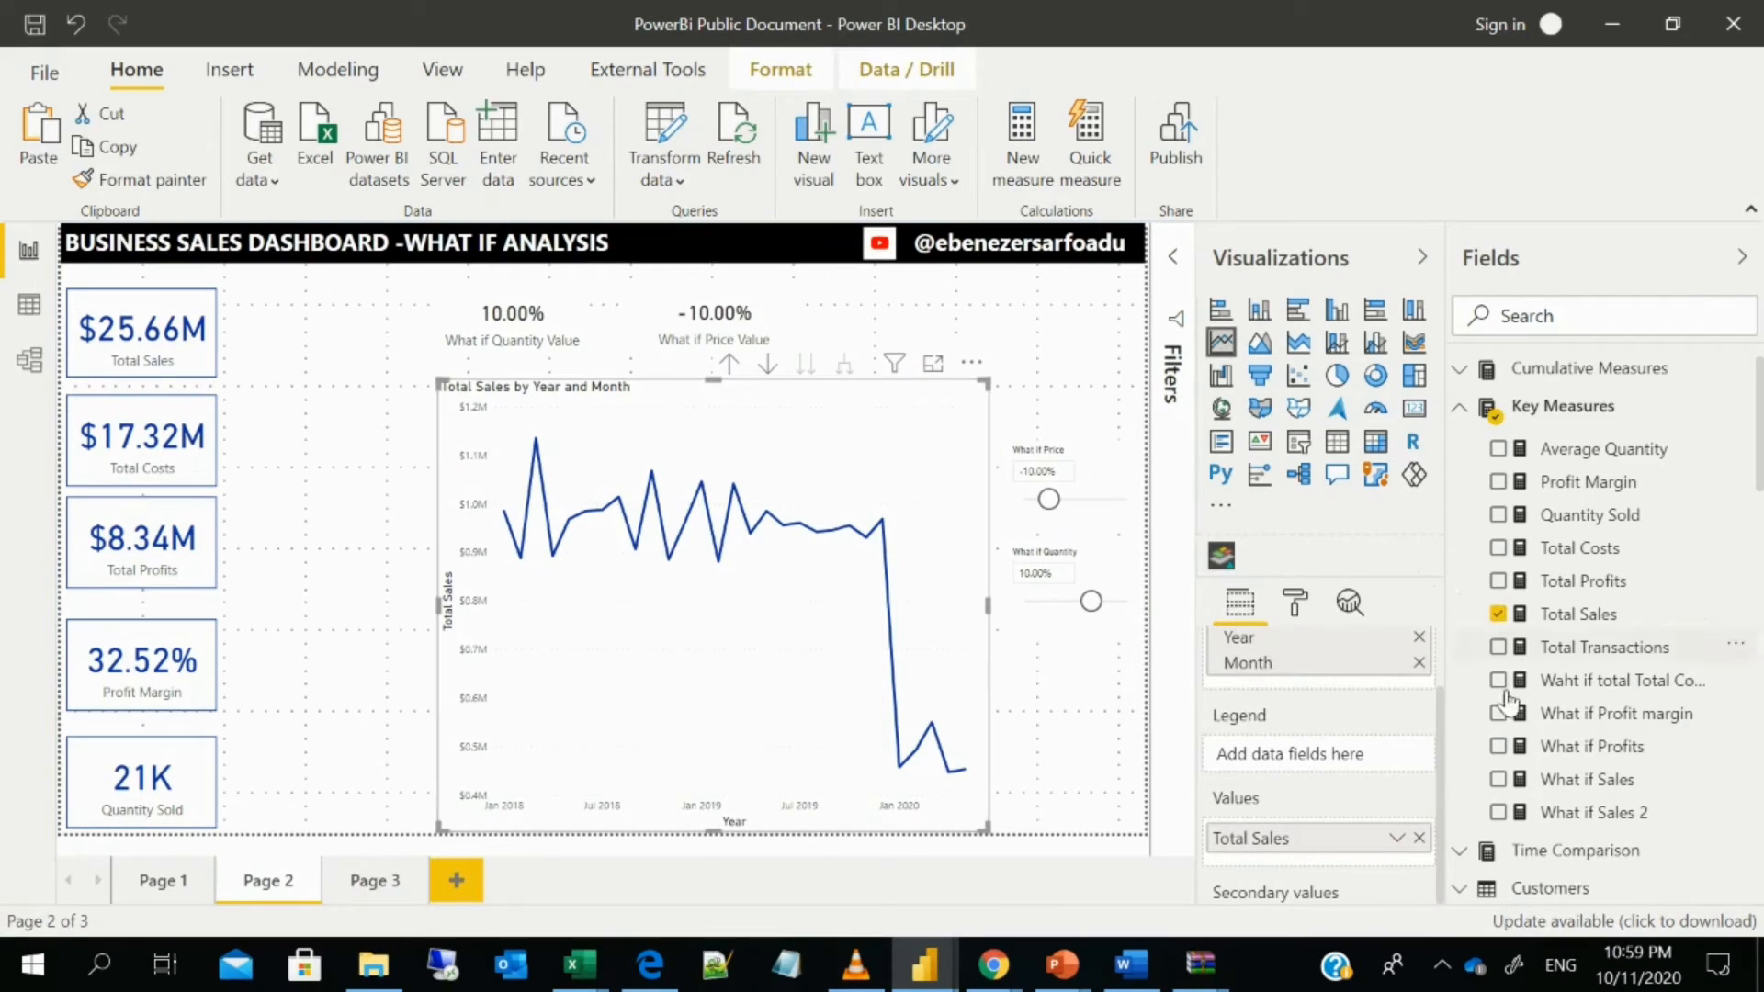
{"action": "left_click", "coordinate": [1498, 812]}
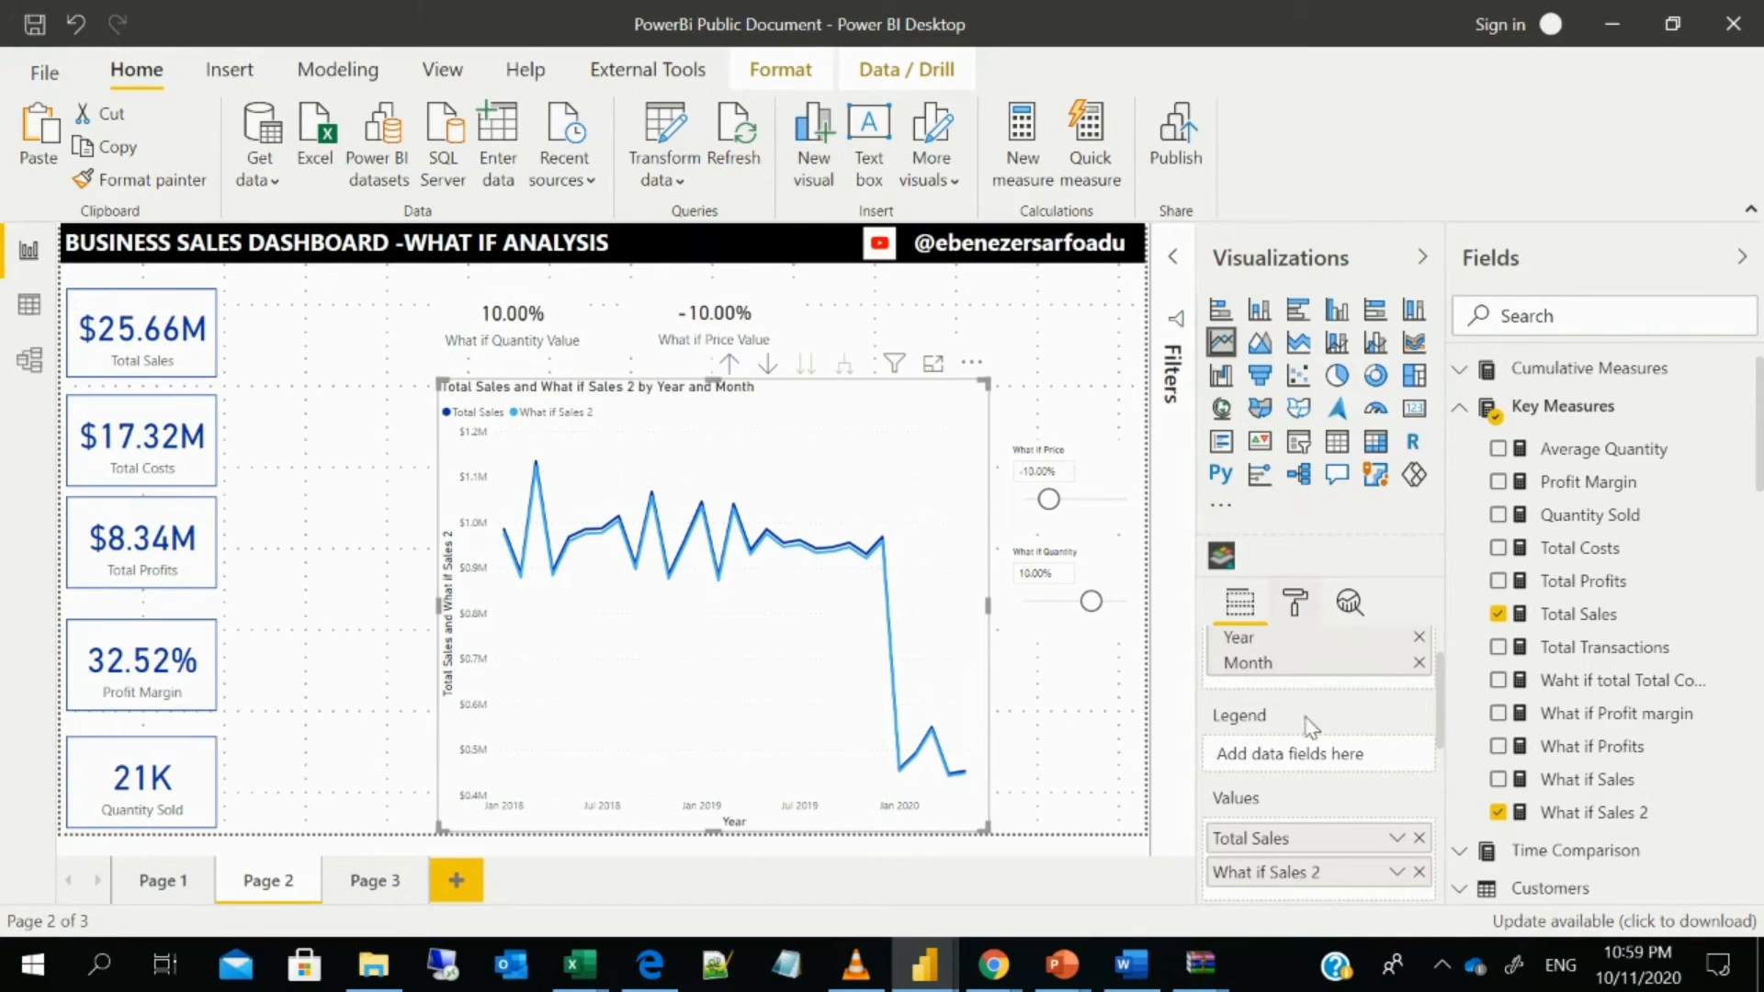
{"action": "scroll", "coordinate": [1296, 752], "scroll_direction": "down", "scroll_amount": 3}
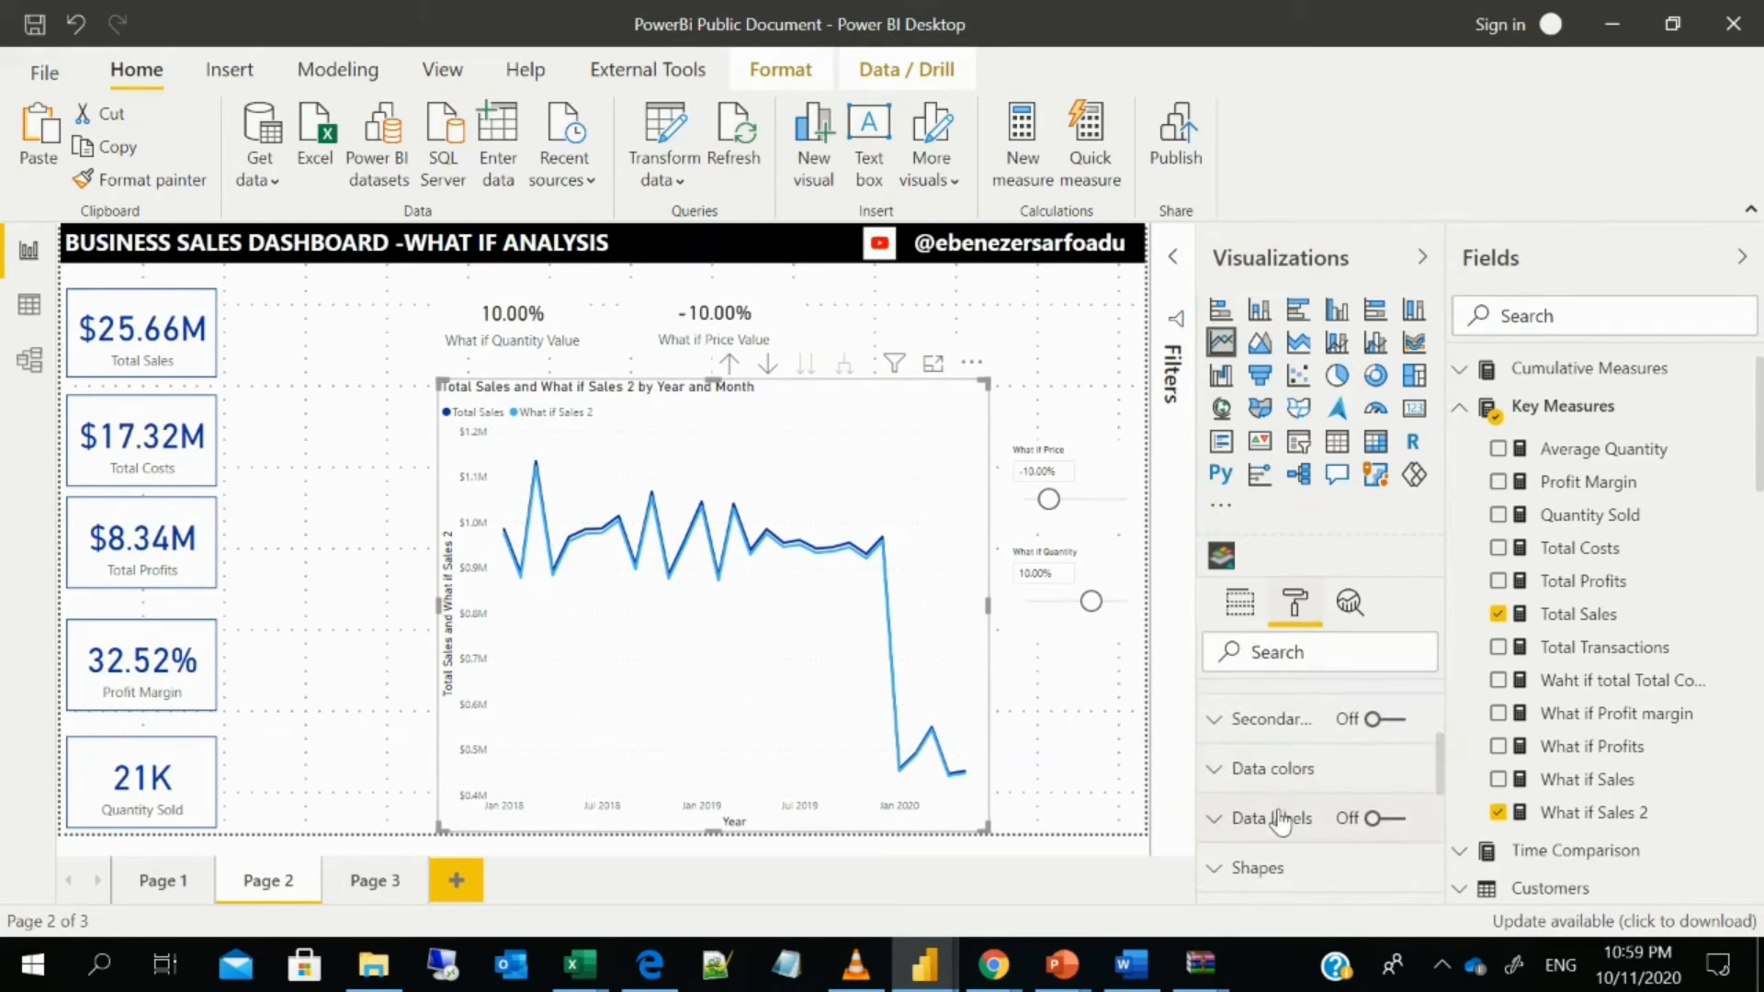
{"action": "scroll", "coordinate": [1290, 816], "scroll_direction": "down", "scroll_amount": 2}
{"action": "left_click", "coordinate": [1268, 700]}
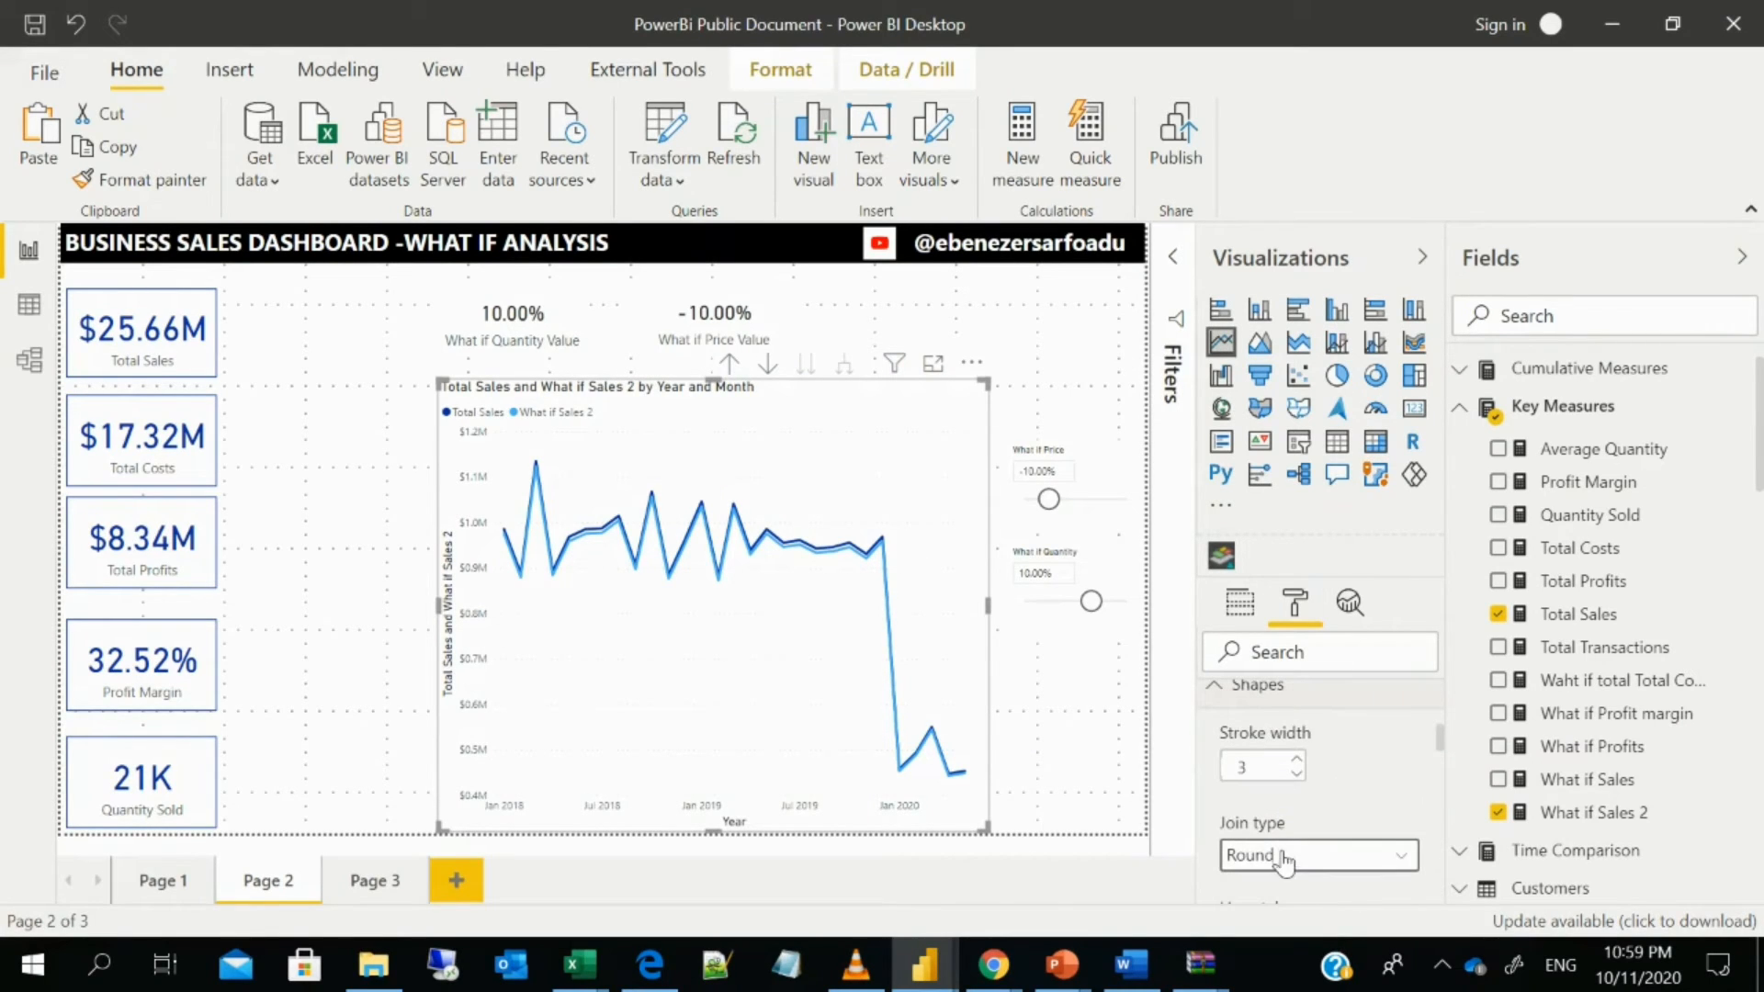
{"action": "scroll", "coordinate": [1300, 805], "scroll_direction": "up", "scroll_amount": 1}
{"action": "scroll", "coordinate": [1303, 808], "scroll_direction": "down", "scroll_amount": 3}
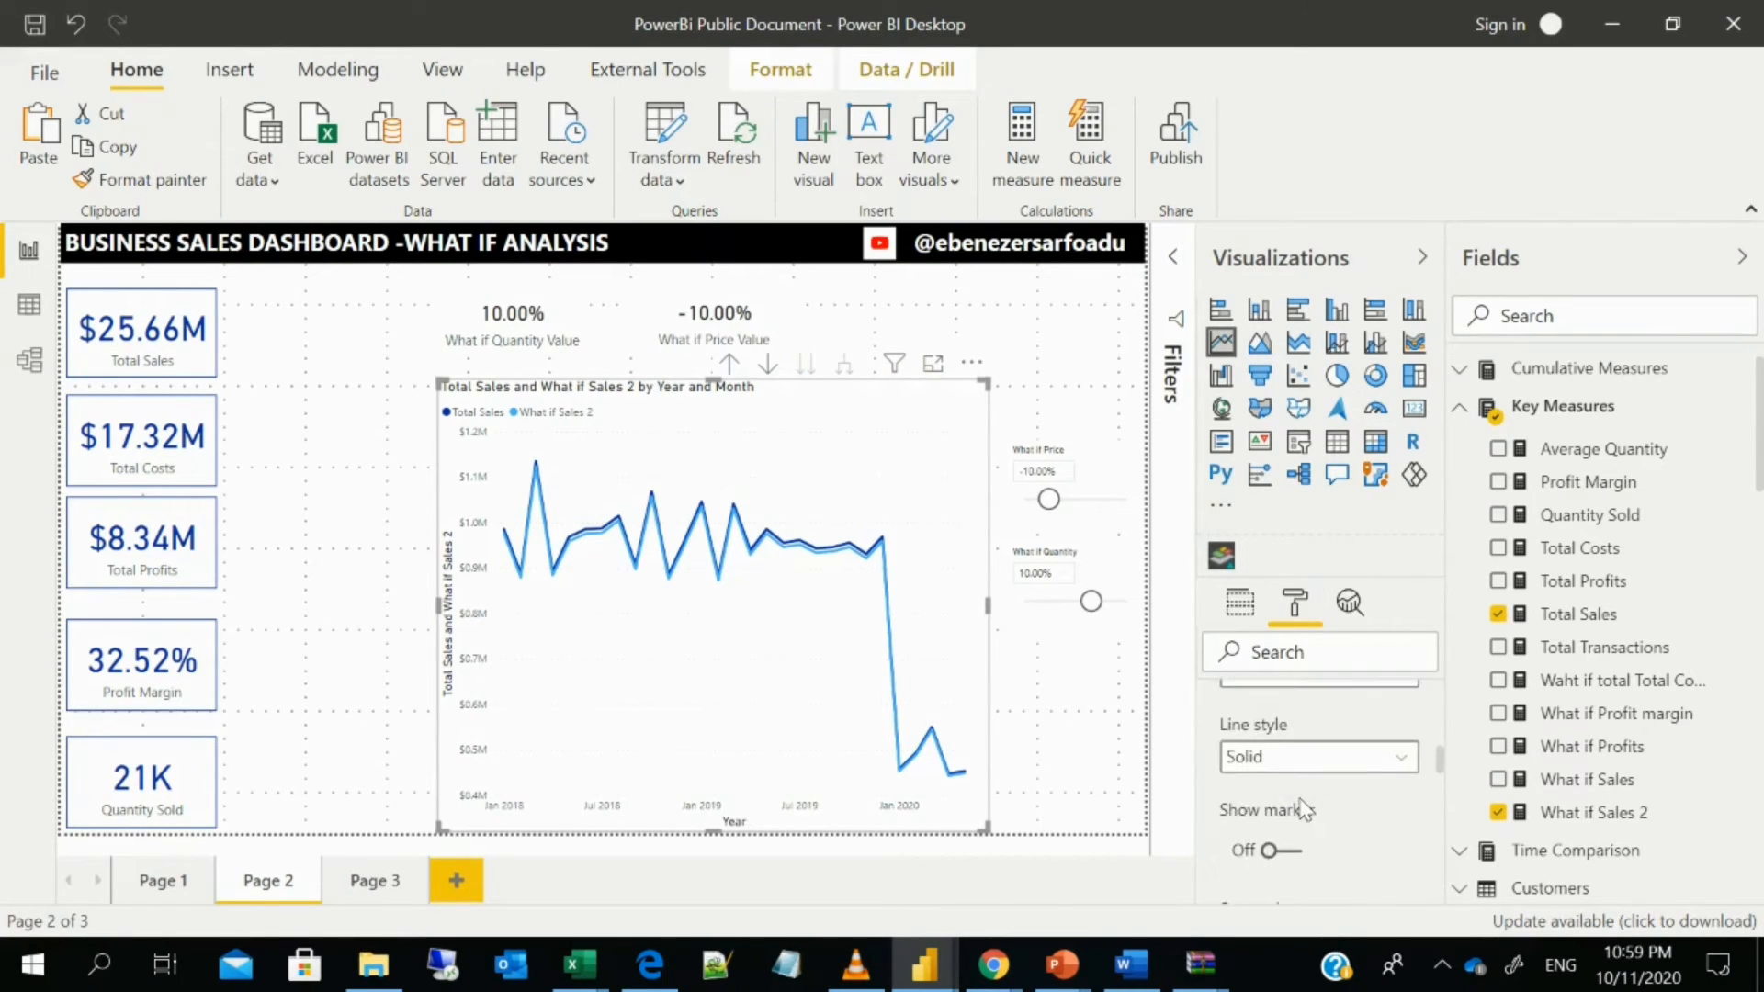
{"action": "scroll", "coordinate": [1303, 812], "scroll_direction": "up", "scroll_amount": 2}
{"action": "scroll", "coordinate": [1304, 822], "scroll_direction": "down", "scroll_amount": 2}
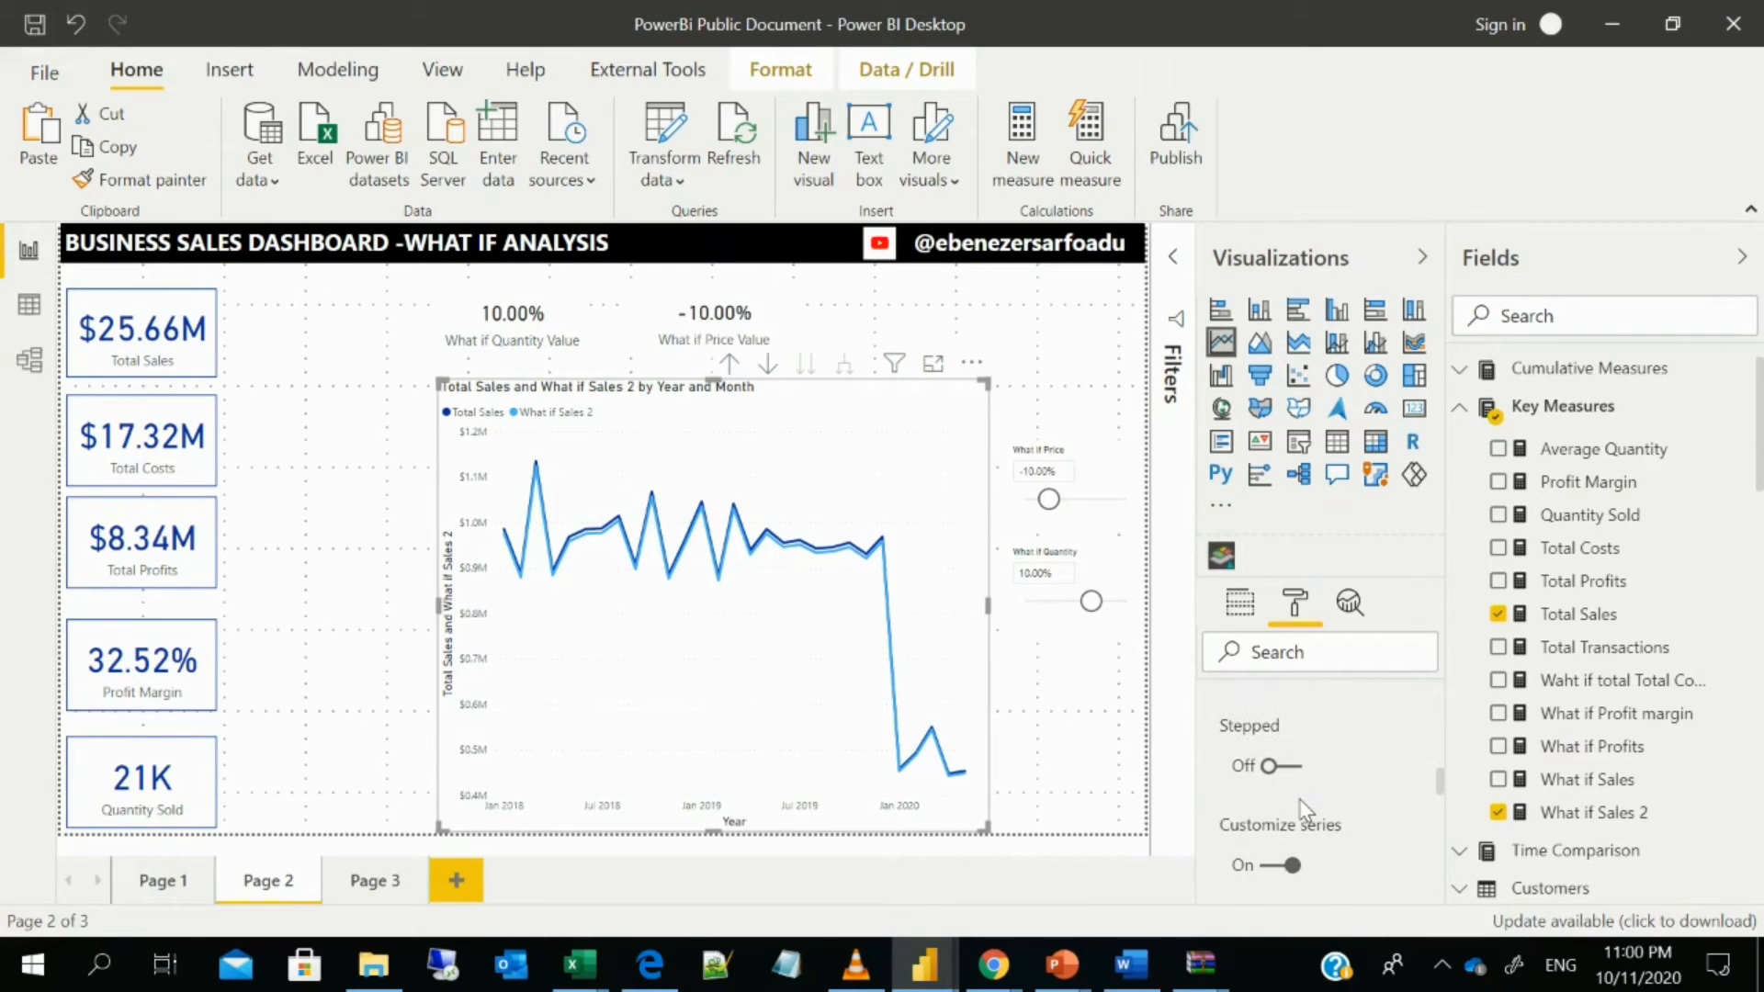
{"action": "scroll", "coordinate": [1301, 800], "scroll_direction": "down", "scroll_amount": 2}
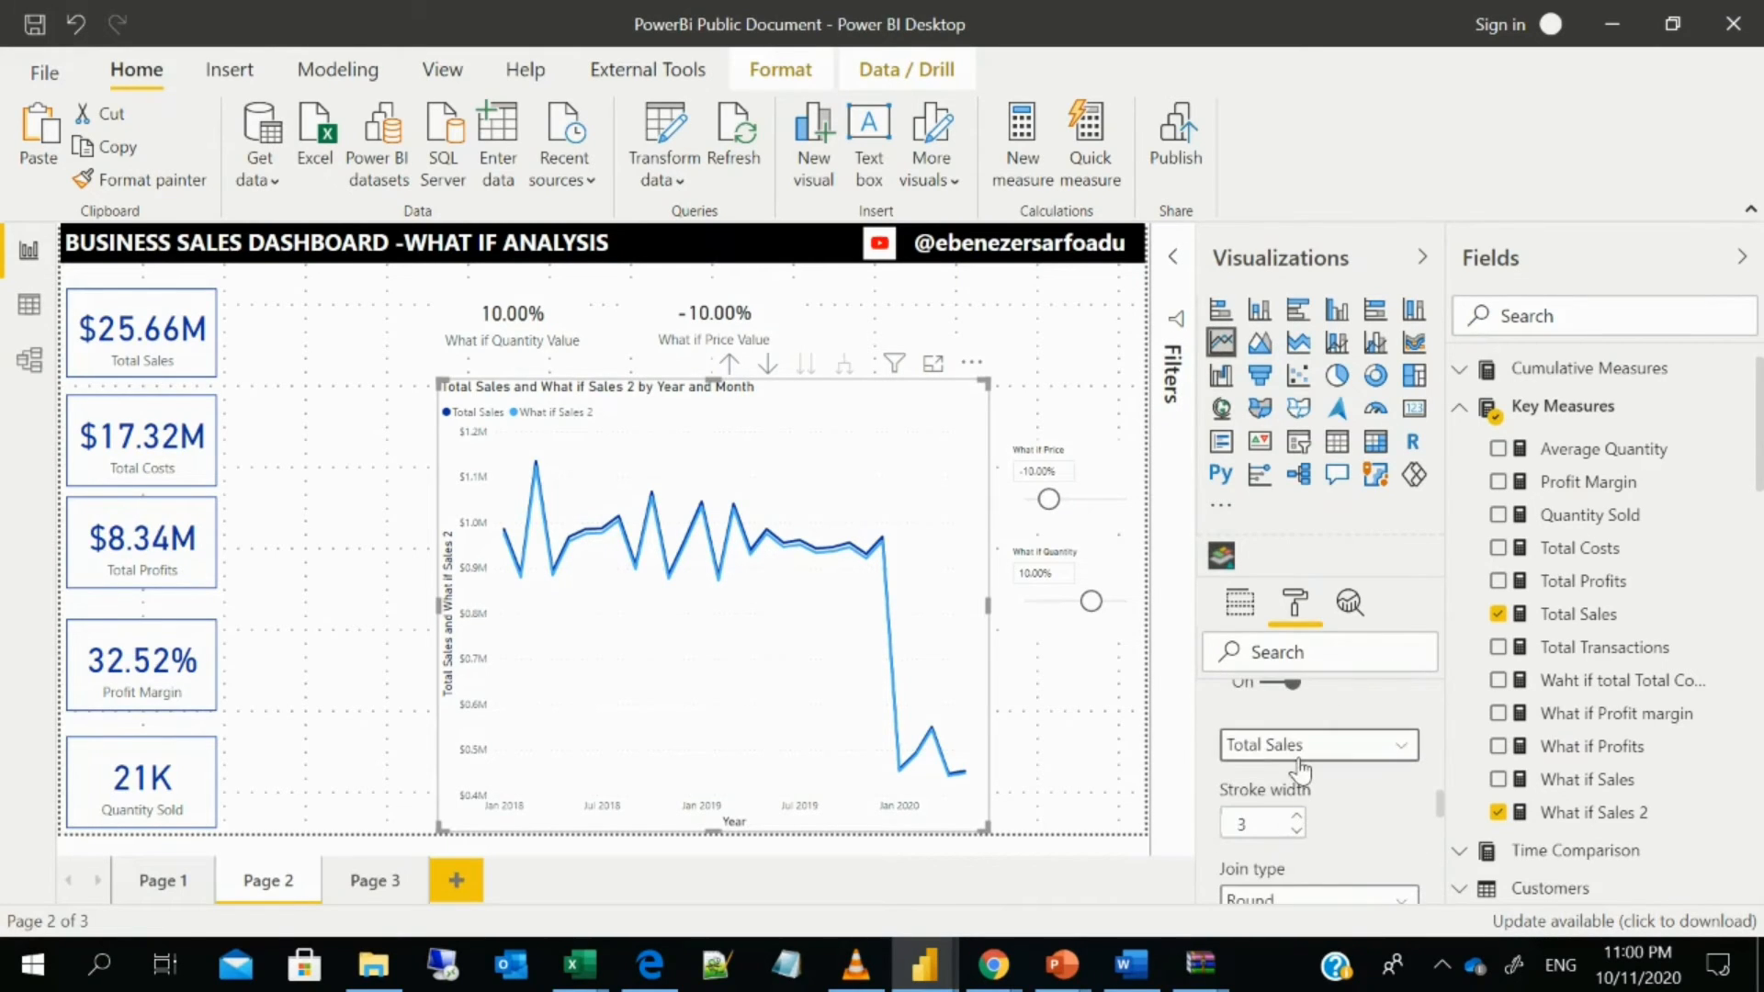
{"action": "left_click", "coordinate": [1299, 749]}
{"action": "left_click", "coordinate": [1303, 816]}
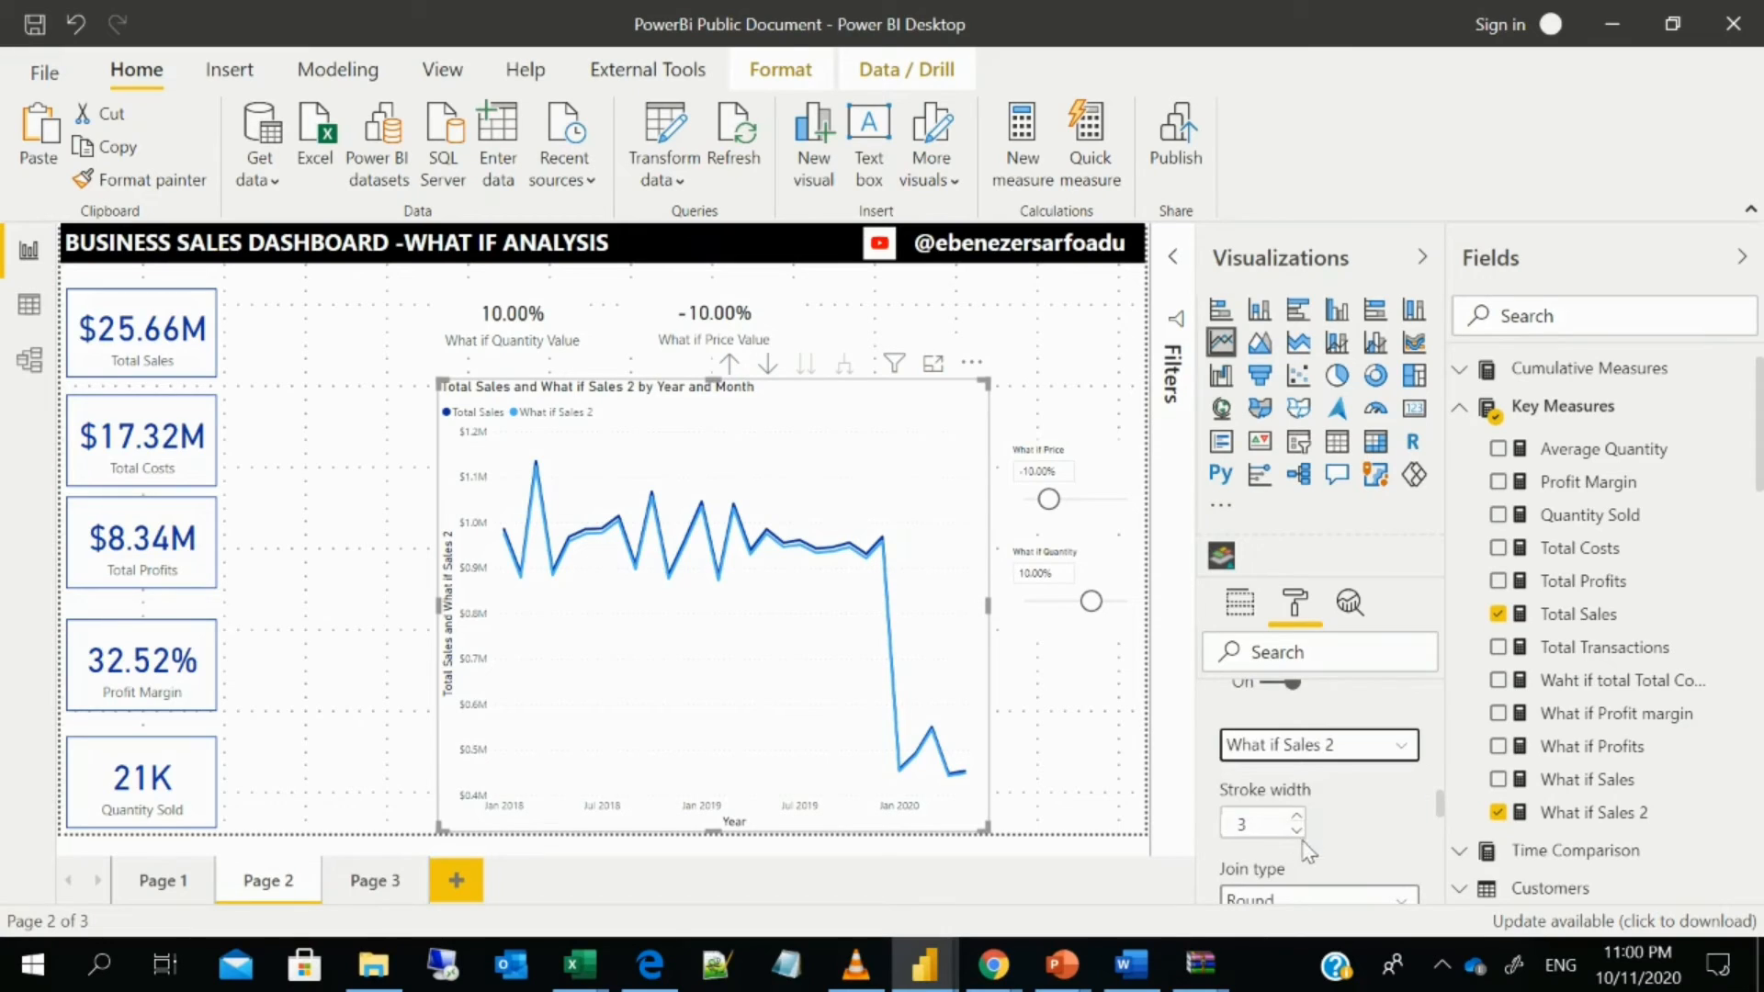
{"action": "scroll", "coordinate": [1307, 854], "scroll_direction": "down", "scroll_amount": 2}
{"action": "left_click", "coordinate": [1305, 792]}
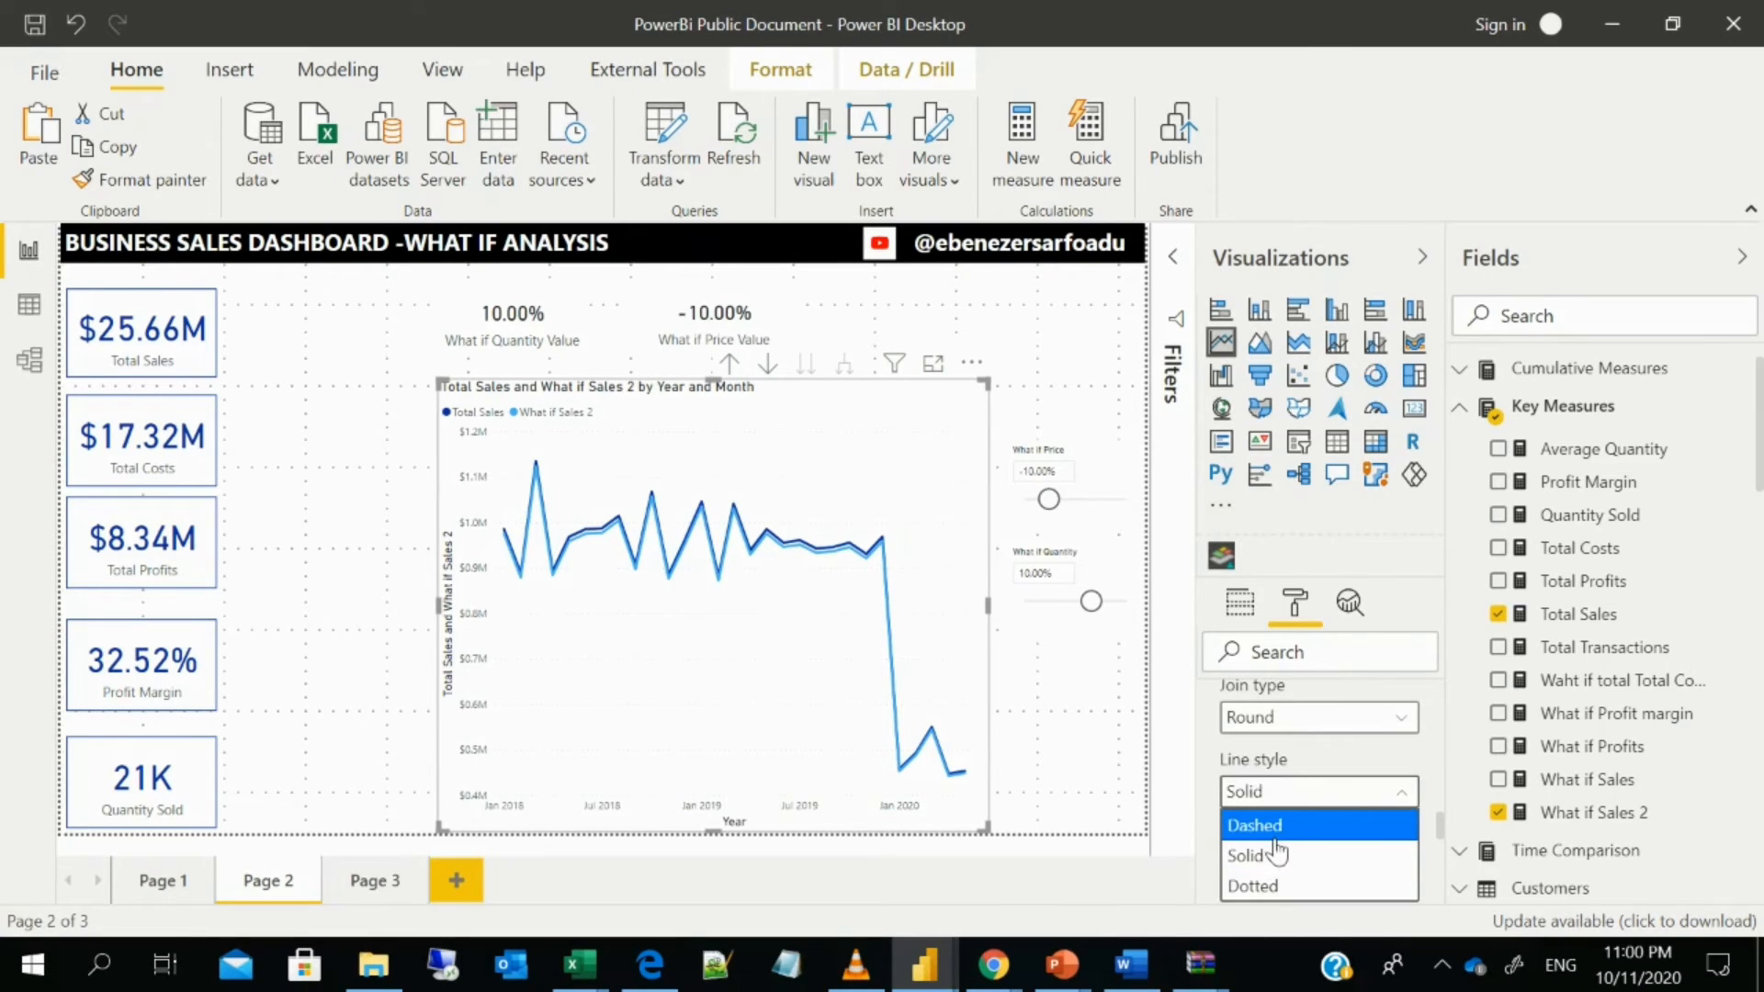
{"action": "left_click", "coordinate": [1274, 827]}
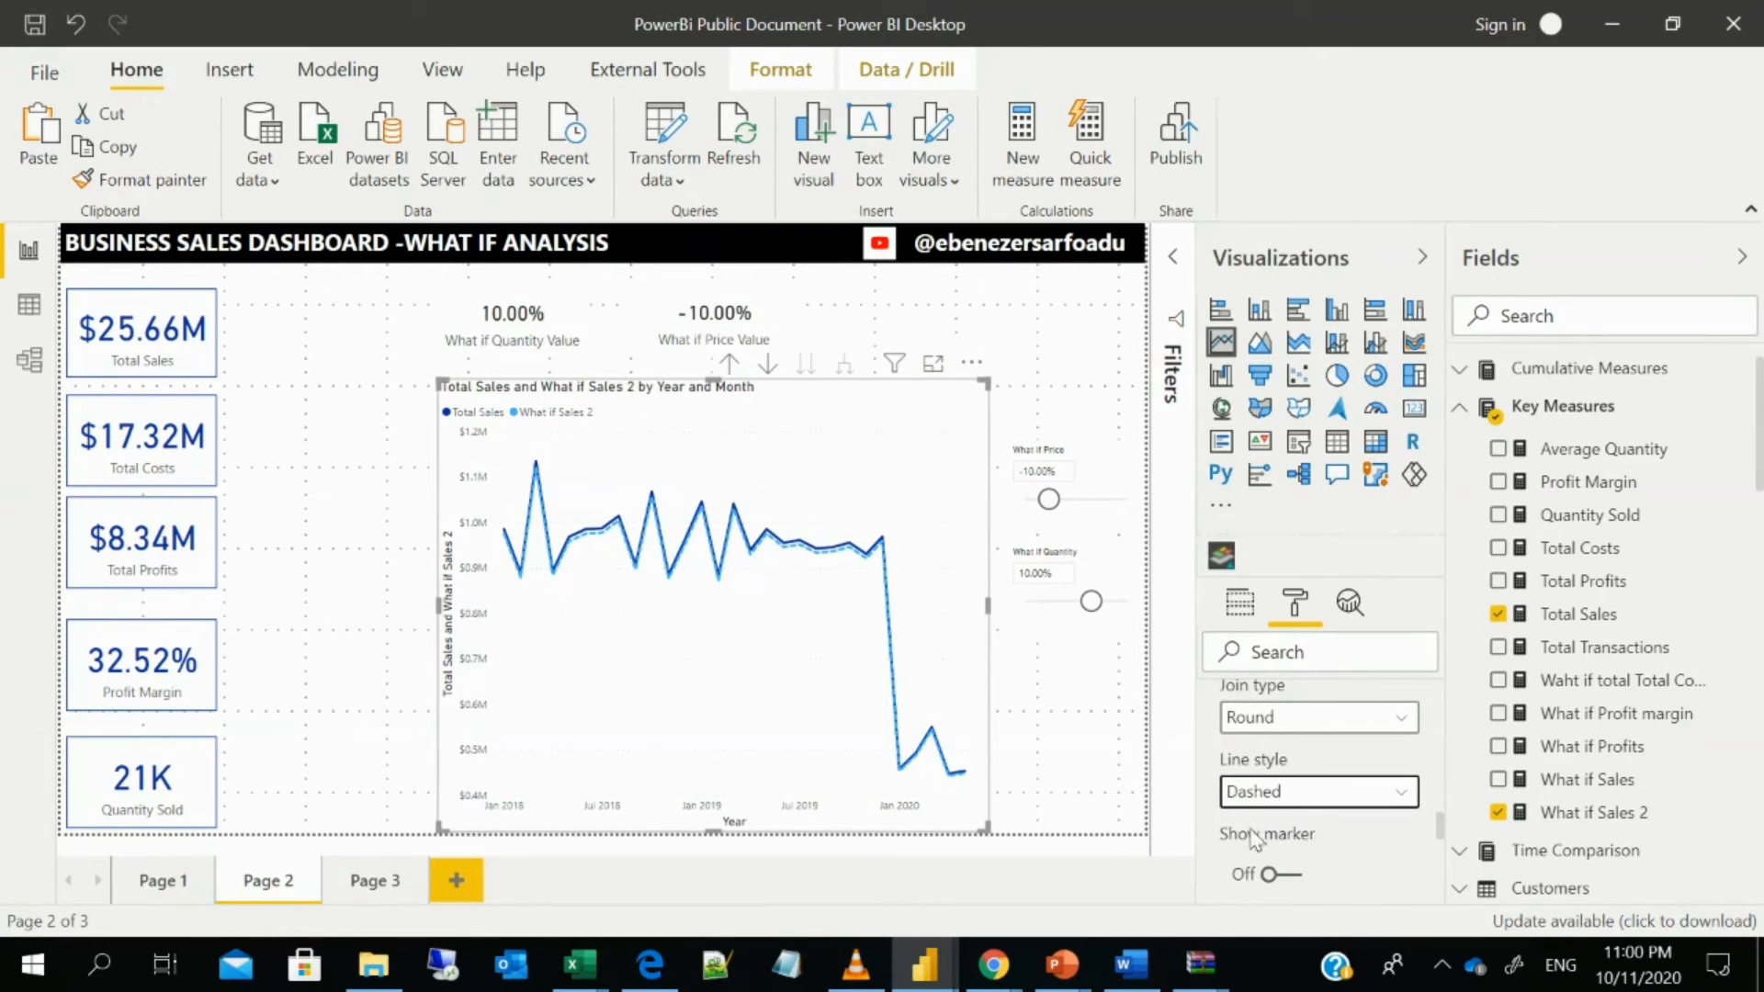
- Set the data color of the What if Sales 2 series in the line chart to black
{"action": "scroll", "coordinate": [1314, 809], "scroll_direction": "down", "scroll_amount": 5}
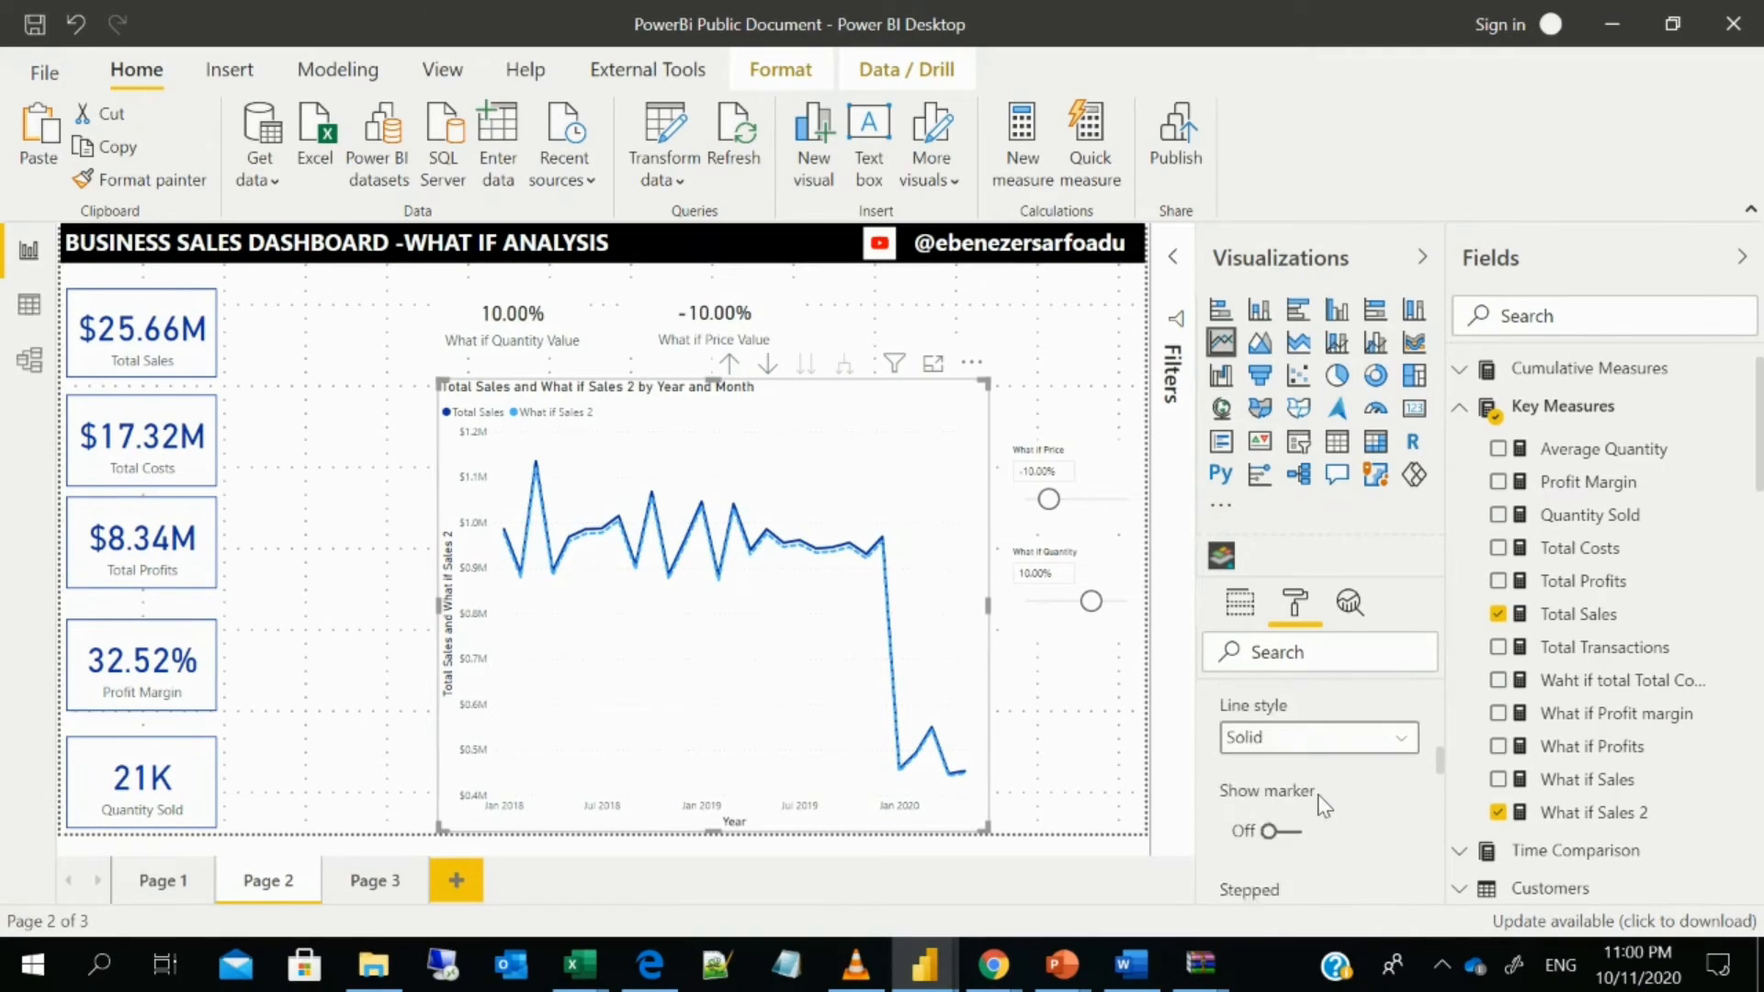
{"action": "scroll", "coordinate": [1320, 806], "scroll_direction": "up", "scroll_amount": 4}
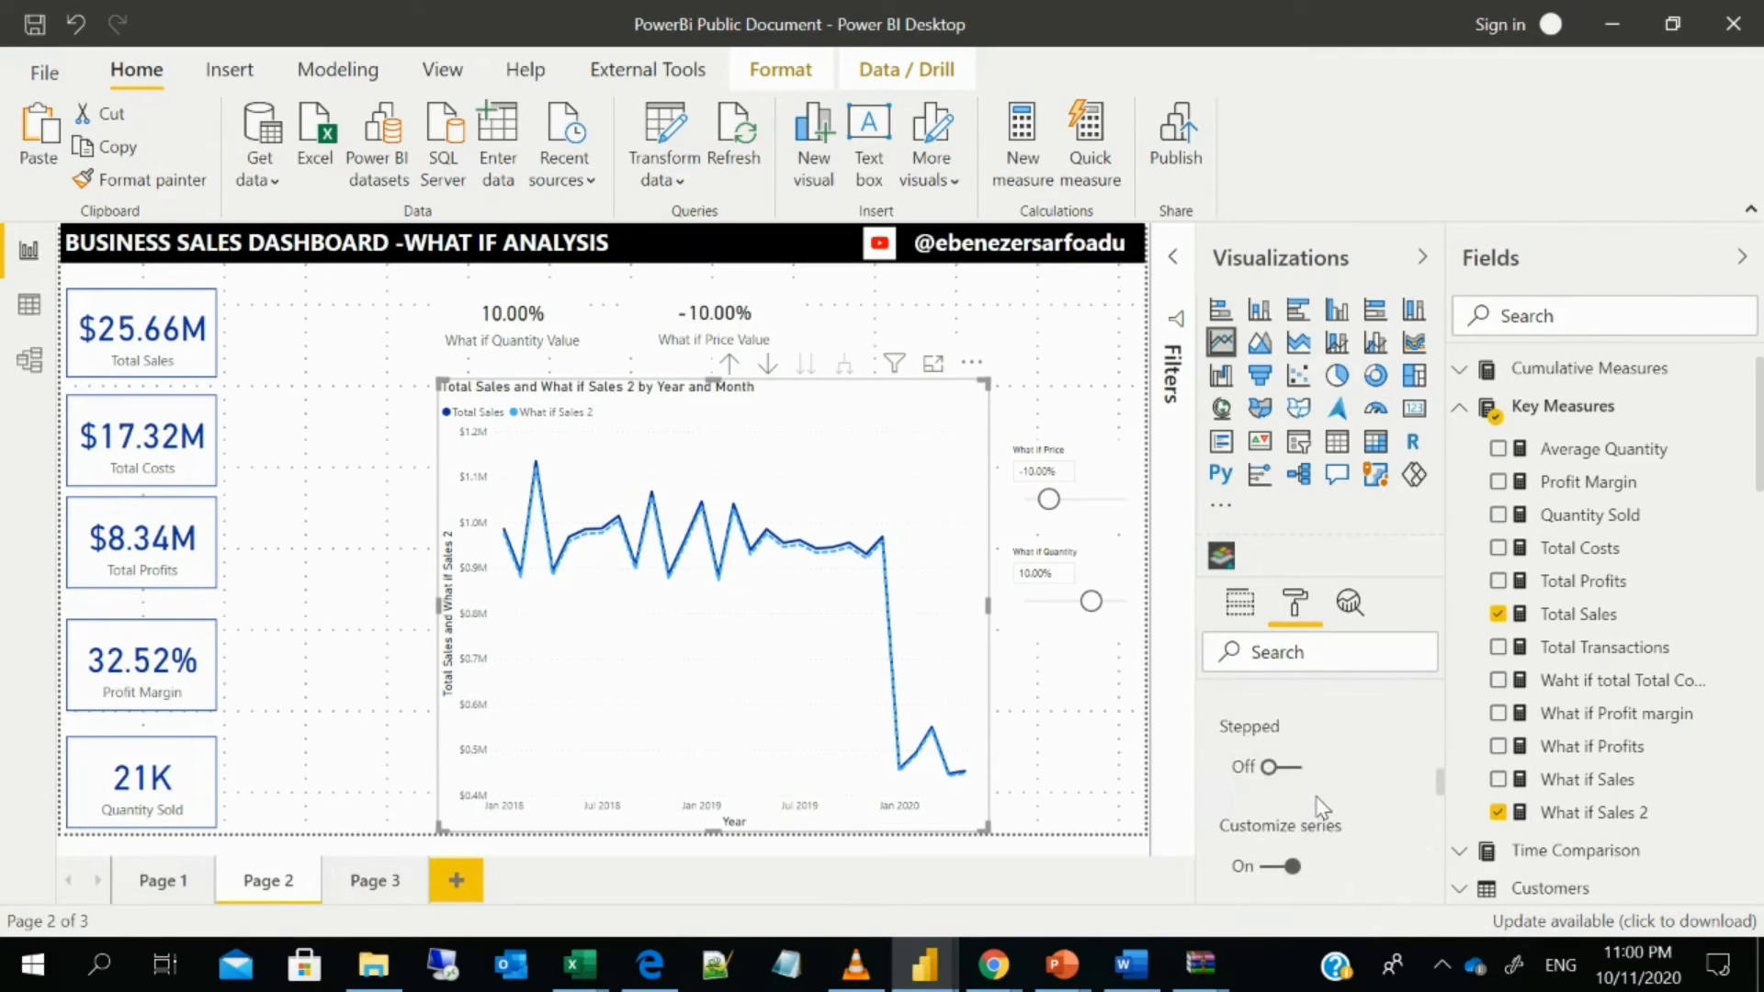
{"action": "scroll", "coordinate": [1318, 796], "scroll_direction": "up", "scroll_amount": 4}
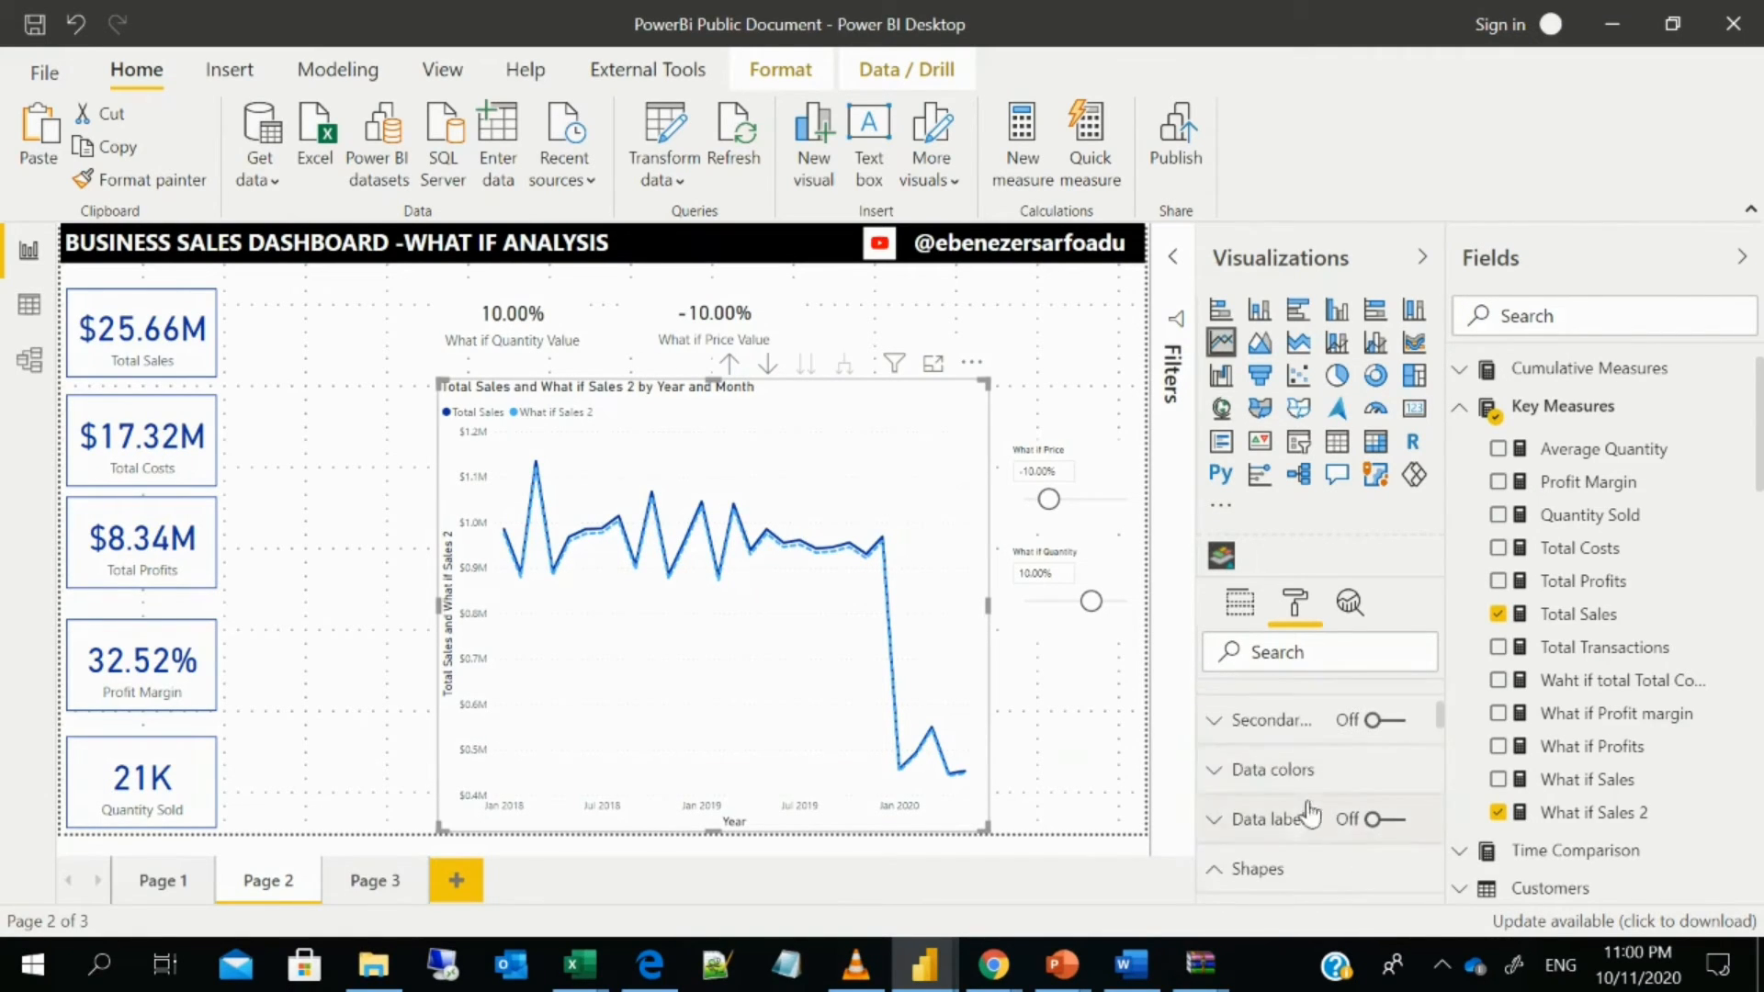
{"action": "left_click", "coordinate": [1279, 781]}
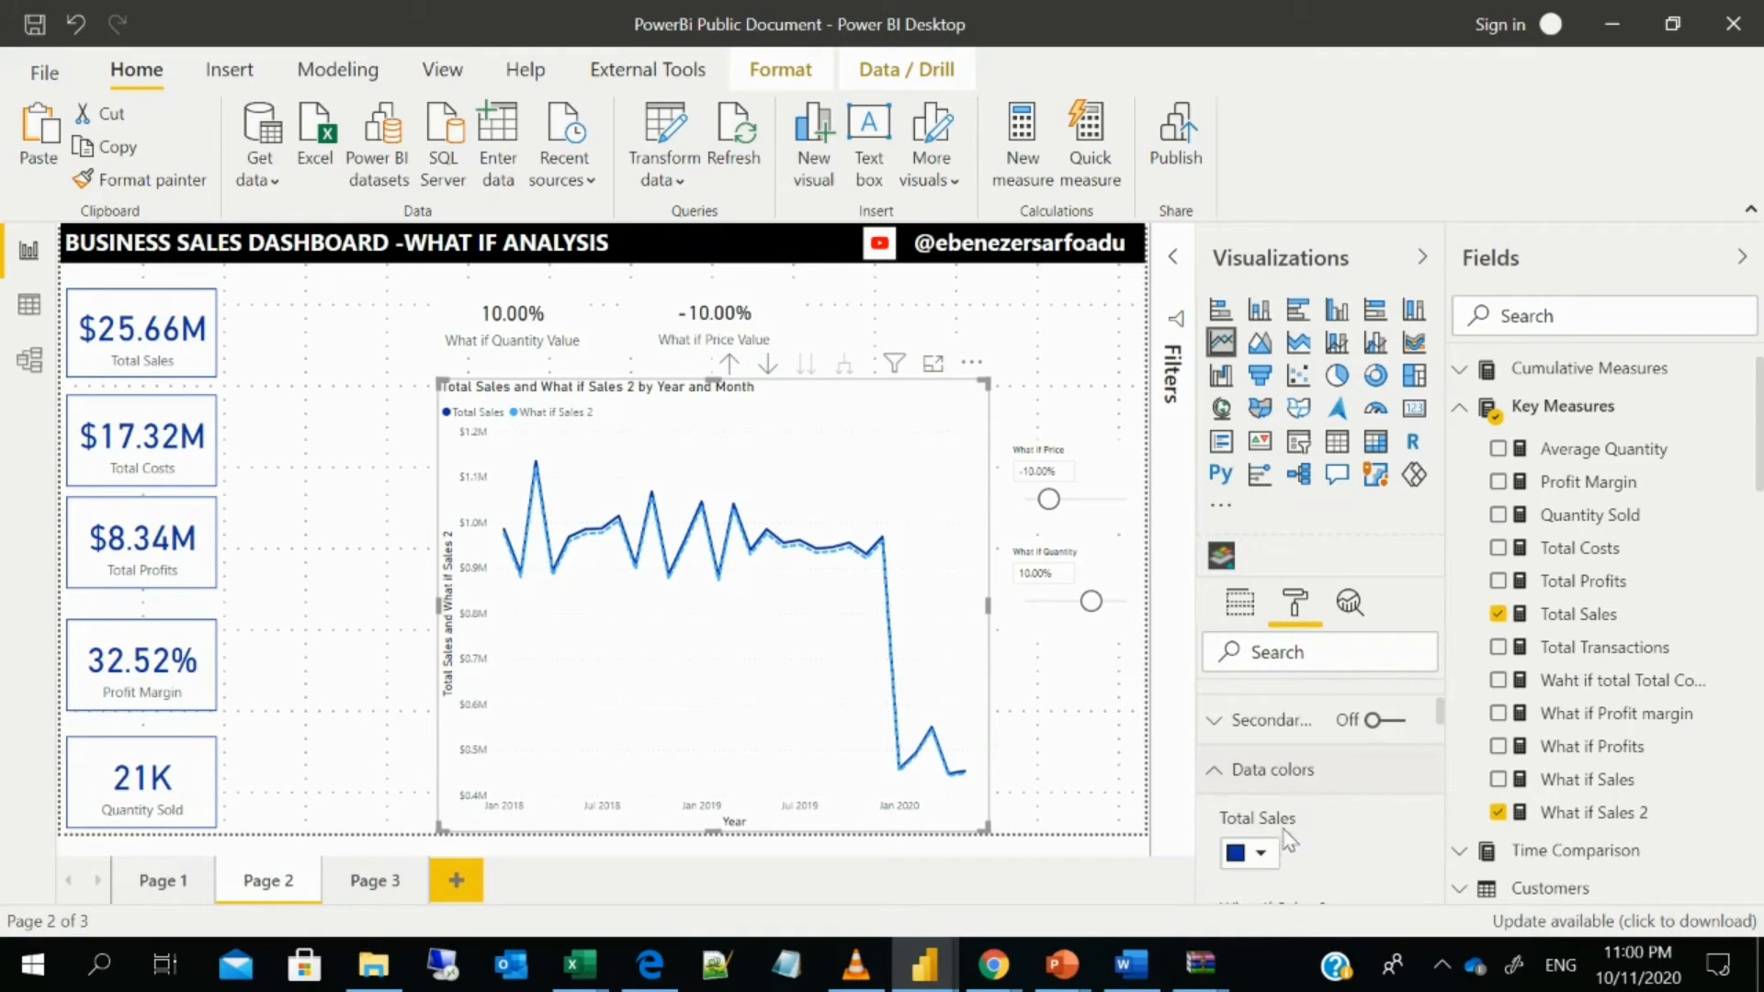
{"action": "scroll", "coordinate": [1263, 860], "scroll_direction": "down", "scroll_amount": 2}
{"action": "left_click", "coordinate": [1252, 761]}
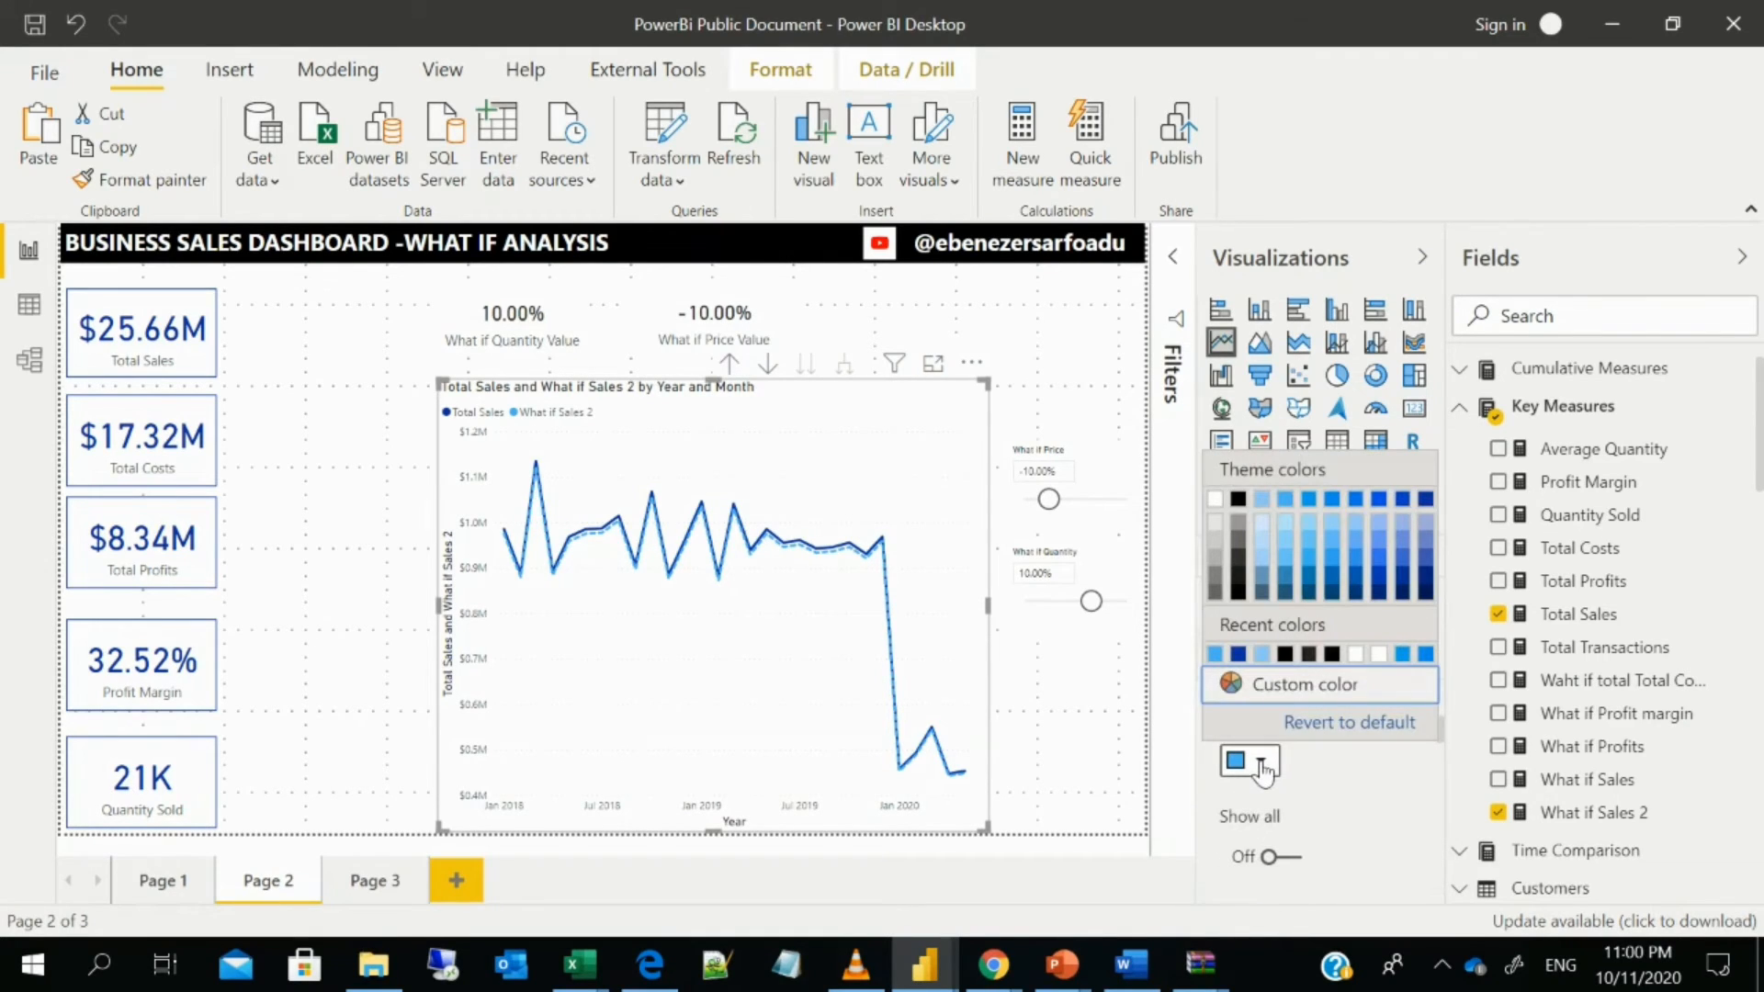
{"action": "left_click", "coordinate": [1286, 658]}
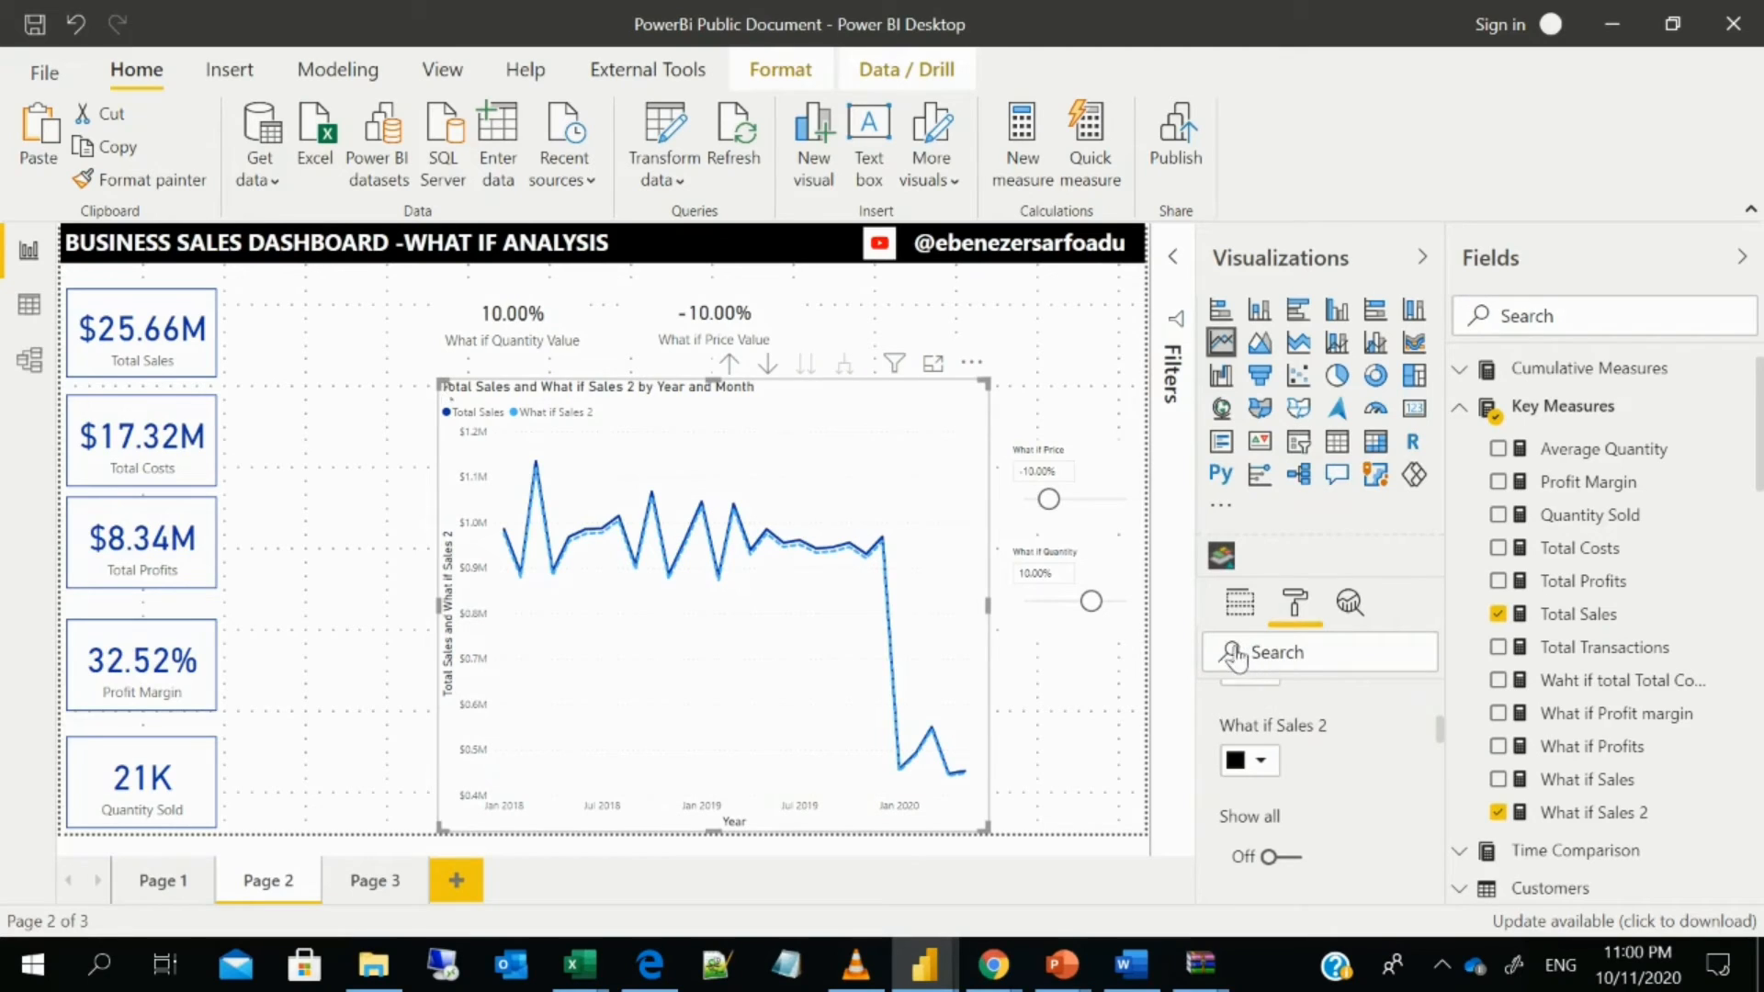
{"action": "key", "text": "Escape"}
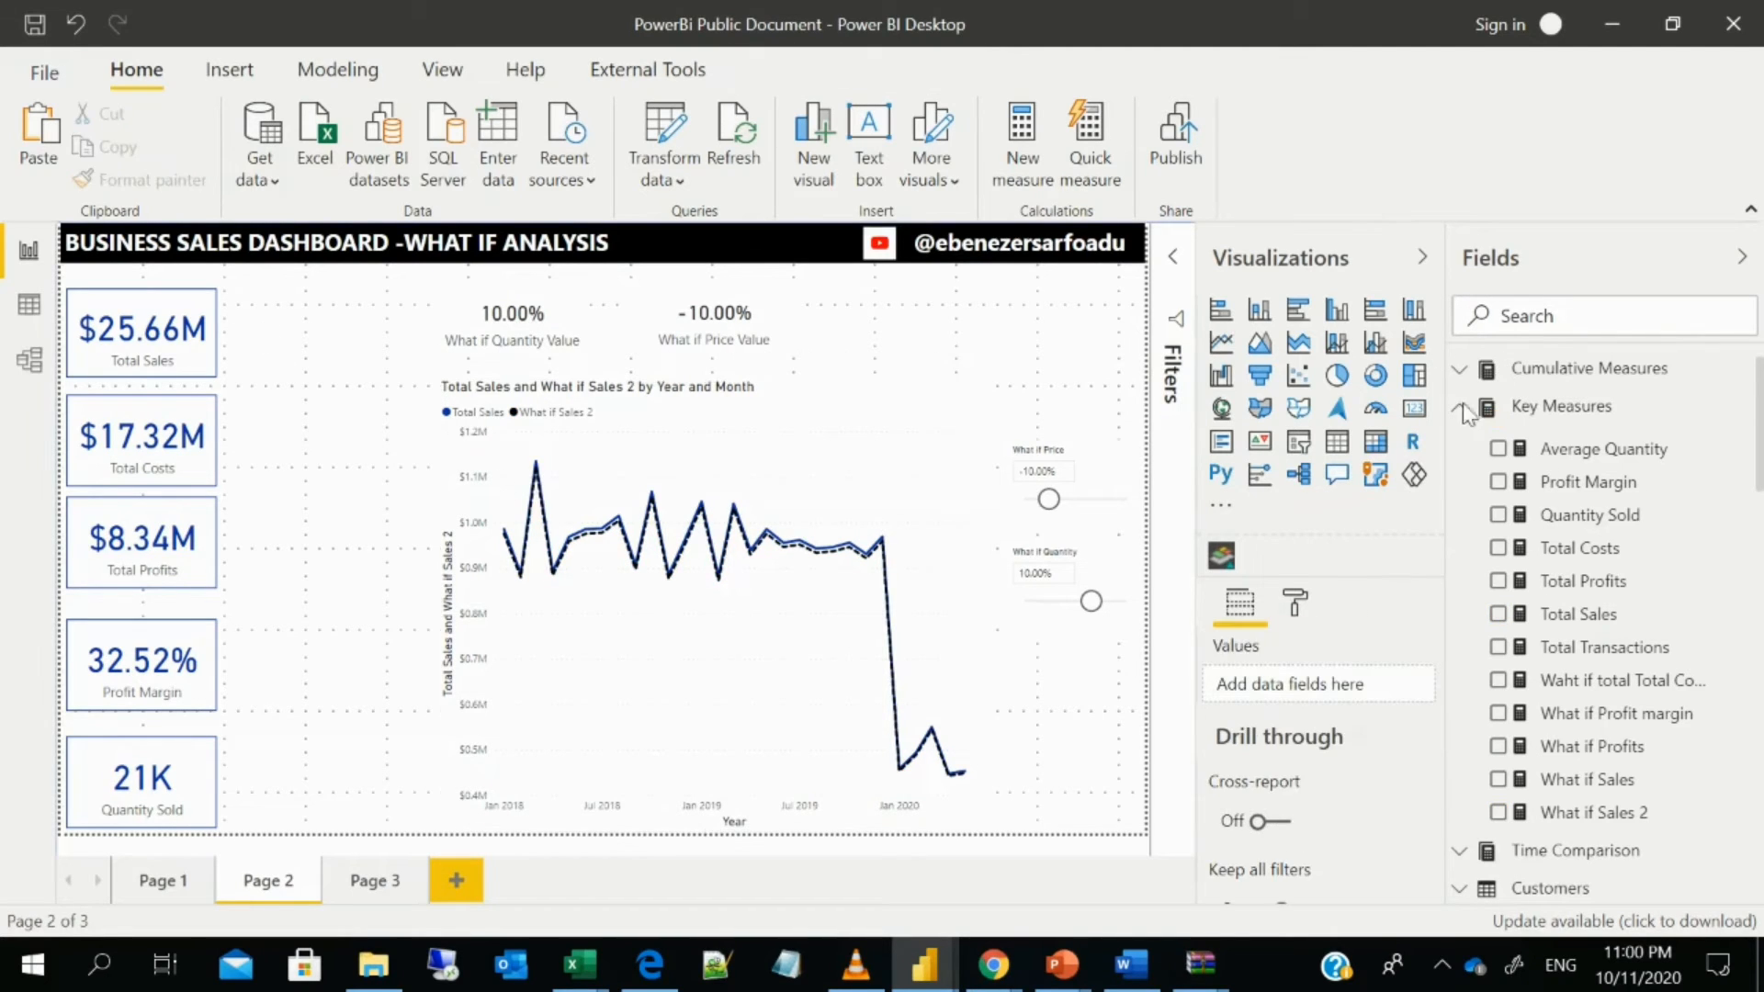
- Add a What if Sales 2 card beside the Total Sales card and copy the Total Sales card's formatting onto it
{"action": "left_click", "coordinate": [1414, 408]}
{"action": "left_click_drag", "start_coordinate": [835, 354], "coordinate": [278, 358]}
{"action": "left_click_drag", "start_coordinate": [557, 408], "coordinate": [351, 362]}
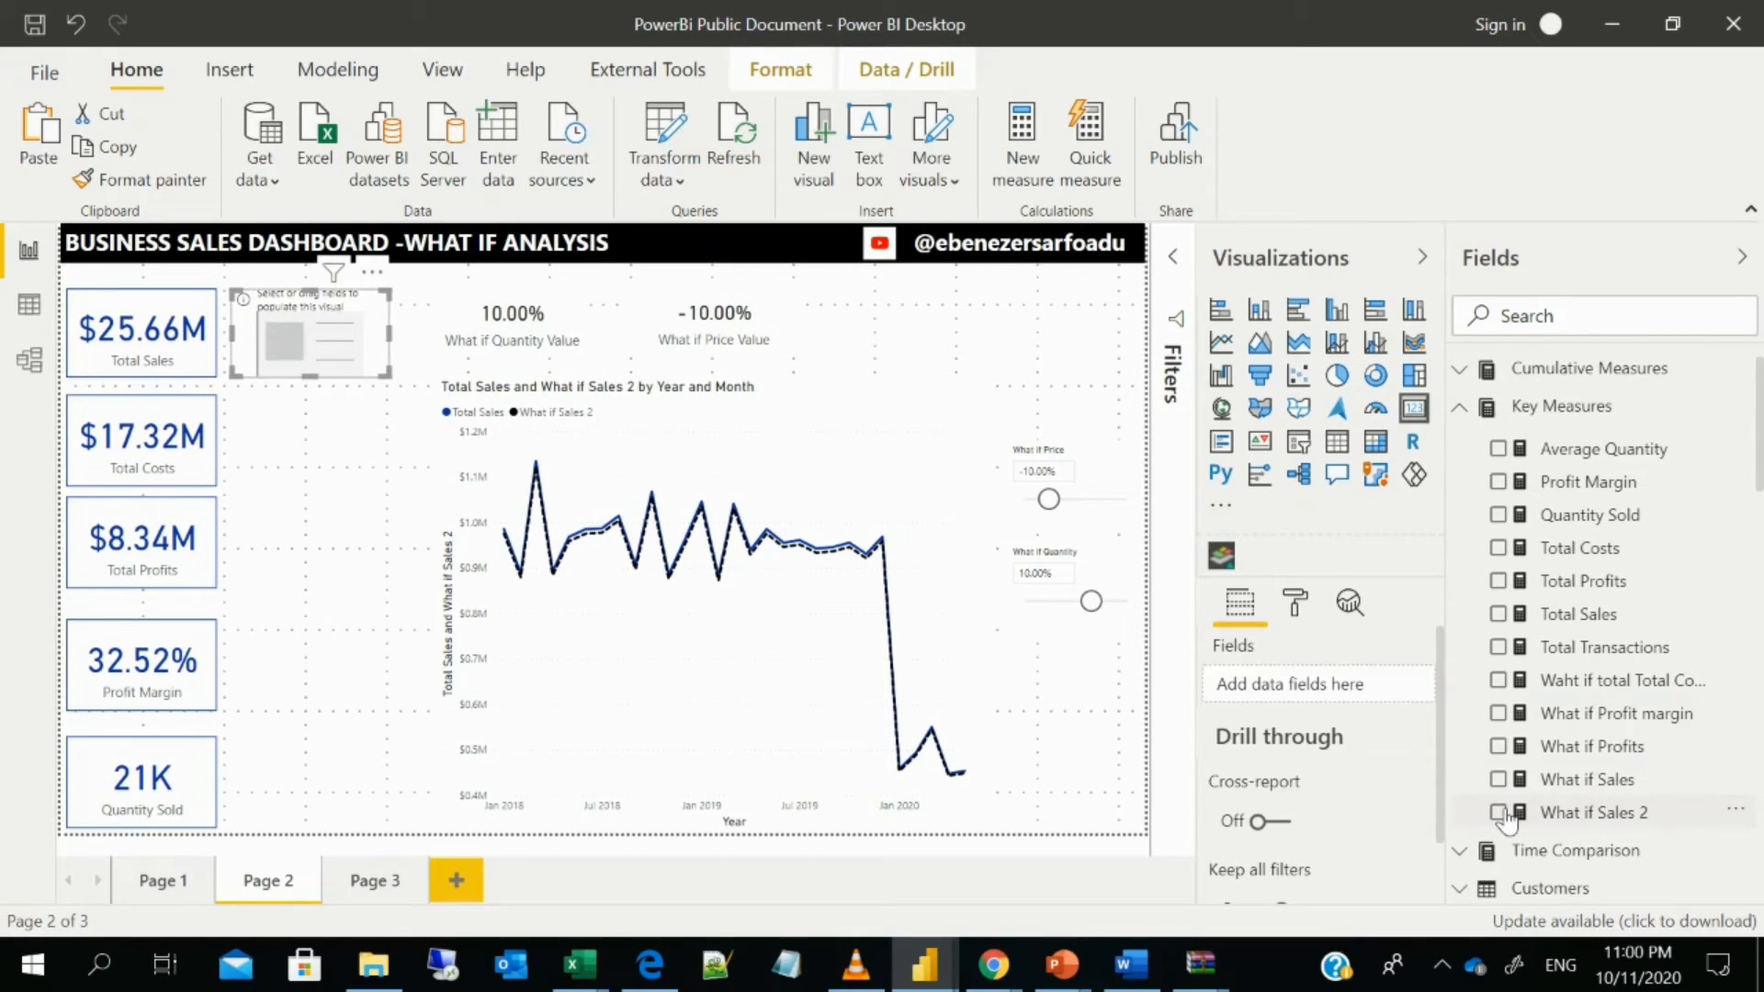
{"action": "left_click", "coordinate": [1499, 813]}
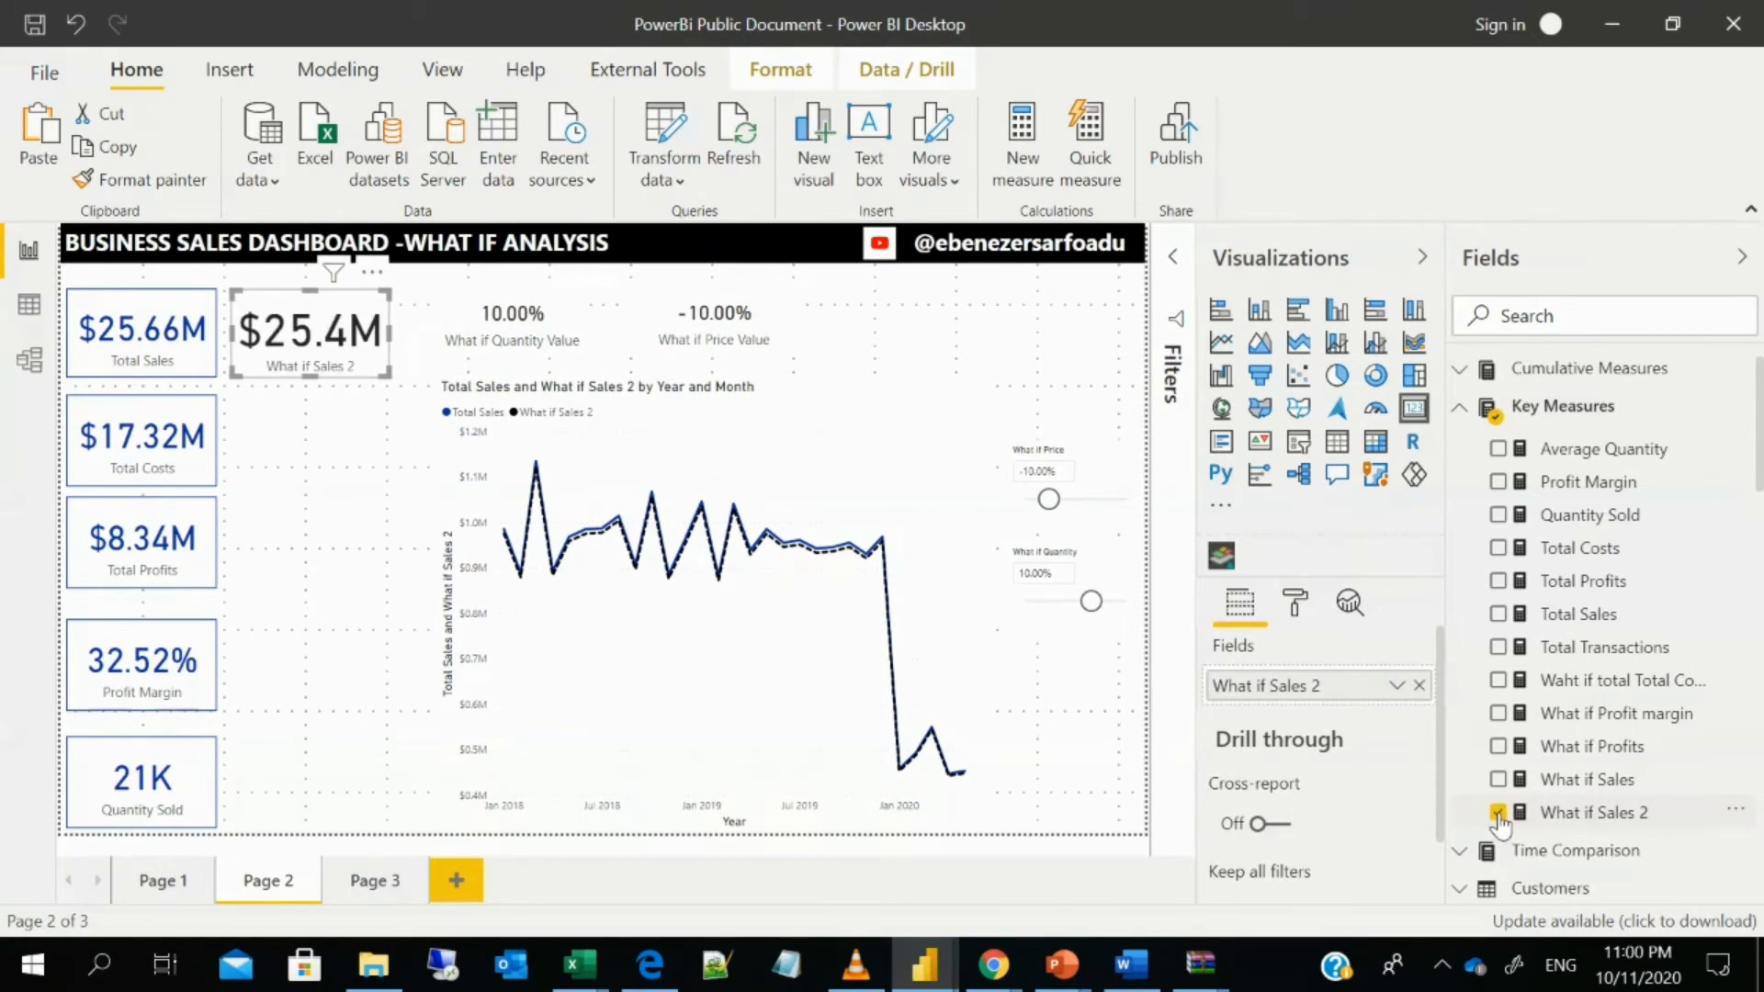
{"action": "left_click", "coordinate": [166, 312]}
{"action": "left_click", "coordinate": [121, 181]}
{"action": "left_click", "coordinate": [323, 336]}
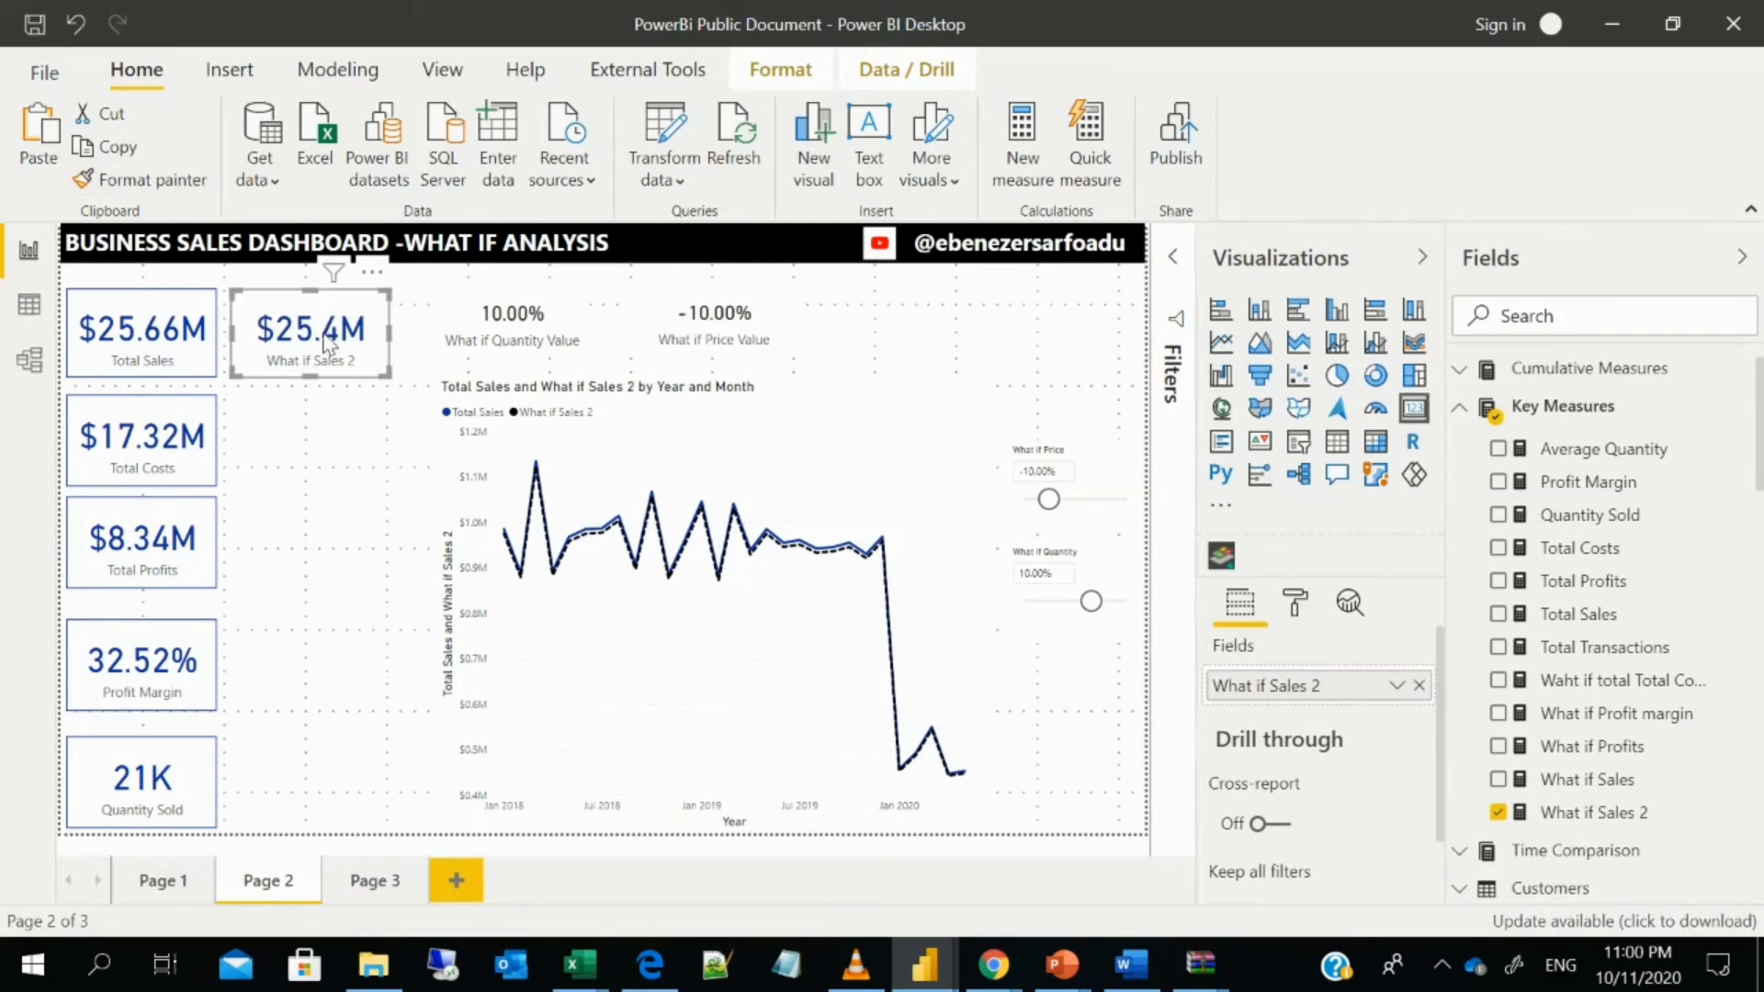
- Duplicate the What if Sales 2 card, switch the copy to What if Profit margin, and place it beside the Profit Margin card
{"action": "key", "text": "ctrl+c"}
{"action": "key", "text": "ctrl+v"}
{"action": "left_click_drag", "start_coordinate": [303, 349], "coordinate": [290, 547]}
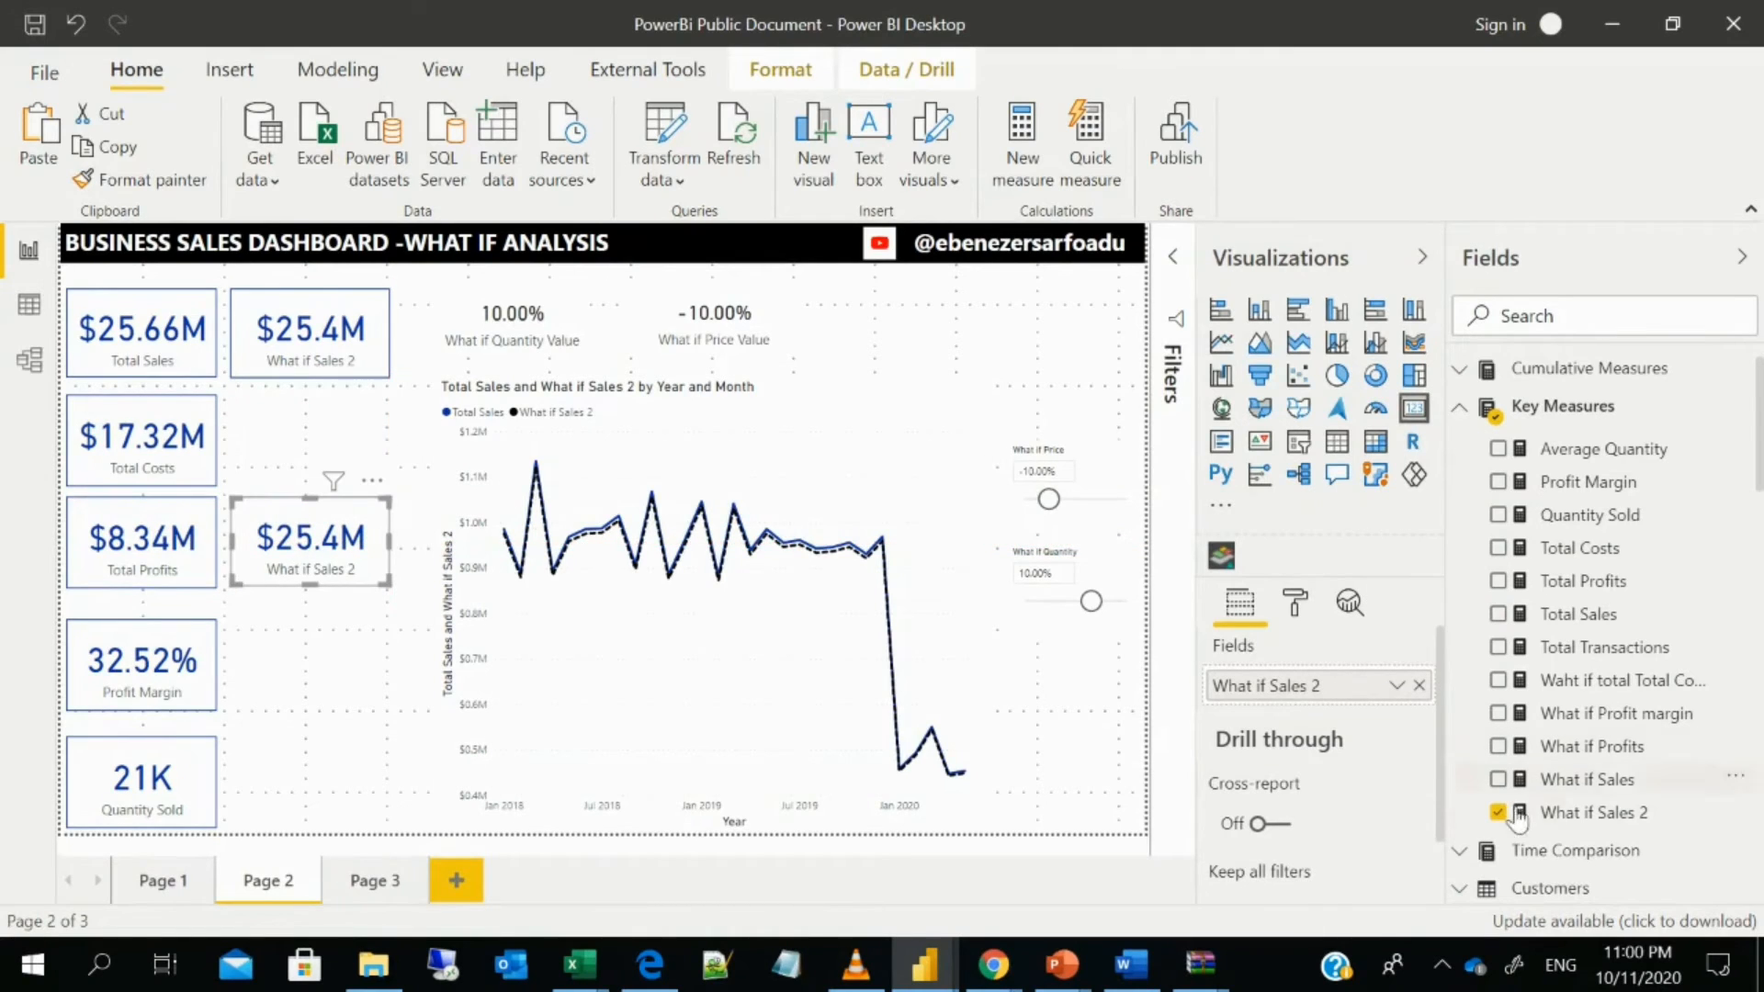
{"action": "left_click", "coordinate": [1499, 813]}
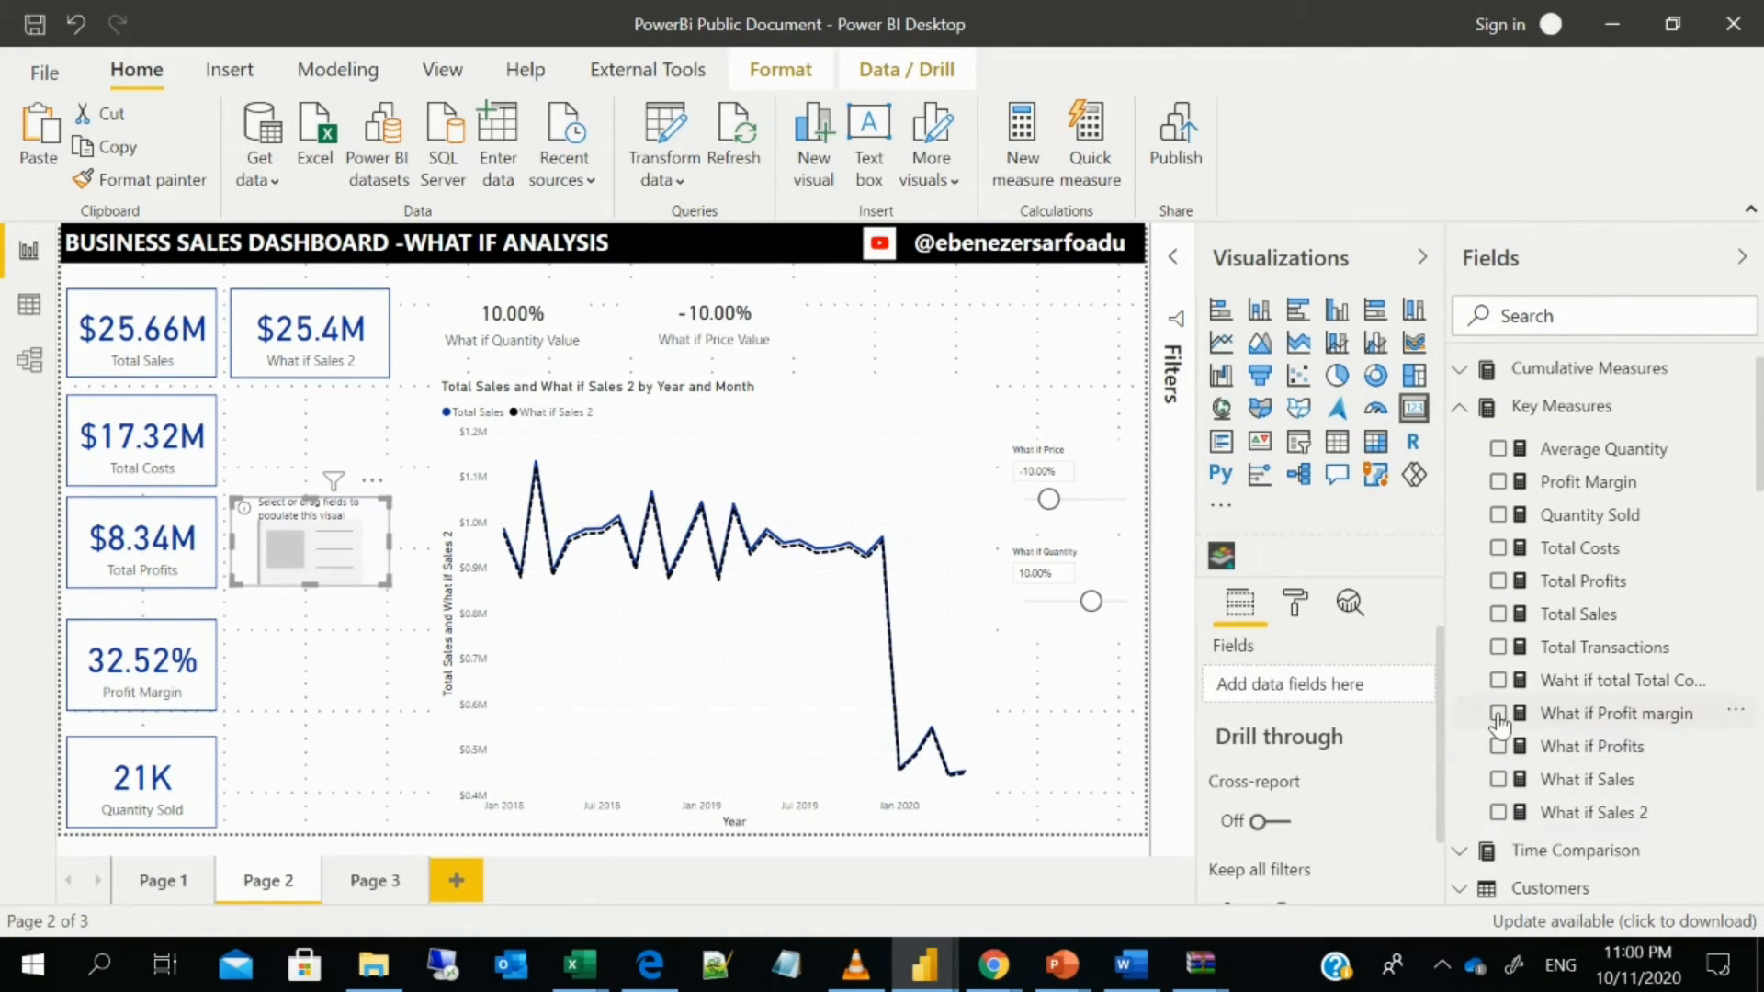
{"action": "left_click", "coordinate": [1498, 713]}
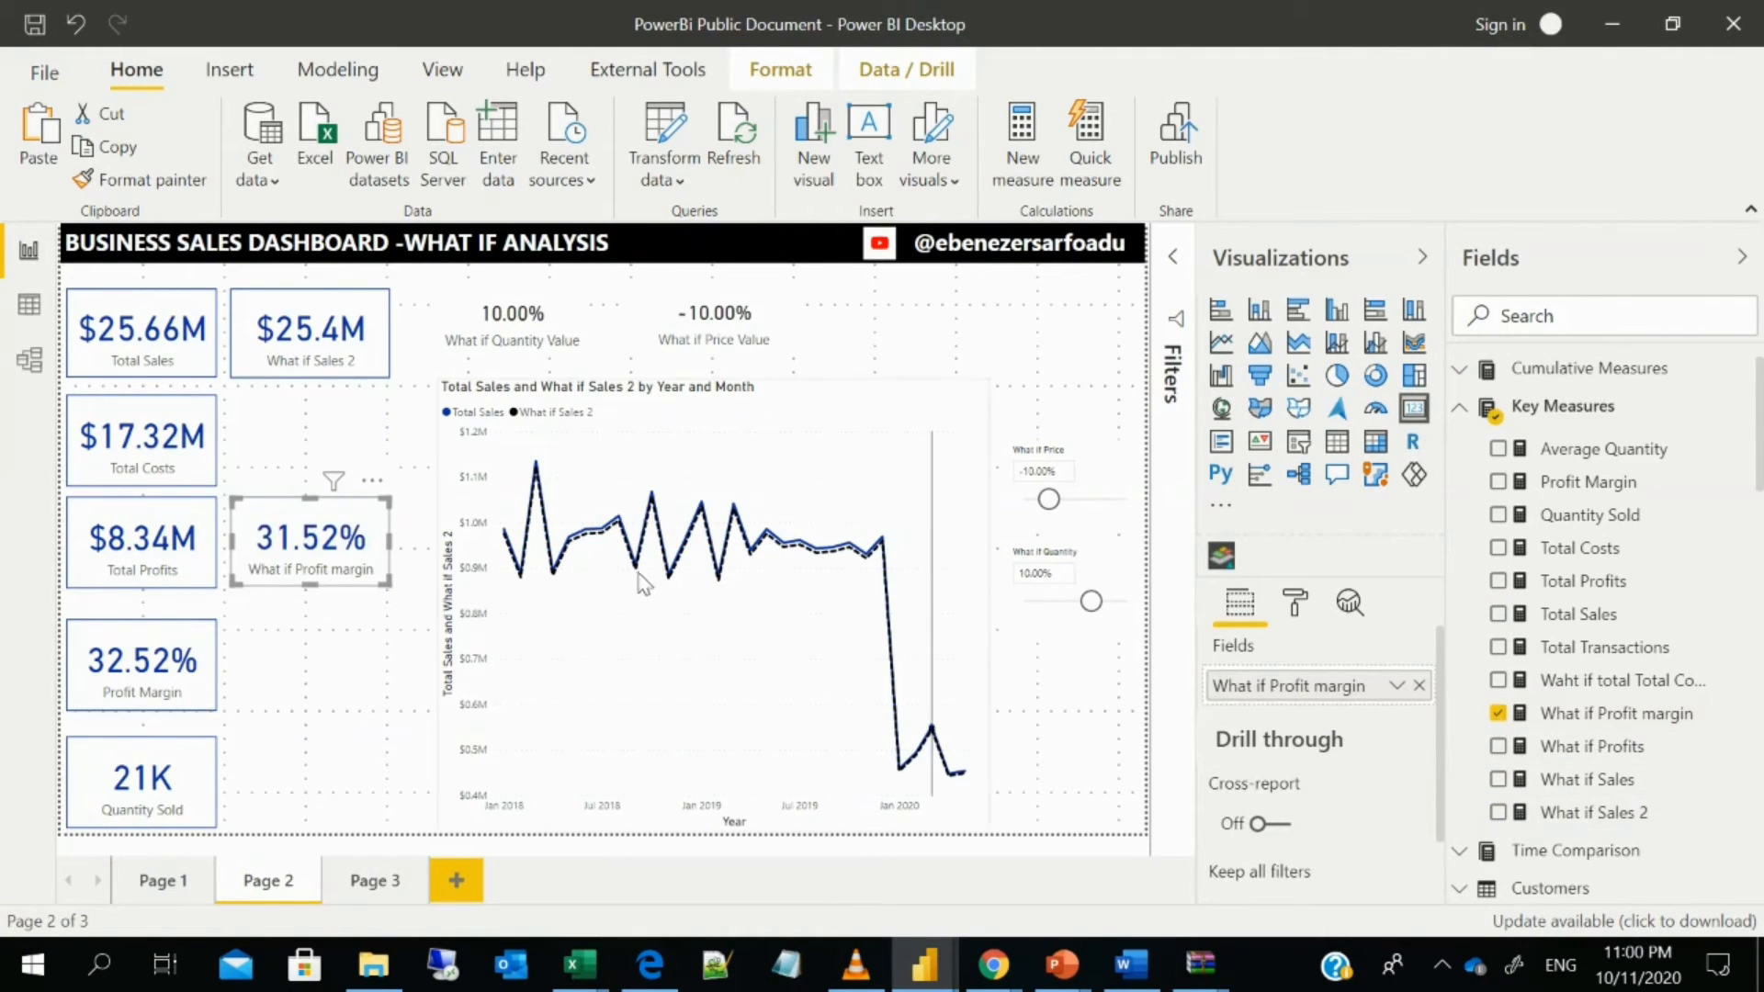
{"action": "left_click_drag", "start_coordinate": [326, 556], "coordinate": [325, 668]}
- Duplicate the What if Profit margin card beside Total Profits, switch the copy to What if Profits, and widen it to fit its value
{"action": "key", "text": "ctrl+v"}
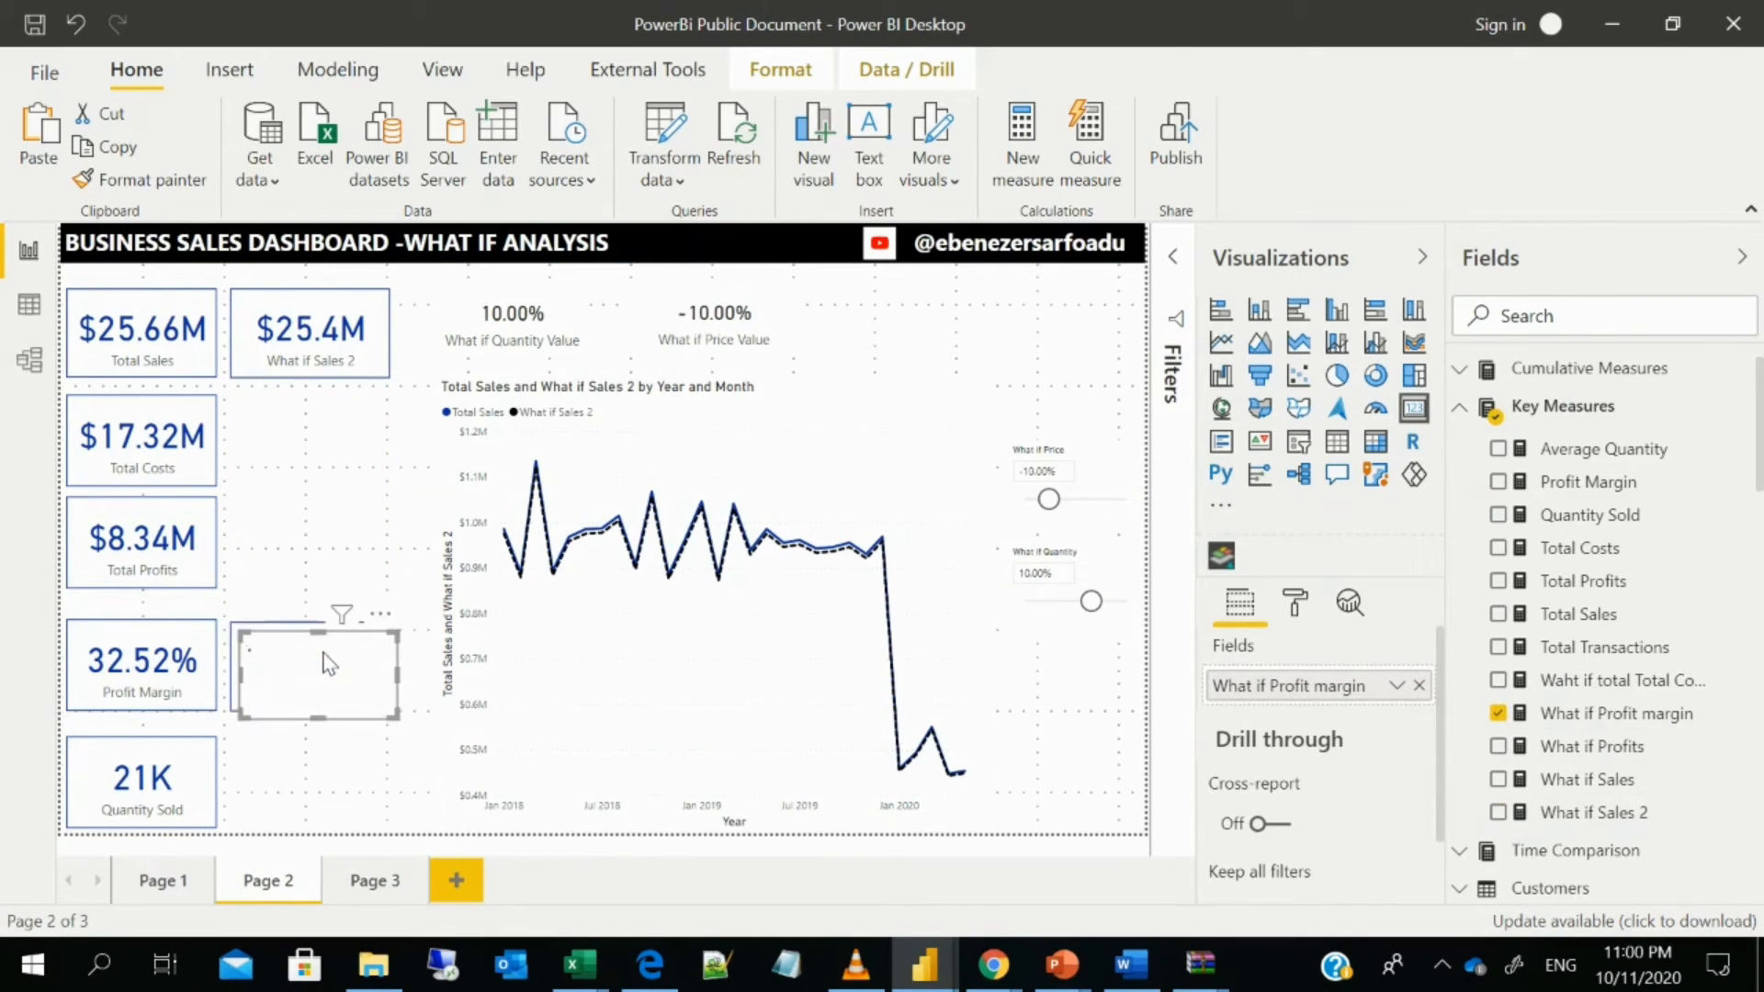
{"action": "left_click_drag", "start_coordinate": [322, 607], "coordinate": [315, 528]}
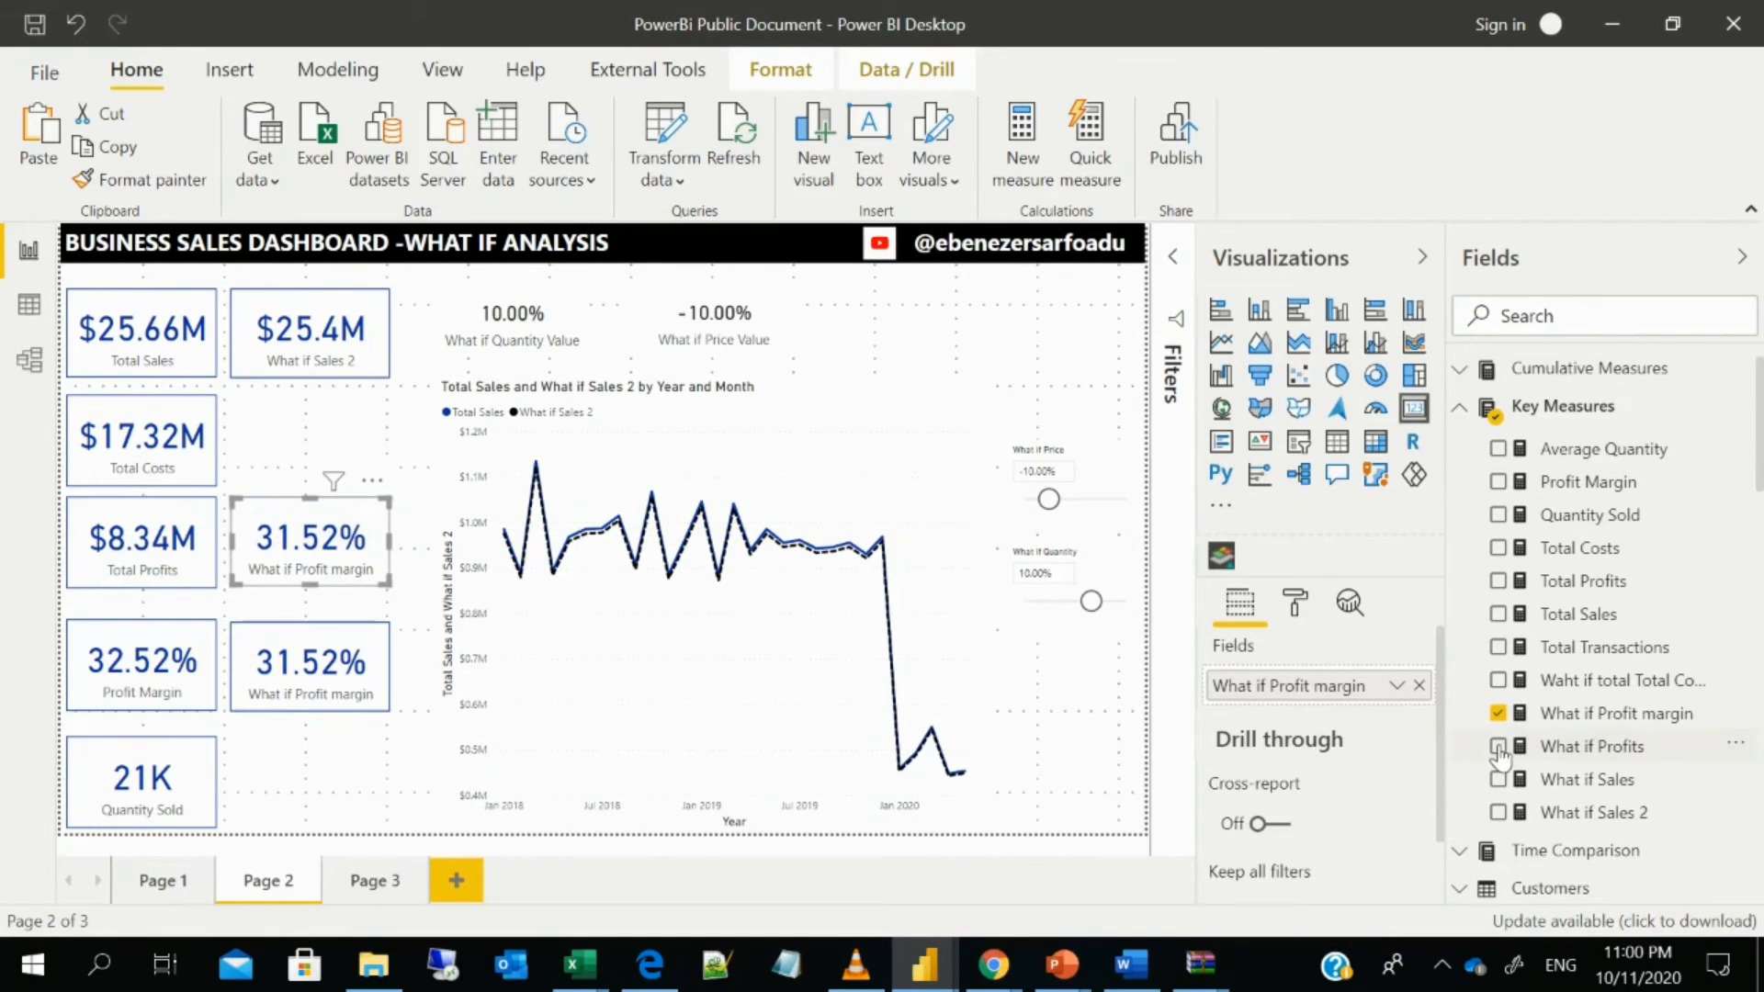
{"action": "left_click", "coordinate": [1418, 688]}
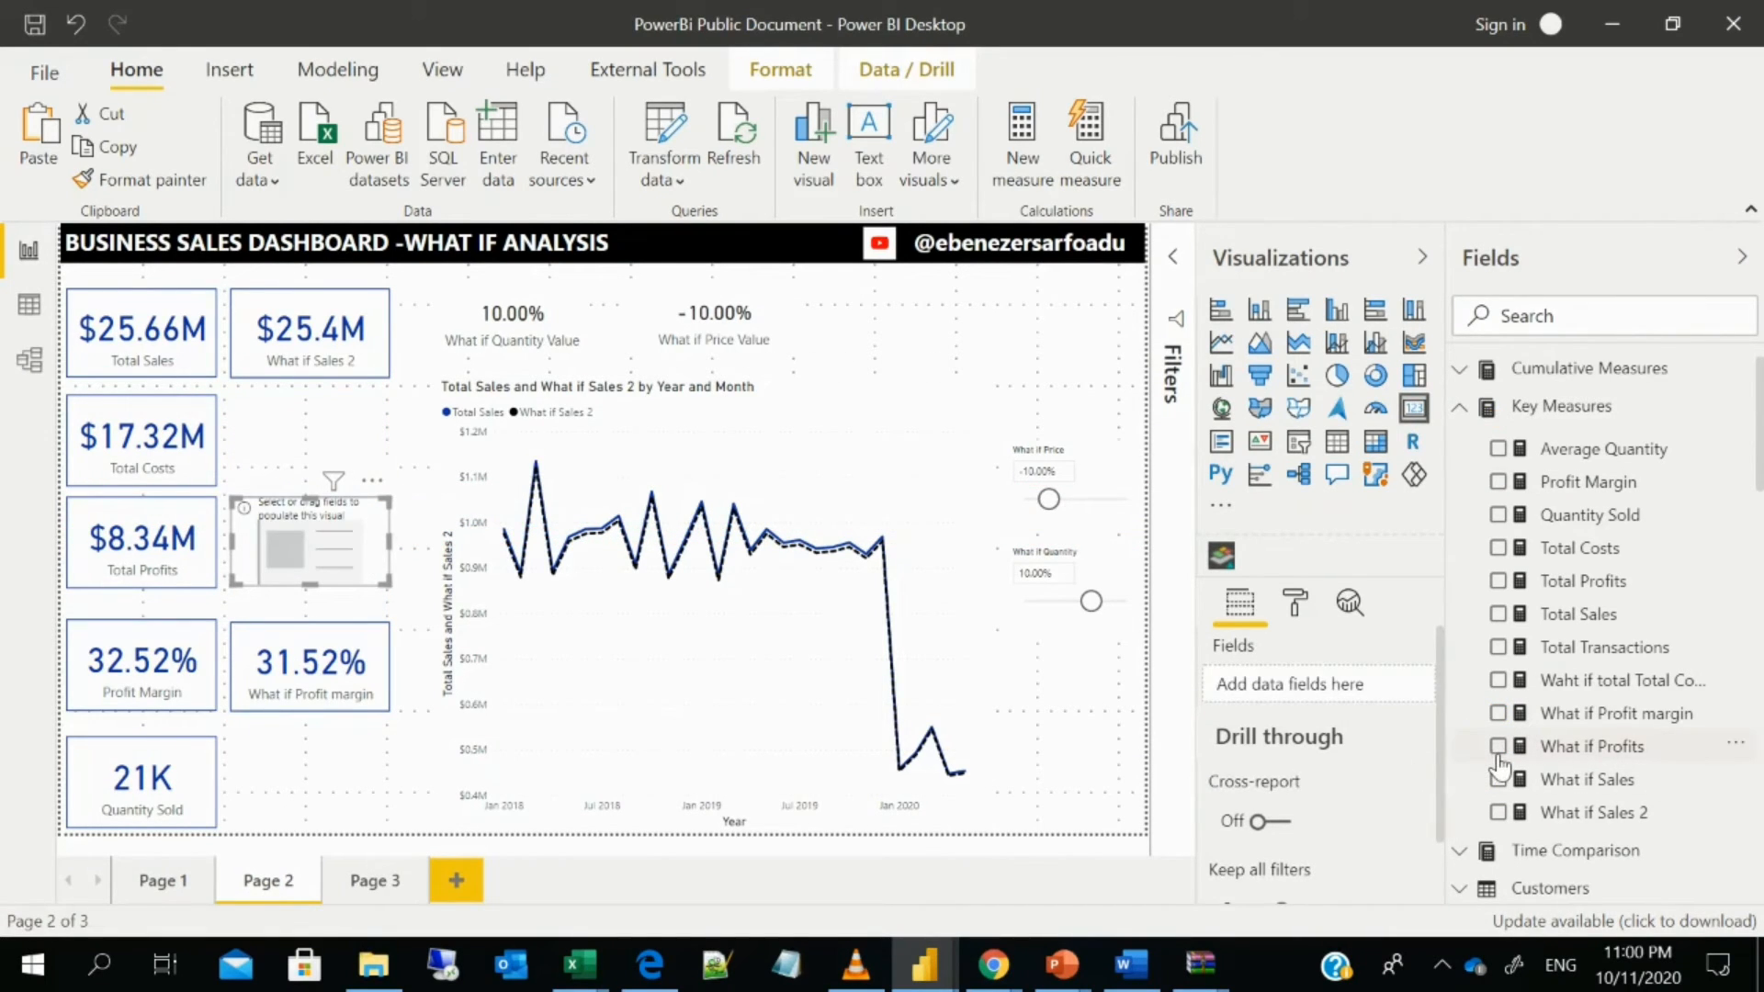
{"action": "left_click", "coordinate": [1498, 747]}
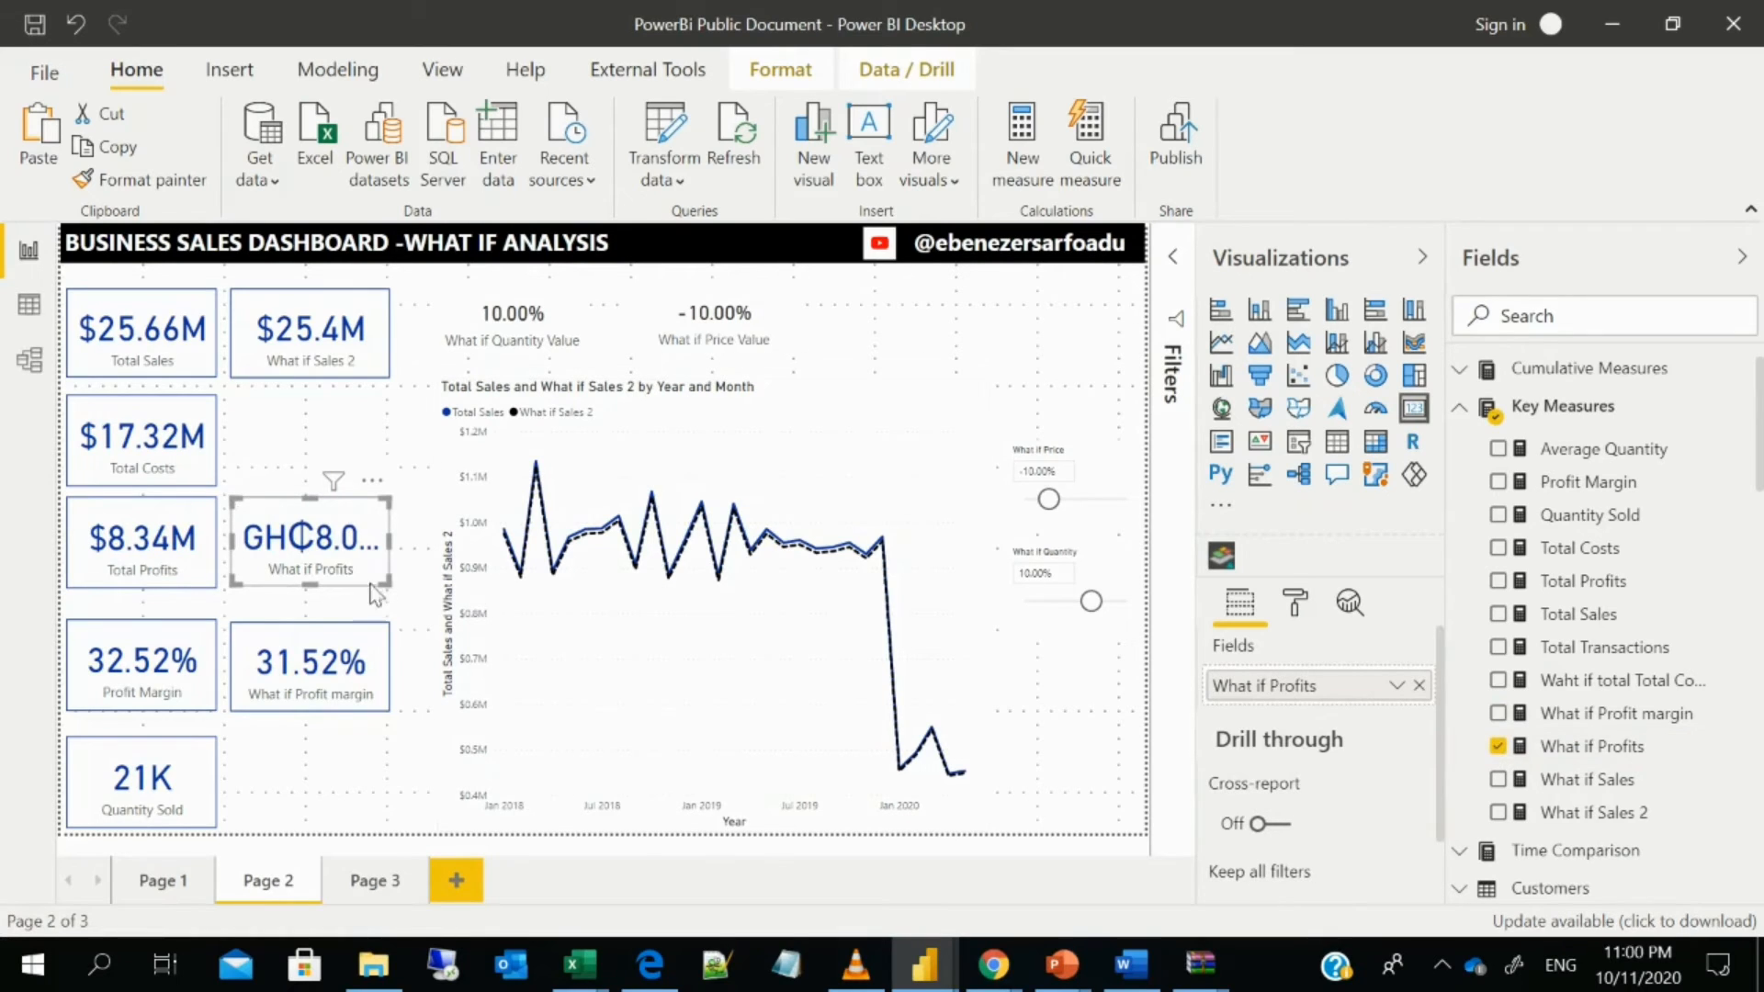
{"action": "left_click_drag", "start_coordinate": [379, 582], "coordinate": [397, 588]}
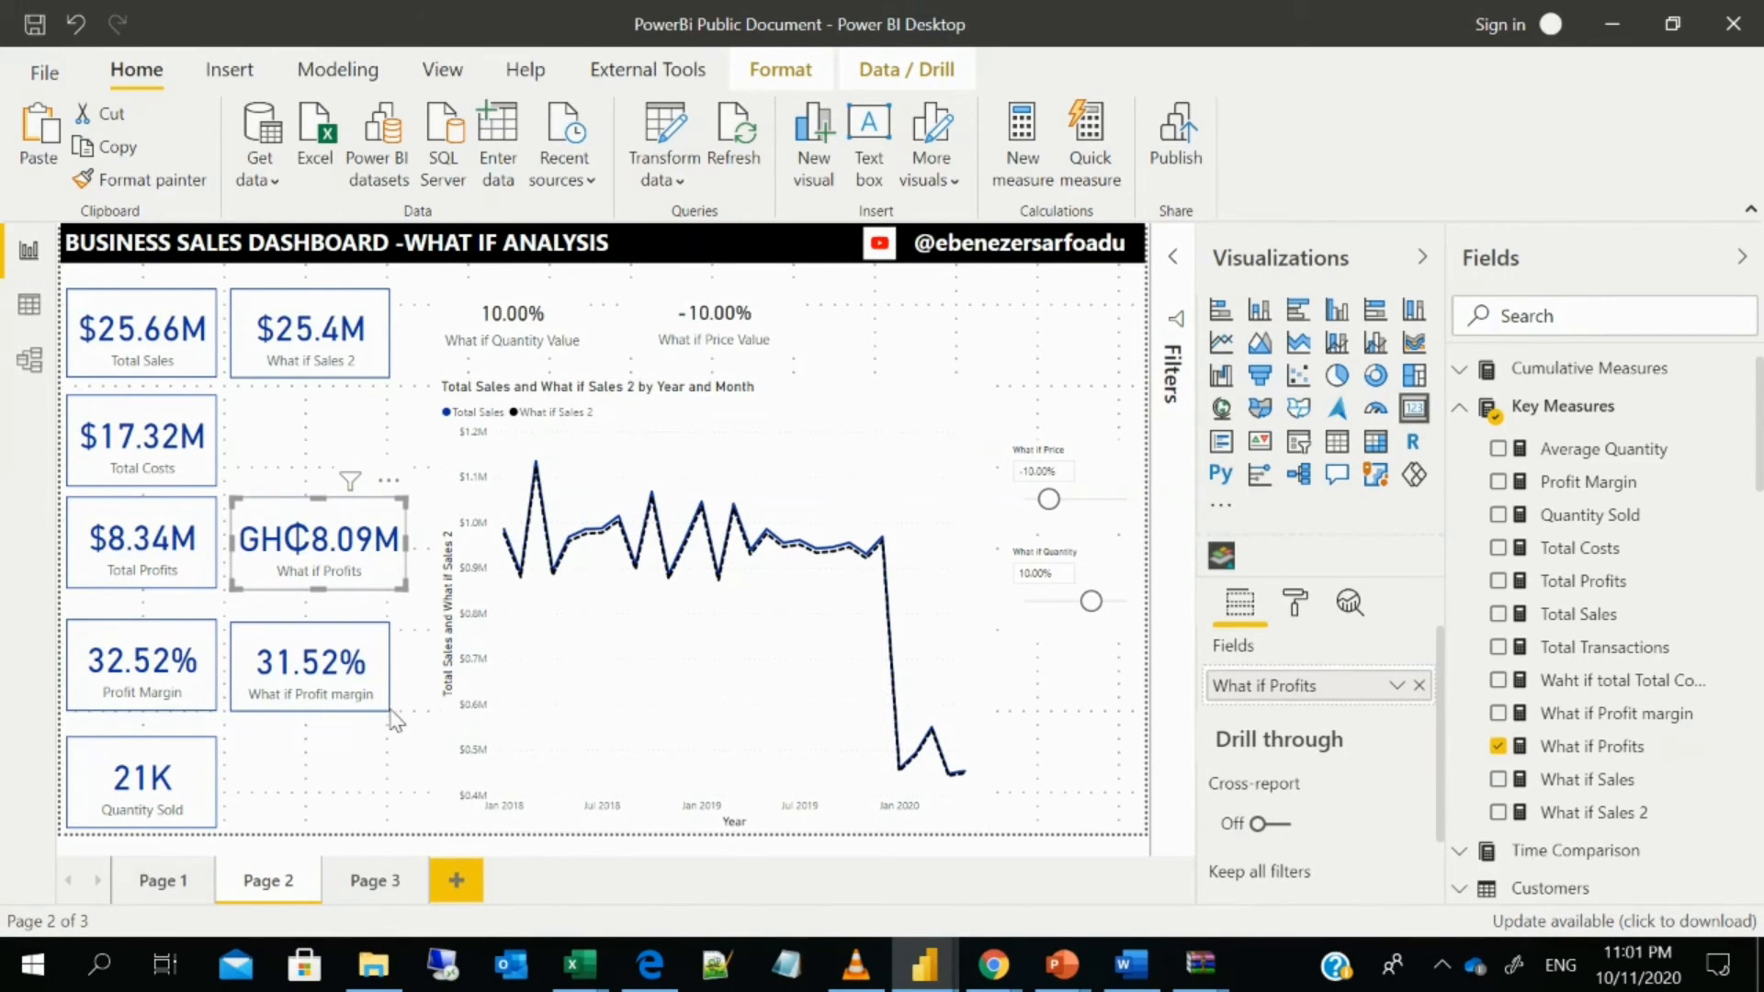
- Set the What if Price slicer to -15.00%
{"action": "left_click", "coordinate": [356, 446]}
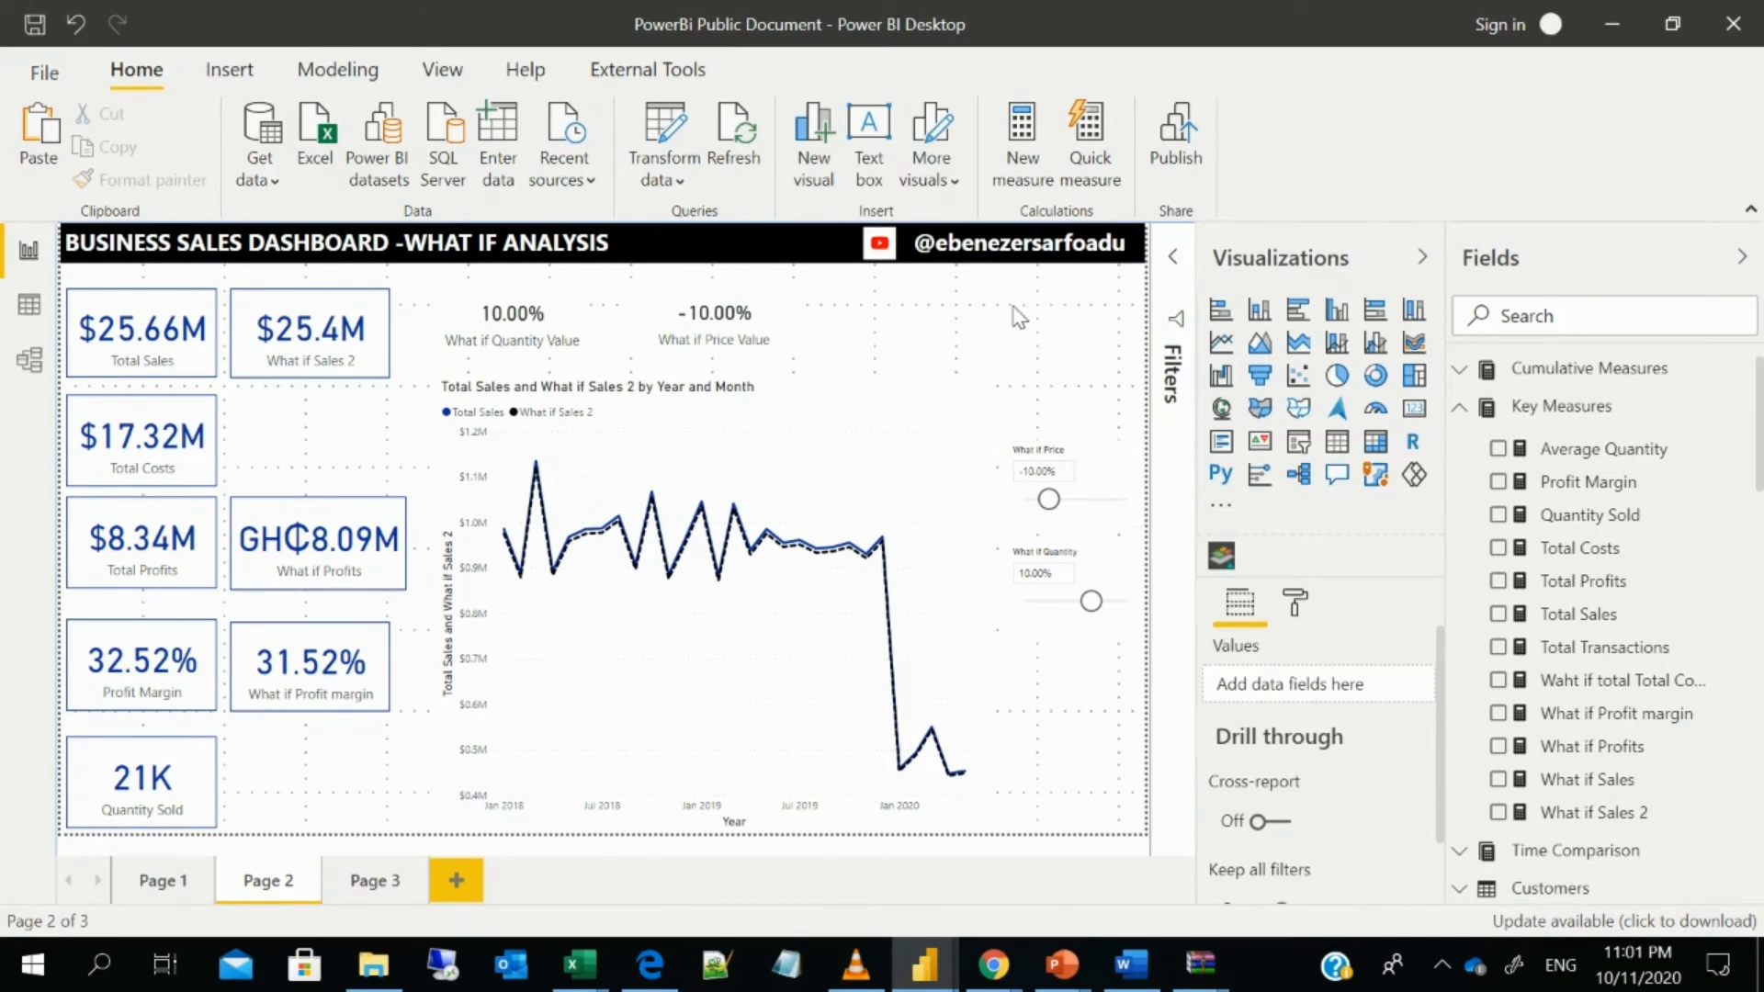
{"action": "left_click_drag", "start_coordinate": [1048, 511], "coordinate": [1033, 513]}
{"action": "left_click", "coordinate": [1033, 522]}
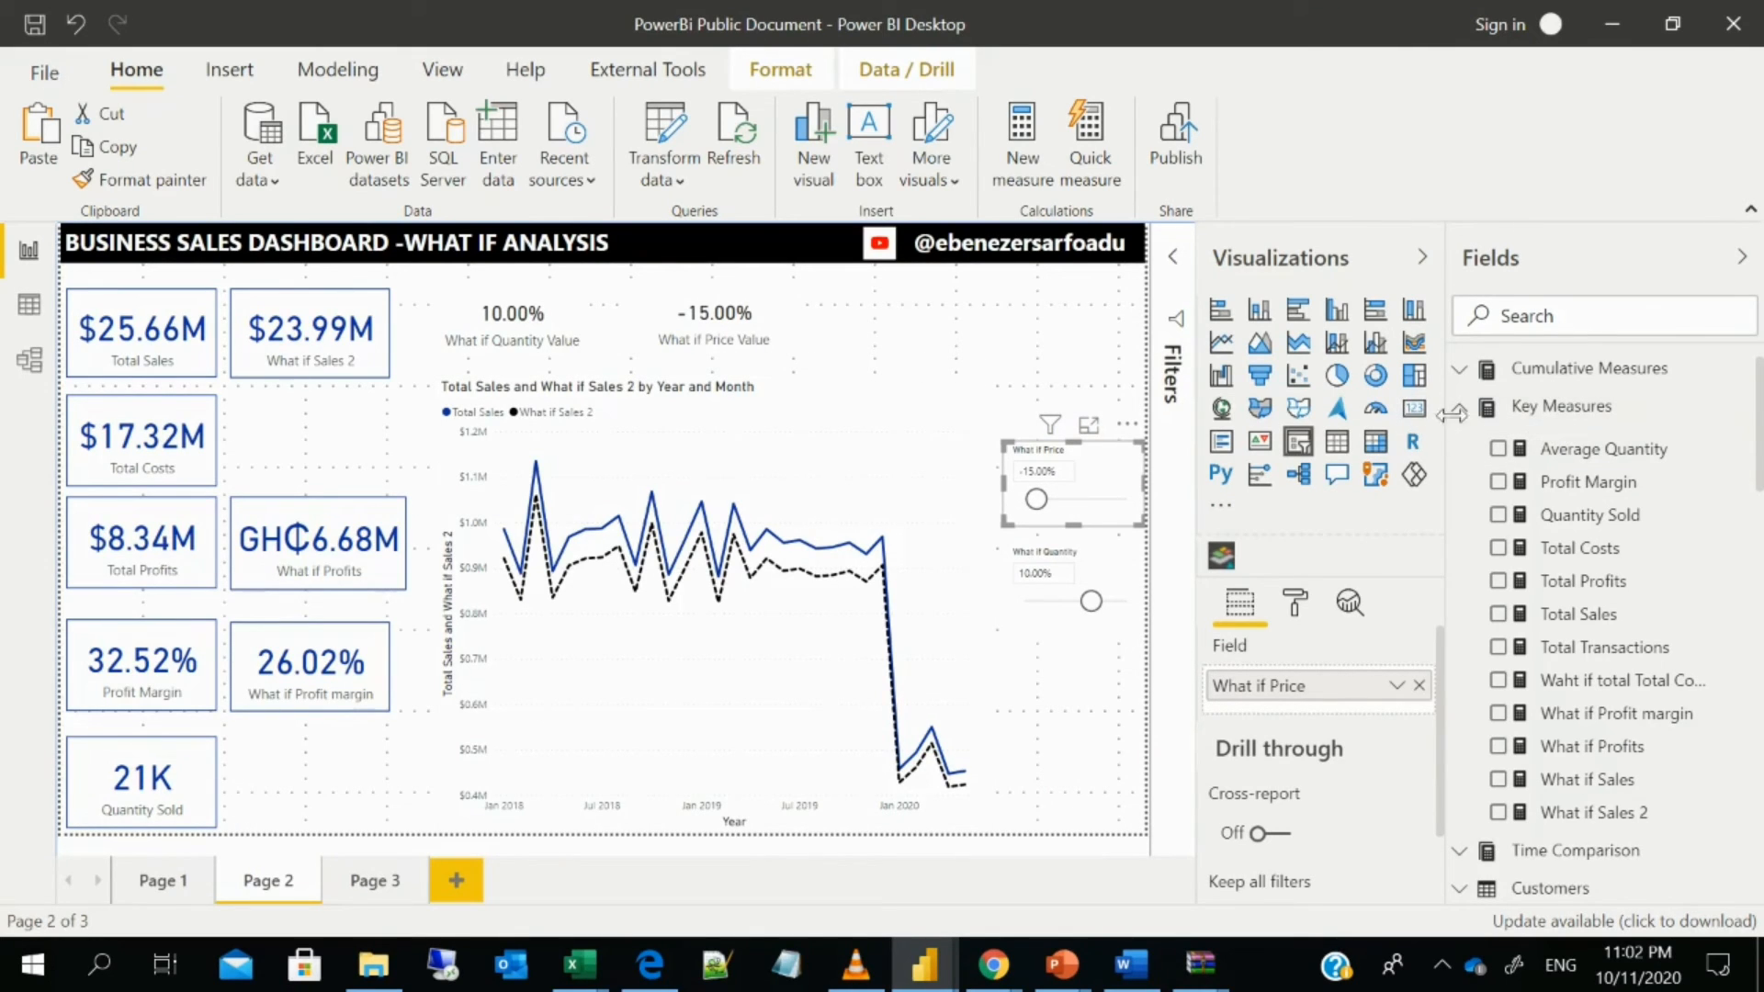
- Create a new measure named What if Quantity and start its formula with the [Quantity Sold] measure
{"action": "left_click", "coordinate": [1027, 156]}
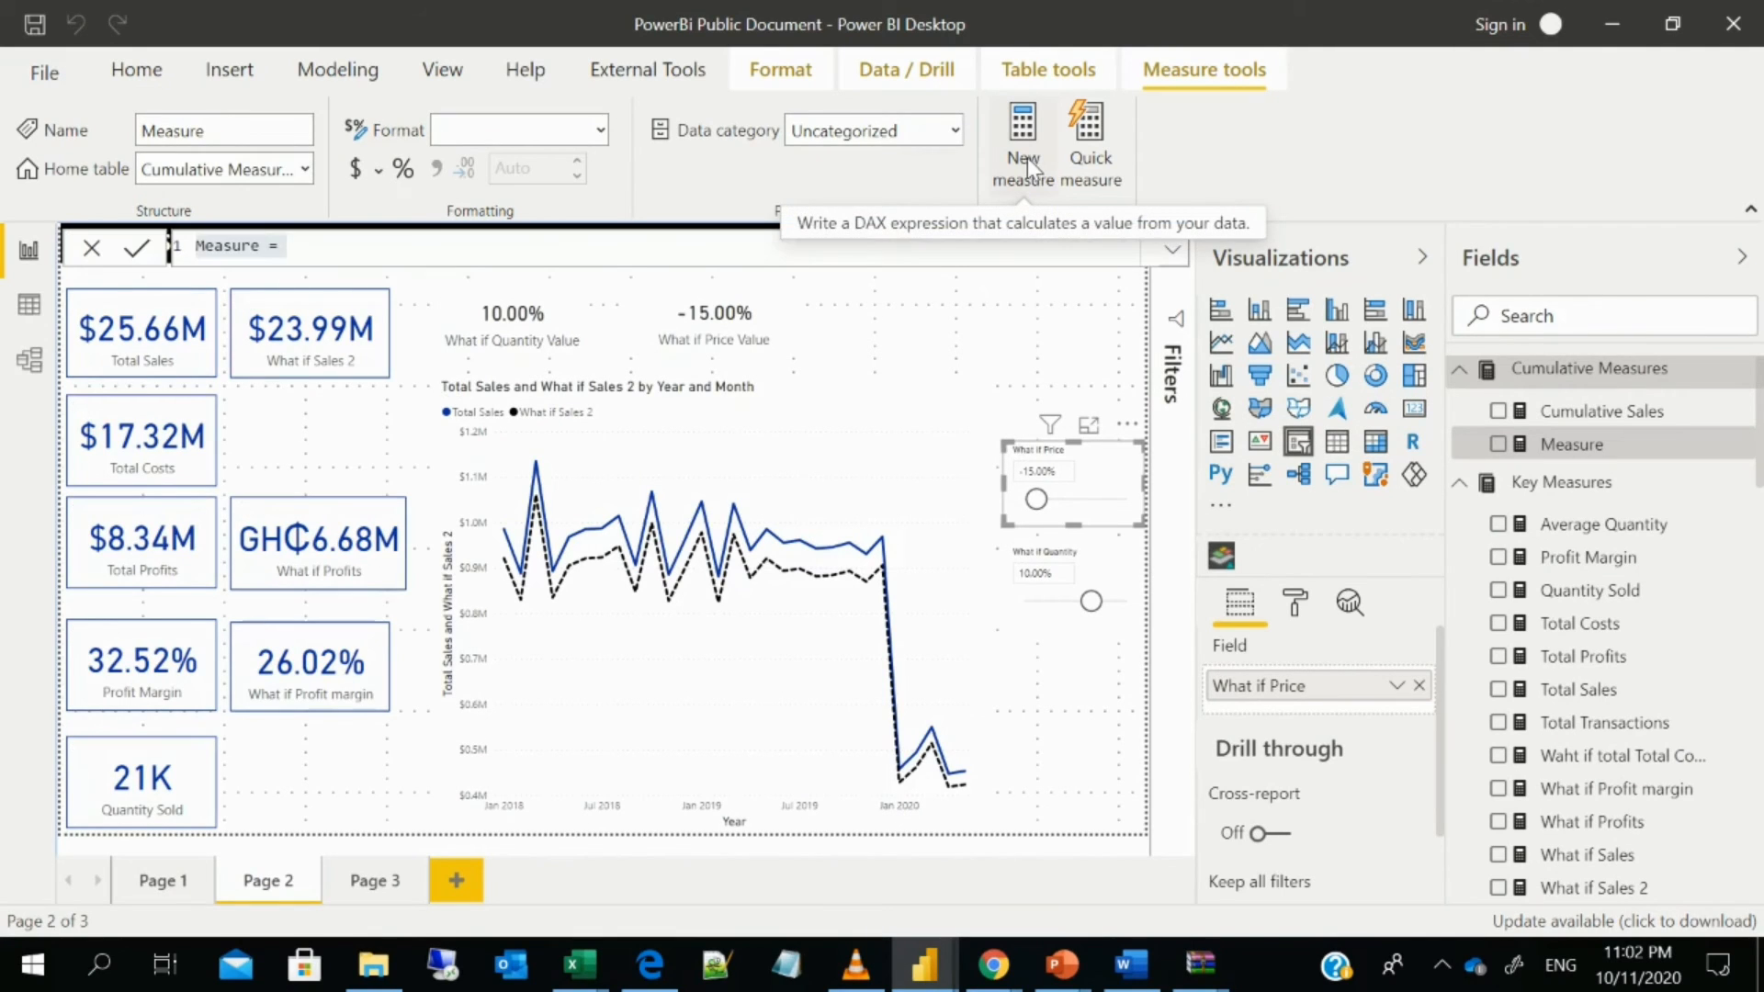
{"action": "left_click", "coordinate": [350, 246]}
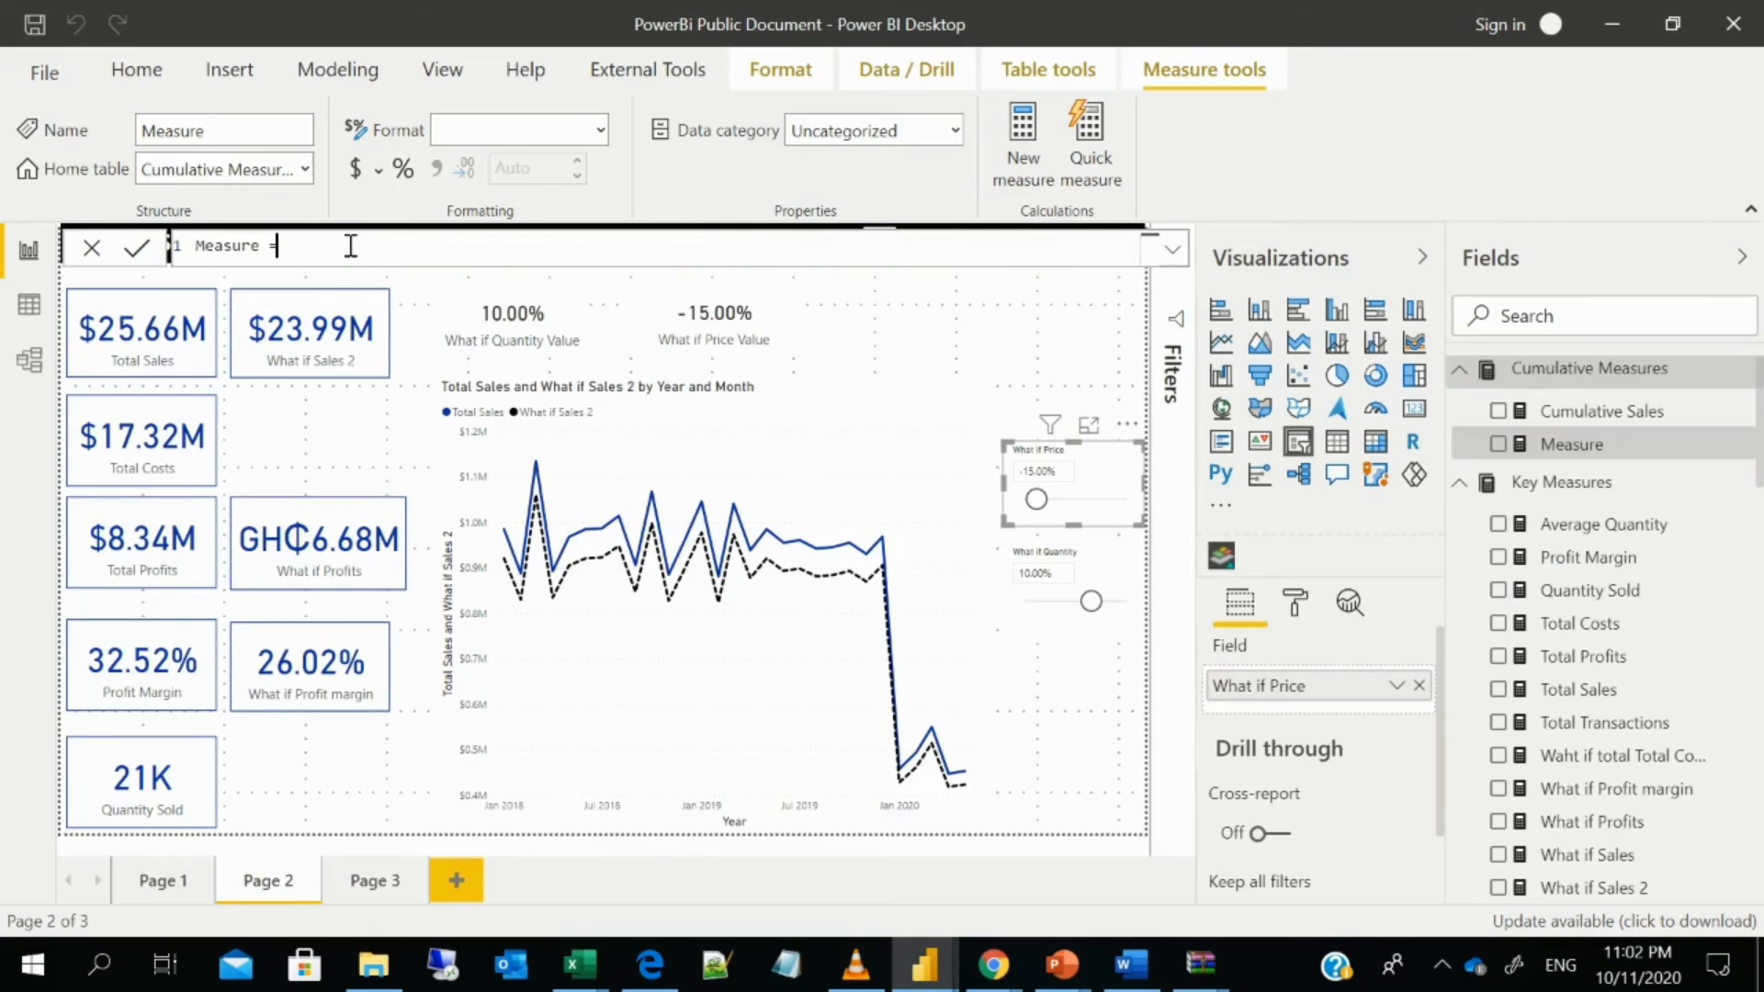
{"action": "key", "text": "BackSpace"}
{"action": "key", "text": "BackSpace"}
{"action": "key", "text": "BackSpace"}
{"action": "key", "text": "BackSpace"}
{"action": "key", "text": "BackSpace"}
{"action": "key", "text": "BackSpace"}
{"action": "key", "text": "BackSpace"}
{"action": "type", "text": "Wha"}
{"action": "type", "text": "wuant"}
{"action": "key", "text": "BackSpace"}
{"action": "key", "text": "BackSpace"}
{"action": "key", "text": "BackSpace"}
{"action": "type", "text": "qy"}
{"action": "key", "text": "BackSpace"}
{"action": "type", "text": "uant"}
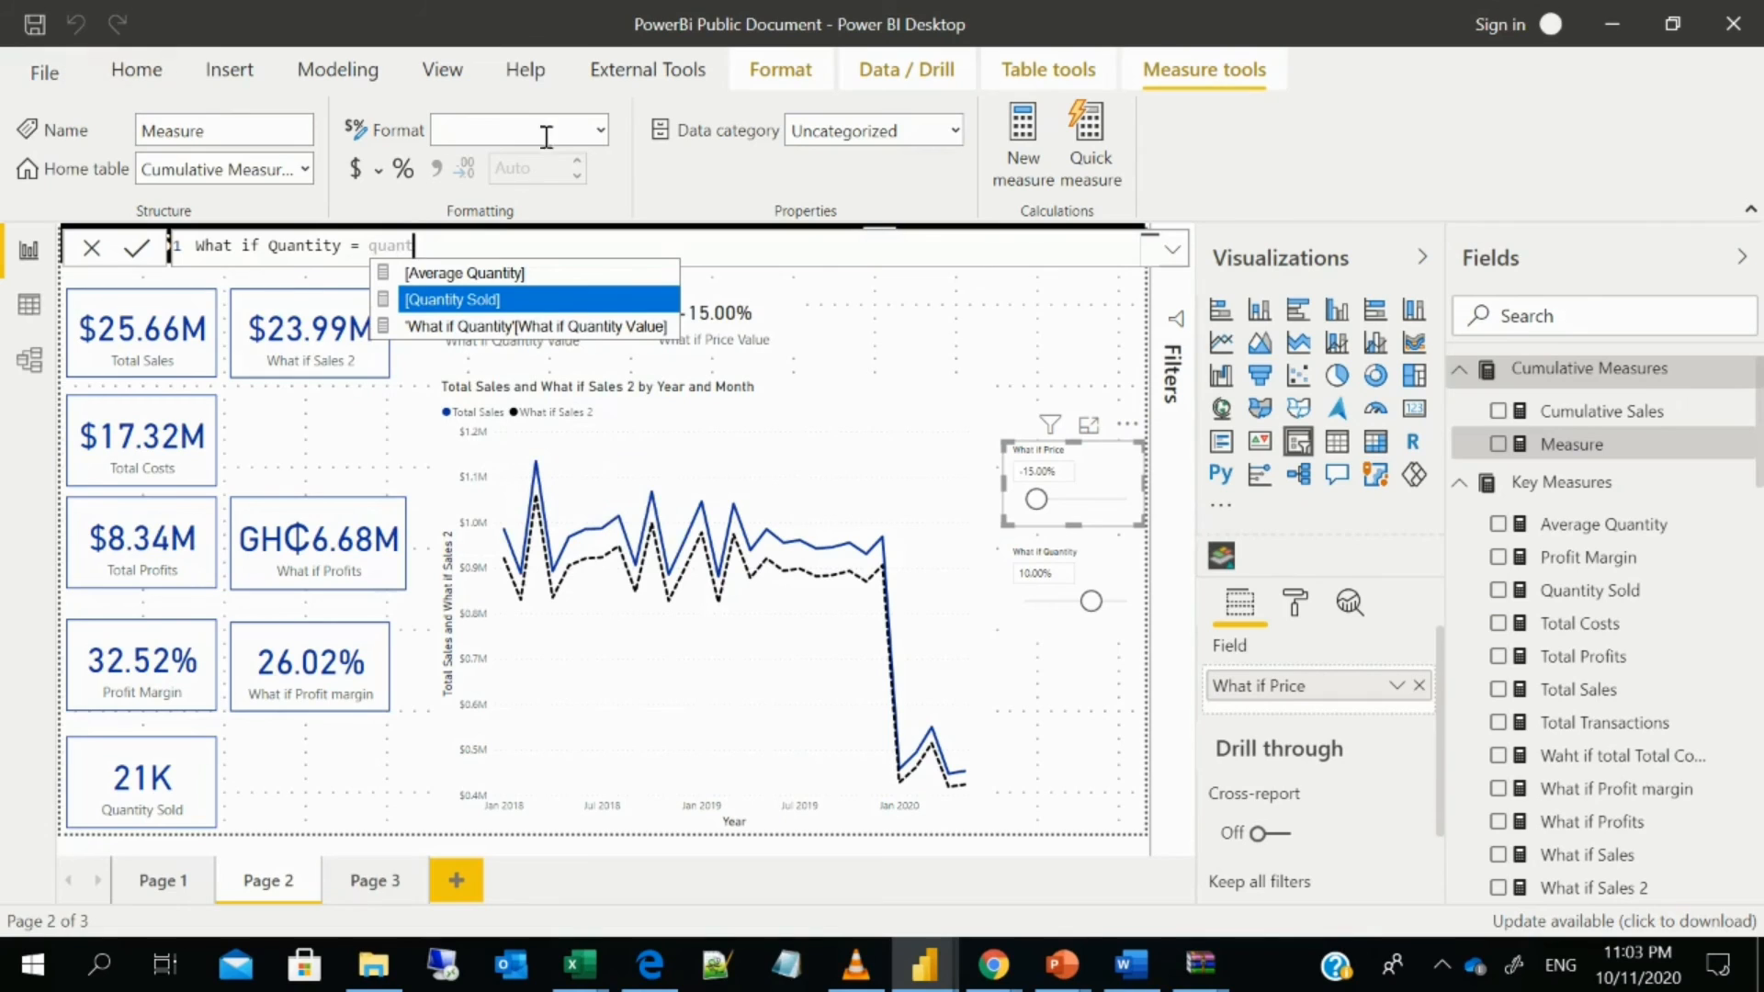
{"action": "key", "text": "Tab"}
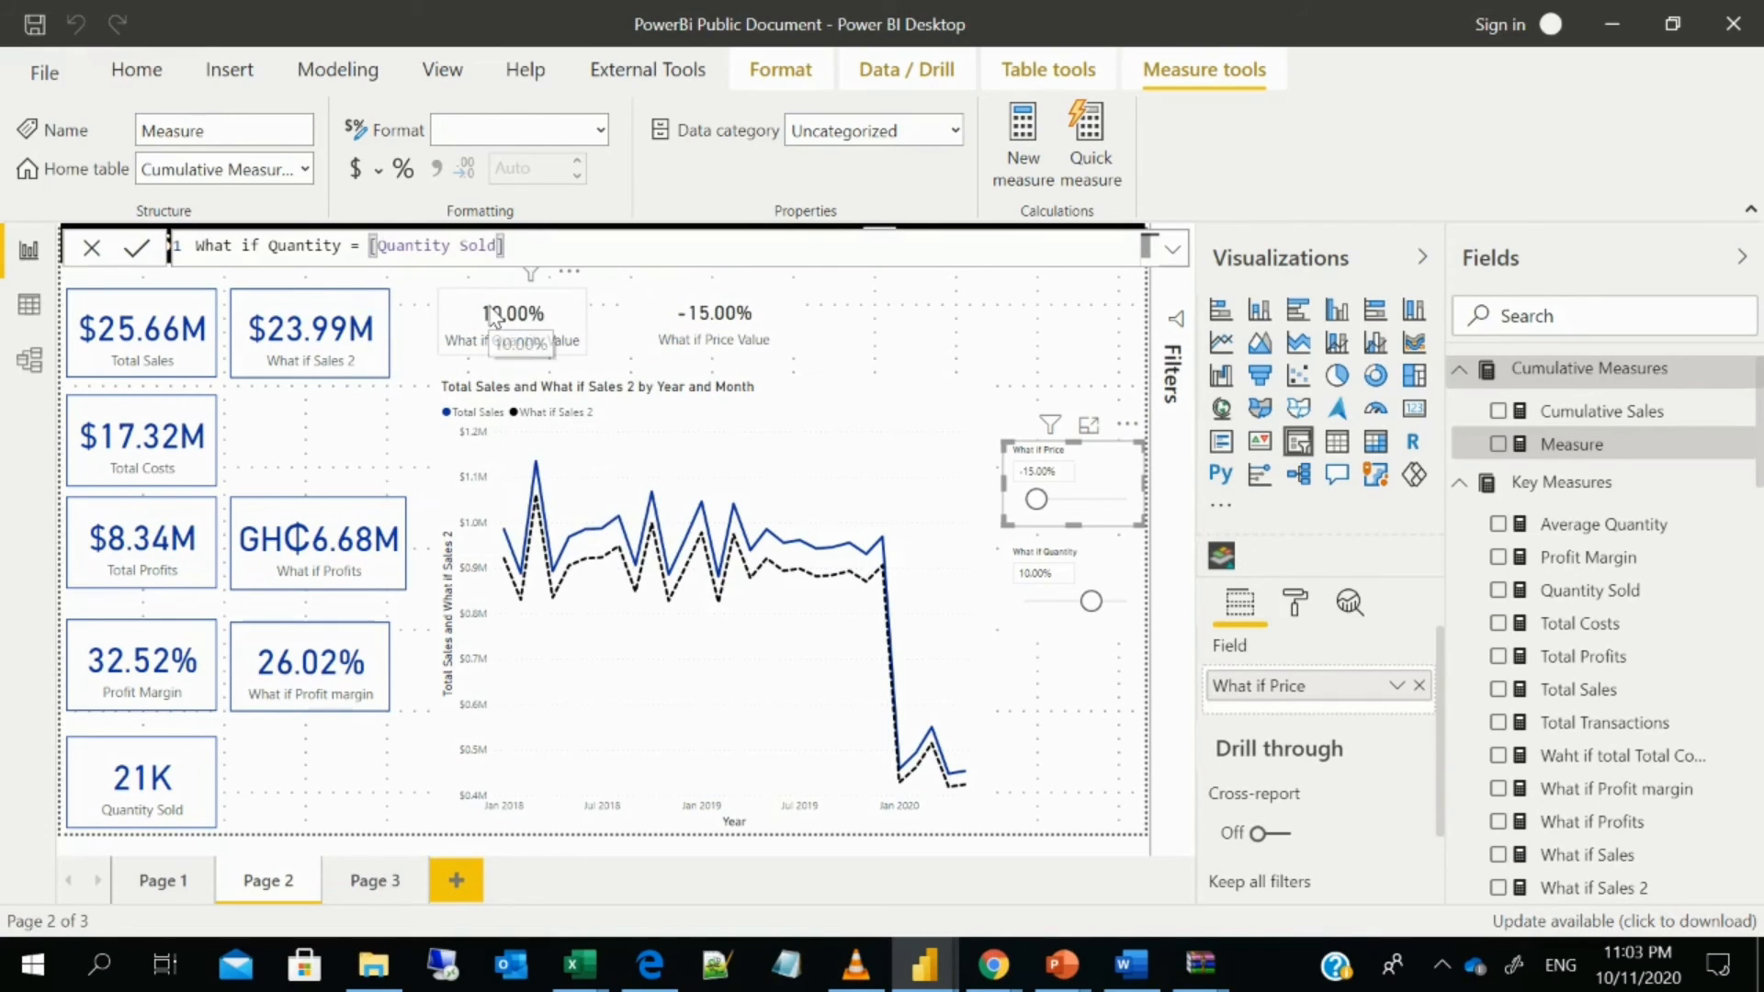
- Complete the What if Quantity formula by multiplying by (1+'What if Quantity'[What if Quantity Value]) and commit the measure
{"action": "type", "text": "*"}
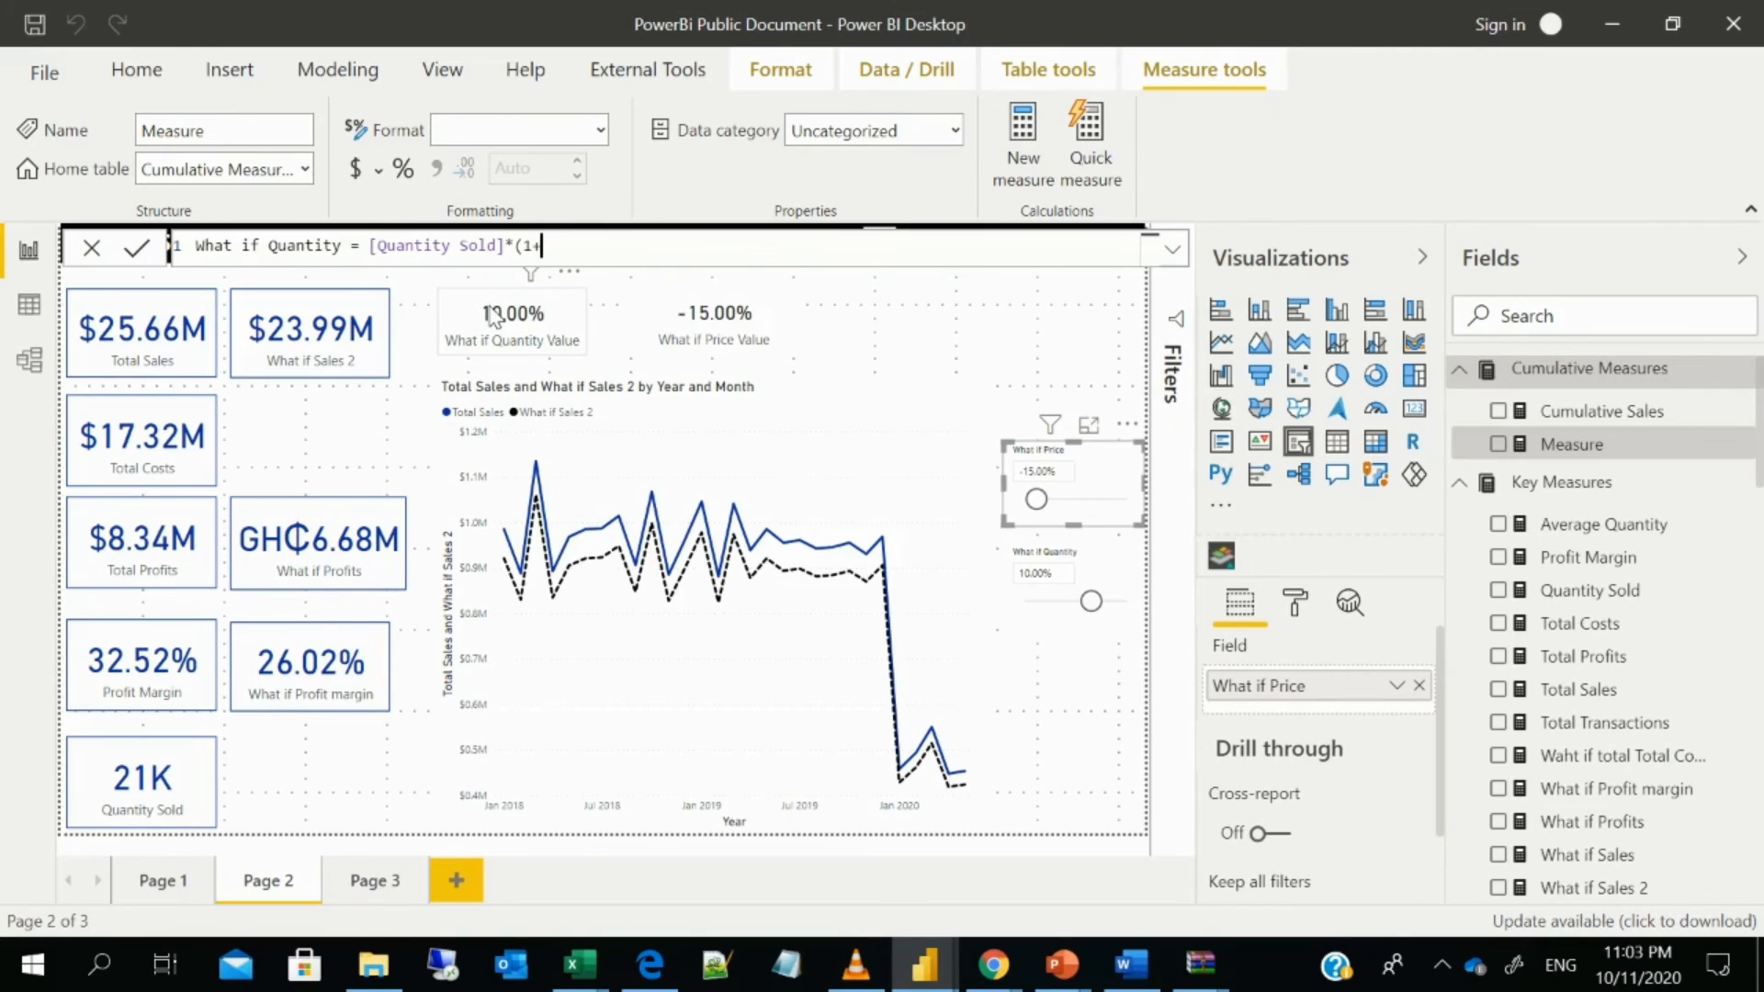
{"action": "type", "text": "(1+what"}
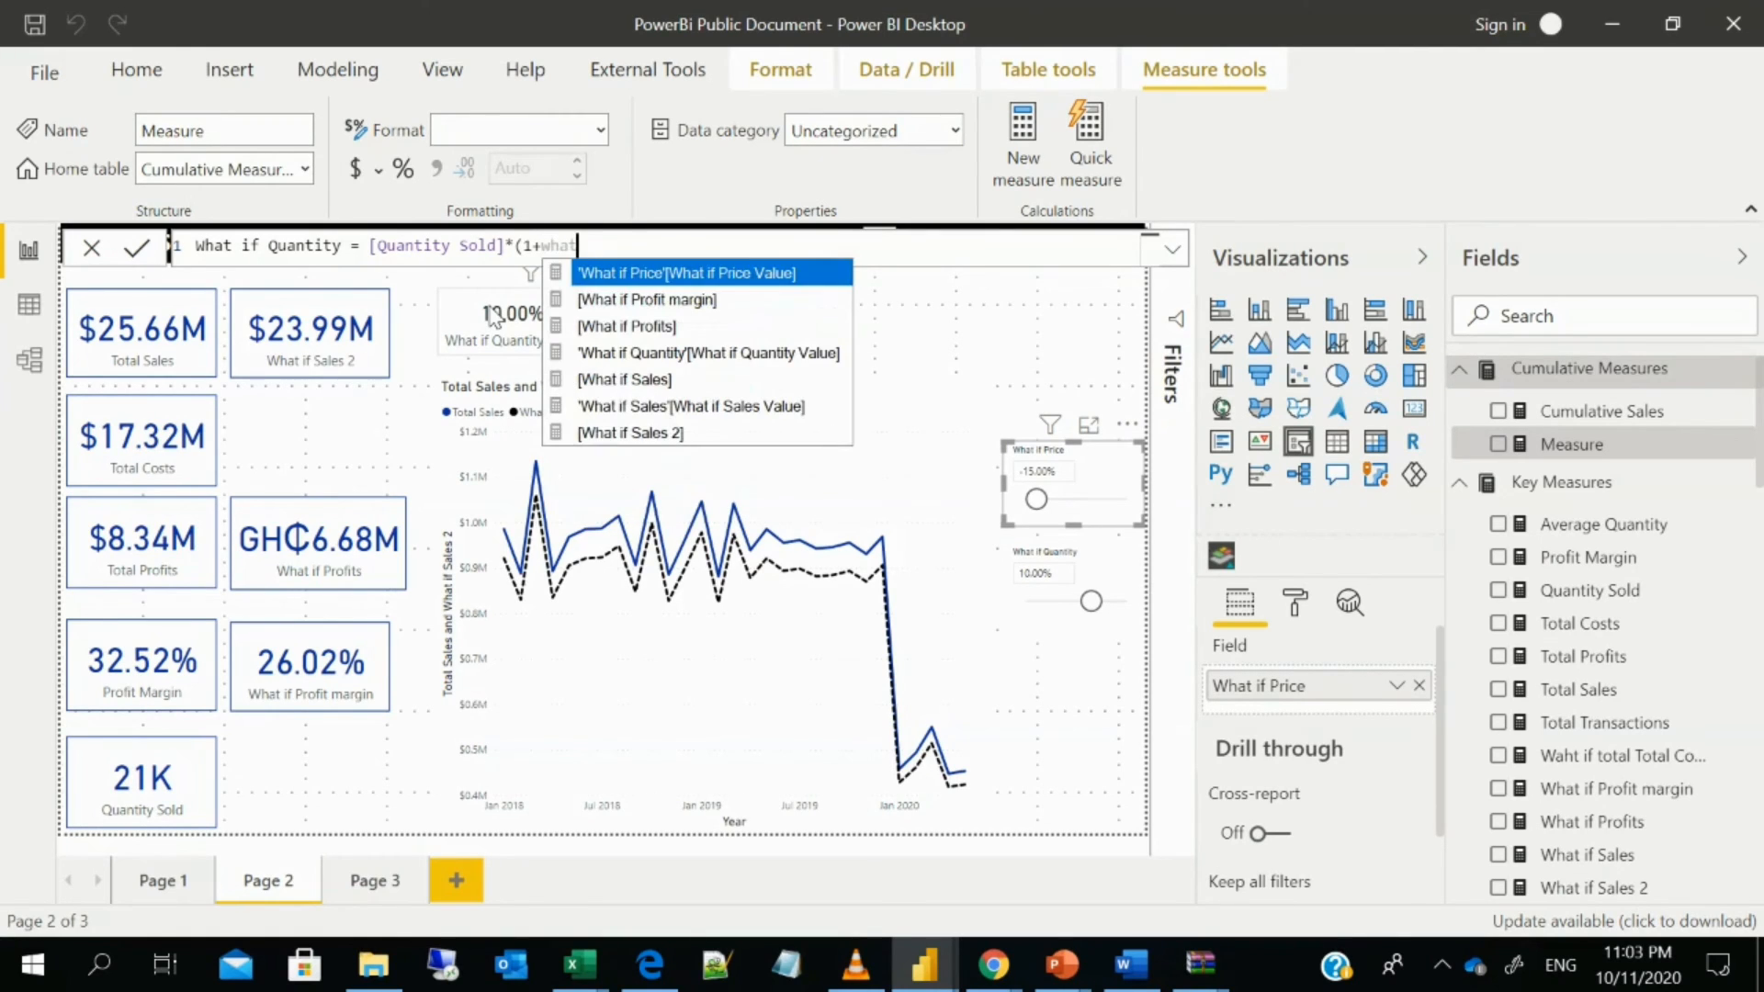
{"action": "left_click", "coordinate": [749, 356]}
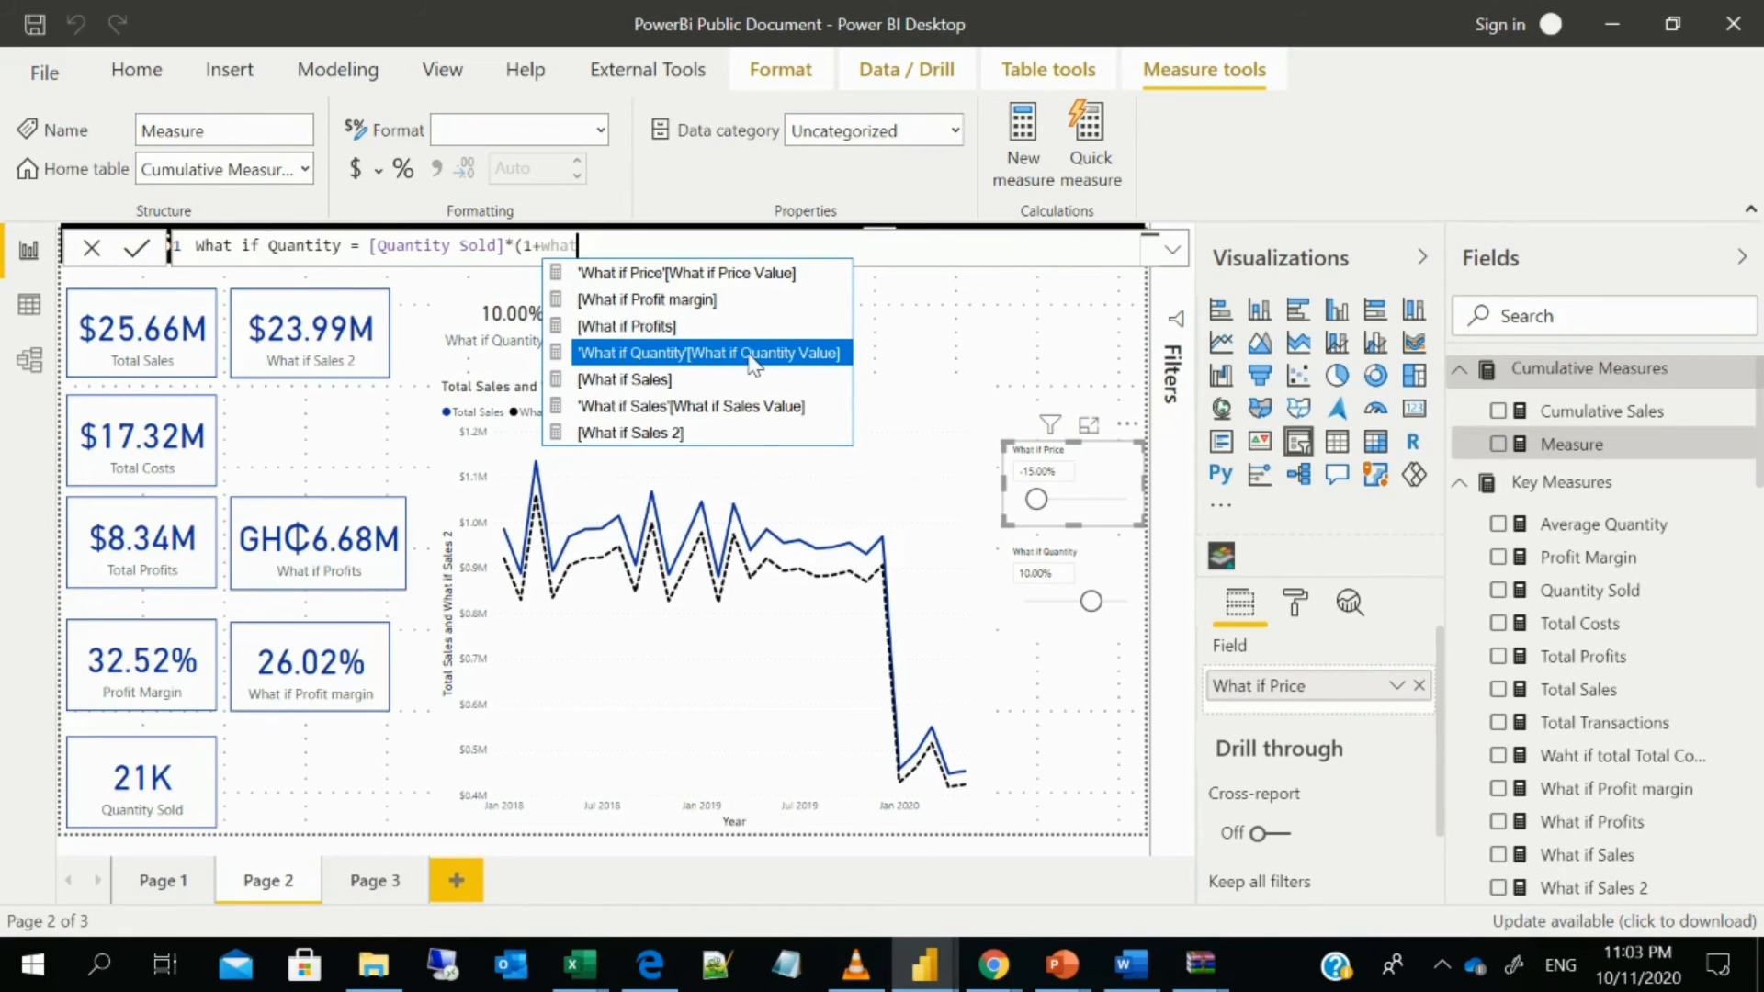
{"action": "left_click", "coordinate": [753, 356]}
{"action": "type", "text": ")"}
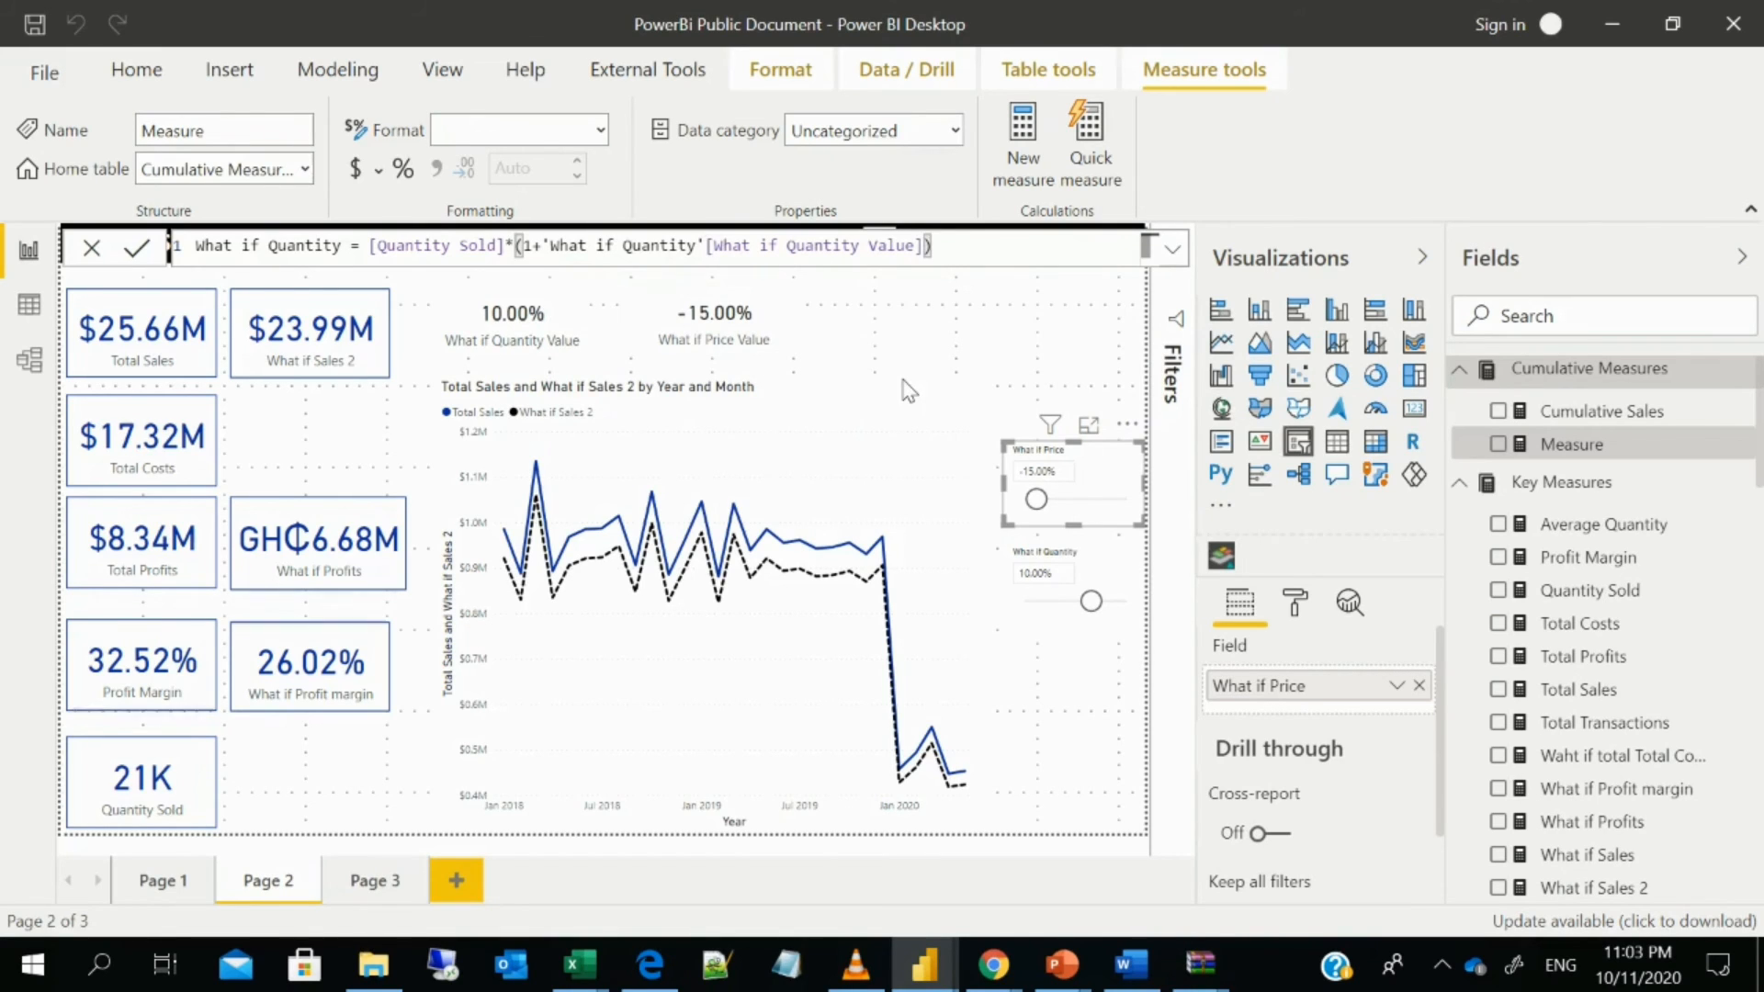
{"action": "key", "text": "Return"}
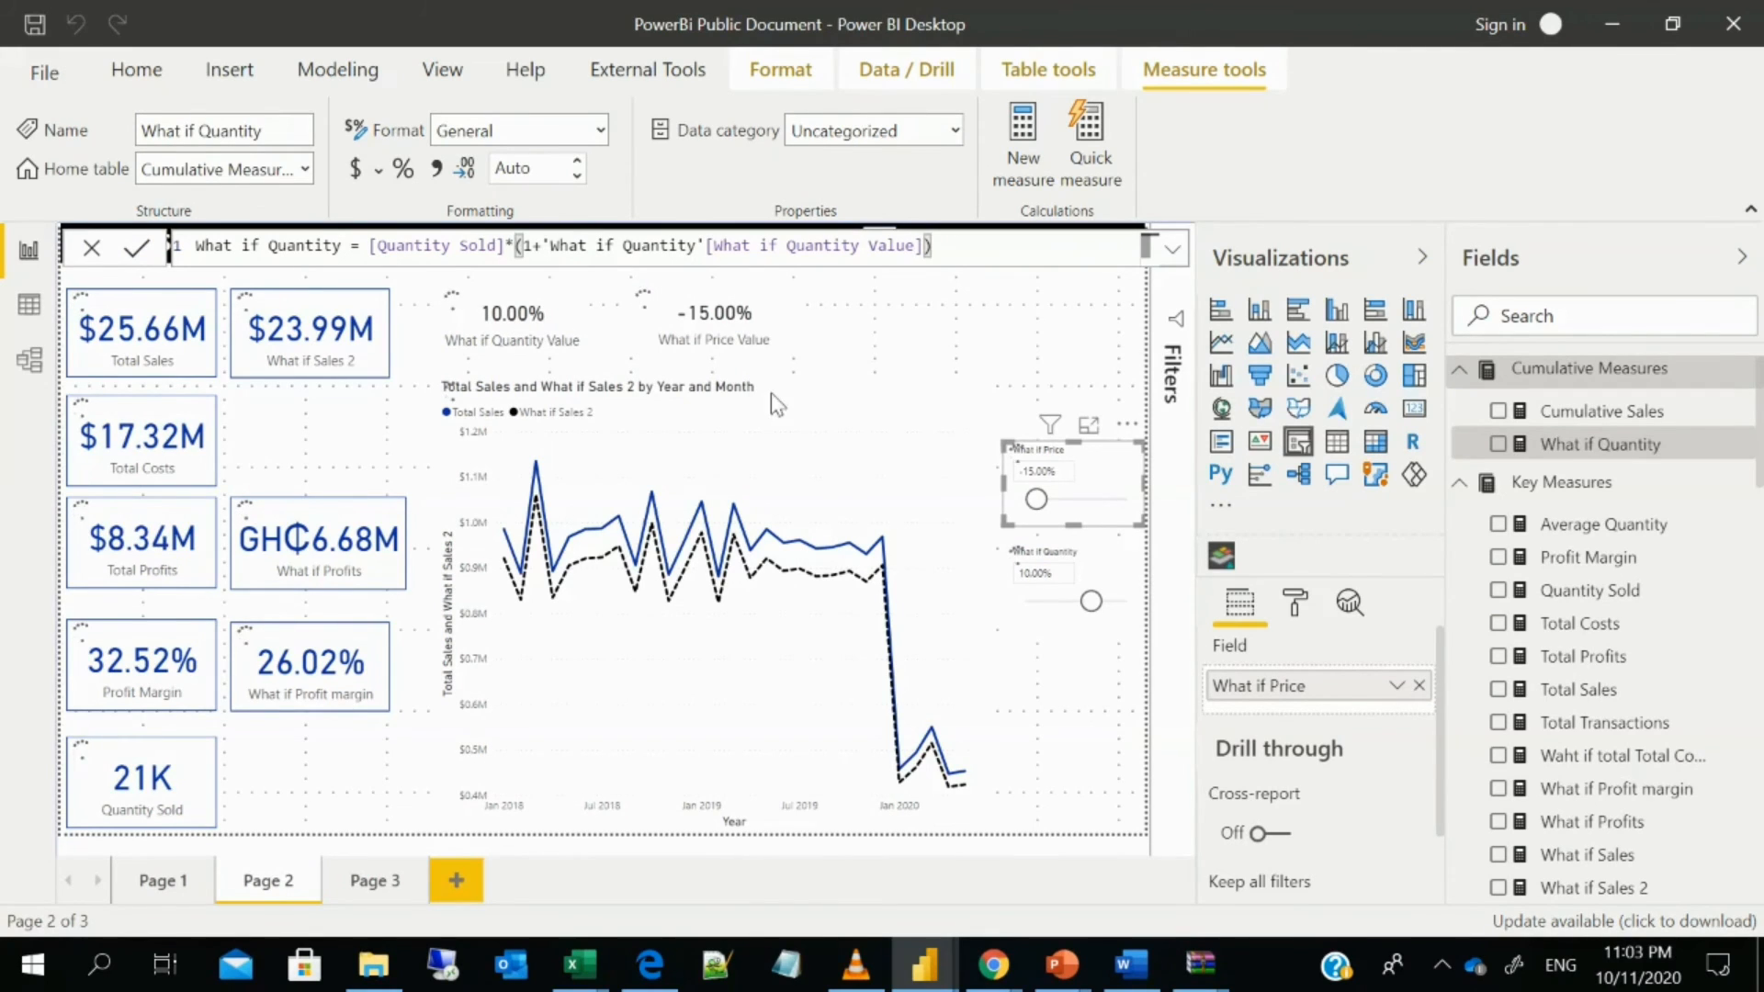
- Duplicate the What if Profit margin card, place the copy beside the Quantity Sold card, and switch it to What if Quantity
{"action": "left_click", "coordinate": [294, 680]}
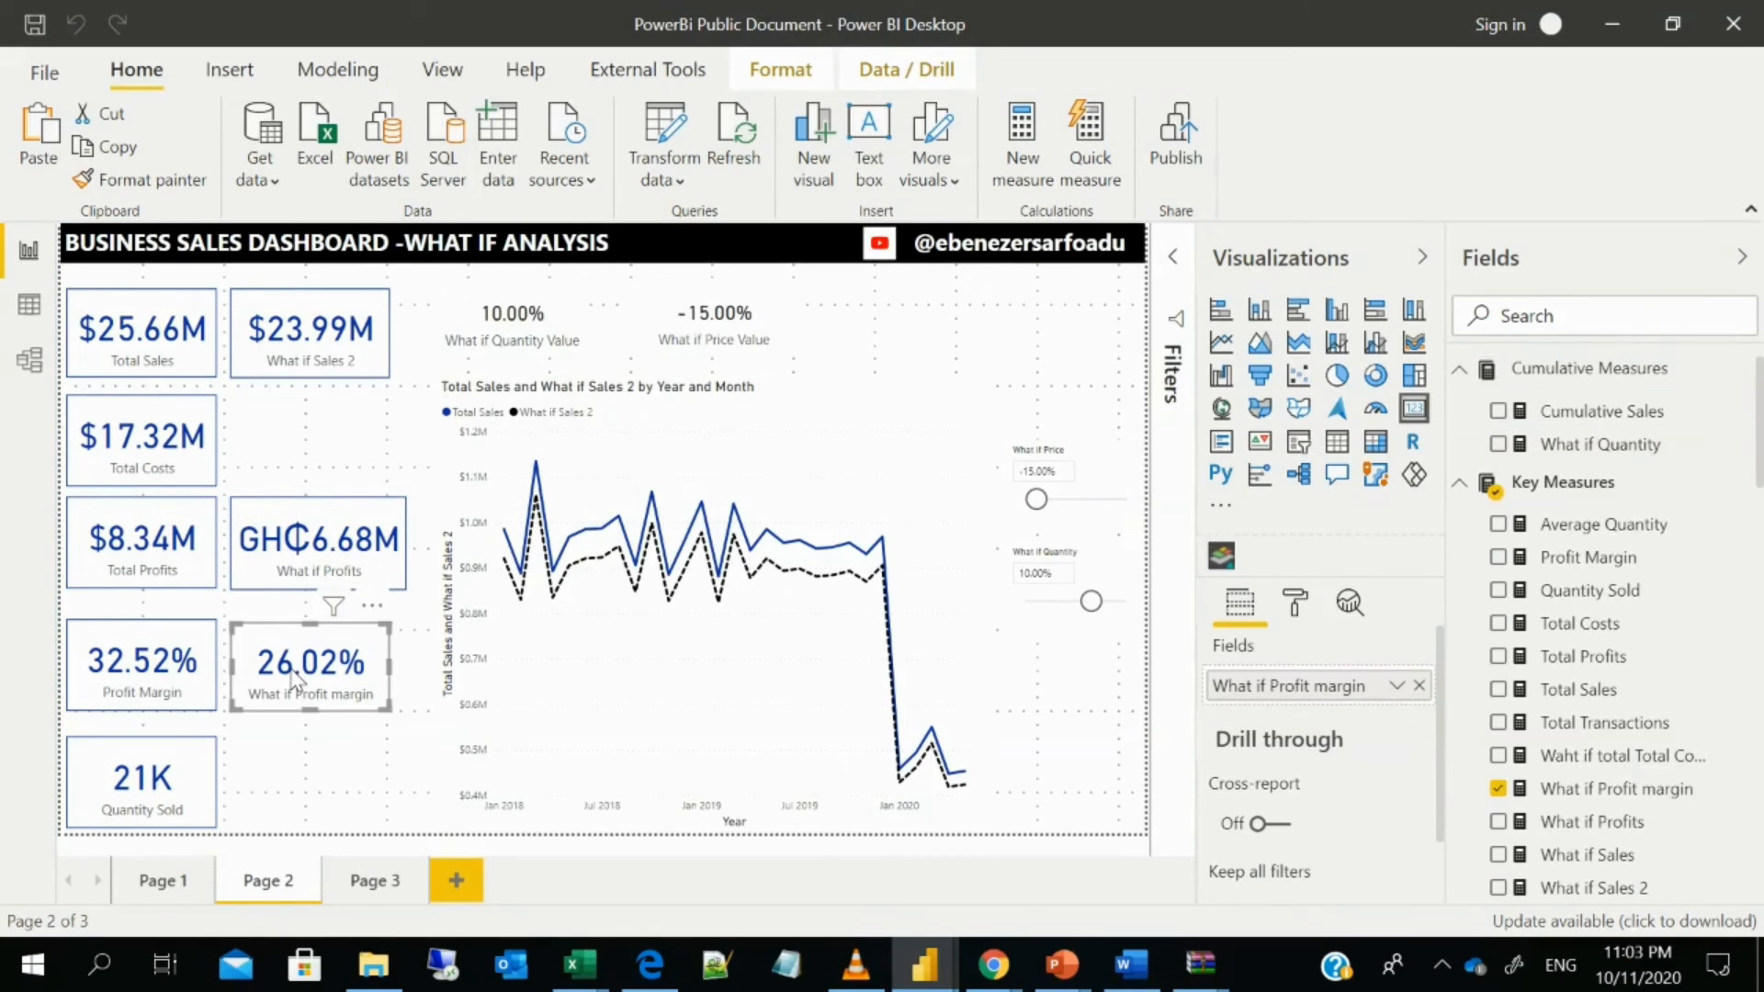
{"action": "key", "text": "ctrl+v"}
{"action": "left_click_drag", "start_coordinate": [292, 669], "coordinate": [290, 780]}
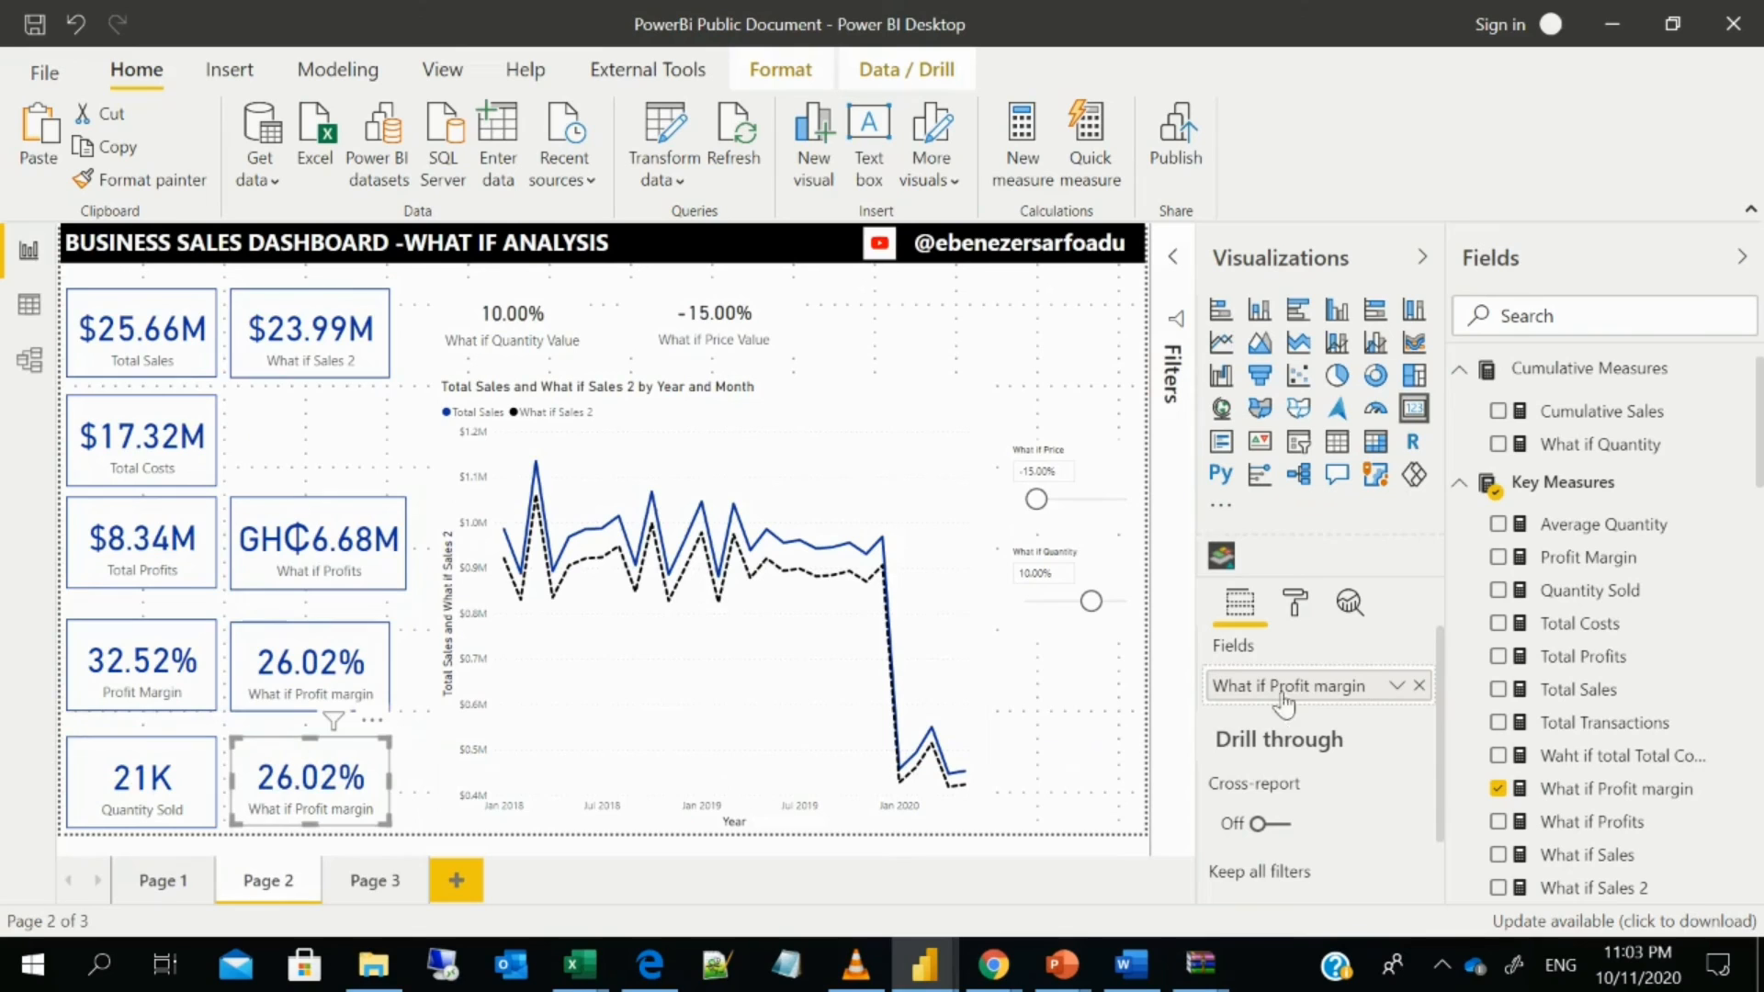
{"action": "left_click", "coordinate": [1418, 689]}
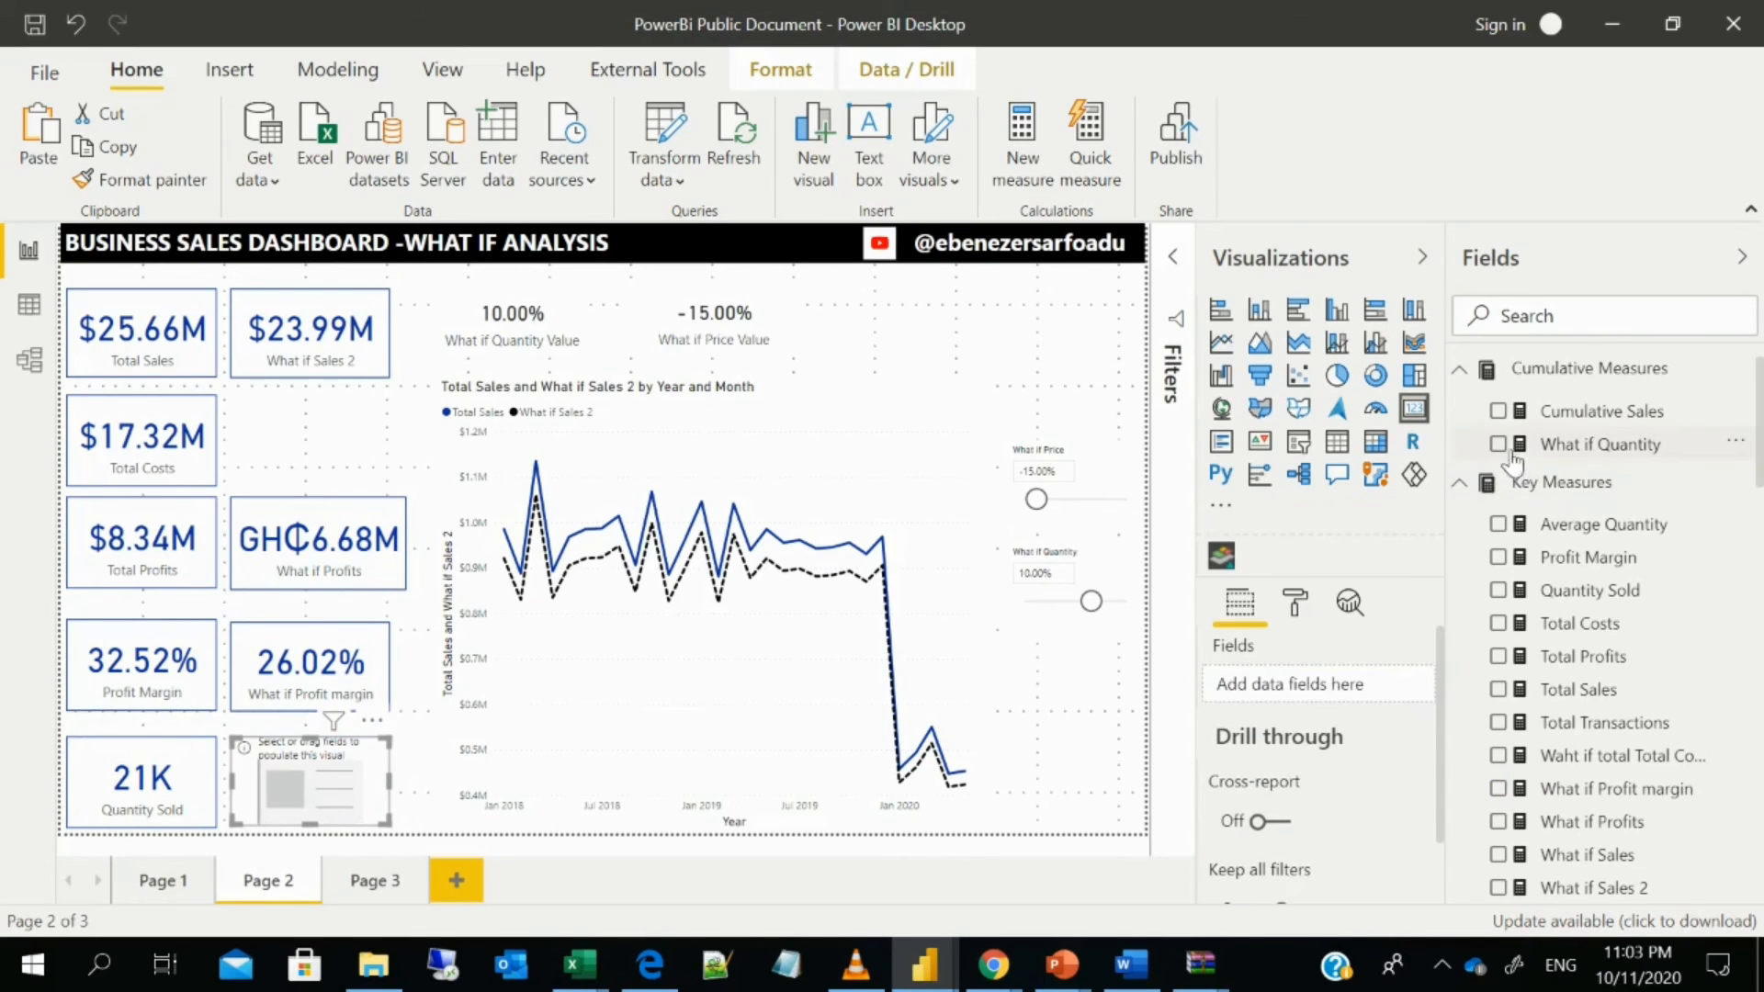
{"action": "left_click", "coordinate": [1500, 447]}
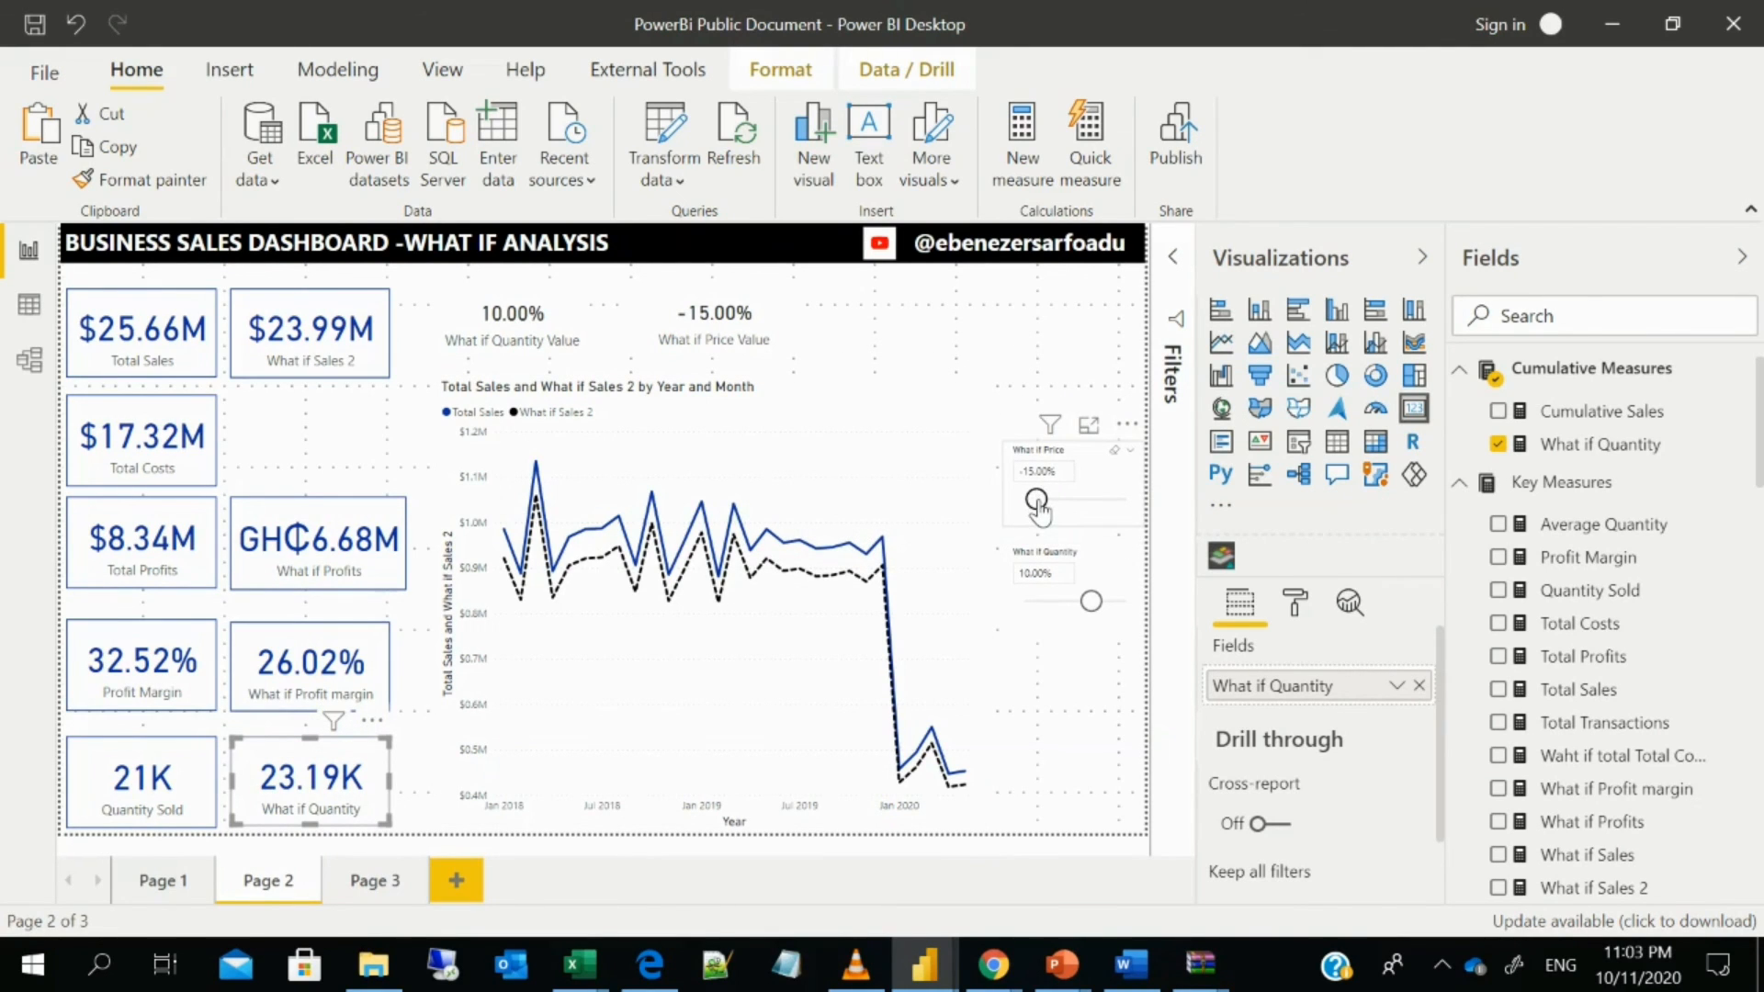
- Set the What if Price slicer to -5.00% and the What if Quantity slicer to -5.00%
{"action": "left_click_drag", "start_coordinate": [1039, 508], "coordinate": [1063, 509]}
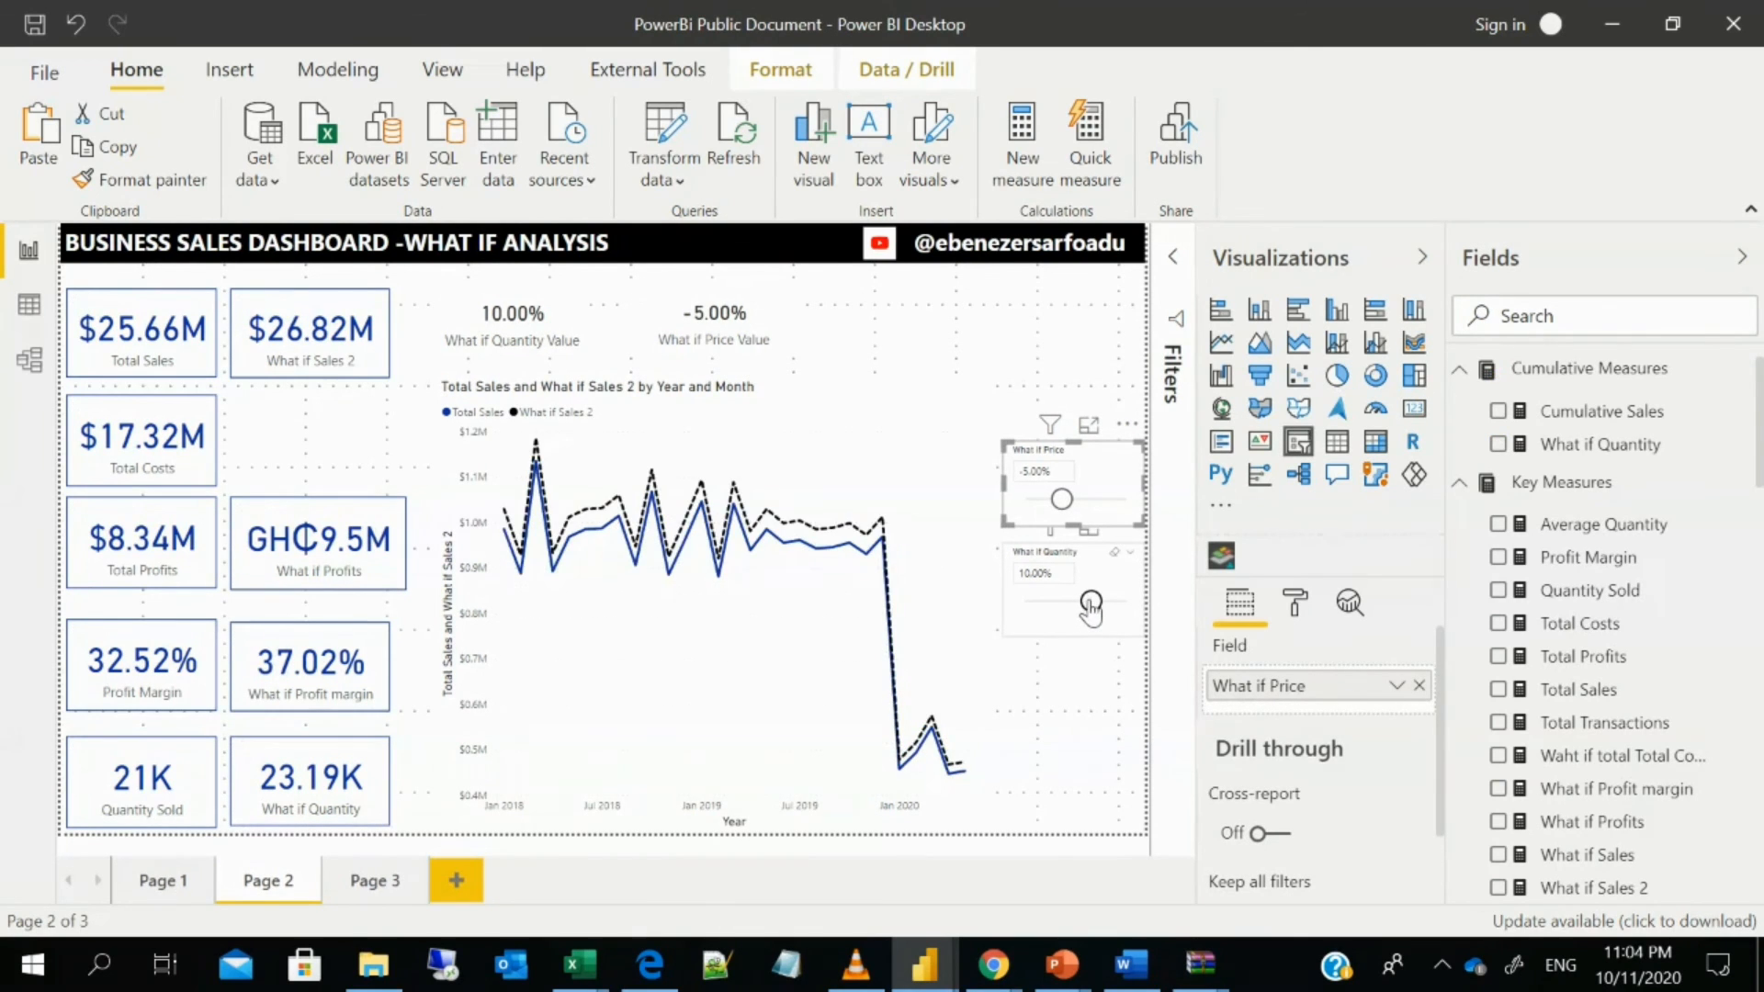
{"action": "left_click_drag", "start_coordinate": [1091, 603], "coordinate": [1064, 606]}
{"action": "left_click", "coordinate": [1064, 606]}
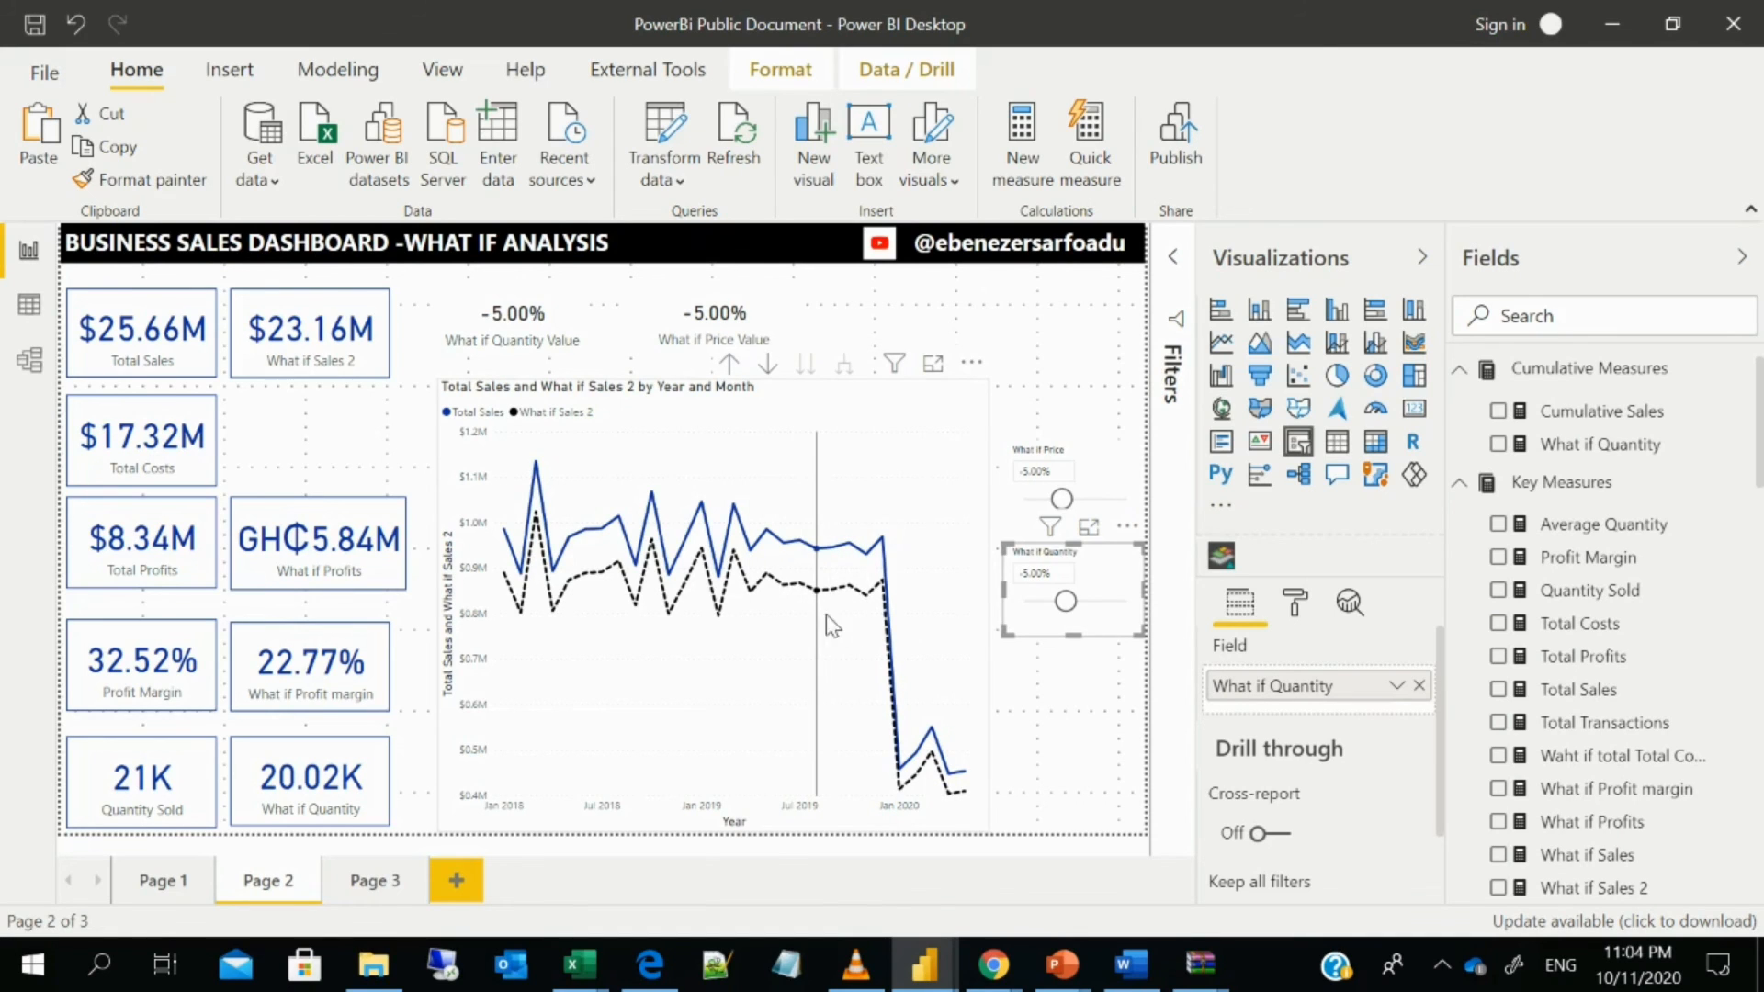
- Keep the What if Price slicer at -5.00% and set the What if Quantity slicer to 5.00%
{"action": "left_click_drag", "start_coordinate": [1060, 512], "coordinate": [1064, 515]}
{"action": "left_click", "coordinate": [1063, 512]}
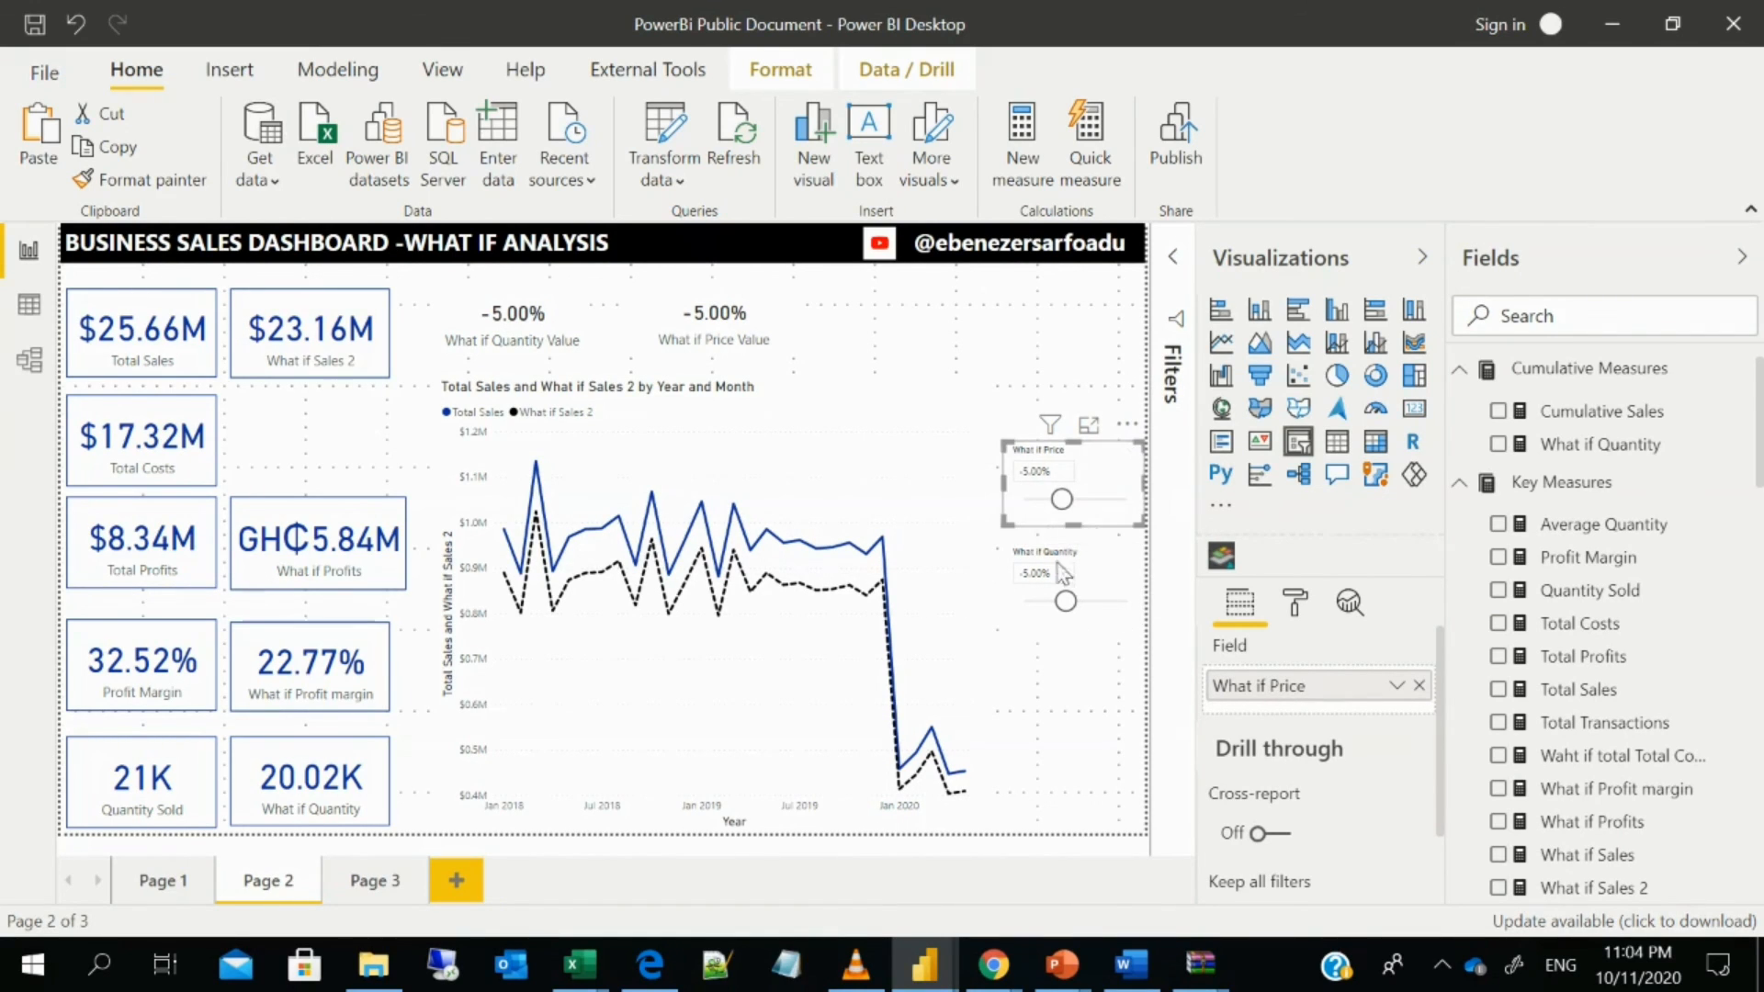
{"action": "left_click_drag", "start_coordinate": [1067, 599], "coordinate": [1087, 612]}
{"action": "left_click", "coordinate": [1085, 606]}
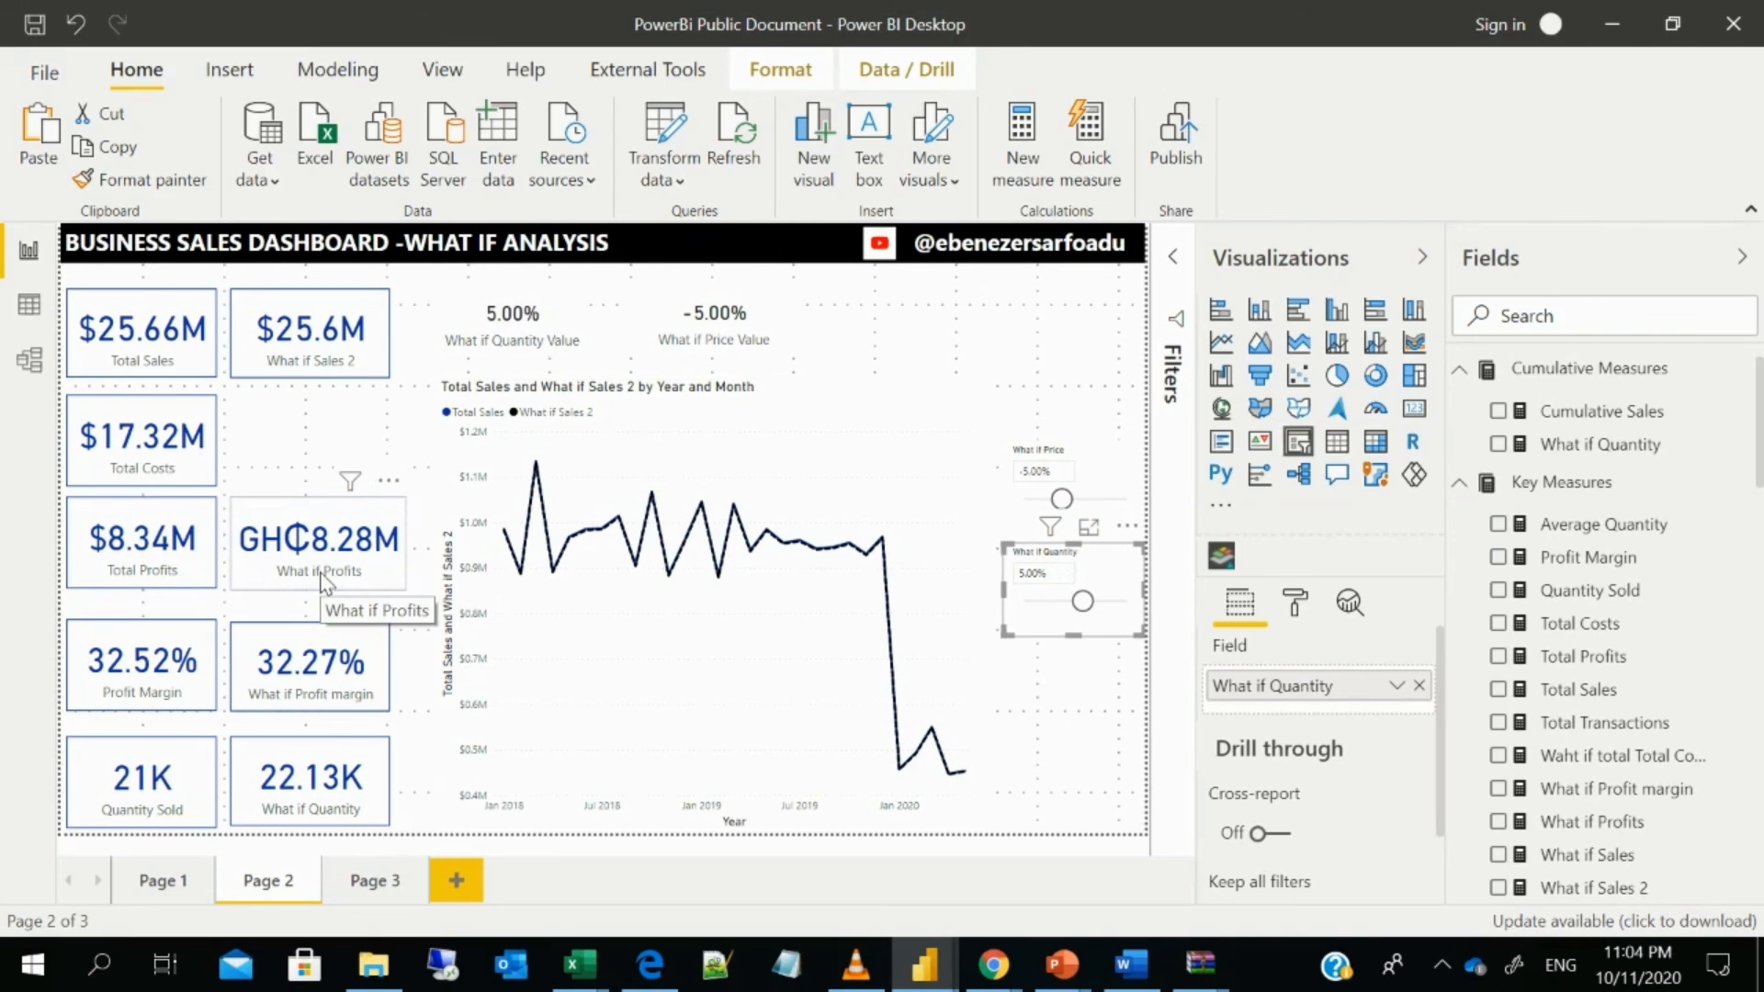
- Collapse the Visualizations and Fields panes to give the finished dashboard more room
{"action": "left_click", "coordinate": [1422, 257]}
{"action": "left_click", "coordinate": [1741, 259]}
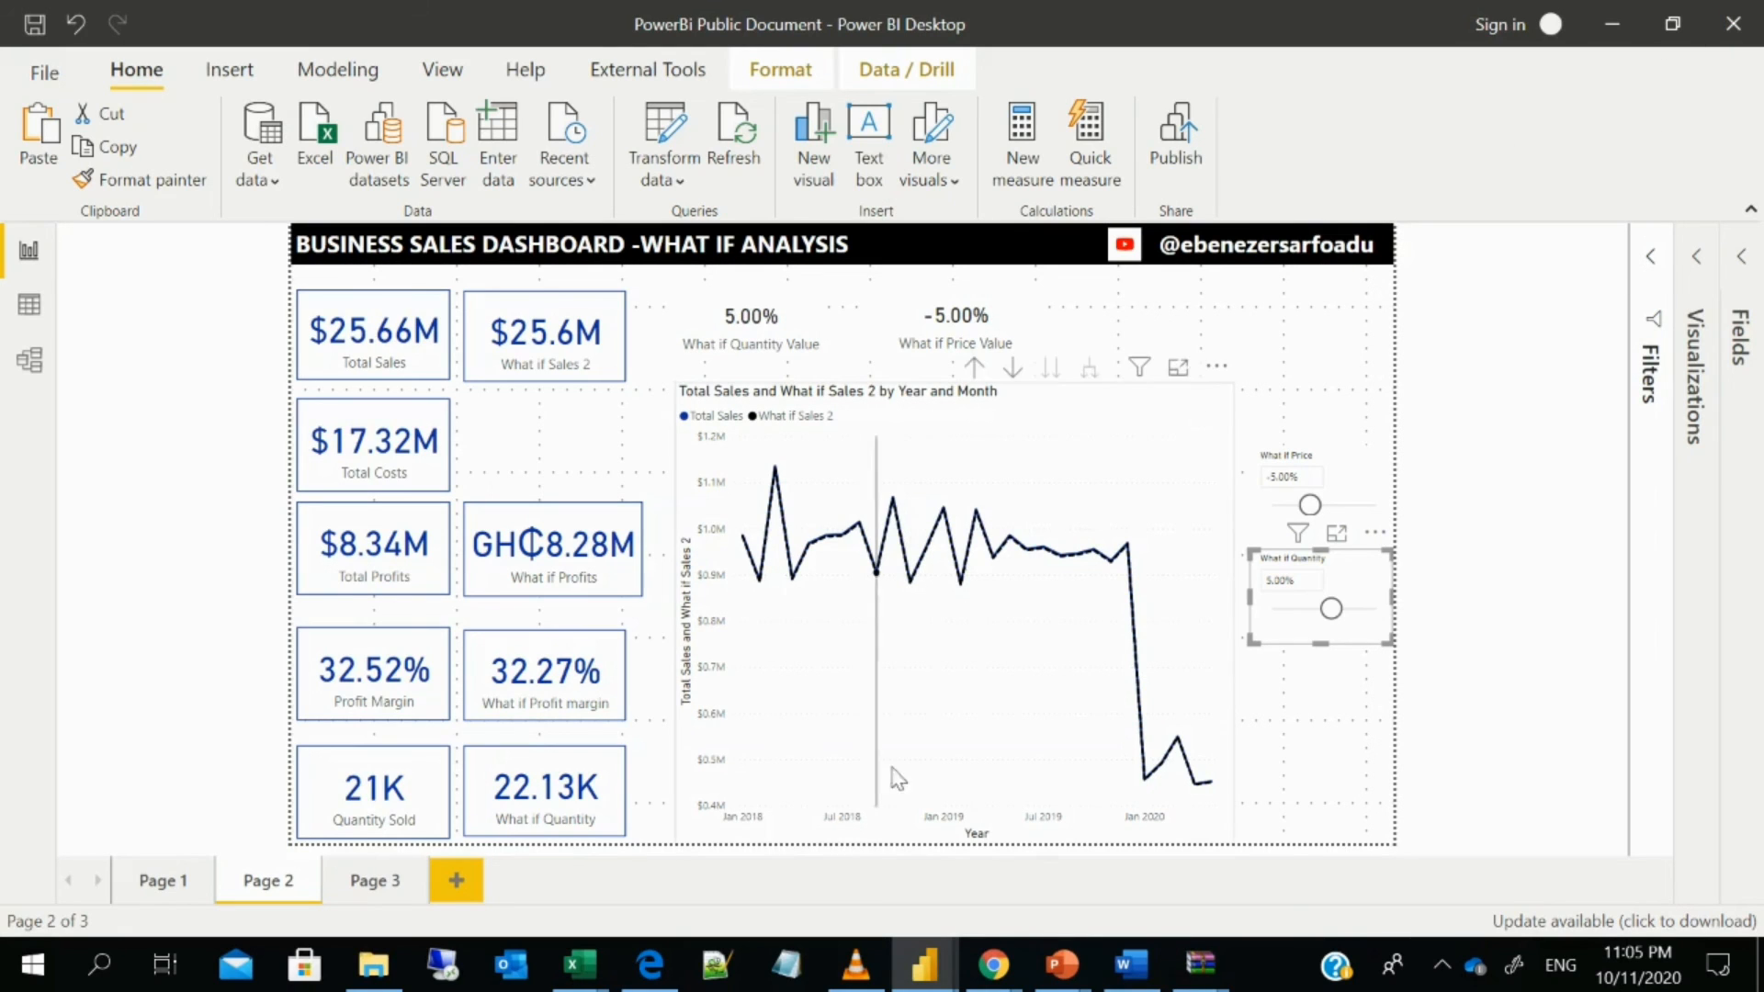
{"action": "mouse_move", "coordinate": [1020, 972]}
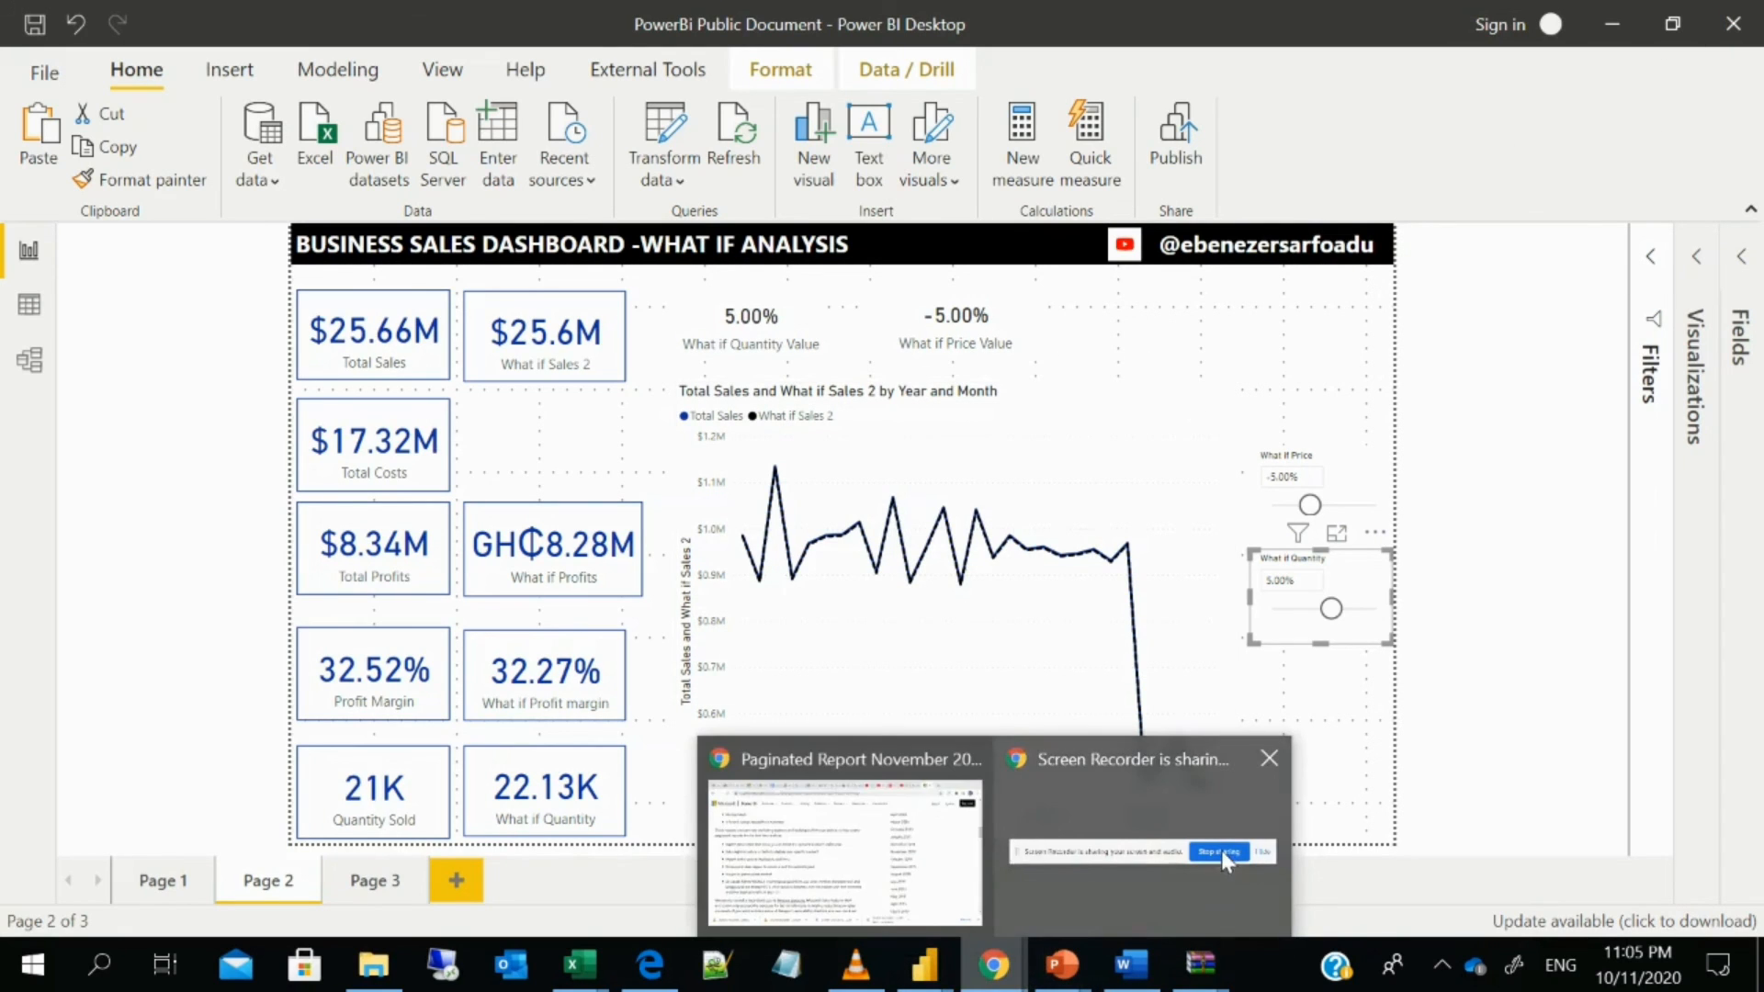
{"action": "left_click", "coordinate": [1222, 851]}
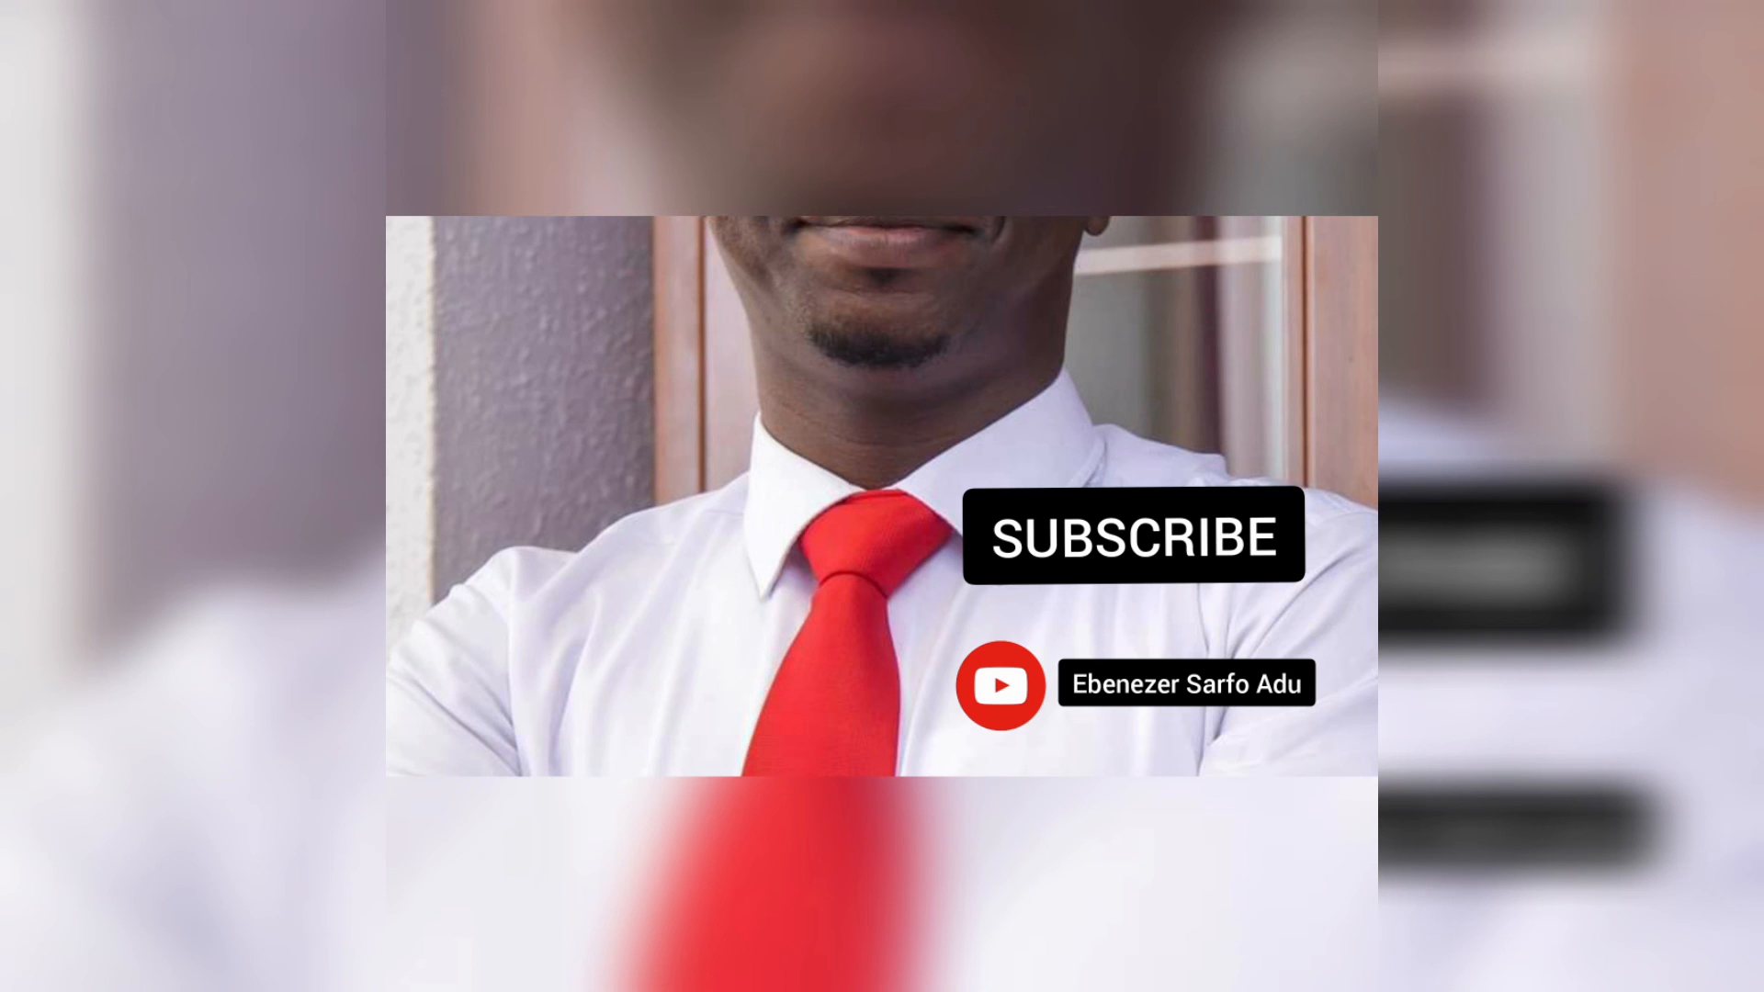